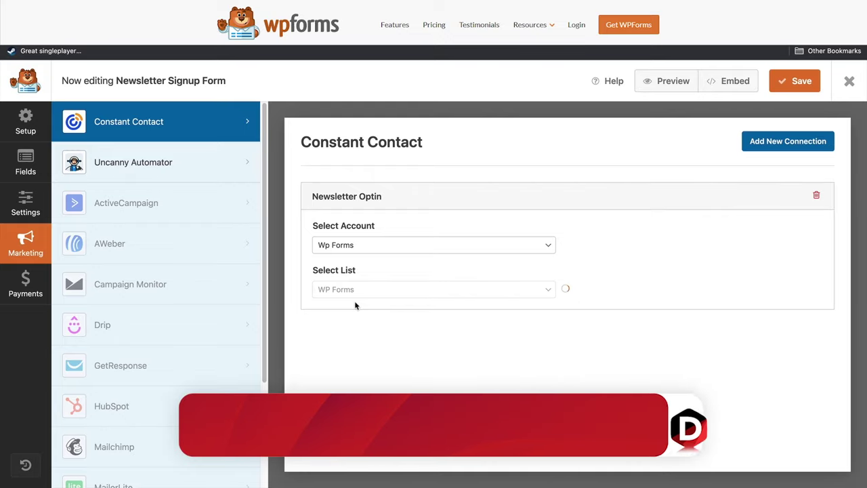
Map the Email list field to the form's Email field.
{"action": "scroll", "coordinate": [356, 305], "scroll_direction": "down", "scroll_amount": 3}
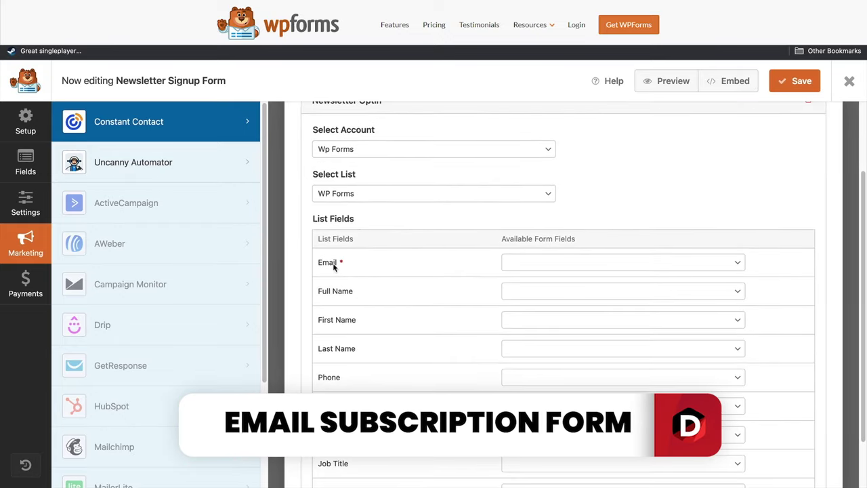
{"action": "left_click", "coordinate": [556, 264]}
{"action": "left_click", "coordinate": [549, 282]}
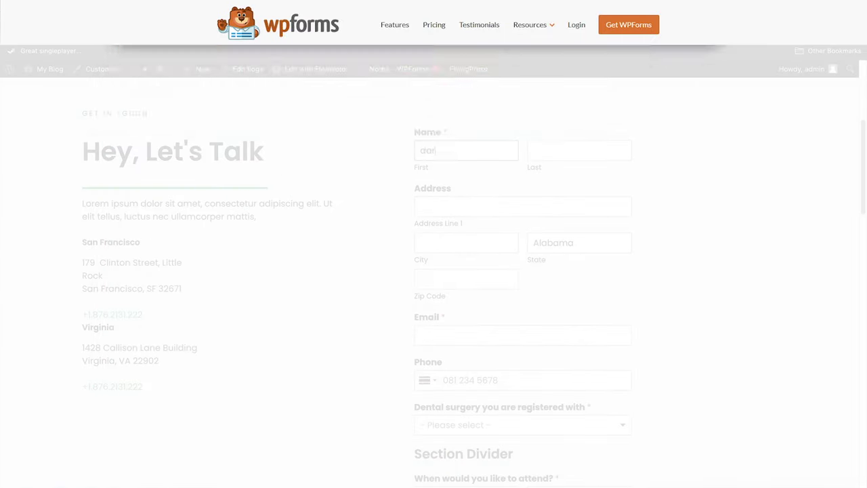
Enter a sample first and last name, then add an Address field below Name.
{"action": "type", "text": "rel"}
{"action": "key", "text": "Tab"}
{"action": "type", "text": "wilson"}
{"action": "key", "text": "Tab"}
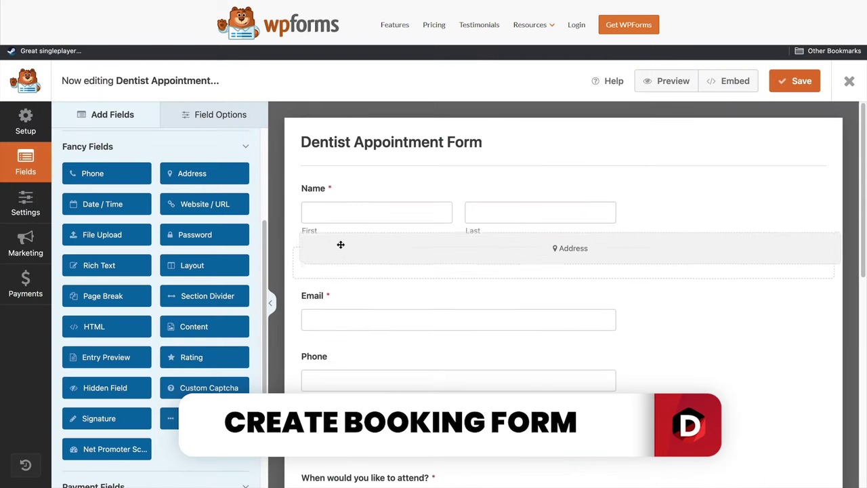
{"action": "left_click_drag", "start_coordinate": [341, 244], "coordinate": [346, 262]}
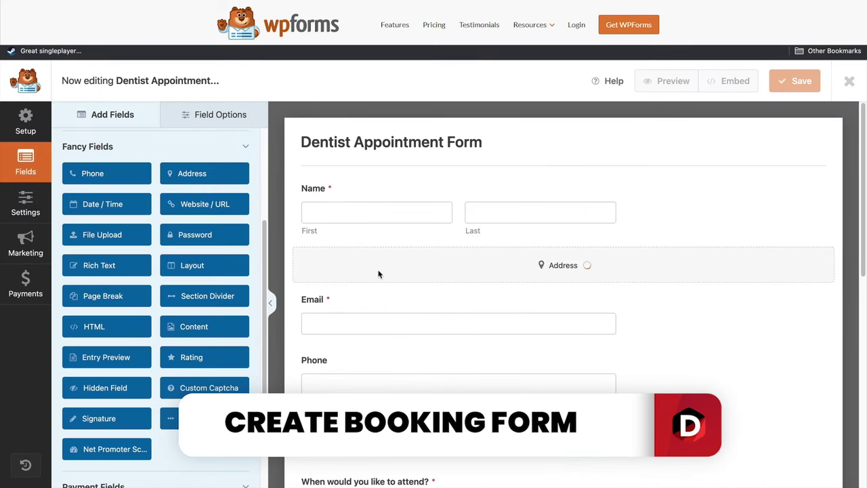
Open the Buy me a coffee item's settings, then search templates for 'ecomm' to open the eCommerce Form.
{"action": "scroll", "coordinate": [382, 269], "scroll_direction": "down", "scroll_amount": 1}
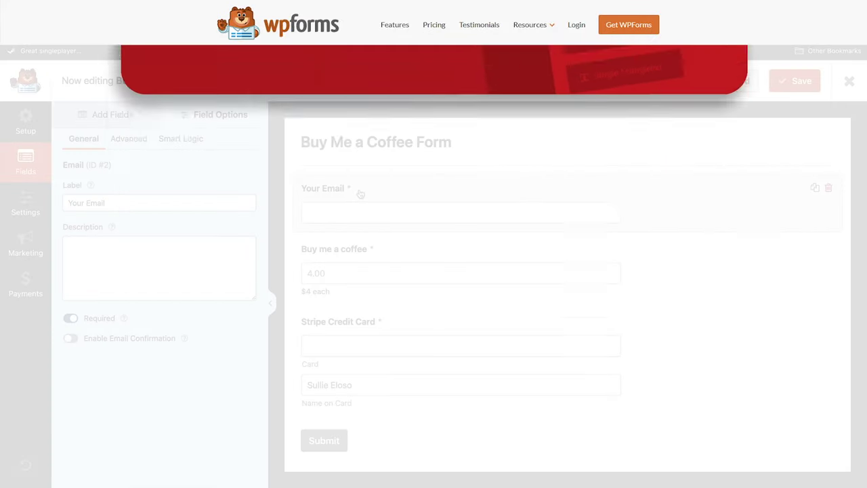
{"action": "left_click", "coordinate": [372, 249]}
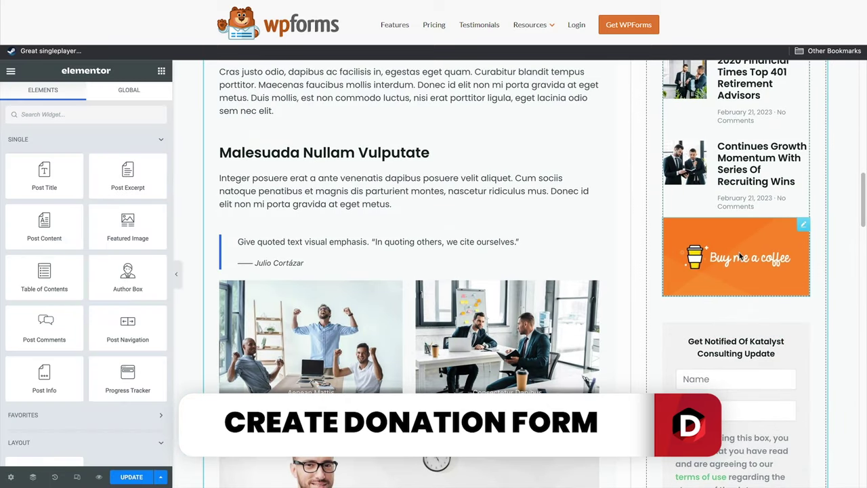
{"action": "left_click", "coordinate": [713, 255]}
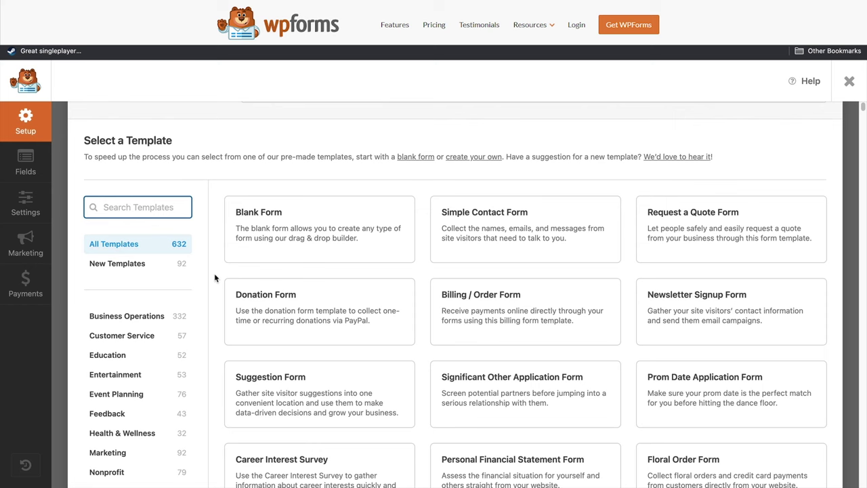
{"action": "type", "text": "ecomm"}
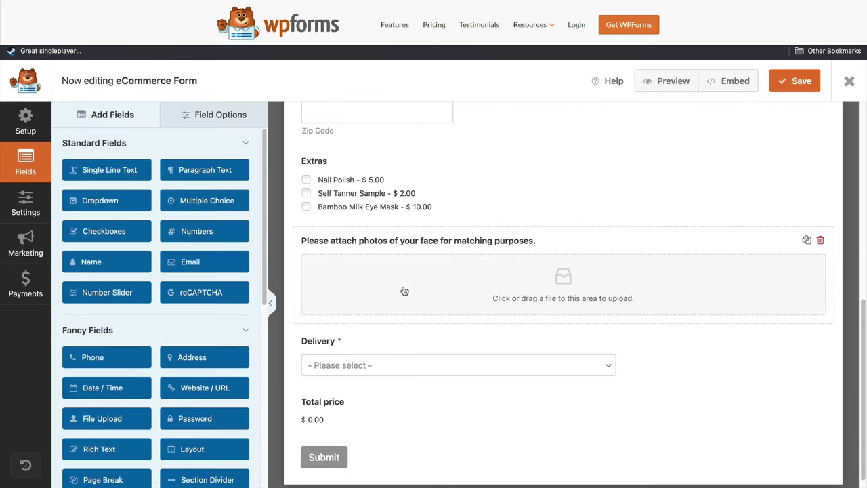
{"action": "scroll", "coordinate": [405, 291], "scroll_direction": "up", "scroll_amount": 2}
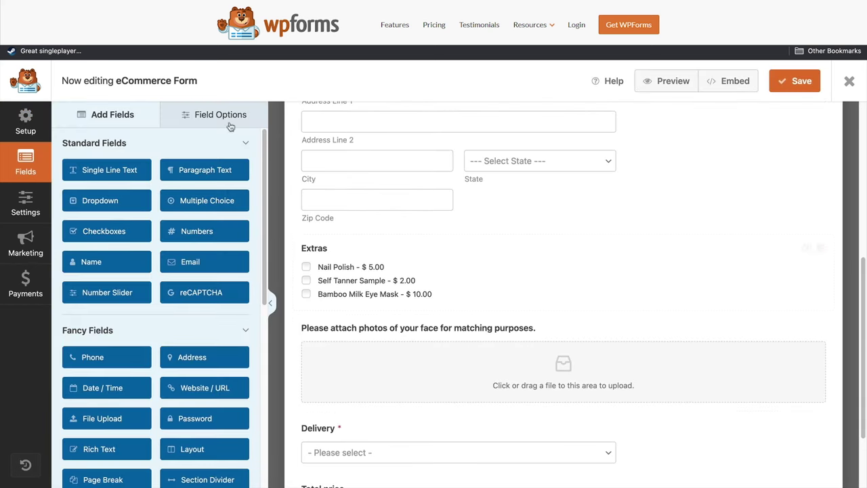
{"action": "scroll", "coordinate": [179, 282], "scroll_direction": "down", "scroll_amount": 5}
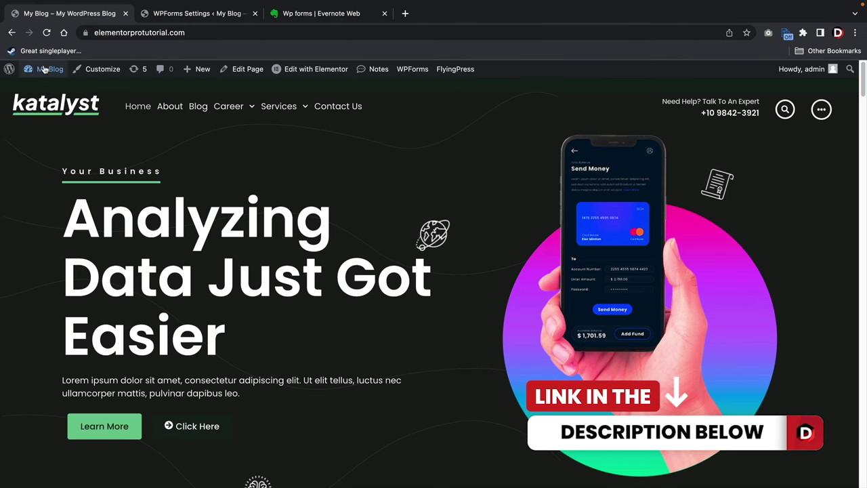
Go to the WordPress admin dashboard via My Blog and head to Plugins > Add New.
{"action": "mouse_move", "coordinate": [42, 69]}
{"action": "left_click", "coordinate": [49, 91]}
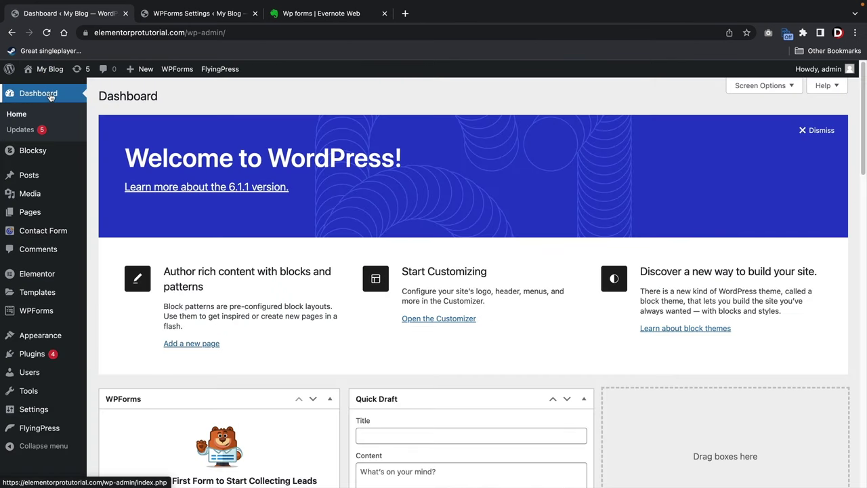
{"action": "mouse_move", "coordinate": [68, 355]}
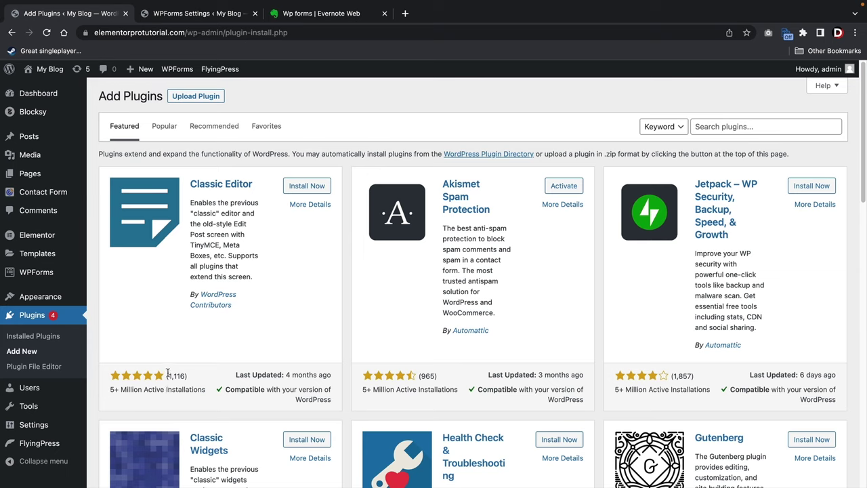
Search plugins for 'wp' to confirm WPForms is active, then go to the WPForms menu.
{"action": "left_click", "coordinate": [724, 129]}
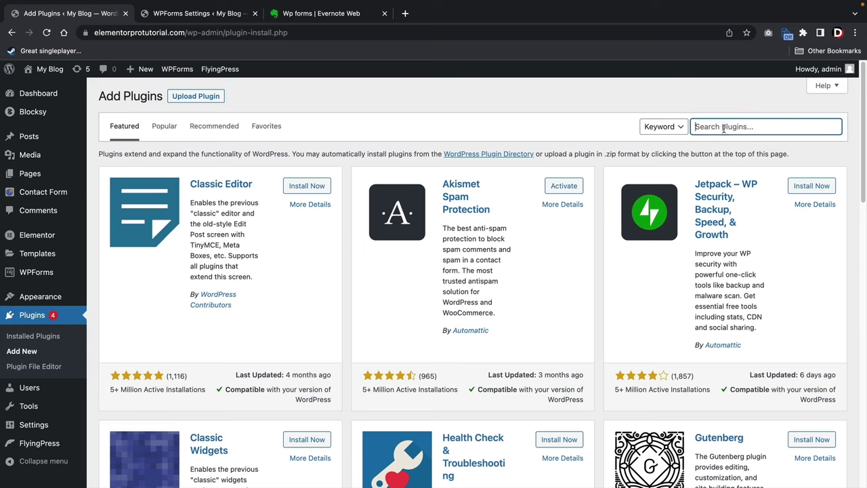
{"action": "type", "text": "wp forms"}
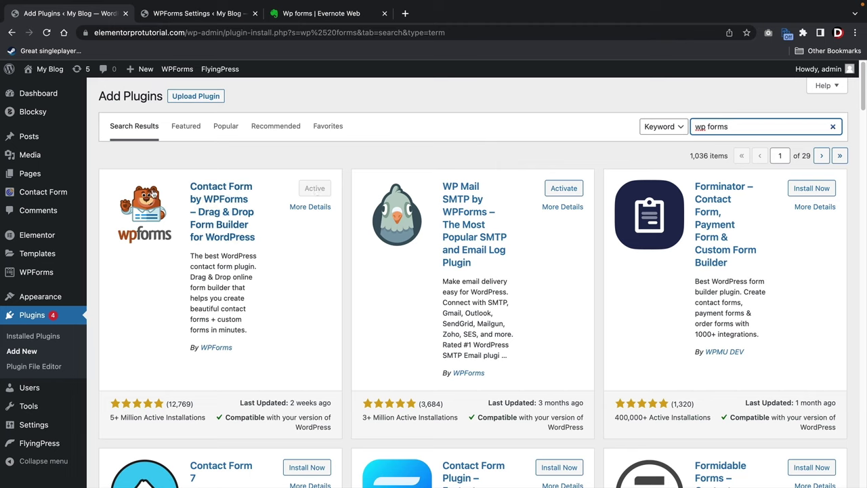
{"action": "mouse_move", "coordinate": [38, 274]}
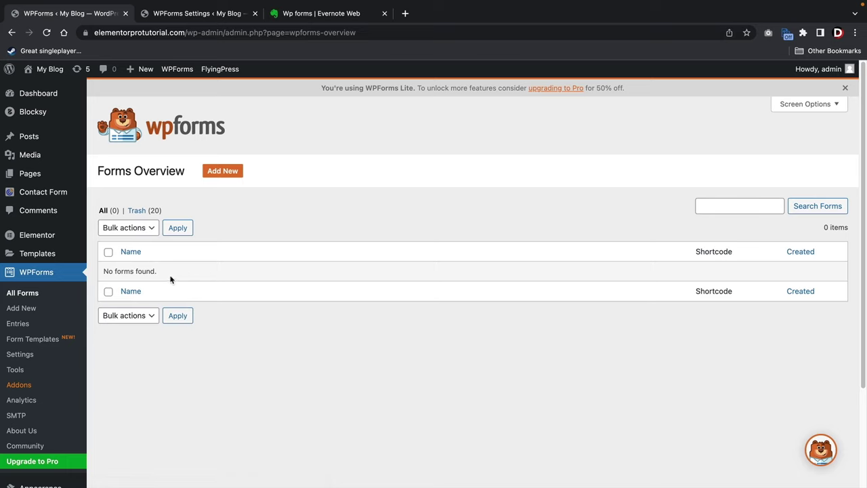
Browse the template gallery, then create a new form from the Blank Form template.
{"action": "left_click", "coordinate": [233, 173]}
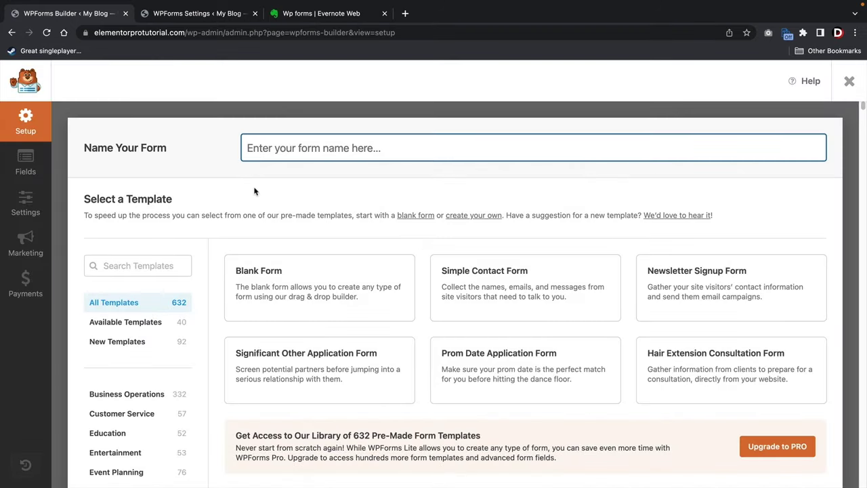
{"action": "scroll", "coordinate": [254, 191], "scroll_direction": "down", "scroll_amount": 2}
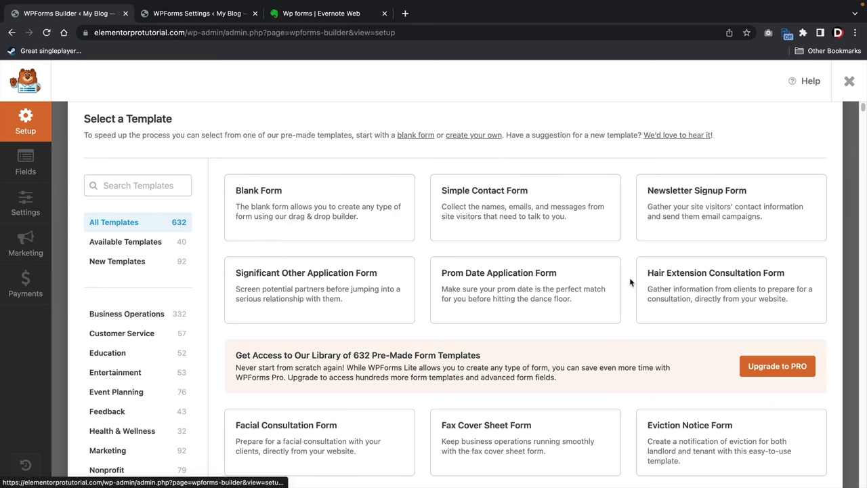
{"action": "mouse_move", "coordinate": [524, 225]}
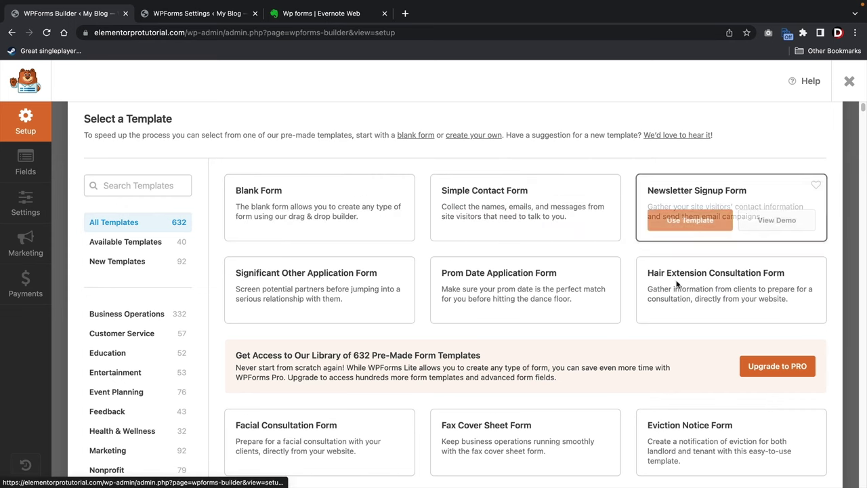
{"action": "mouse_move", "coordinate": [678, 292]}
{"action": "mouse_move", "coordinate": [553, 277]}
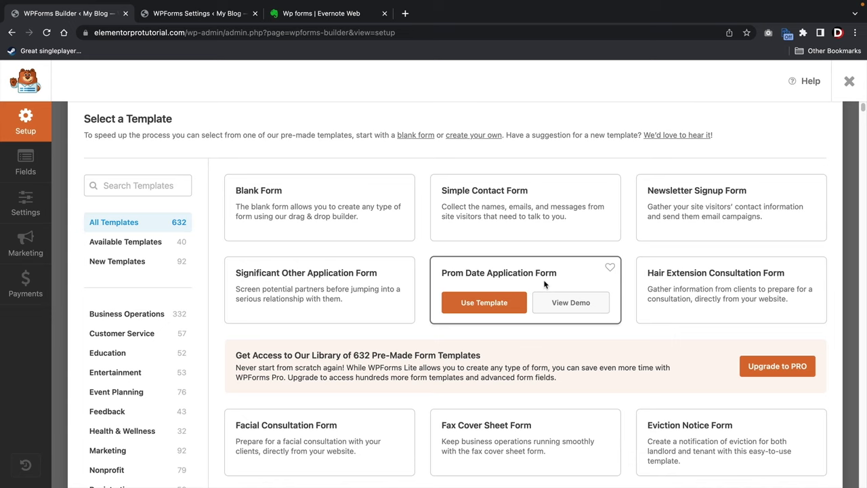
{"action": "scroll", "coordinate": [340, 257], "scroll_direction": "down", "scroll_amount": 3}
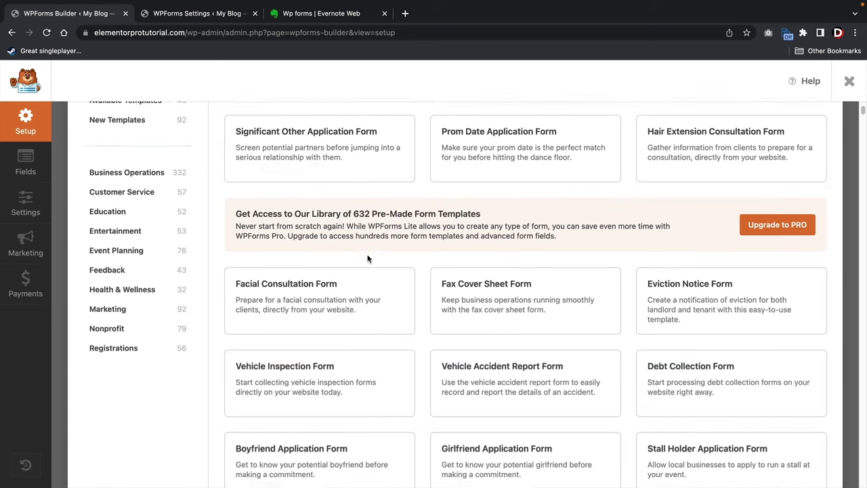
{"action": "scroll", "coordinate": [535, 332], "scroll_direction": "down", "scroll_amount": 5}
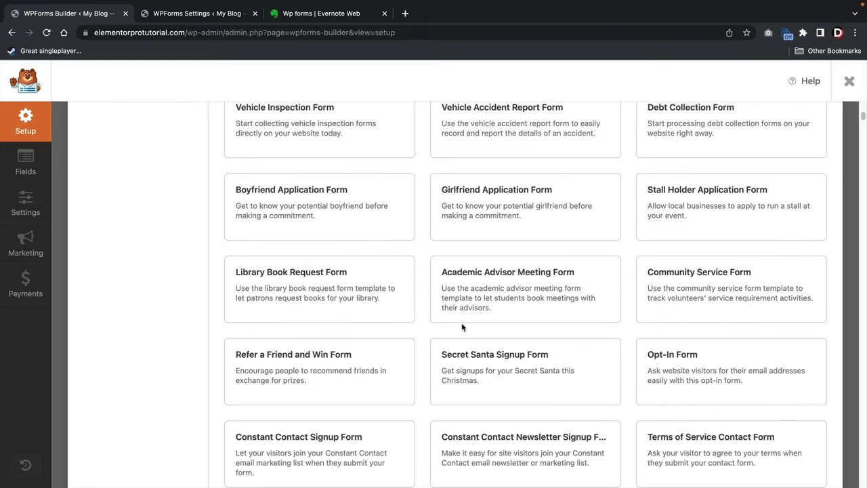
{"action": "scroll", "coordinate": [460, 322], "scroll_direction": "down", "scroll_amount": 3}
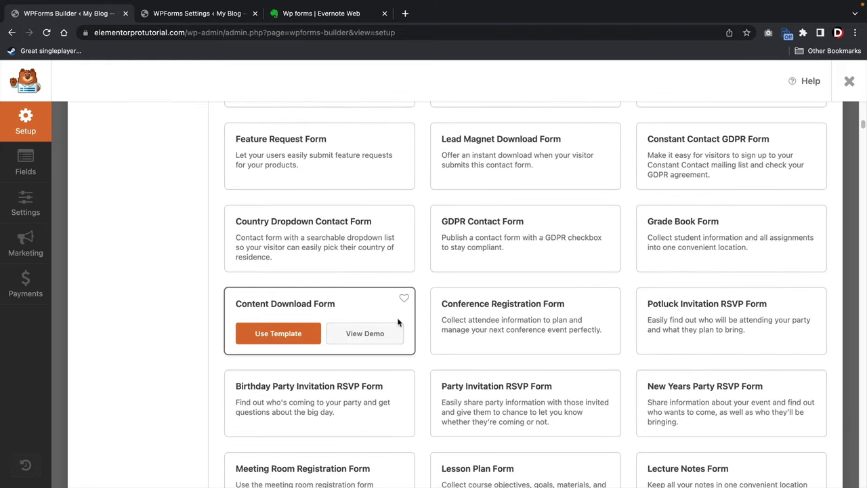
{"action": "scroll", "coordinate": [416, 326], "scroll_direction": "up", "scroll_amount": 10}
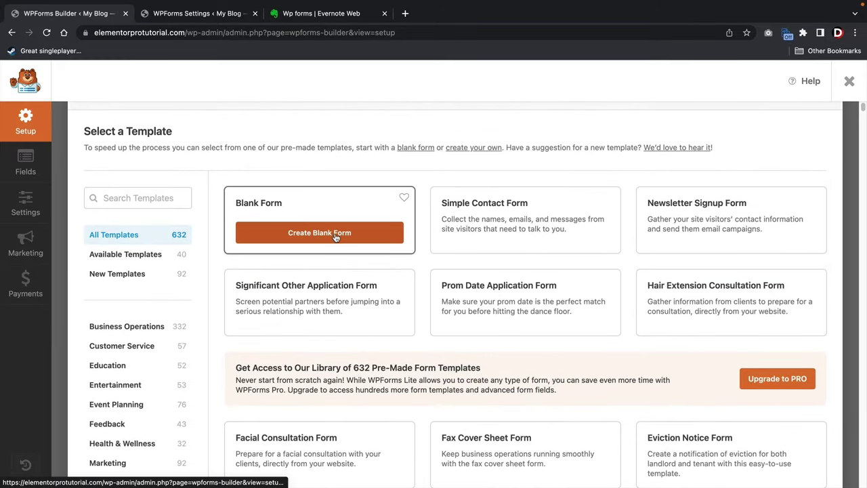
{"action": "left_click", "coordinate": [335, 234]}
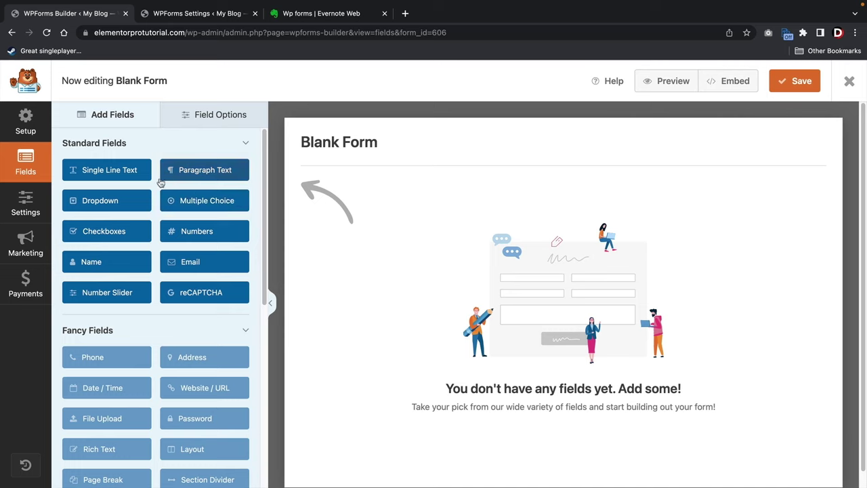
Drag the Name field from Standard Fields onto the blank form preview.
{"action": "scroll", "coordinate": [193, 220], "scroll_direction": "down", "scroll_amount": 1}
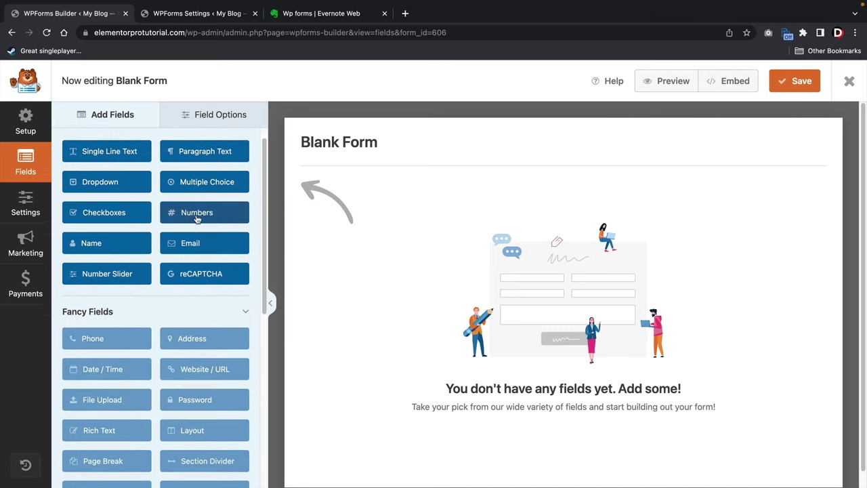
{"action": "scroll", "coordinate": [197, 219], "scroll_direction": "down", "scroll_amount": 1}
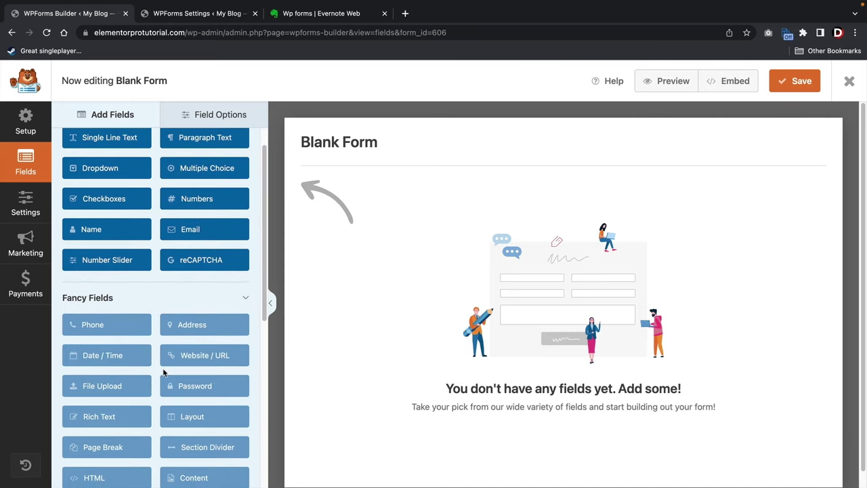
{"action": "scroll", "coordinate": [184, 277], "scroll_direction": "up", "scroll_amount": 2}
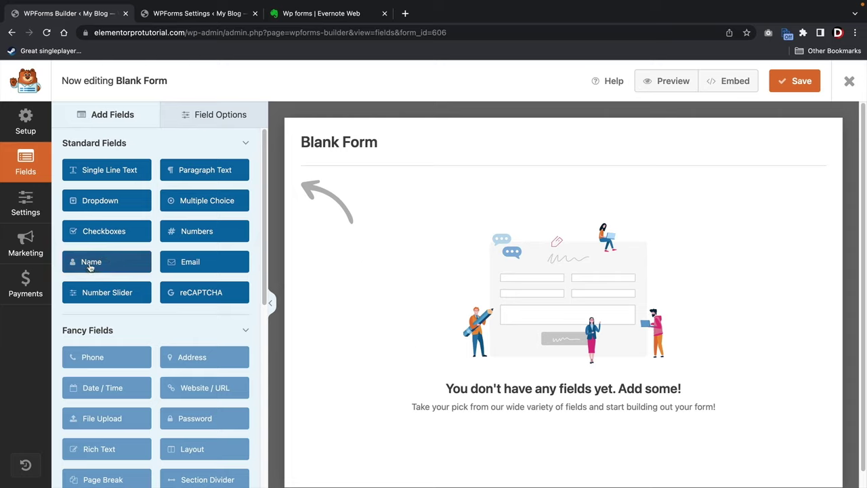
{"action": "left_click_drag", "start_coordinate": [90, 264], "coordinate": [345, 200]}
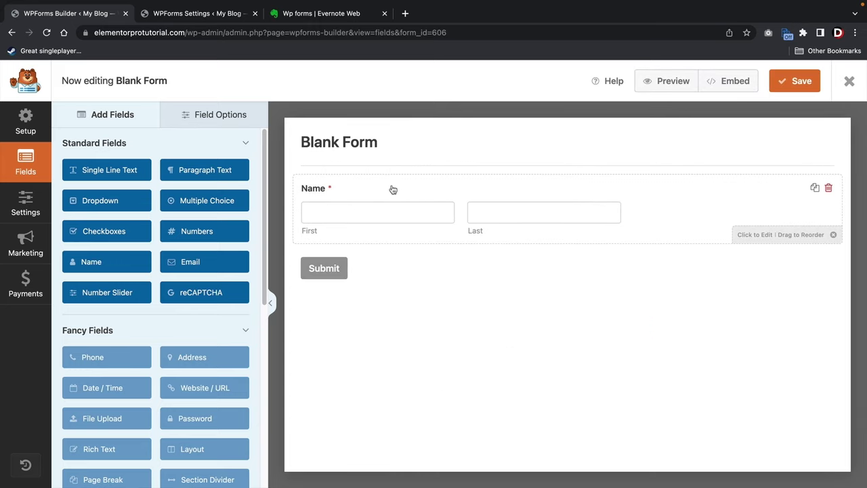
Select the Name field and look through its Advanced and Smart Logic options, dismissing the PRO notice.
{"action": "left_click", "coordinate": [357, 195]}
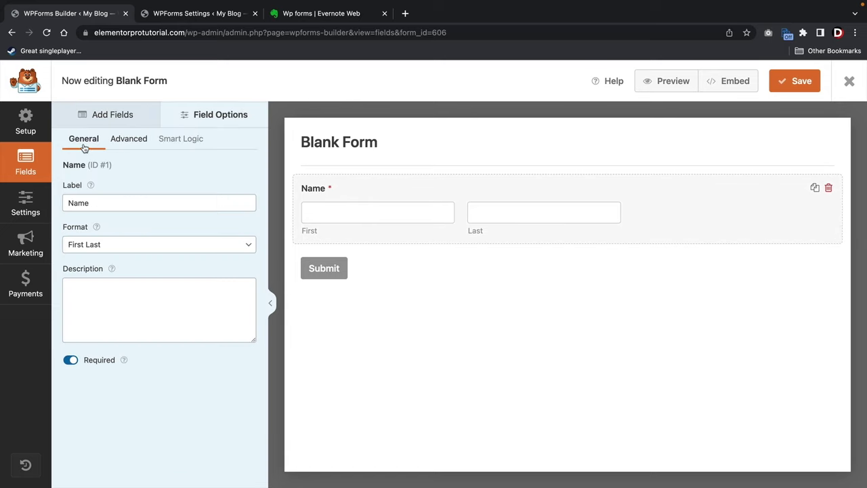
{"action": "left_click", "coordinate": [131, 147]}
{"action": "left_click", "coordinate": [185, 142]}
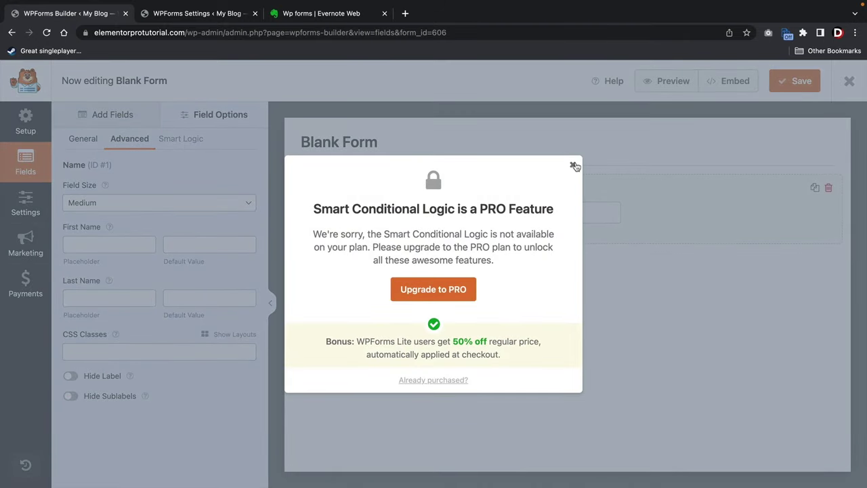
{"action": "left_click", "coordinate": [574, 166]}
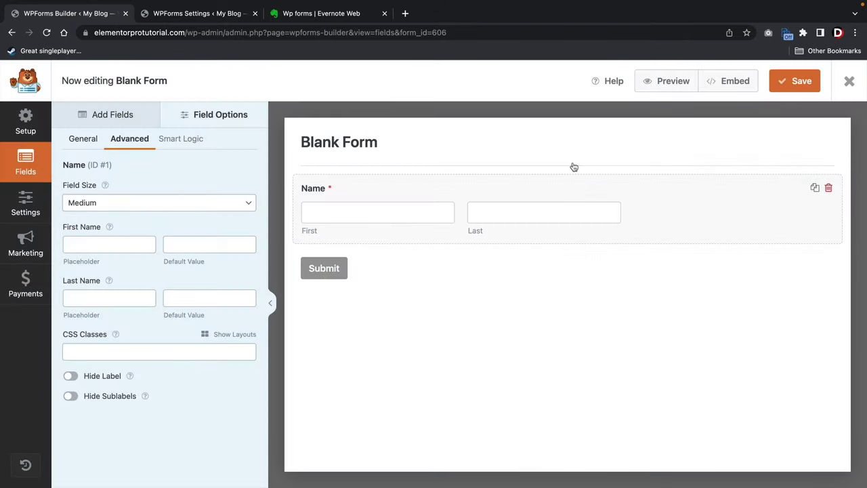
Return to the Name field's General options and select the label text.
{"action": "left_click", "coordinate": [90, 141]}
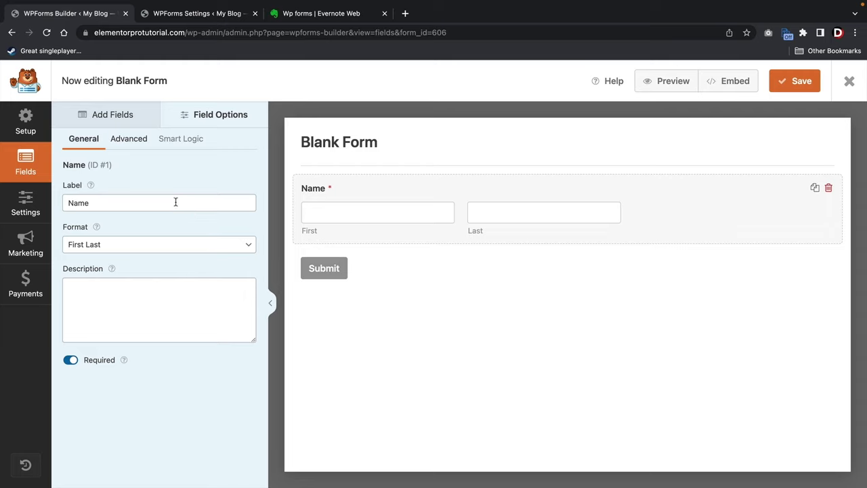
{"action": "left_click_drag", "start_coordinate": [113, 202], "coordinate": [75, 203]}
{"action": "left_click", "coordinate": [118, 292]}
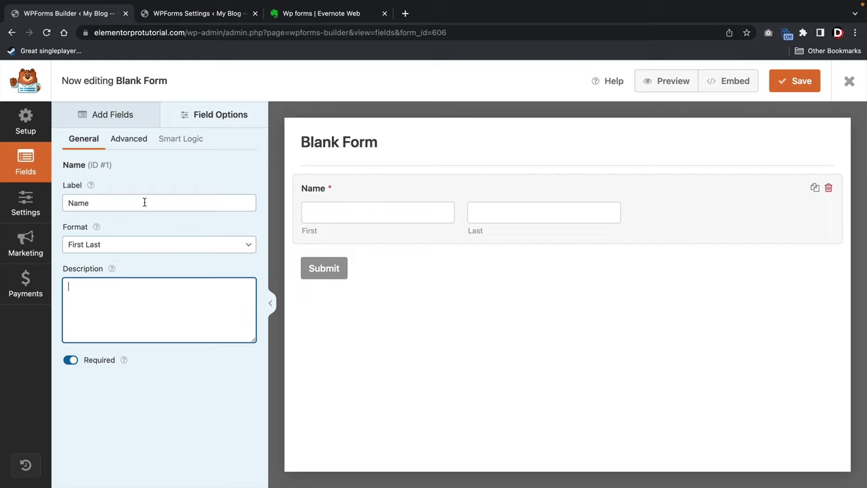
Change the field label to 'Your Name'.
{"action": "left_click", "coordinate": [180, 199]}
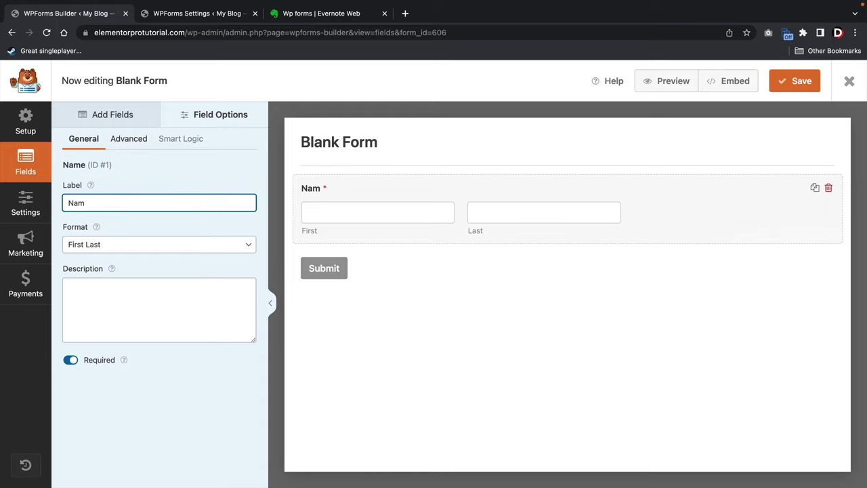
{"action": "key", "text": "BackSpace"}
{"action": "key", "text": "BackSpace"}
{"action": "key", "text": "BackSpace"}
{"action": "type", "text": "Your Name"}
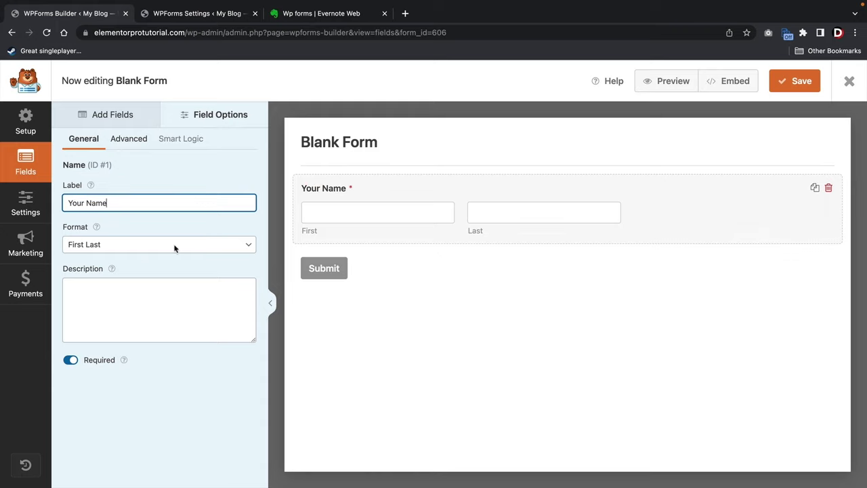
Try the Simple and First Middle Last formats, leaving the format at First Last.
{"action": "left_click", "coordinate": [98, 245]}
{"action": "left_click", "coordinate": [98, 233]}
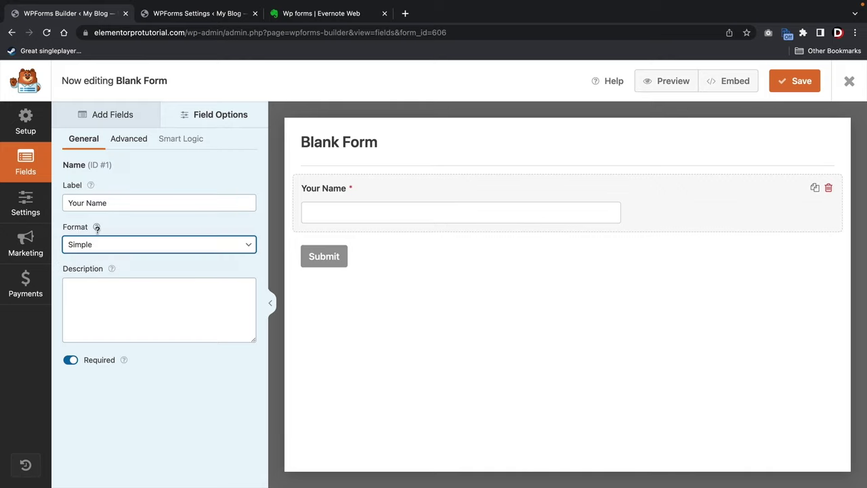
{"action": "left_click", "coordinate": [101, 244]}
{"action": "left_click", "coordinate": [101, 258]}
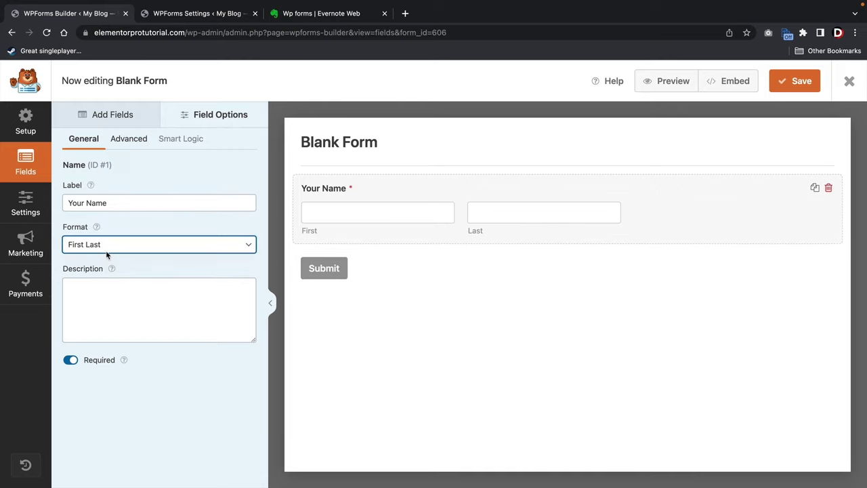
{"action": "left_click", "coordinate": [107, 250]}
{"action": "left_click", "coordinate": [108, 256]}
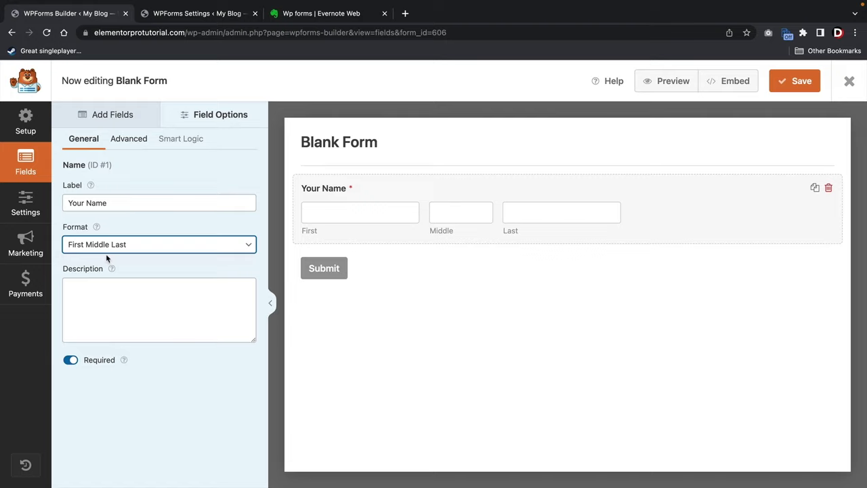
{"action": "left_click", "coordinate": [119, 248]}
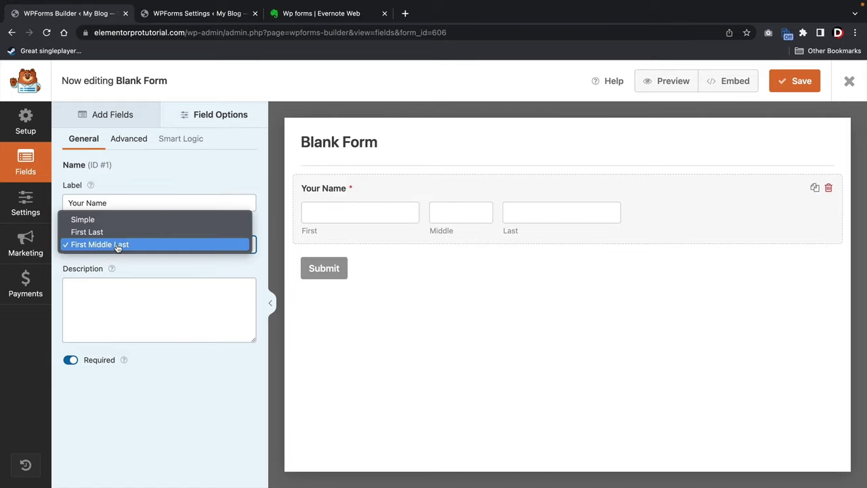
{"action": "left_click", "coordinate": [120, 232]}
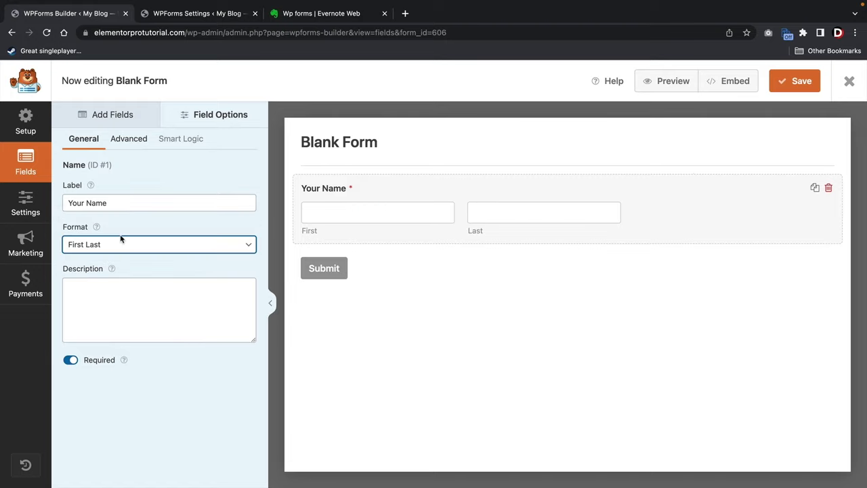
{"action": "left_click", "coordinate": [122, 291]}
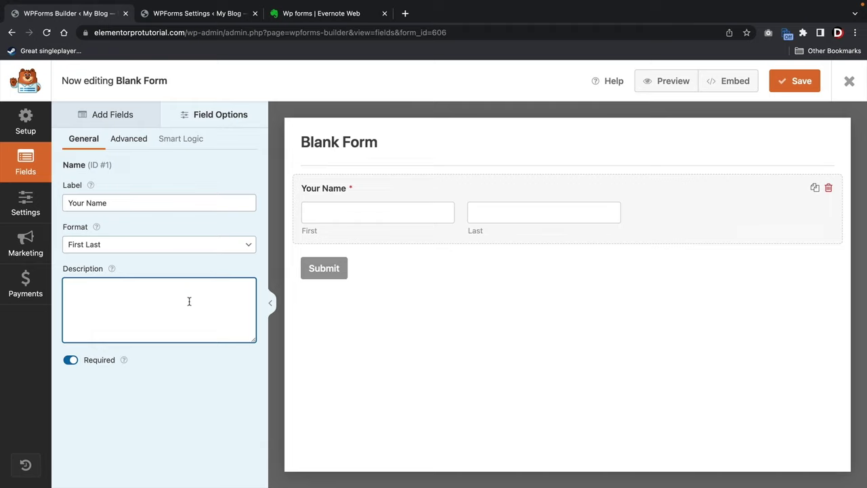
Enter the description 'Note: We only want your first and last name'.
{"action": "type", "text": "Note"}
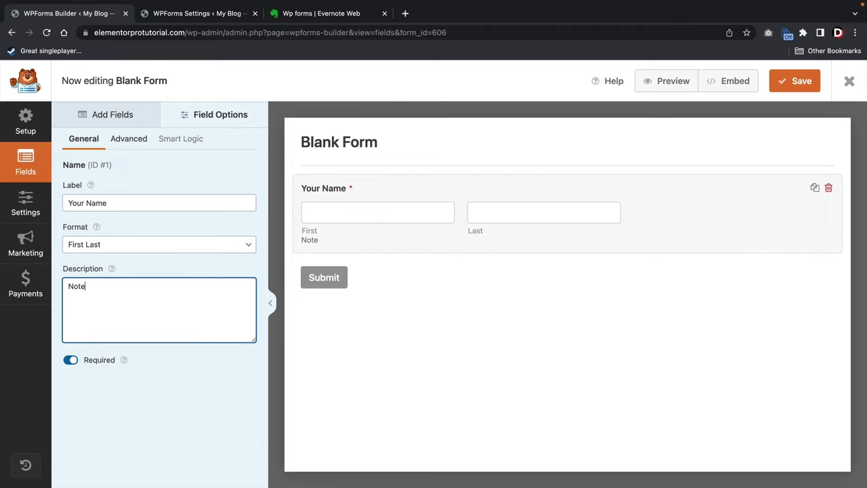
{"action": "type", "text": ": We onlytwant your first a"}
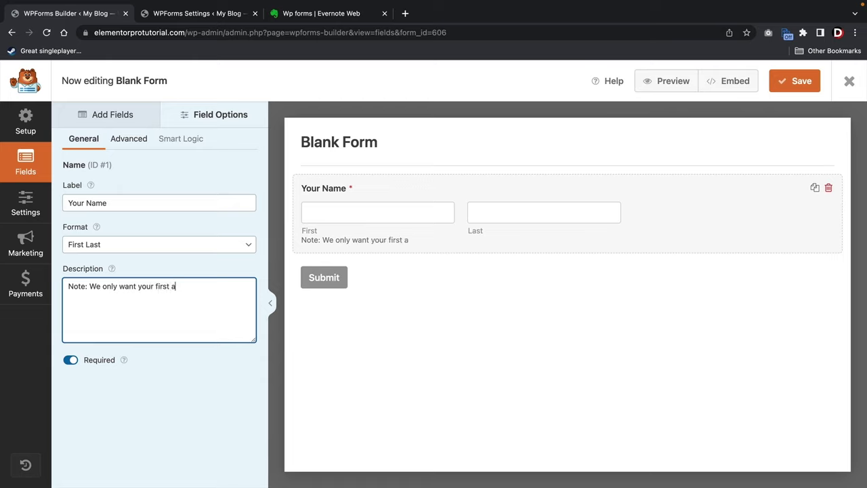
{"action": "type", "text": "nd last name"}
In Advanced options, try Small and Large field sizes, then settle on Medium.
{"action": "left_click", "coordinate": [134, 144]}
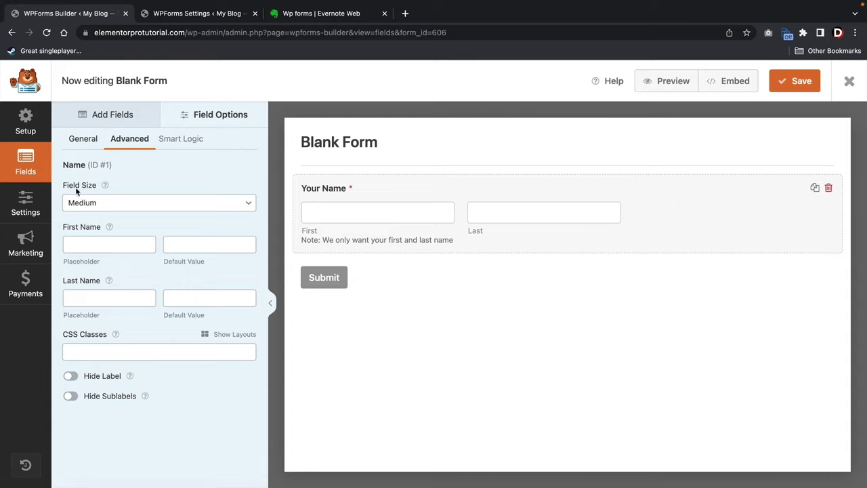
{"action": "left_click", "coordinate": [109, 203]}
{"action": "left_click", "coordinate": [111, 189]}
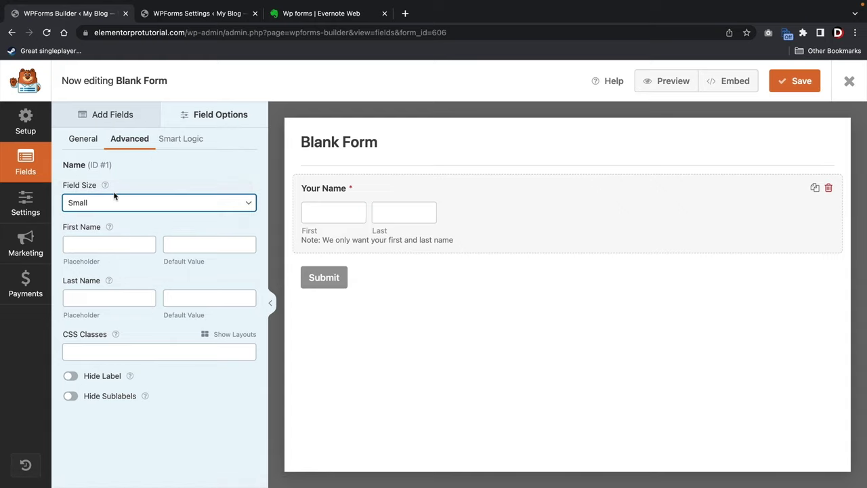
{"action": "left_click", "coordinate": [114, 201]}
{"action": "left_click", "coordinate": [120, 215]}
{"action": "left_click", "coordinate": [119, 207]}
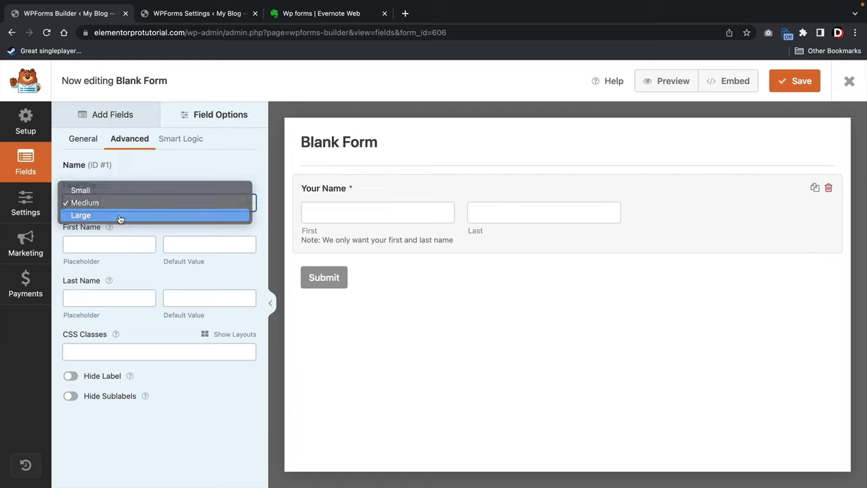
{"action": "left_click", "coordinate": [119, 215]}
{"action": "left_click", "coordinate": [124, 202]}
{"action": "left_click", "coordinate": [120, 190]}
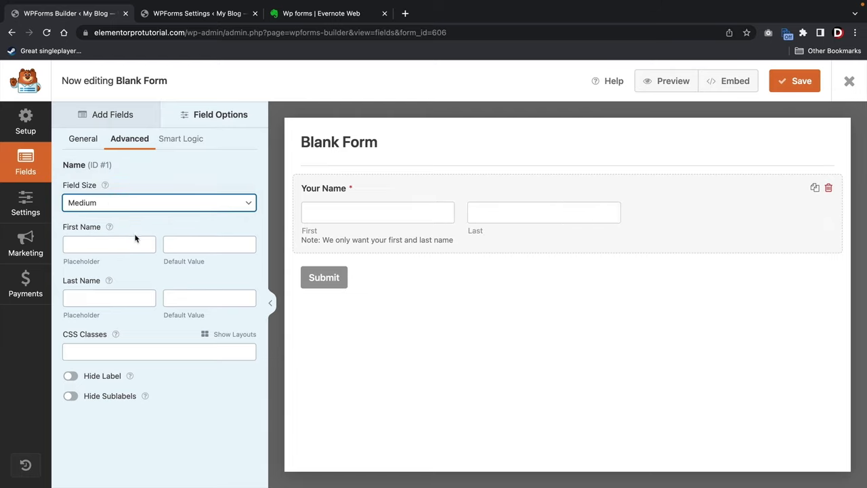
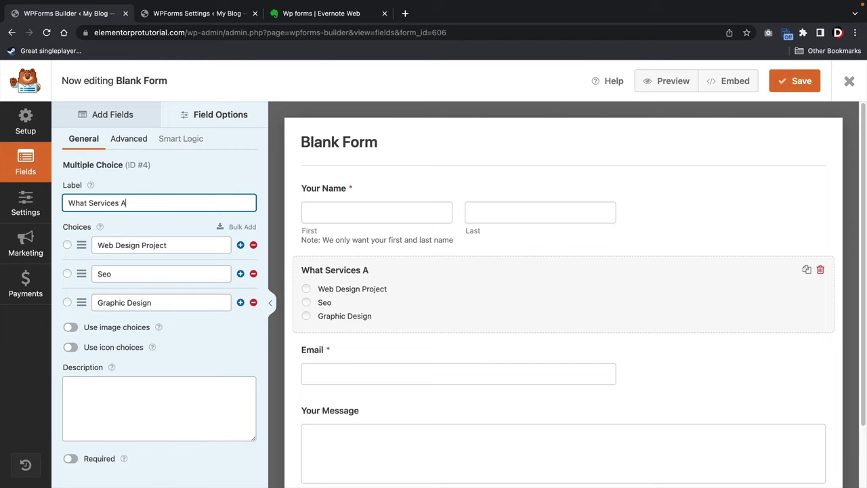
Finish the label 'What Services Are You Interested In?', toggle image choices on then off, and save.
{"action": "type", "text": "rested In?"}
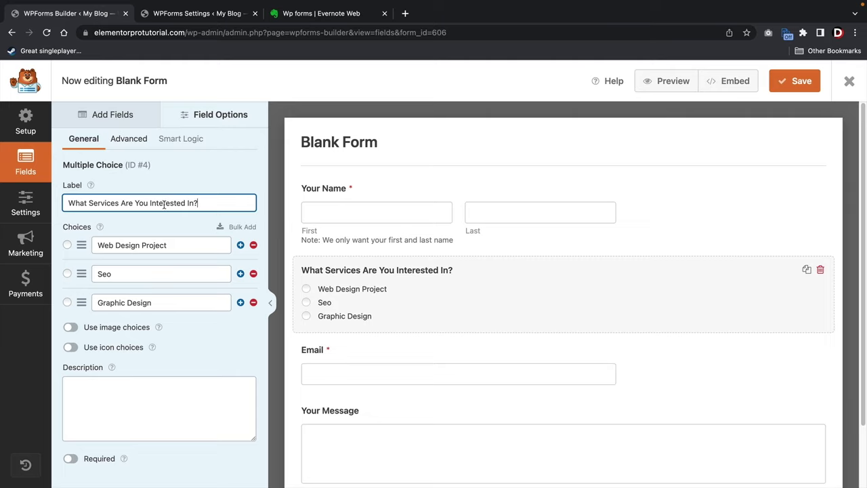
{"action": "left_click", "coordinate": [71, 327]}
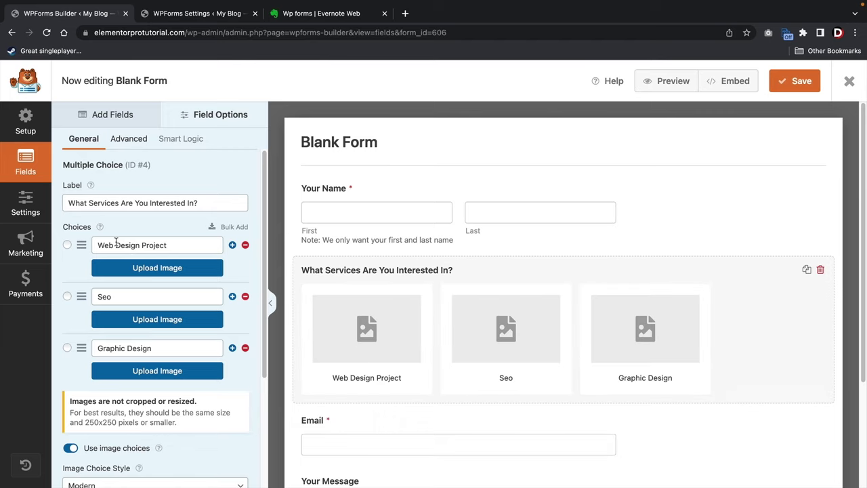
{"action": "left_click", "coordinate": [70, 448]}
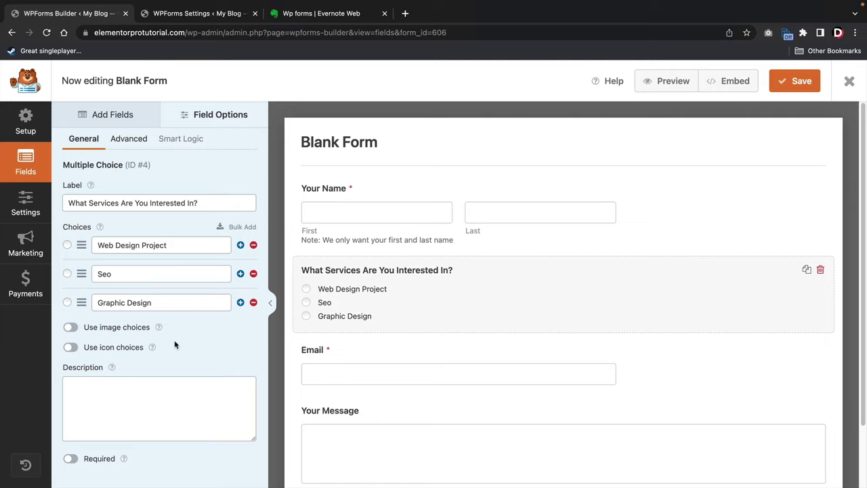
{"action": "left_click", "coordinate": [790, 82]}
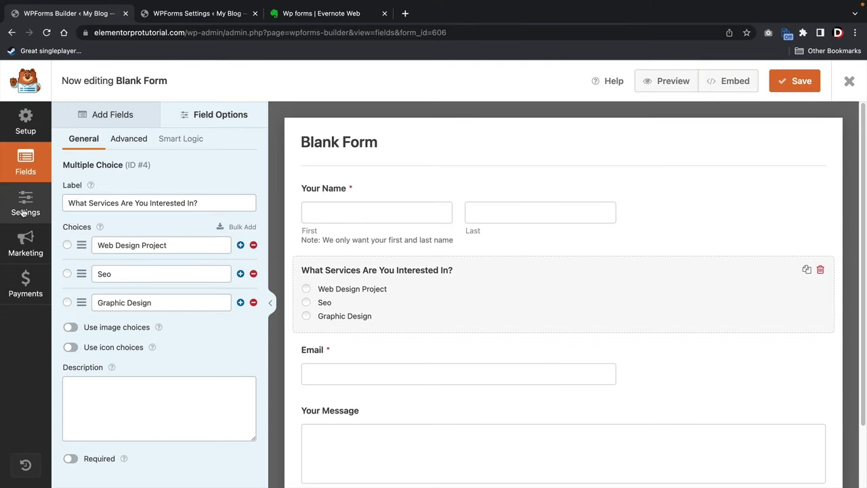
Rename the form to 'Web Design Quote Form' in its settings.
{"action": "left_click", "coordinate": [22, 213]}
{"action": "scroll", "coordinate": [378, 203], "scroll_direction": "down", "scroll_amount": 3}
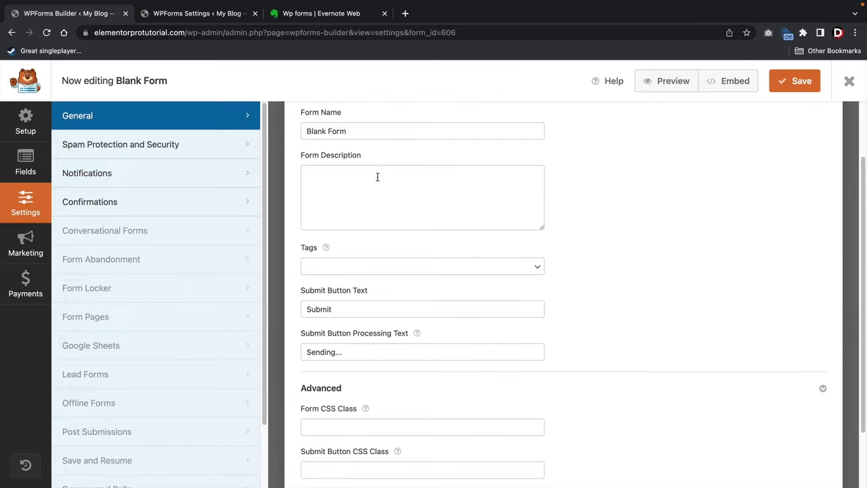
{"action": "scroll", "coordinate": [378, 177], "scroll_direction": "up", "scroll_amount": 2}
{"action": "left_click", "coordinate": [359, 180]}
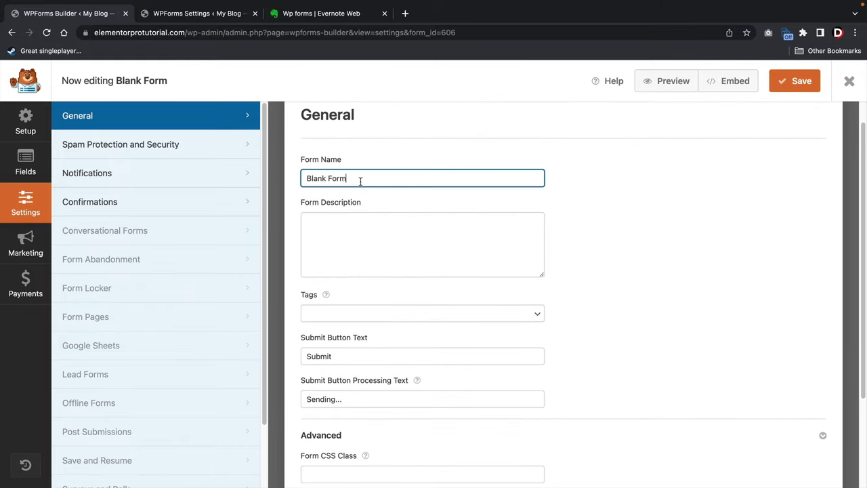
{"action": "key", "text": "super+a"}
{"action": "type", "text": "Web Design Quote "}
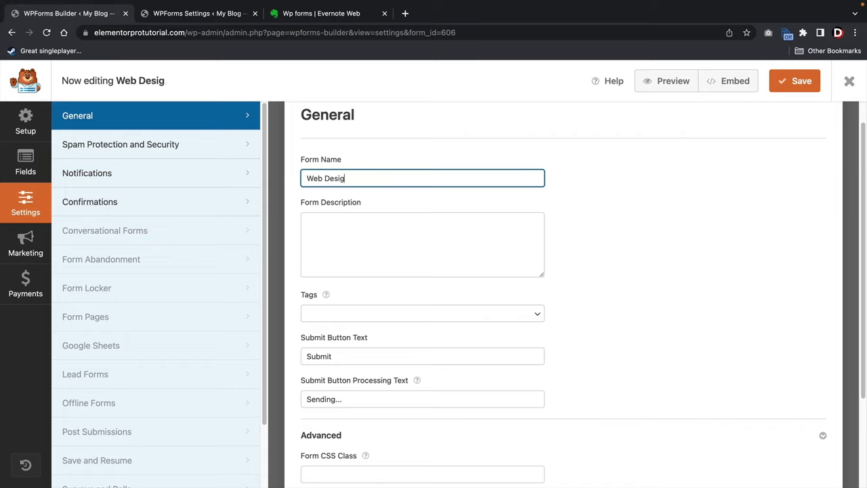
{"action": "type", "text": "Form"}
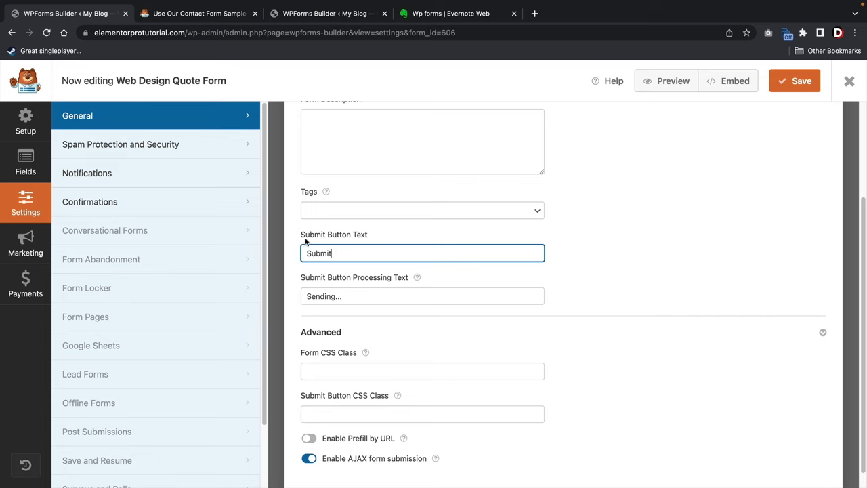
Compare the Submit and 'Sending...' button texts with the sample template, save, and view Spam Protection settings.
{"action": "left_click_drag", "start_coordinate": [349, 252], "coordinate": [301, 253]}
{"action": "left_click", "coordinate": [193, 19]}
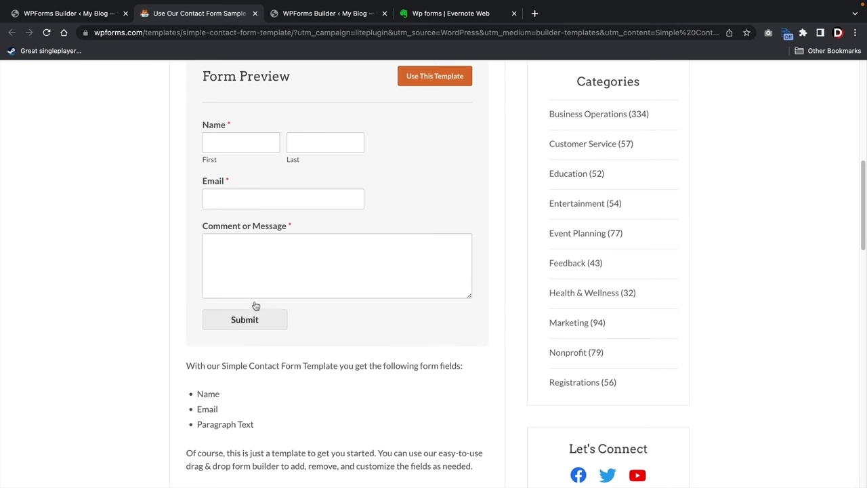
{"action": "left_click", "coordinate": [108, 17]}
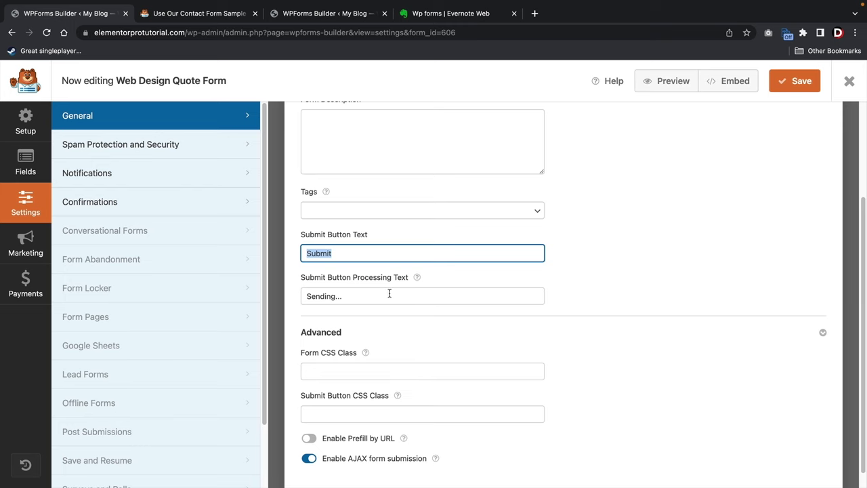
{"action": "left_click_drag", "start_coordinate": [389, 294], "coordinate": [307, 296]}
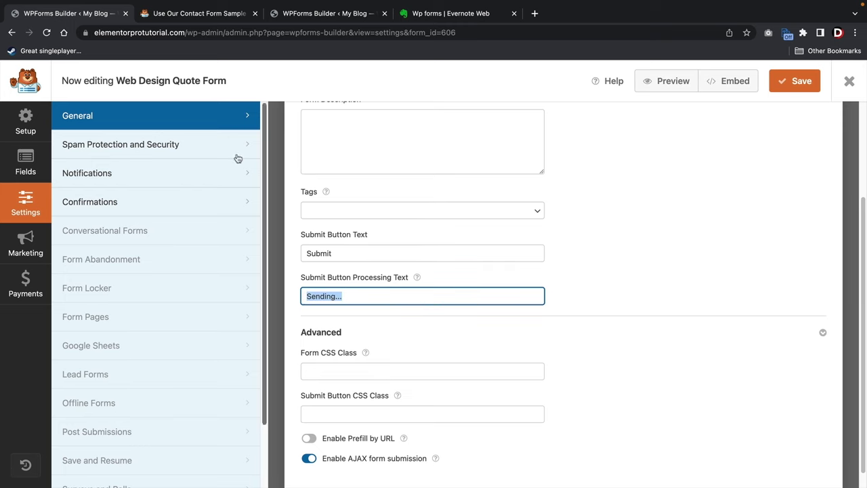
{"action": "left_click", "coordinate": [189, 15]}
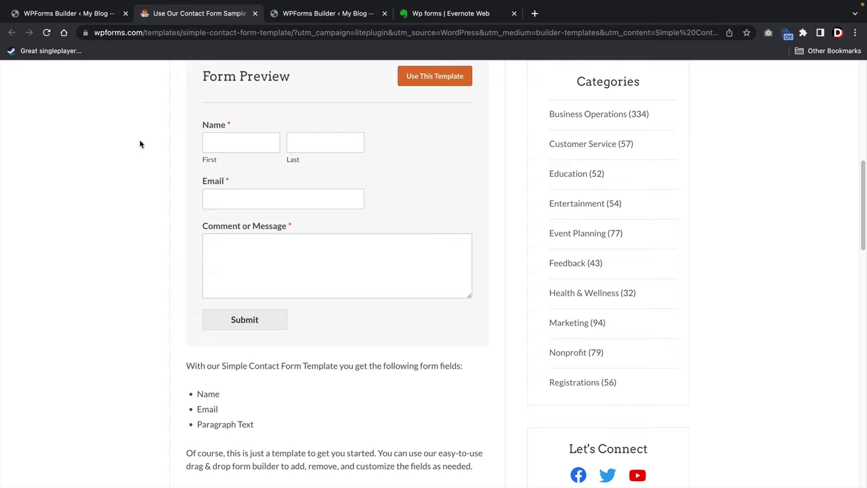
{"action": "left_click", "coordinate": [88, 13]}
{"action": "scroll", "coordinate": [326, 305], "scroll_direction": "down", "scroll_amount": 1}
{"action": "left_click", "coordinate": [319, 280]}
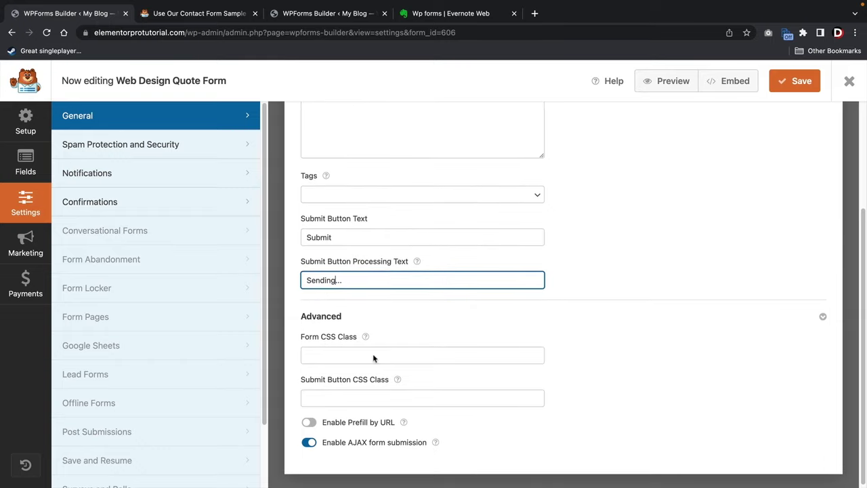
{"action": "mouse_move", "coordinate": [363, 336]}
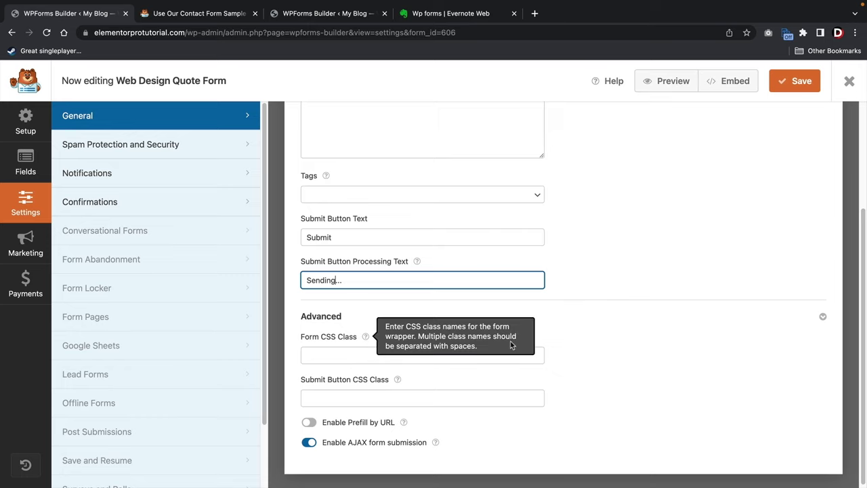
{"action": "scroll", "coordinate": [573, 298], "scroll_direction": "up", "scroll_amount": 3}
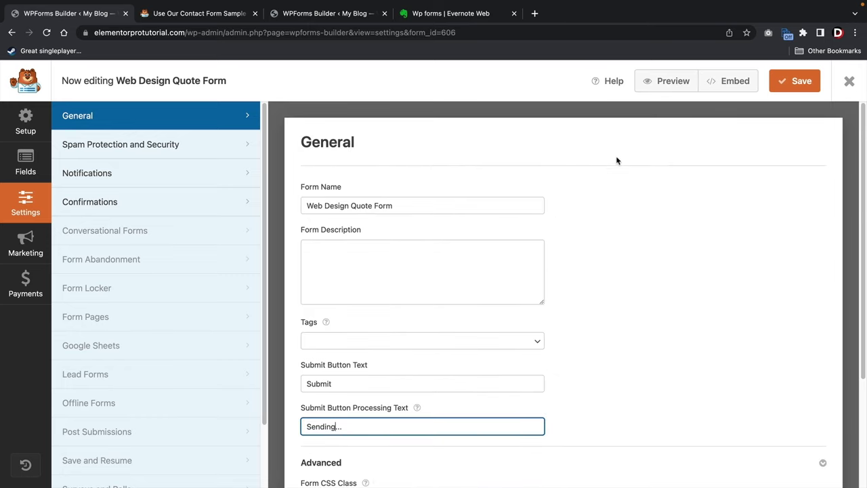
{"action": "left_click", "coordinate": [772, 90]}
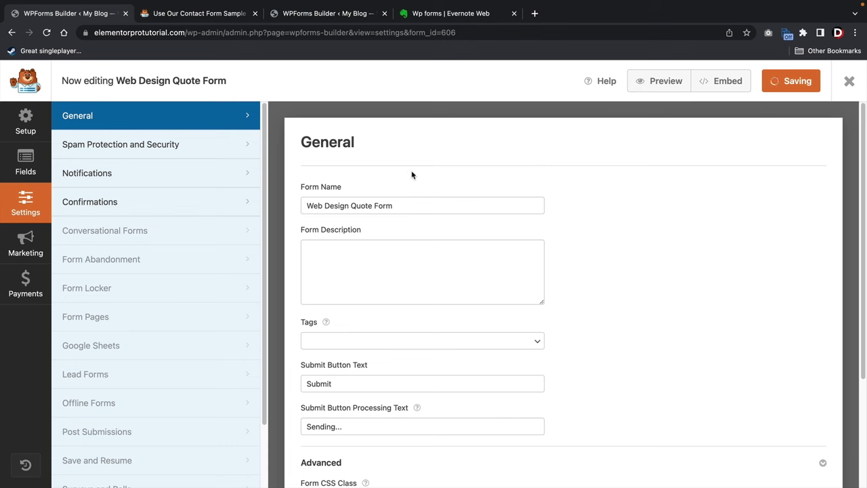
{"action": "left_click", "coordinate": [158, 155]}
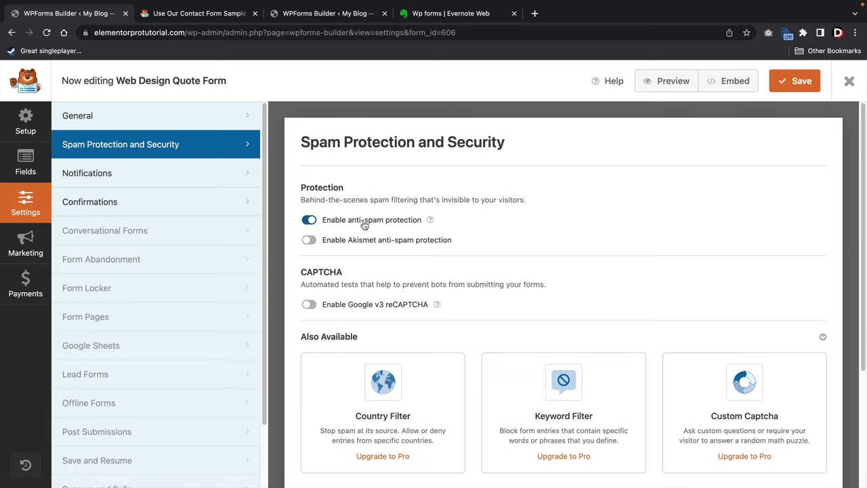
Check the notification's Send To Email Address, which uses the {admin_email} placeholder.
{"action": "scroll", "coordinate": [373, 237], "scroll_direction": "down", "scroll_amount": 1}
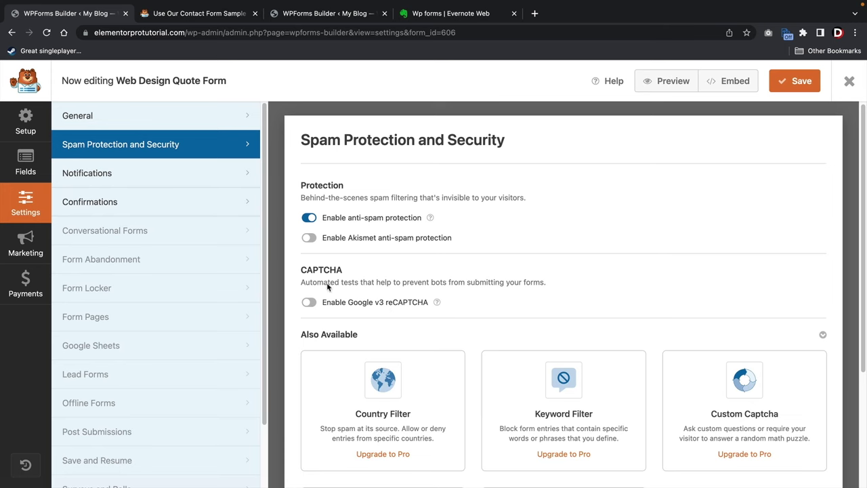
{"action": "left_click", "coordinate": [177, 174]}
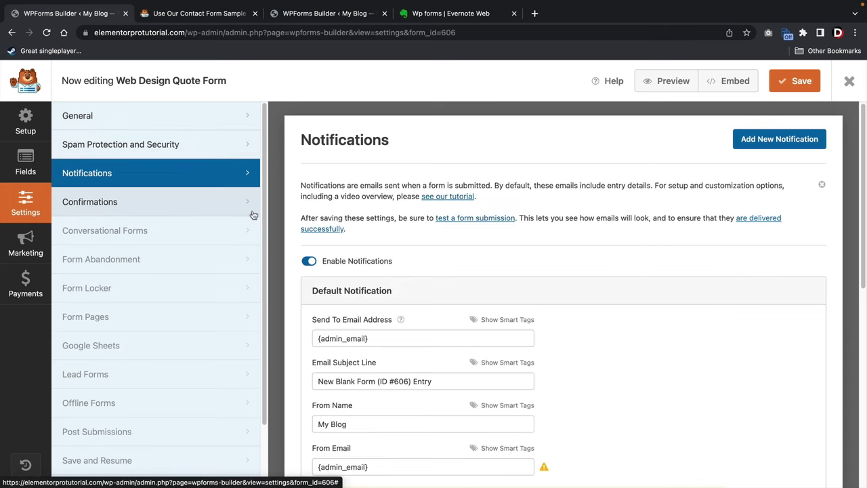
{"action": "scroll", "coordinate": [619, 275], "scroll_direction": "down", "scroll_amount": 2}
{"action": "scroll", "coordinate": [618, 276], "scroll_direction": "down", "scroll_amount": 2}
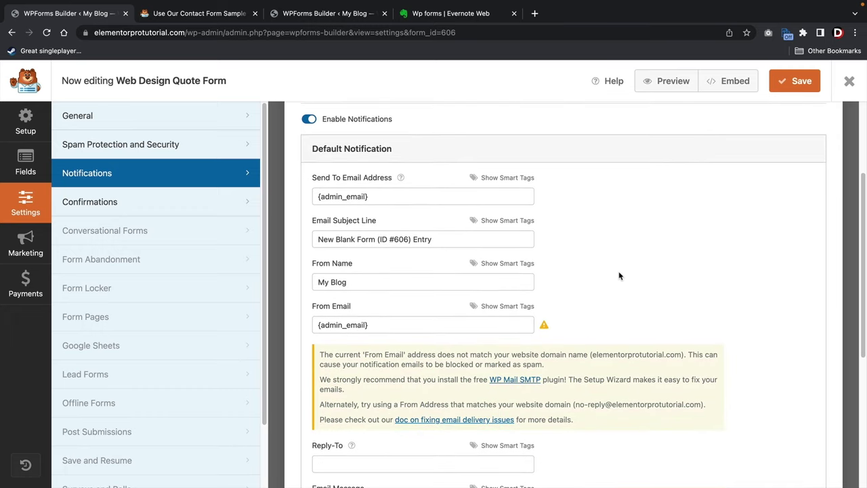
{"action": "left_click_drag", "start_coordinate": [395, 197], "coordinate": [303, 196]}
{"action": "left_click", "coordinate": [307, 196]}
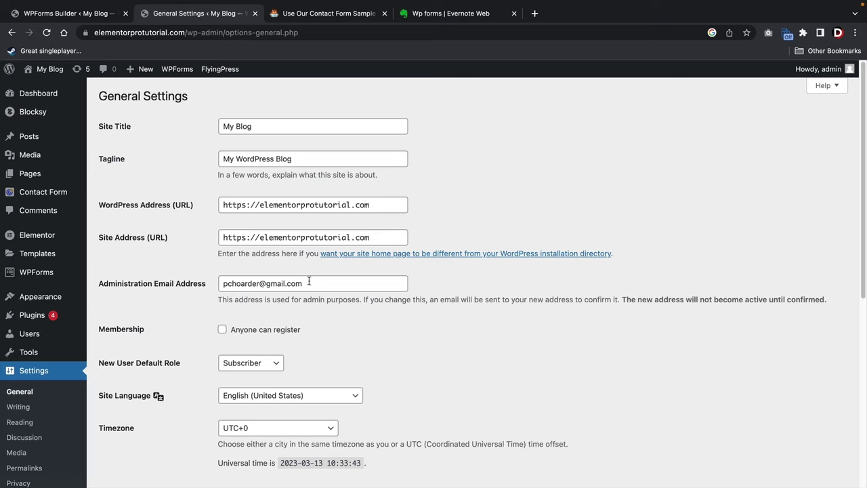
Check the site's Administration Email Address in General Settings.
{"action": "left_click_drag", "start_coordinate": [310, 283], "coordinate": [222, 283]}
{"action": "left_click", "coordinate": [209, 268]}
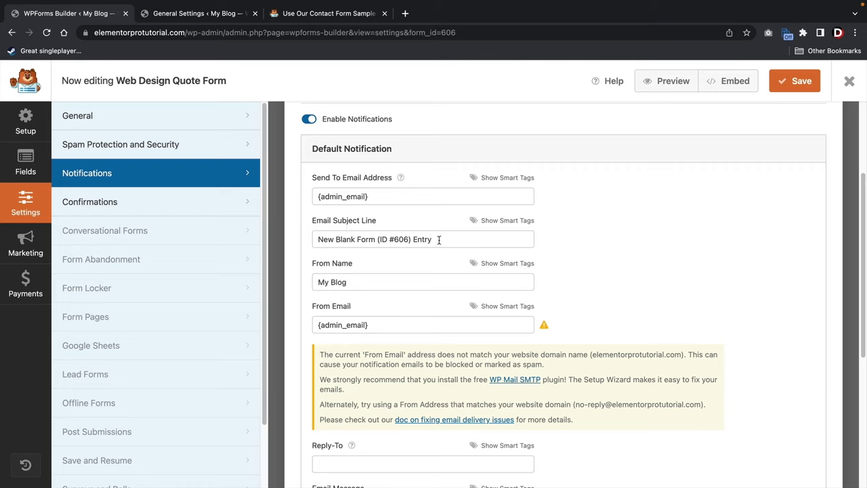
Set the notification subject to 'Elementor PRO Website' and the From Name to the site owner's name.
{"action": "left_click_drag", "start_coordinate": [440, 240], "coordinate": [300, 237]}
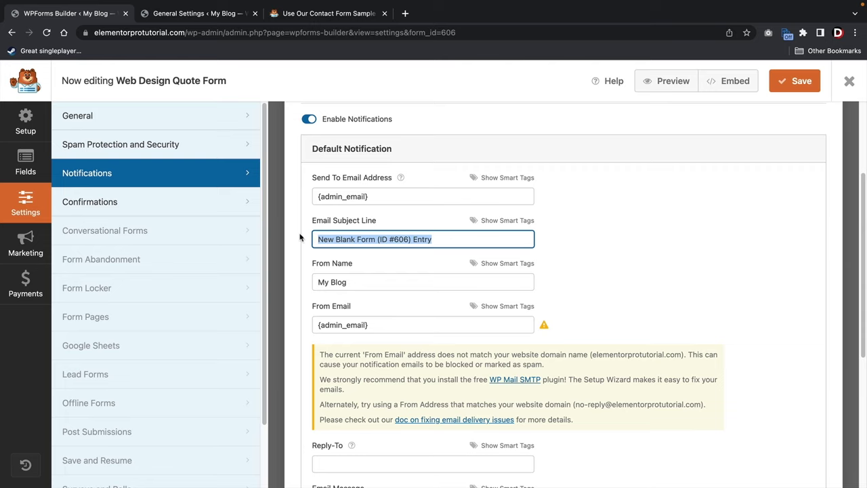
{"action": "type", "text": "Elemen"}
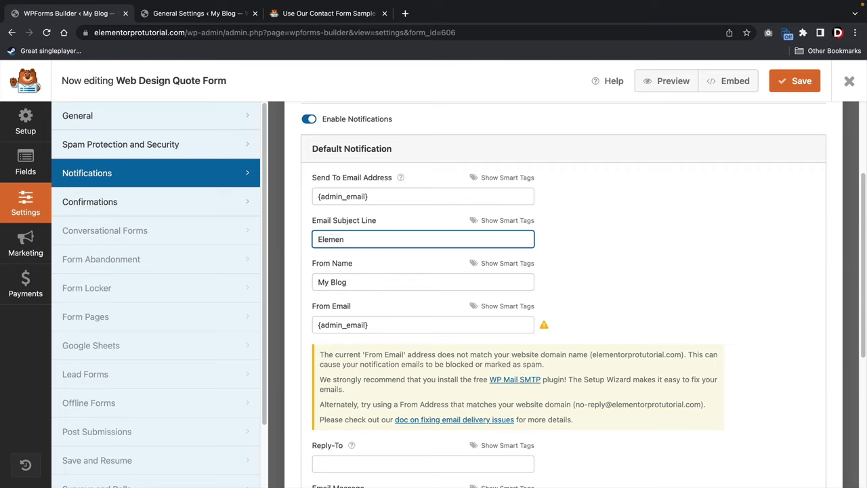
{"action": "type", "text": "tor PRO Website"}
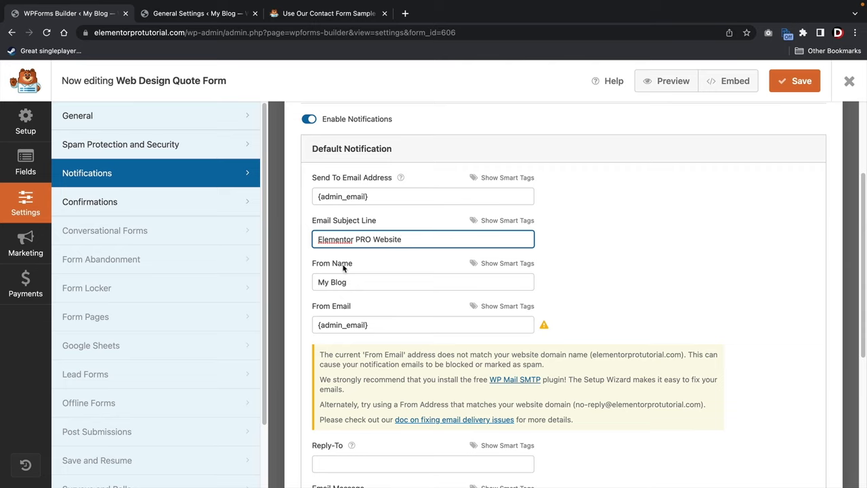
{"action": "triple_click", "coordinate": [359, 282]}
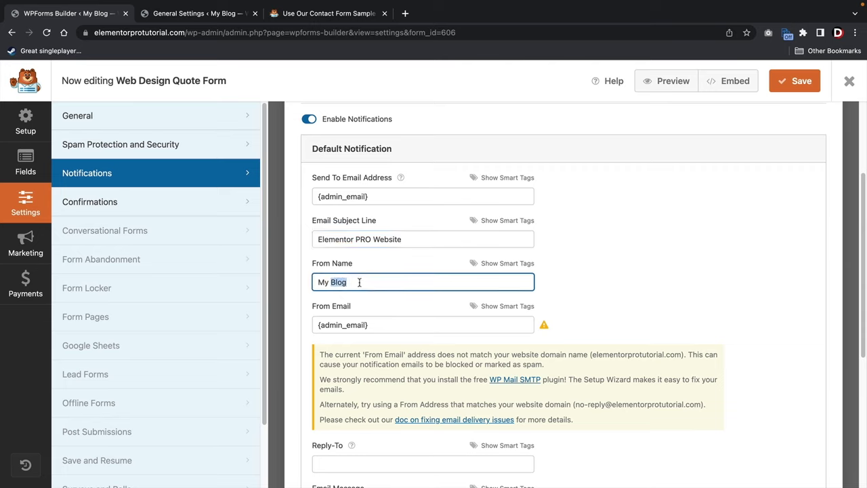
{"action": "type", "text": "Darrel Wilson"}
Replace the {admin_email} From Email with the suggested no-reply address.
{"action": "scroll", "coordinate": [373, 279], "scroll_direction": "down", "scroll_amount": 3}
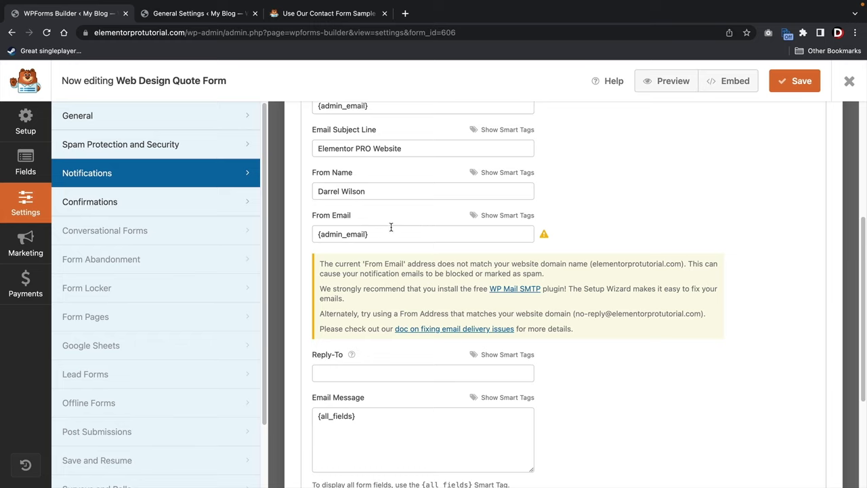
{"action": "left_click_drag", "start_coordinate": [390, 235], "coordinate": [317, 235]}
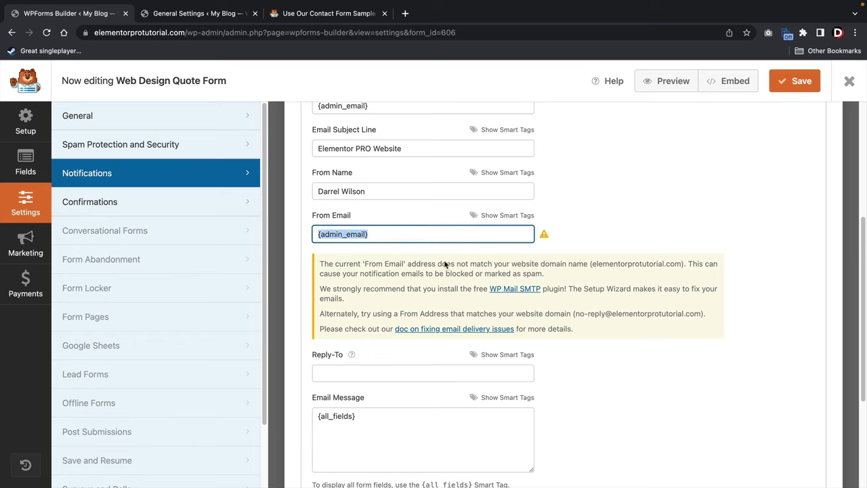
{"action": "double_click", "coordinate": [576, 317]}
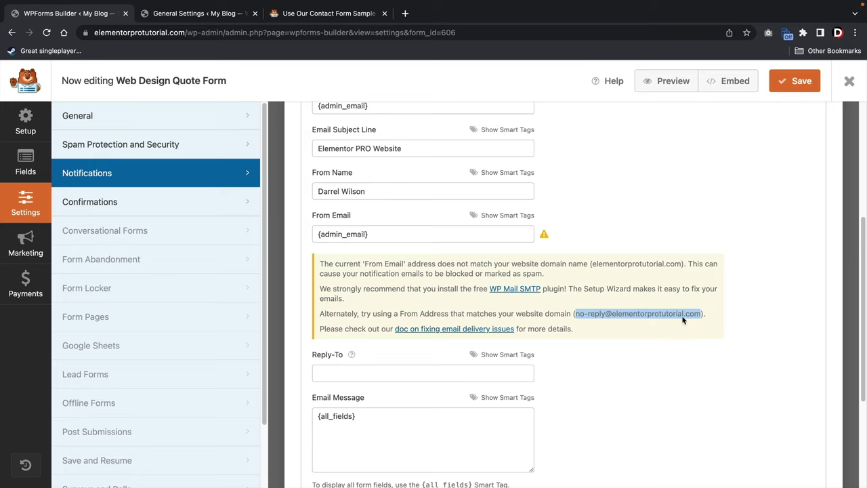
{"action": "right_click", "coordinate": [641, 317]}
{"action": "left_click", "coordinate": [658, 337]}
{"action": "left_click_drag", "start_coordinate": [369, 235], "coordinate": [297, 235]}
{"action": "right_click", "coordinate": [347, 237]}
{"action": "left_click", "coordinate": [378, 335]}
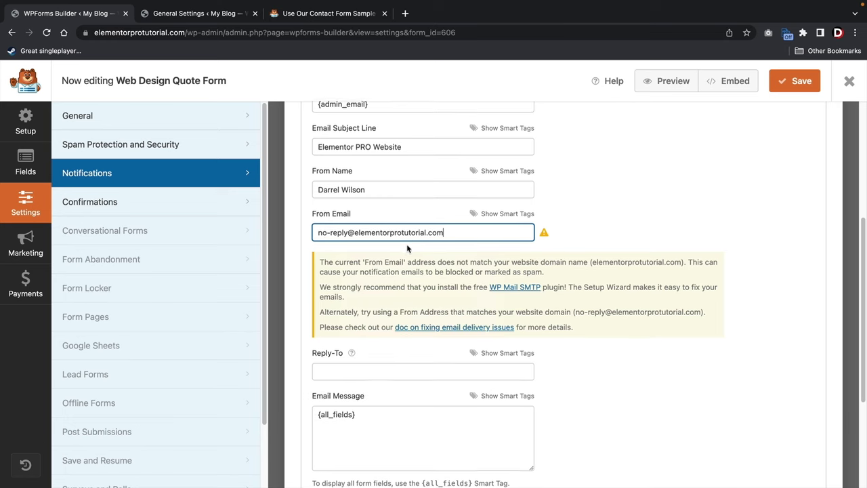
Review the {all_fields} message, save the form, and open the site's Contact Us page.
{"action": "scroll", "coordinate": [407, 251], "scroll_direction": "down", "scroll_amount": 3}
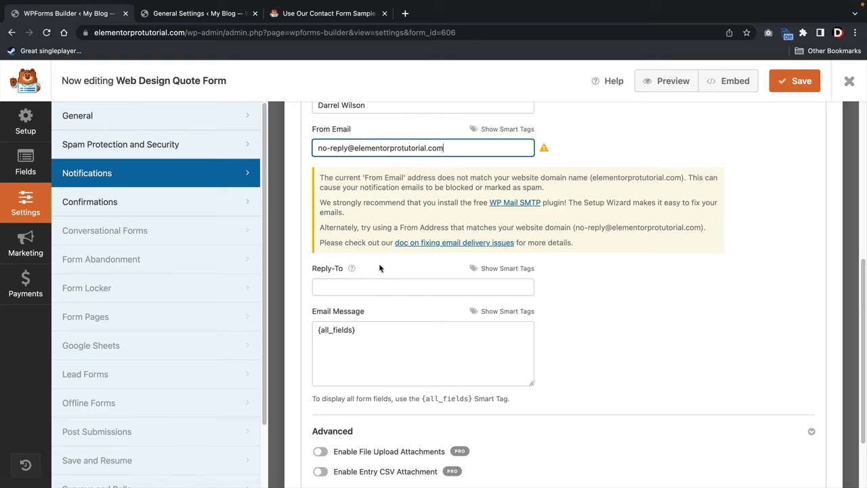
{"action": "left_click", "coordinate": [347, 287]}
{"action": "left_click", "coordinate": [563, 279]}
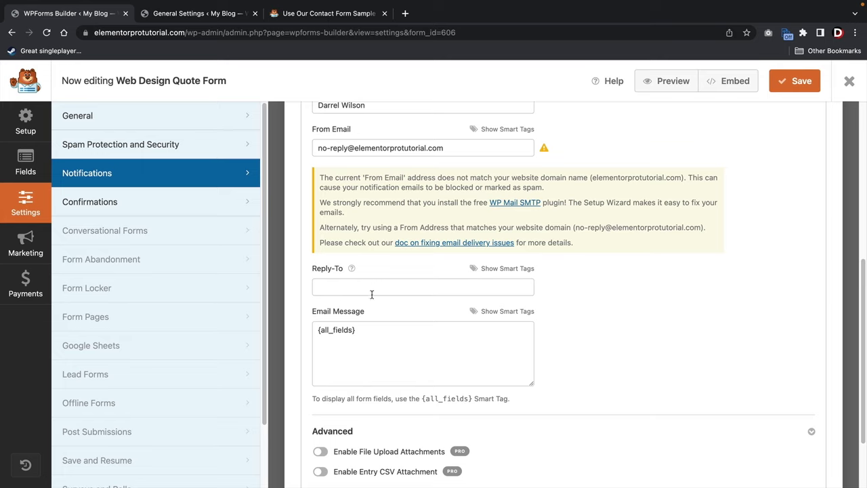
{"action": "left_click_drag", "start_coordinate": [352, 339], "coordinate": [312, 336]}
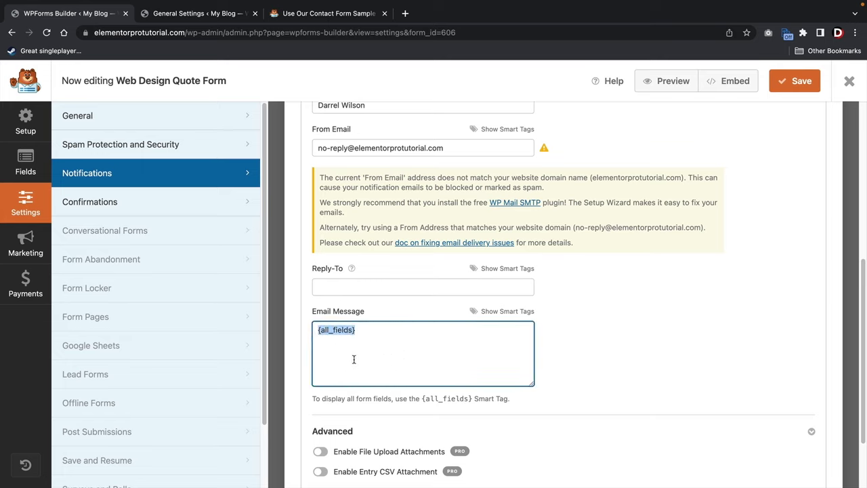
{"action": "left_click", "coordinate": [453, 356]}
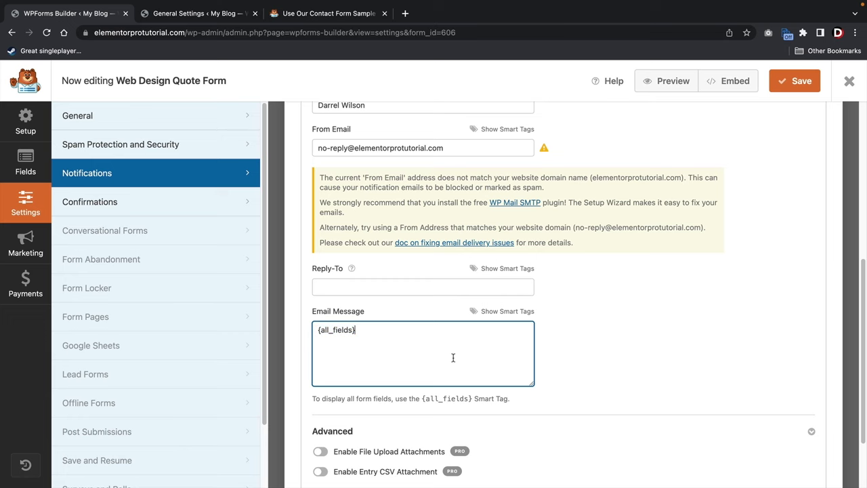
{"action": "scroll", "coordinate": [587, 366], "scroll_direction": "up", "scroll_amount": 5}
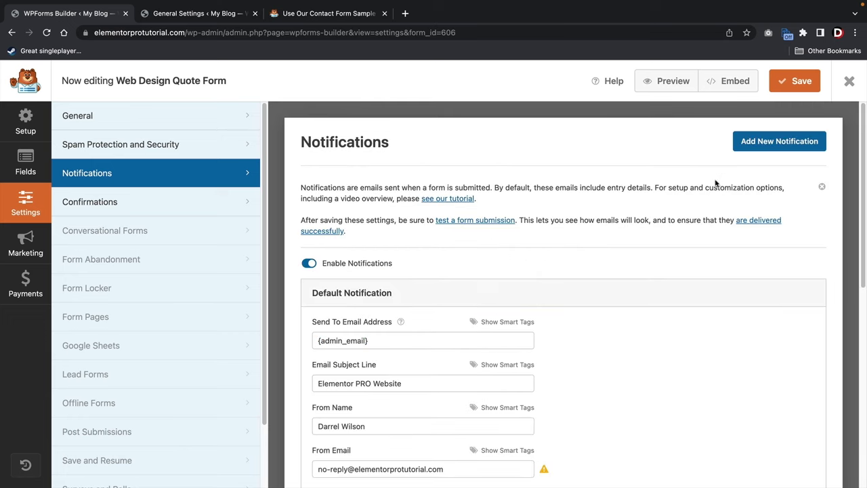
{"action": "left_click", "coordinate": [794, 88]}
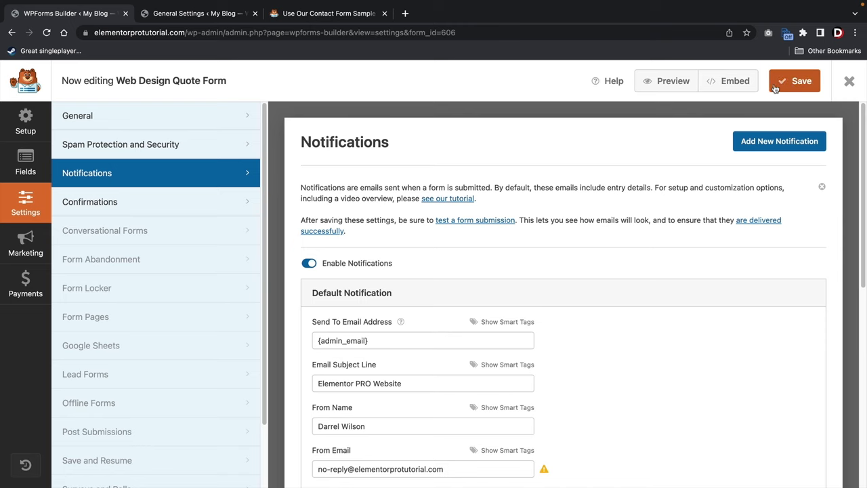
{"action": "left_click", "coordinate": [237, 14]}
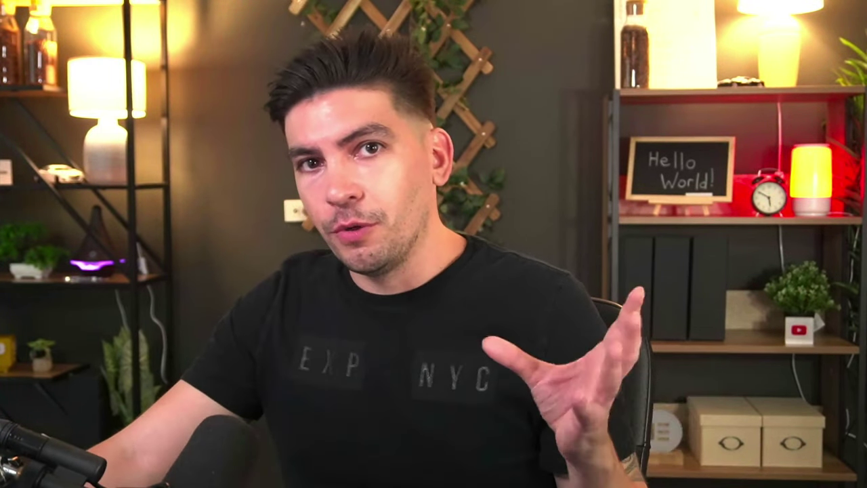
{"action": "left_click", "coordinate": [334, 111]}
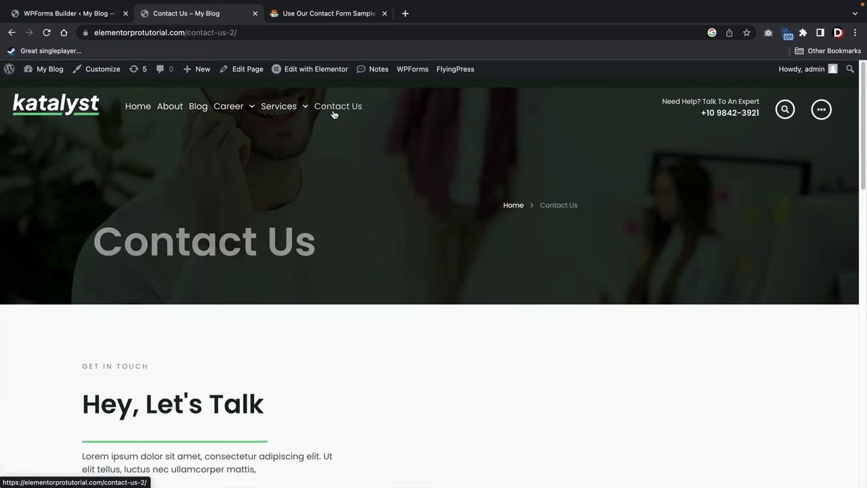
Open Contact Us in Elementor, then copy the Web Design Quote Form shortcode [wpforms id="606"] from Forms Overview.
{"action": "left_click", "coordinate": [320, 72]}
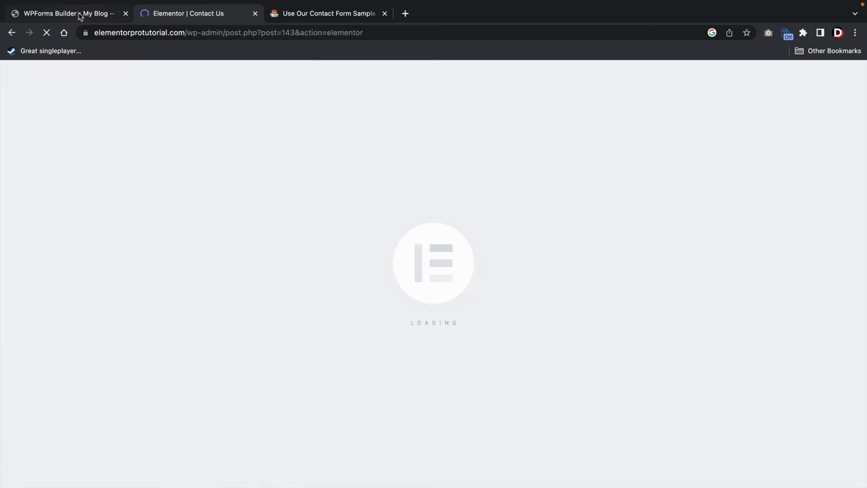
{"action": "left_click", "coordinate": [79, 16]}
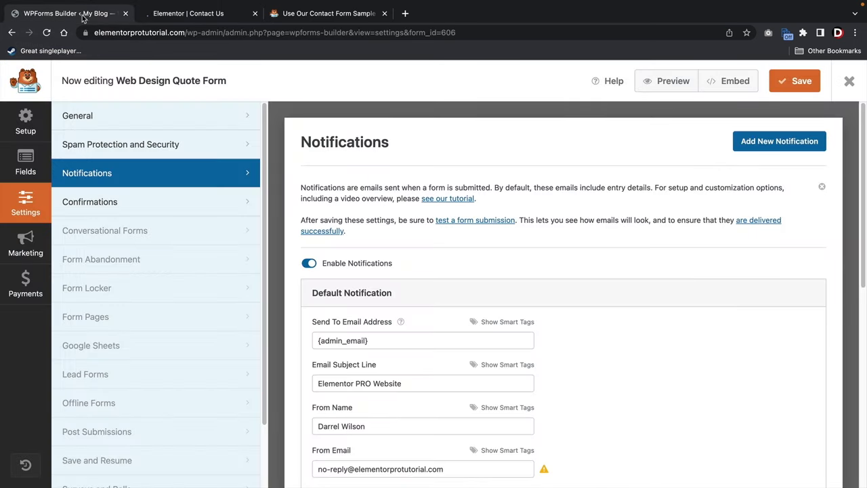
{"action": "left_click", "coordinate": [848, 81]}
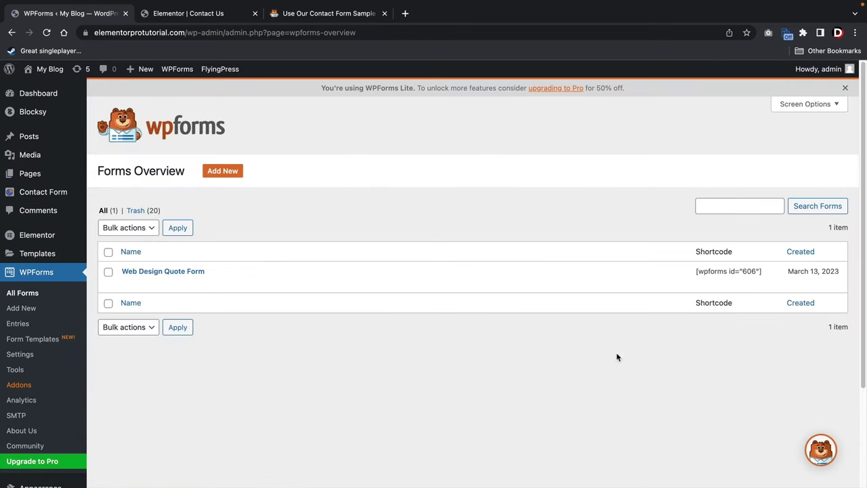
{"action": "mouse_move", "coordinate": [721, 285]}
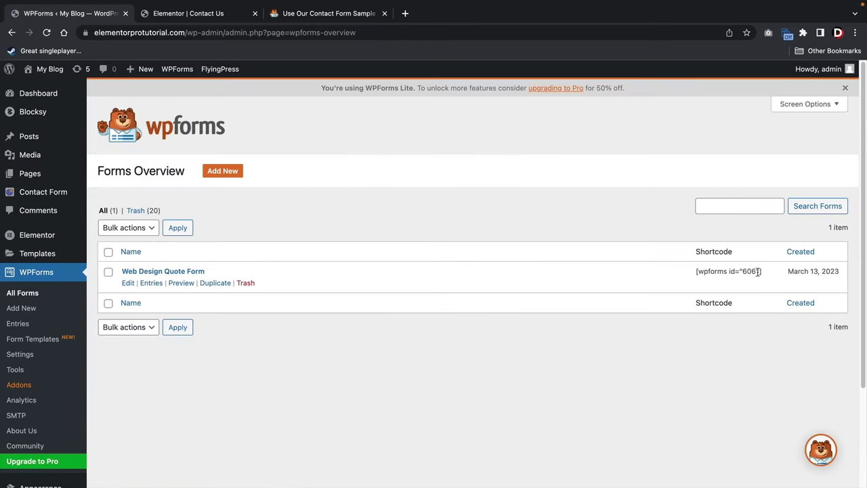
{"action": "right_click", "coordinate": [704, 272]}
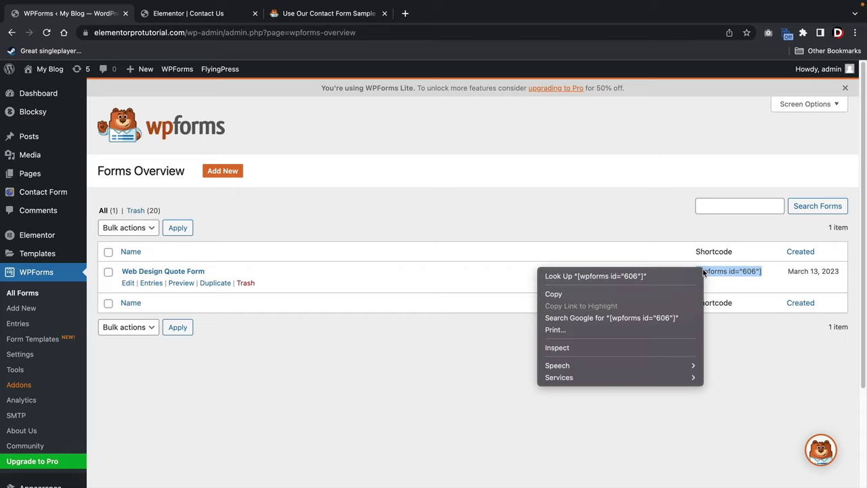
{"action": "left_click", "coordinate": [687, 293]}
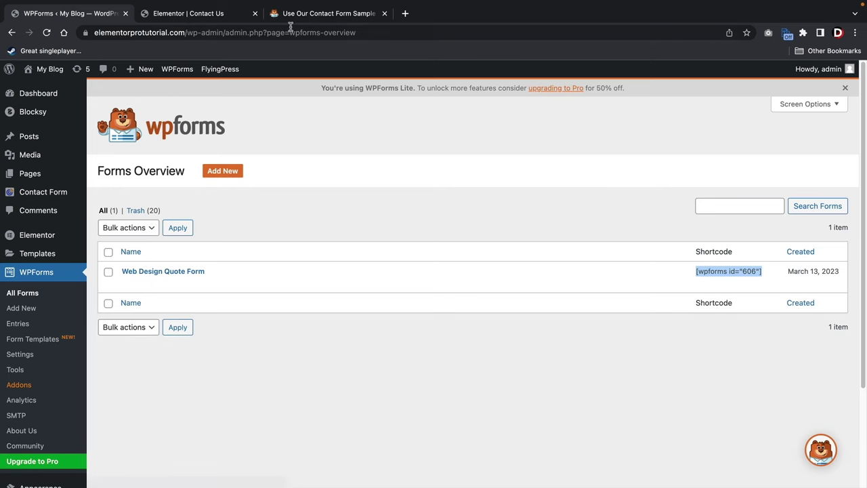
Delete the existing shortcode widget from the Contact Us page's right column.
{"action": "left_click", "coordinate": [205, 15]}
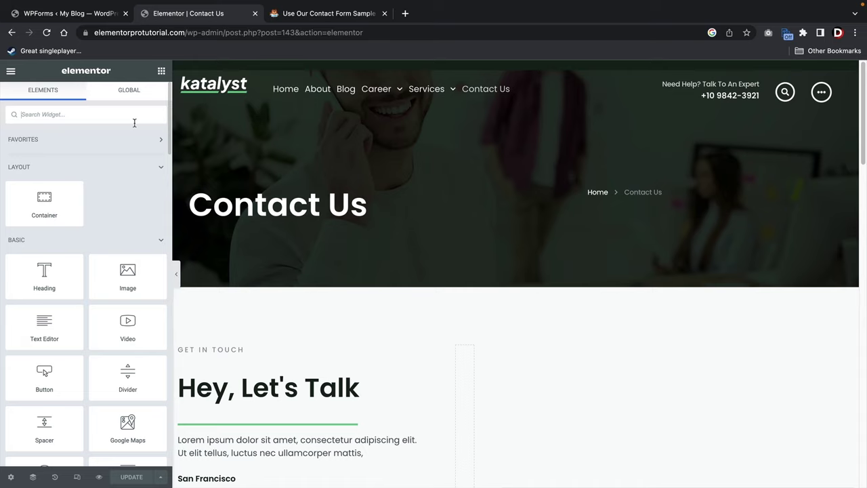
{"action": "type", "text": "short"}
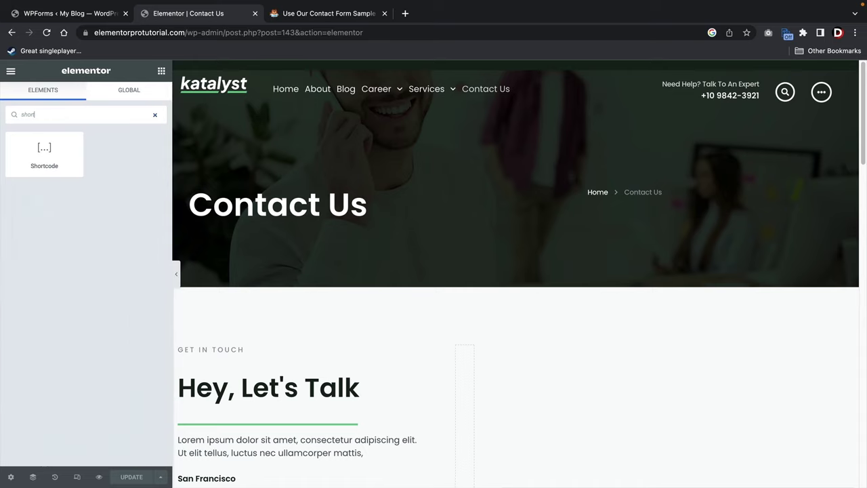
{"action": "scroll", "coordinate": [397, 359], "scroll_direction": "down", "scroll_amount": 5}
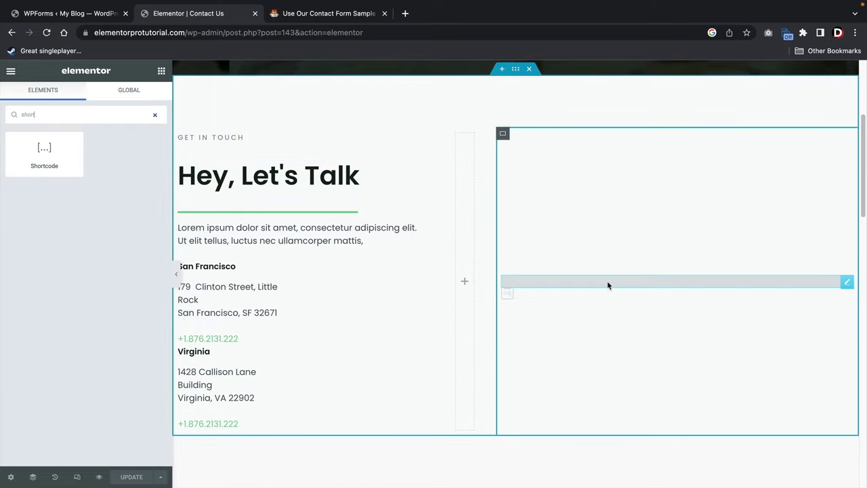
{"action": "right_click", "coordinate": [840, 284]}
{"action": "left_click", "coordinate": [783, 476]}
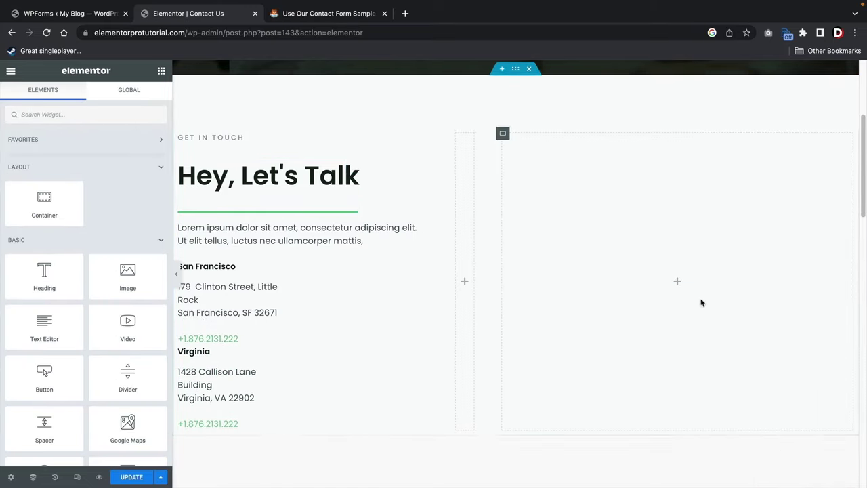
Drag a new Shortcode widget into the right column and paste [wpforms id="606"].
{"action": "left_click", "coordinate": [75, 111]}
{"action": "type", "text": "short"}
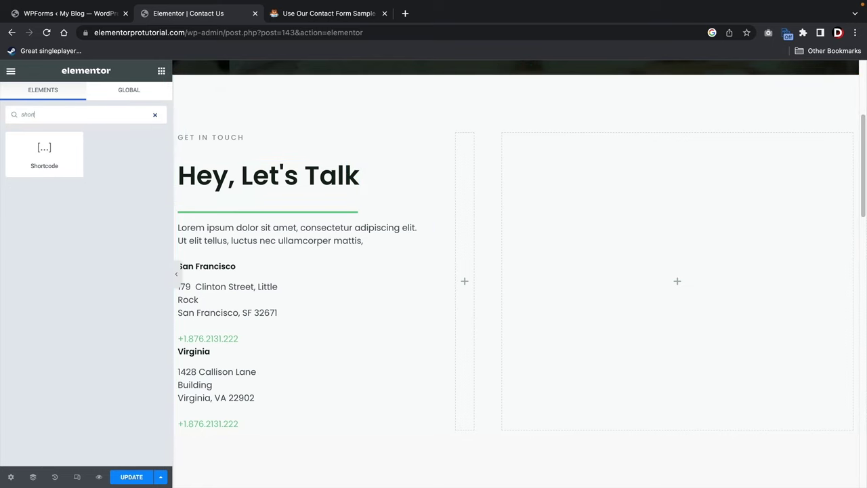
{"action": "left_click_drag", "start_coordinate": [80, 152], "coordinate": [693, 285]}
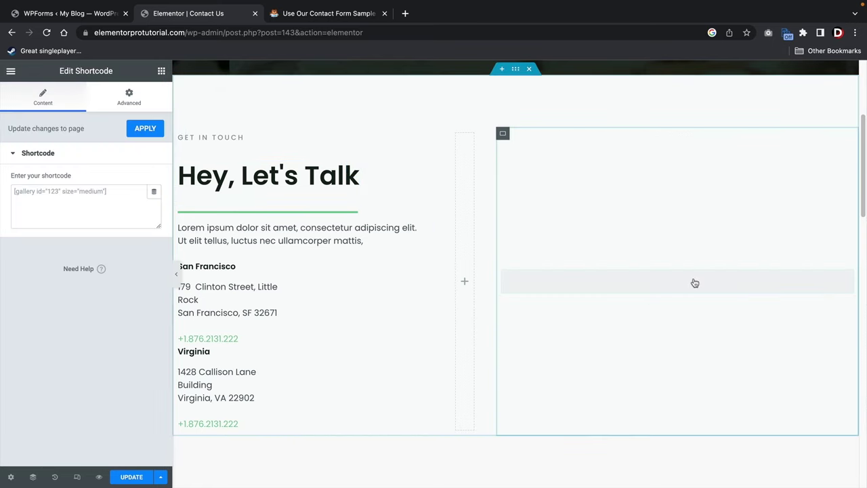
{"action": "right_click", "coordinate": [52, 191]}
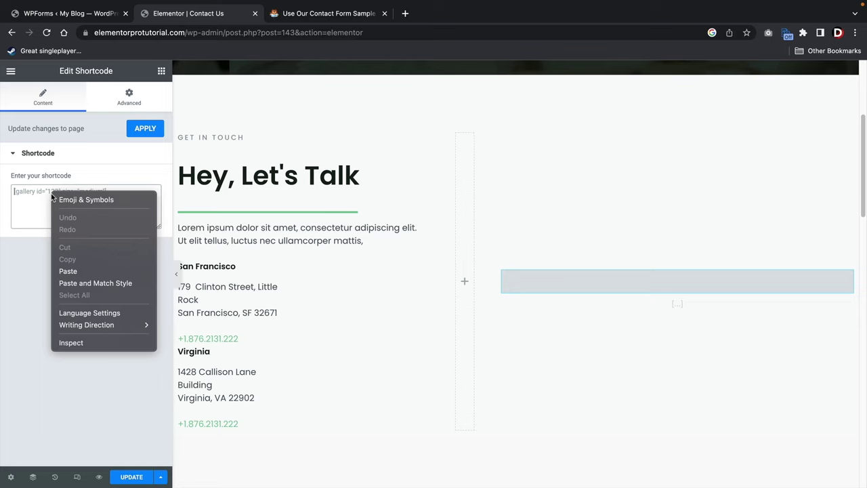
{"action": "left_click", "coordinate": [86, 269]}
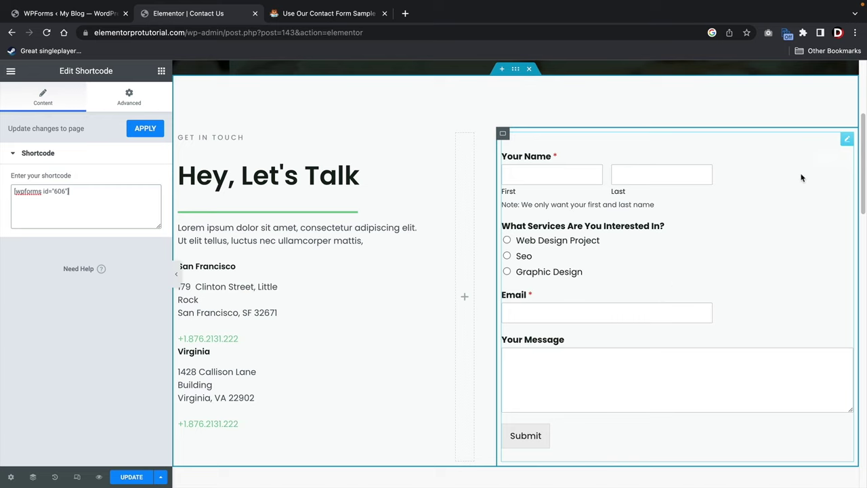
{"action": "right_click", "coordinate": [849, 143]}
Swap the shortcode widget for a WPForms widget showing Web Design Quote Form.
{"action": "left_click", "coordinate": [790, 344]}
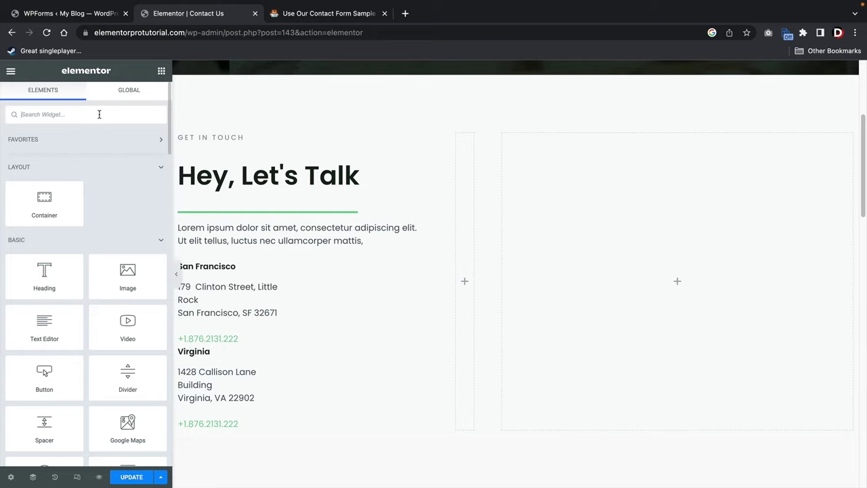
{"action": "type", "text": "wpform"}
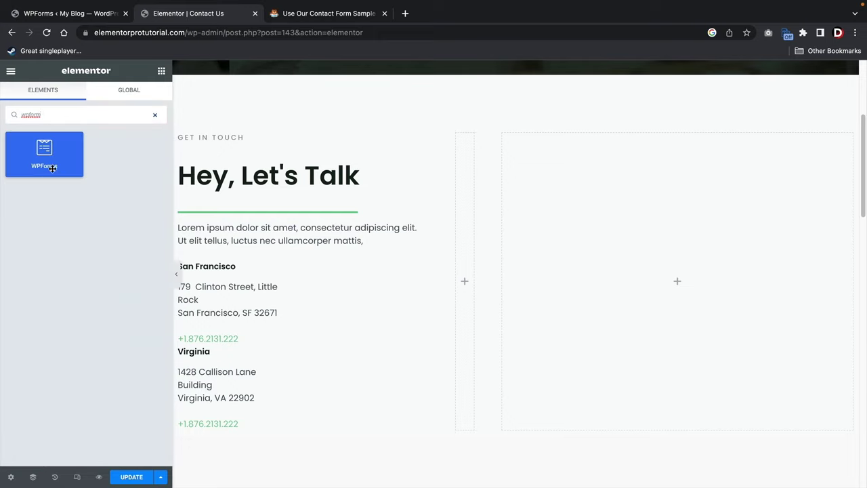
{"action": "left_click_drag", "start_coordinate": [42, 155], "coordinate": [649, 285]}
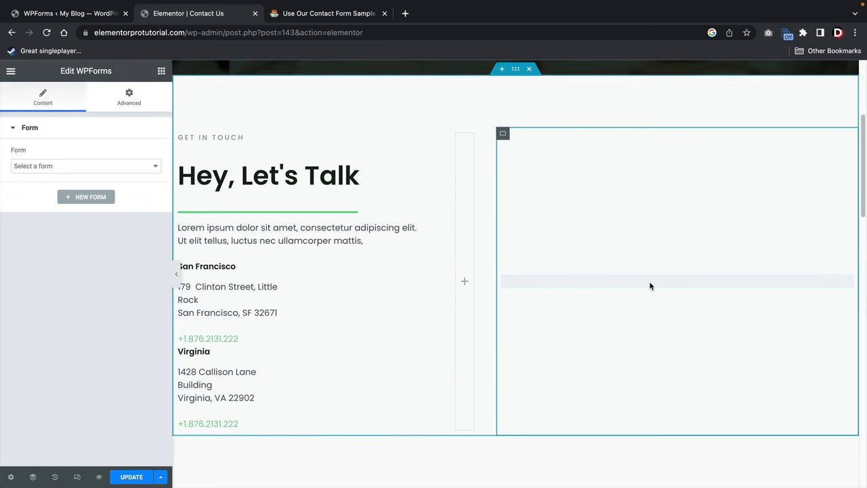
{"action": "left_click", "coordinate": [119, 167]}
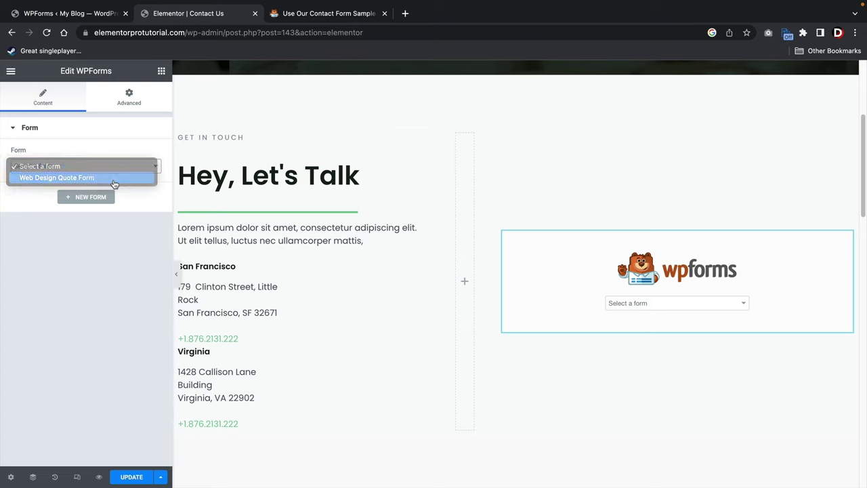
{"action": "left_click", "coordinate": [119, 178]}
In Display Options, show the form name and turn off the form description.
{"action": "left_click", "coordinate": [84, 279]}
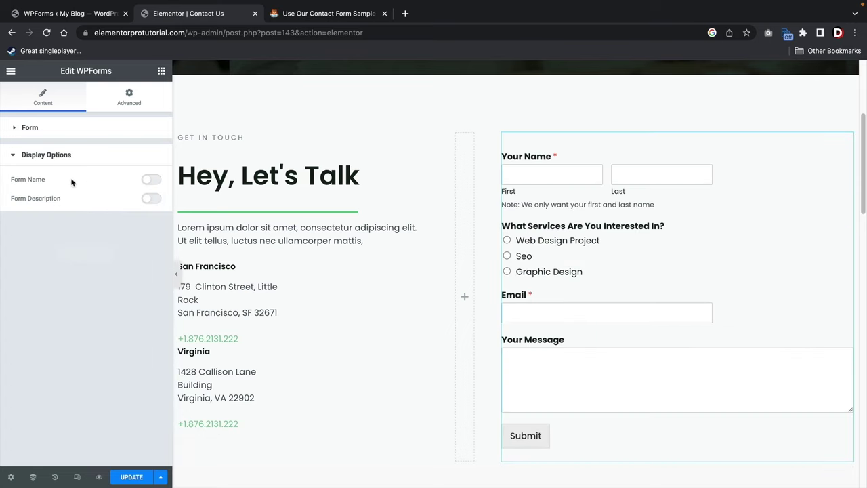
{"action": "left_click", "coordinate": [150, 181]}
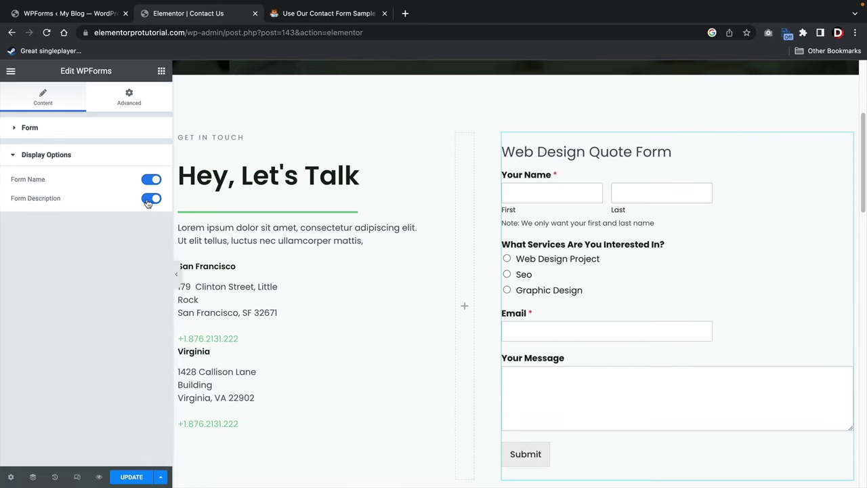
{"action": "left_click", "coordinate": [150, 200]}
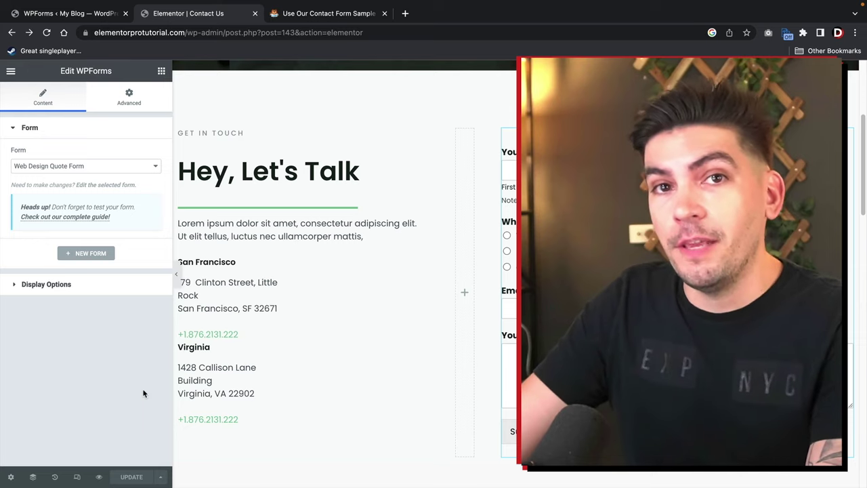
On the live Contact Us page, submit a test entry with name, email address and message.
{"action": "left_click", "coordinate": [11, 72]}
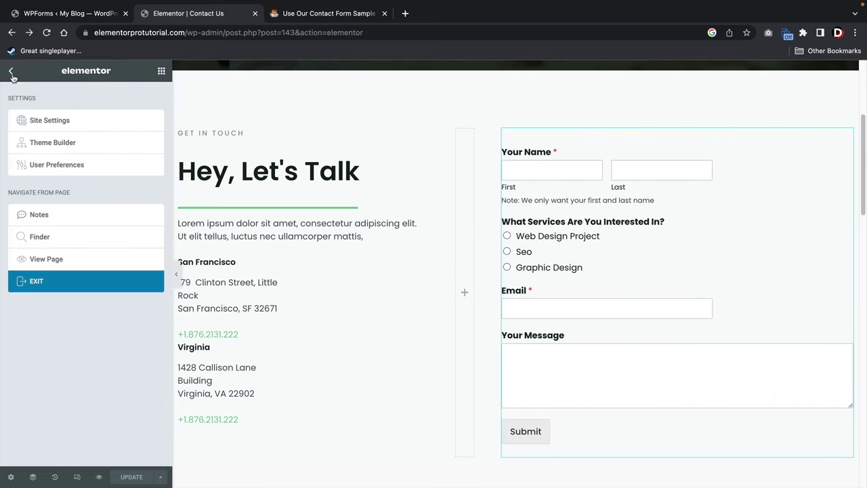
{"action": "left_click", "coordinate": [84, 263]}
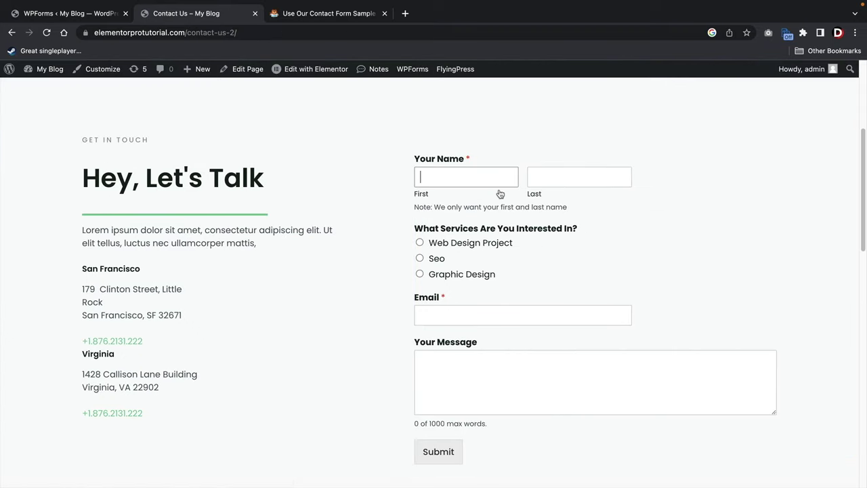
{"action": "key", "text": "Tab"}
{"action": "type", "text": "wi"}
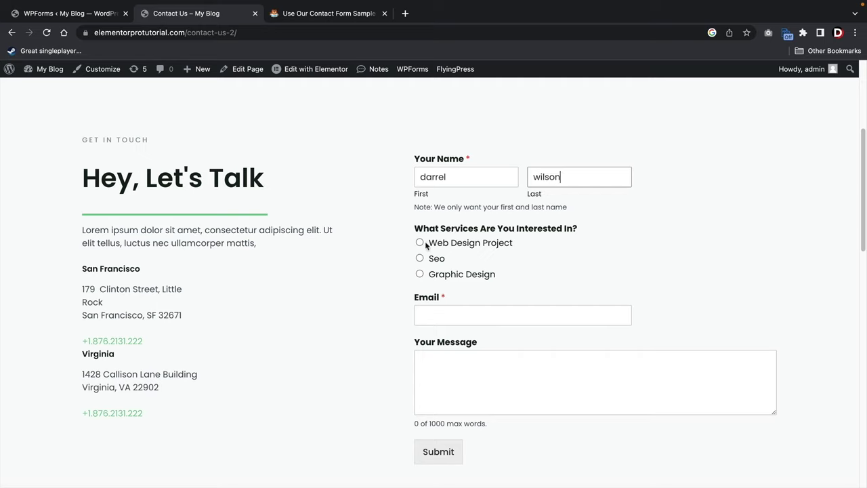
{"action": "left_click", "coordinate": [448, 308]}
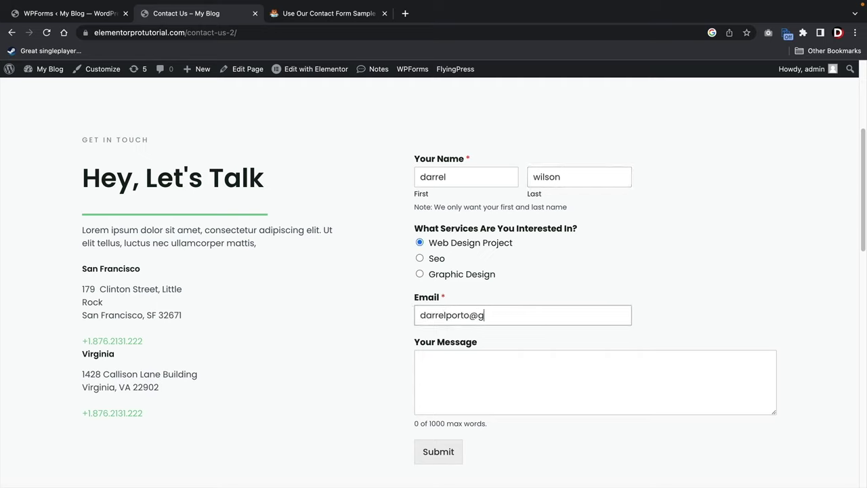
{"action": "key", "text": "Tab"}
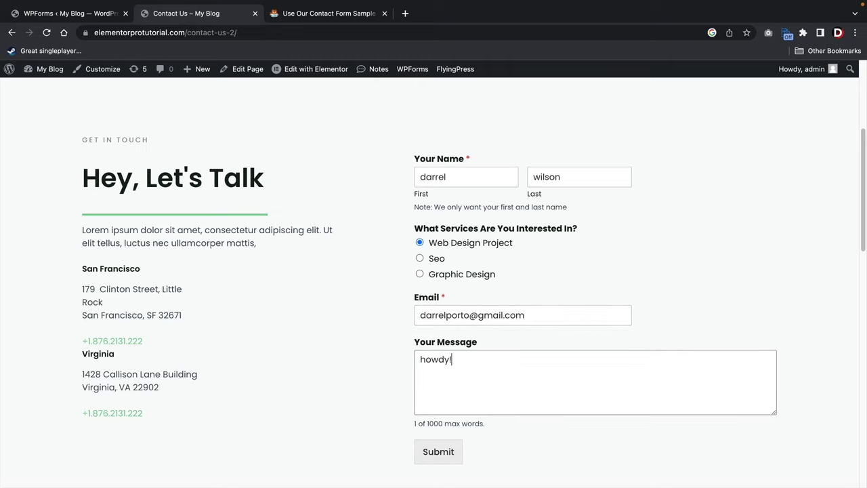
{"action": "left_click", "coordinate": [448, 460]}
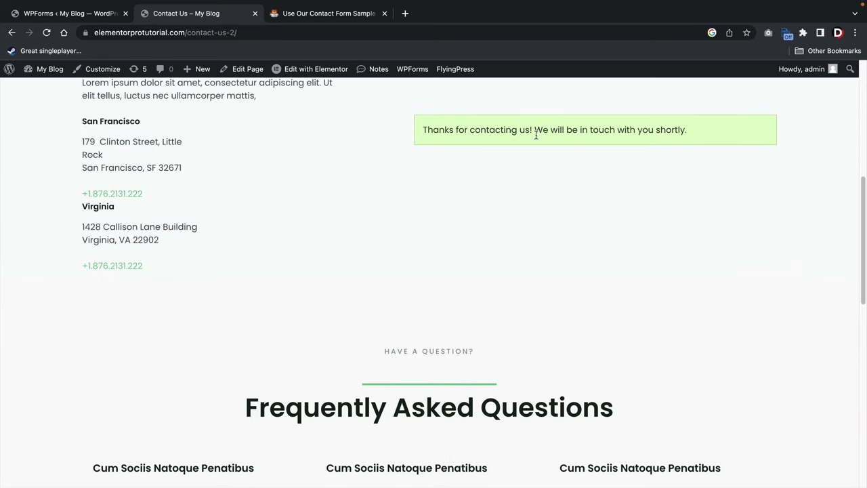
Check the thank-you confirmation message shown after submitting.
{"action": "scroll", "coordinate": [474, 143], "scroll_direction": "up", "scroll_amount": 3}
{"action": "left_click_drag", "start_coordinate": [432, 215], "coordinate": [698, 219]}
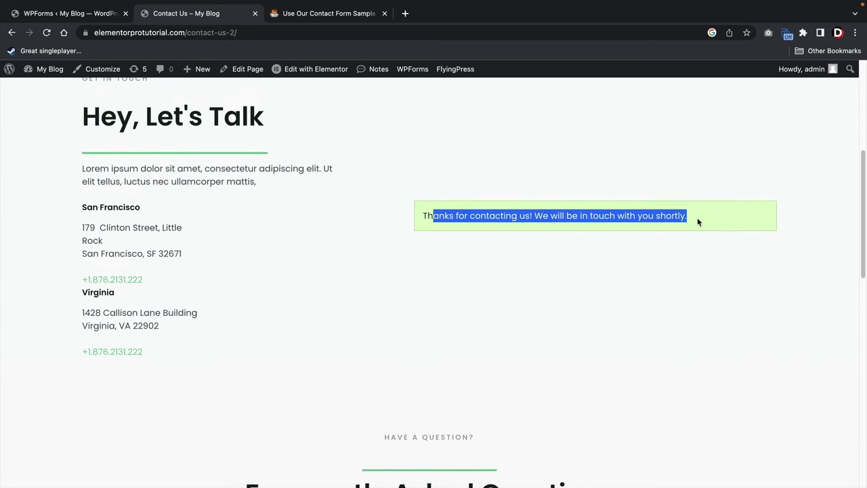
{"action": "left_click", "coordinate": [667, 216]}
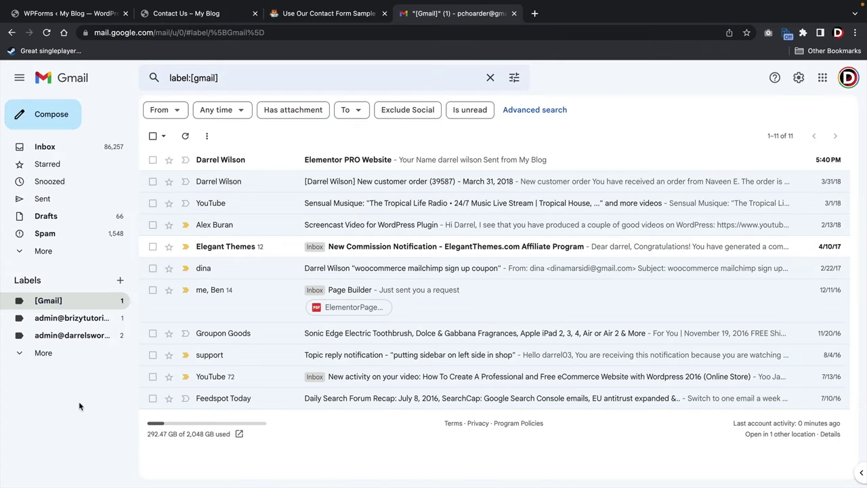
Open the 'Elementor PRO Website' notification email to read the test entry.
{"action": "left_click", "coordinate": [403, 161]}
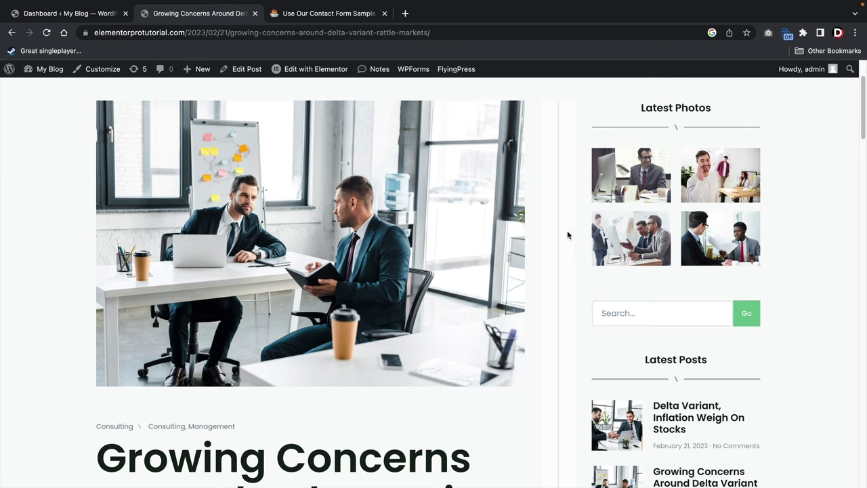
Scroll through the blog post to check the sidebar subscribe form, then return to the WordPress Dashboard tab.
{"action": "scroll", "coordinate": [568, 234], "scroll_direction": "down", "scroll_amount": 3}
{"action": "scroll", "coordinate": [567, 233], "scroll_direction": "down", "scroll_amount": 5}
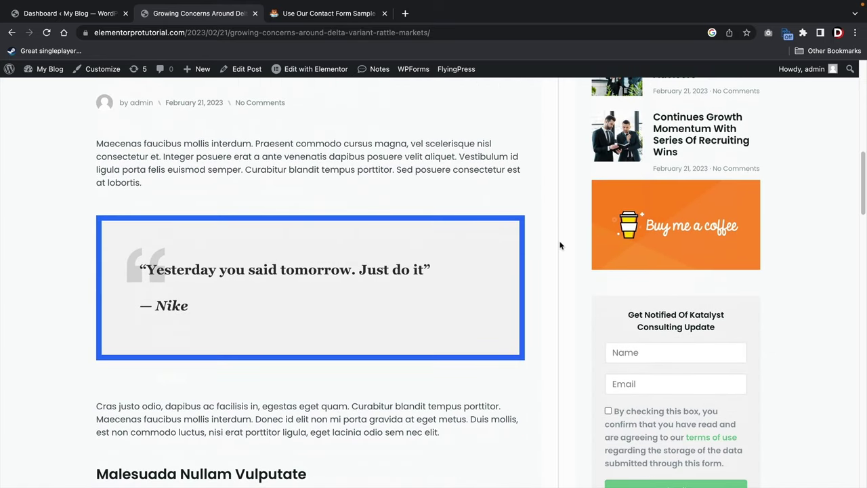
{"action": "scroll", "coordinate": [559, 242], "scroll_direction": "down", "scroll_amount": 3}
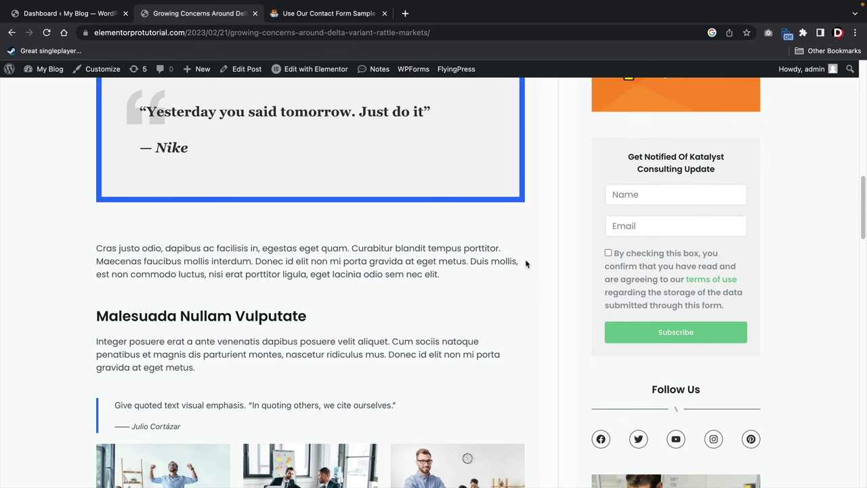
{"action": "scroll", "coordinate": [527, 264], "scroll_direction": "down", "scroll_amount": 4}
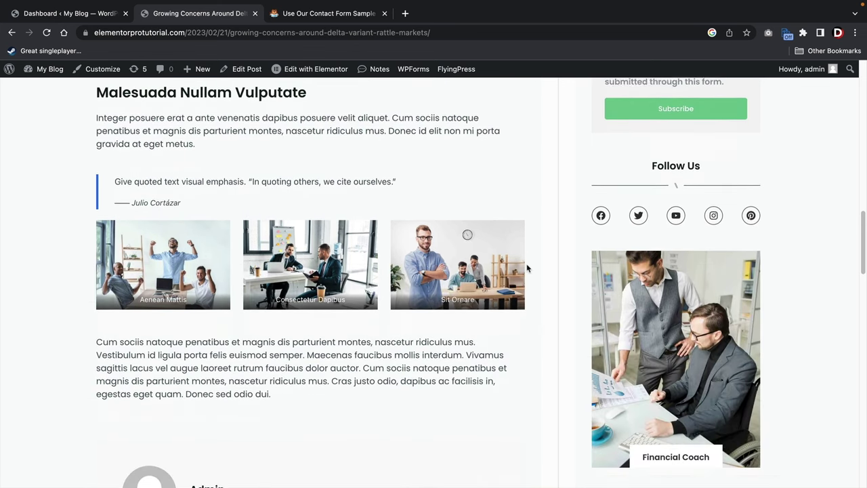
{"action": "scroll", "coordinate": [526, 270], "scroll_direction": "down", "scroll_amount": 2}
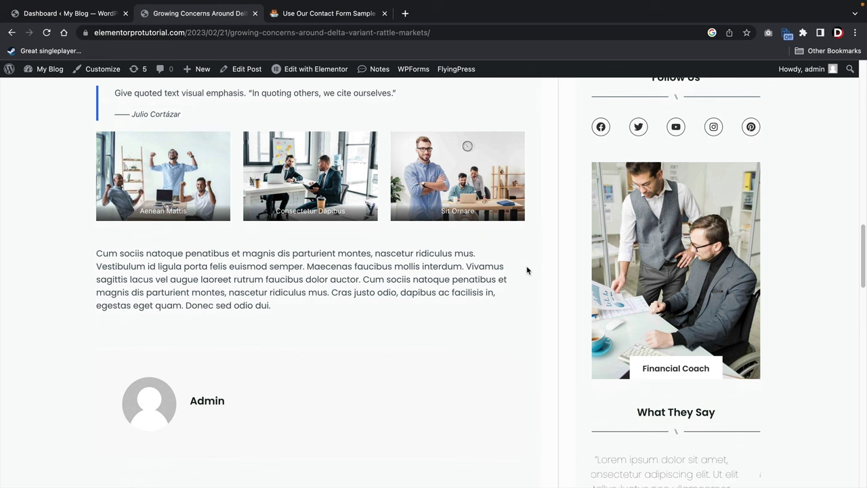
{"action": "scroll", "coordinate": [528, 271], "scroll_direction": "up", "scroll_amount": 4}
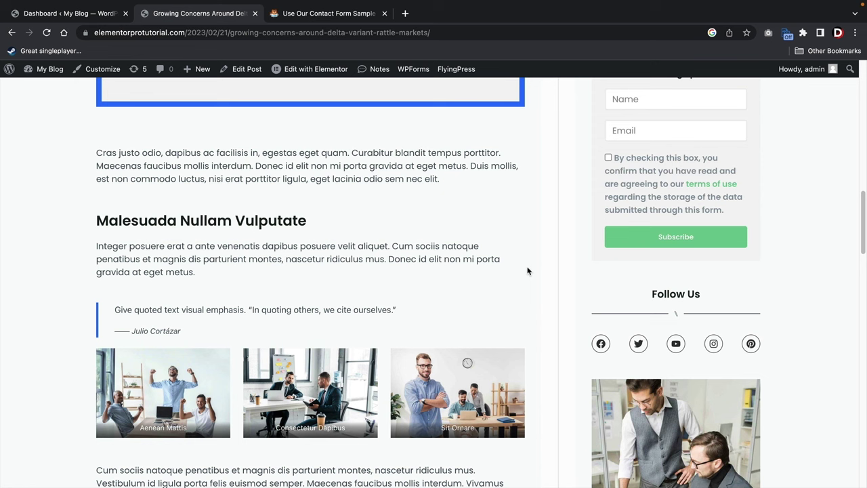
{"action": "left_click", "coordinate": [104, 18]}
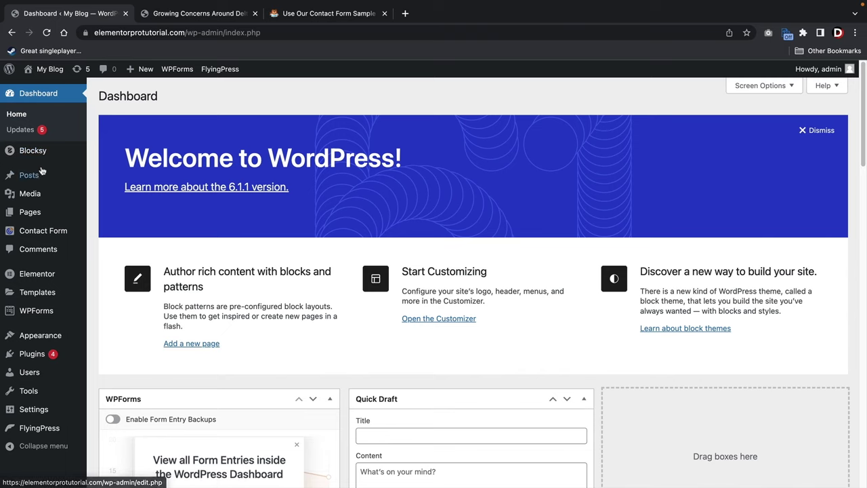
Start a new form from WPForms > Add New in the admin sidebar.
{"action": "mouse_move", "coordinate": [49, 317]}
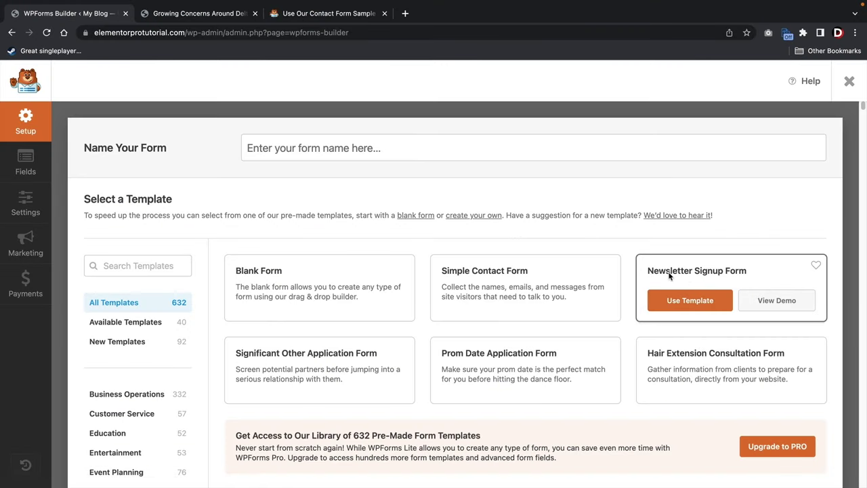
Create the form from the Newsletter Signup Form template, with Name and Email fields.
{"action": "left_click", "coordinate": [690, 300]}
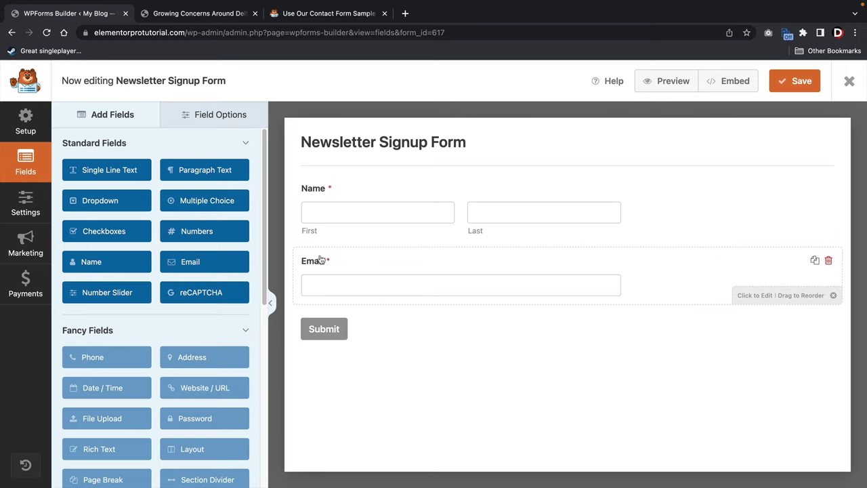
Pick Constant Contact as the marketing integration and open its free-trial signup page.
{"action": "left_click", "coordinate": [27, 244]}
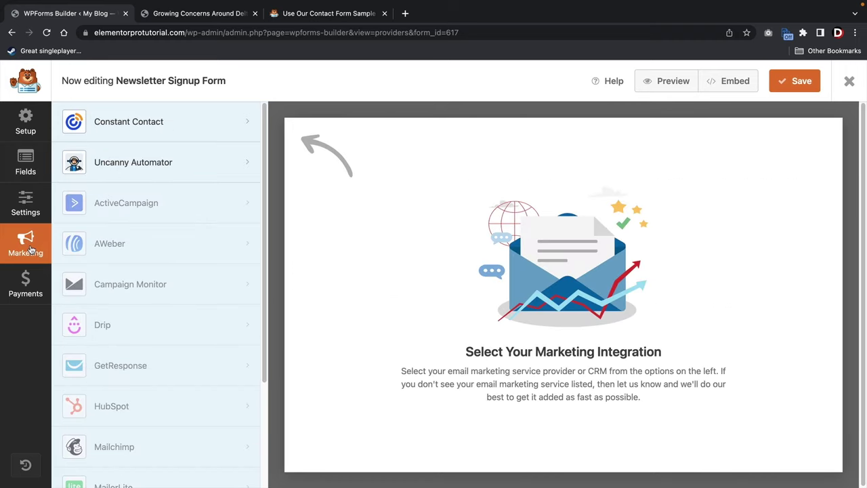
{"action": "left_click", "coordinate": [141, 126]}
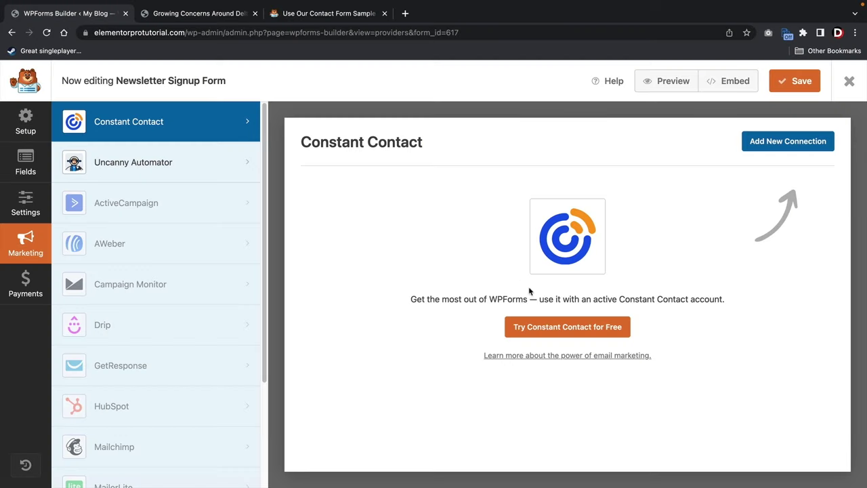
{"action": "left_click", "coordinate": [543, 334]}
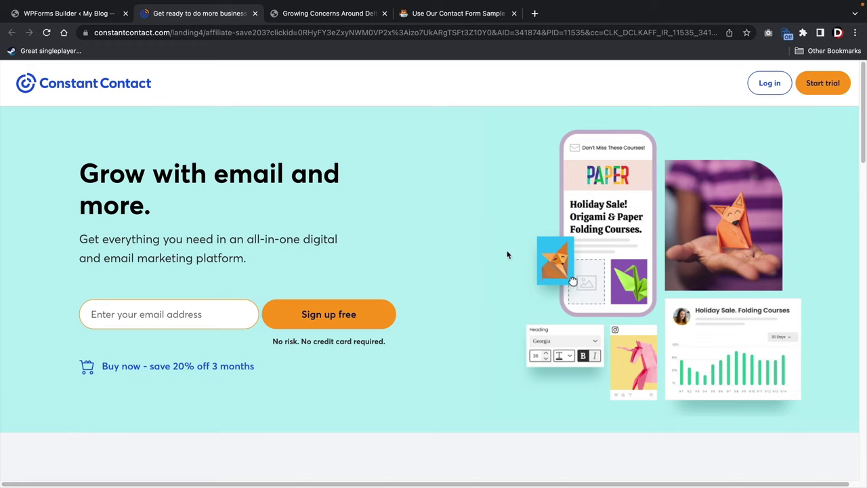
Start the Constant Contact free trial, then go back to the WPForms Builder tab.
{"action": "left_click", "coordinate": [813, 91]}
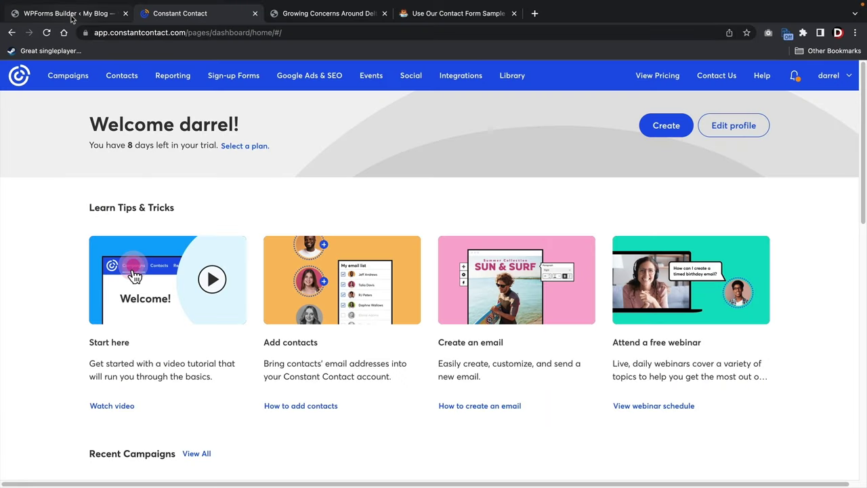
{"action": "left_click", "coordinate": [72, 14]}
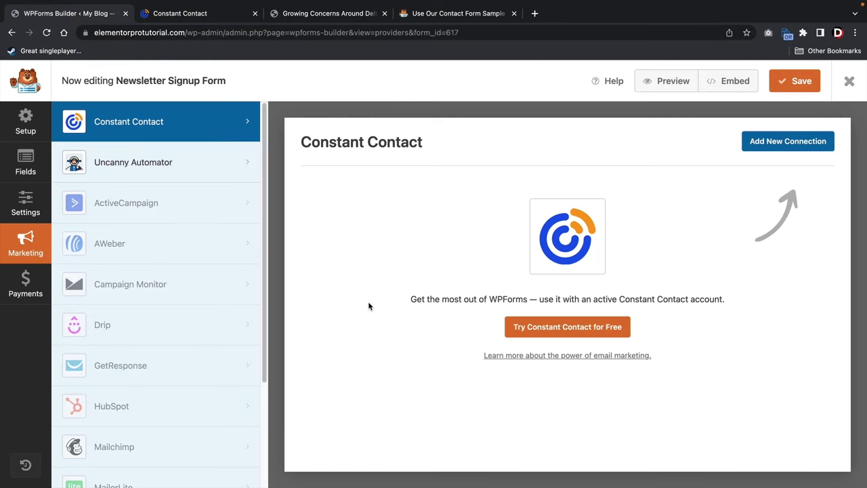
Add a Constant Contact connection named Newsletter Optin that sends signups to the WP Forms list.
{"action": "left_click", "coordinate": [784, 143]}
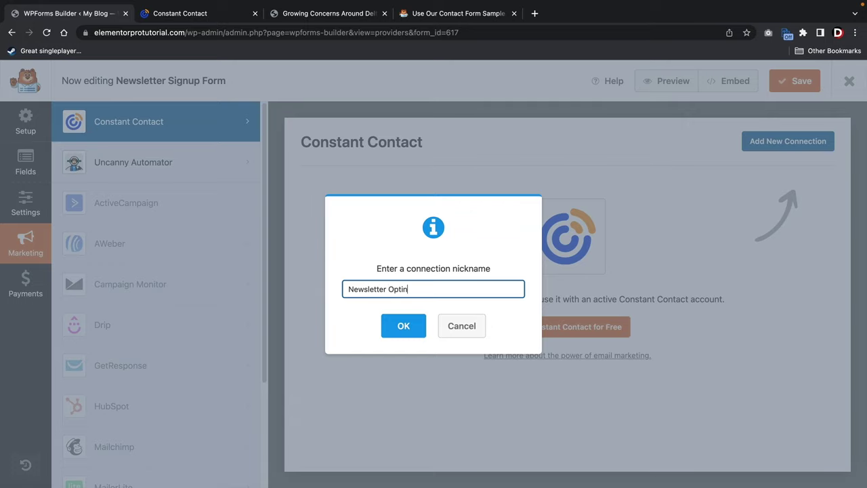
{"action": "left_click", "coordinate": [403, 328]}
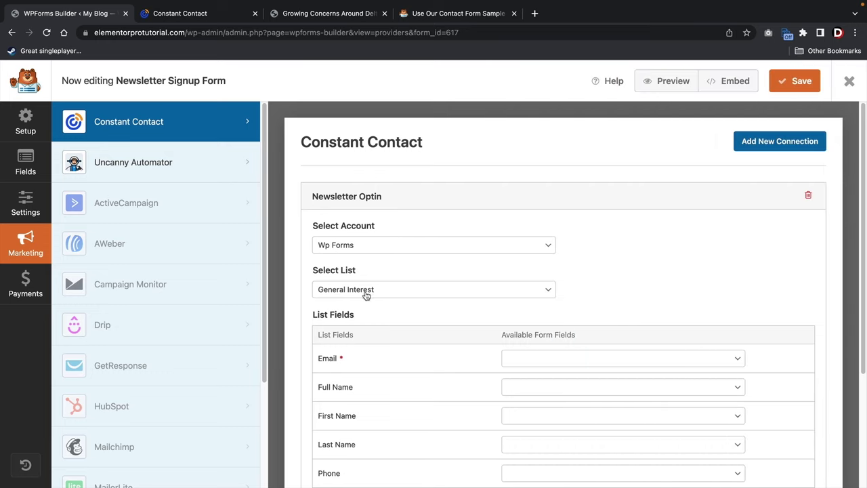
{"action": "left_click", "coordinate": [357, 295]}
{"action": "left_click", "coordinate": [355, 302]}
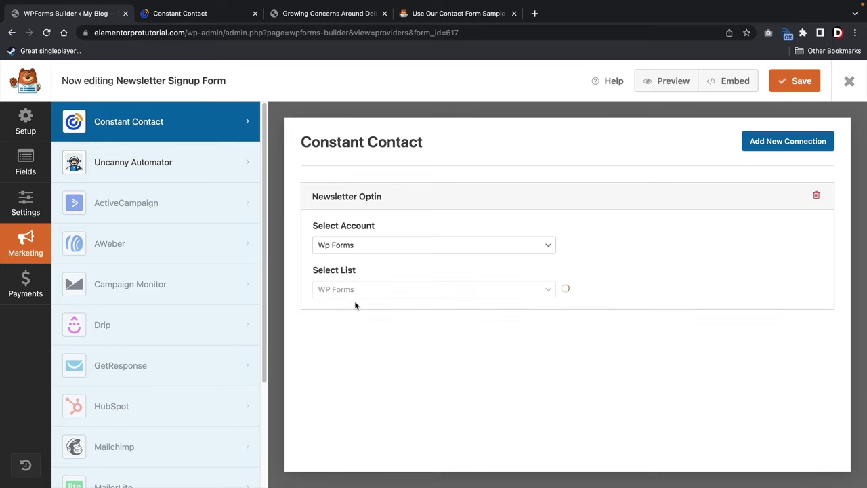
Map the list's required Email field to the form's Email field.
{"action": "scroll", "coordinate": [354, 303], "scroll_direction": "down", "scroll_amount": 3}
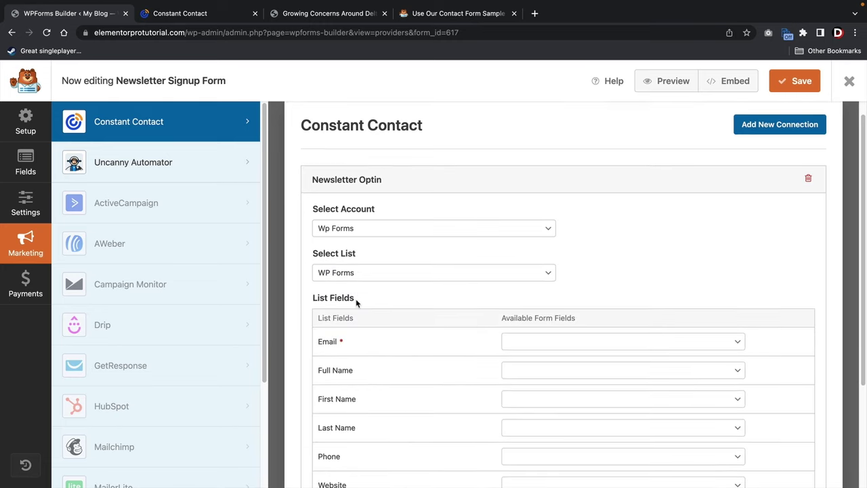
{"action": "left_click", "coordinate": [547, 269]}
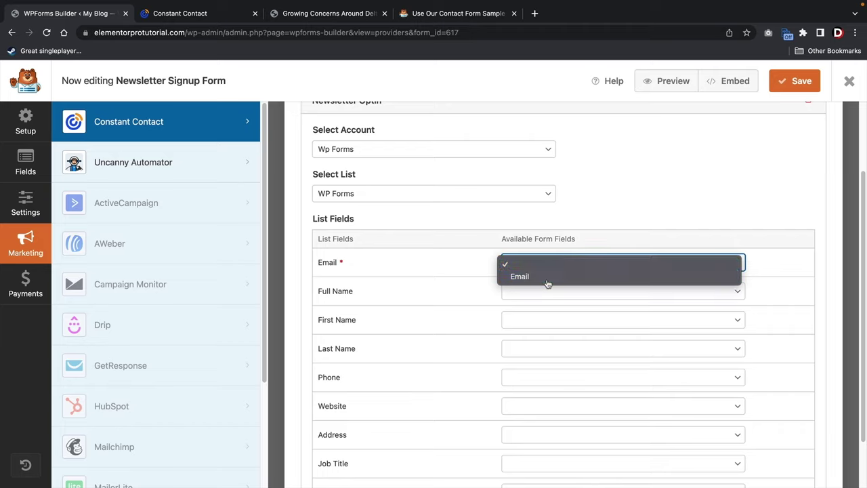
{"action": "left_click", "coordinate": [548, 283]}
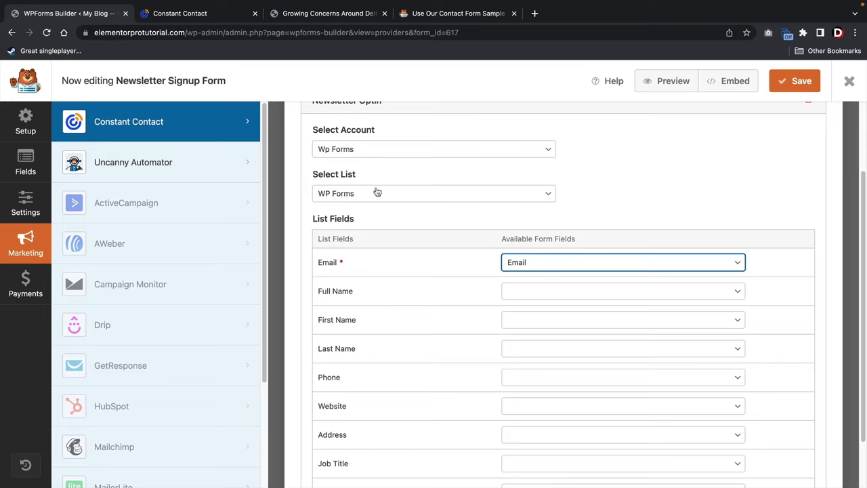
{"action": "scroll", "coordinate": [497, 187], "scroll_direction": "up", "scroll_amount": 3}
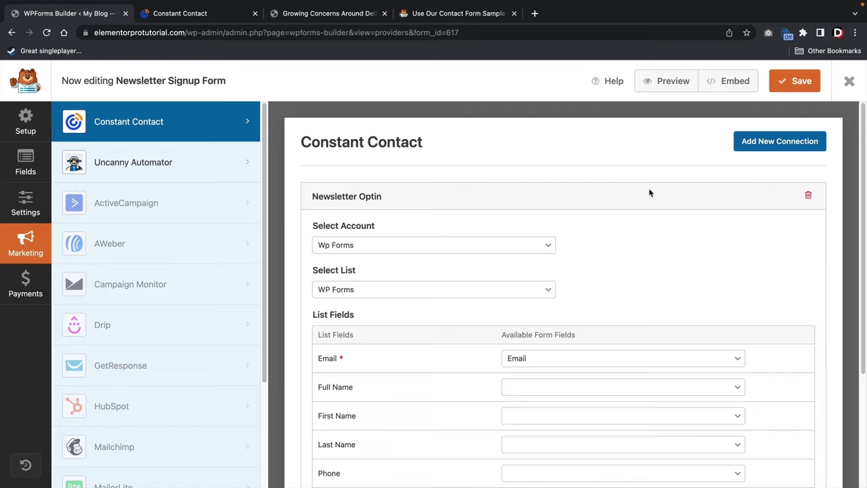
Copy the Newsletter Signup Form's shortcode [wpforms id="617"] from the Forms Overview list.
{"action": "left_click", "coordinate": [851, 81]}
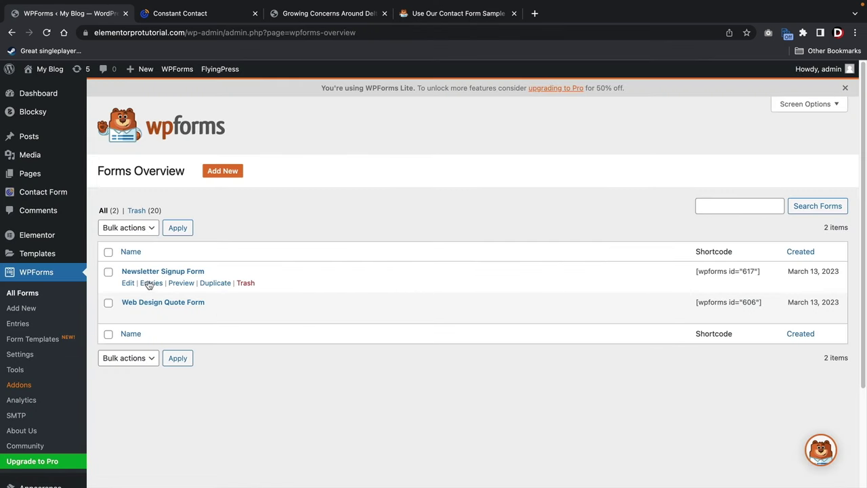
{"action": "right_click", "coordinate": [702, 278]}
{"action": "left_click", "coordinate": [675, 298]}
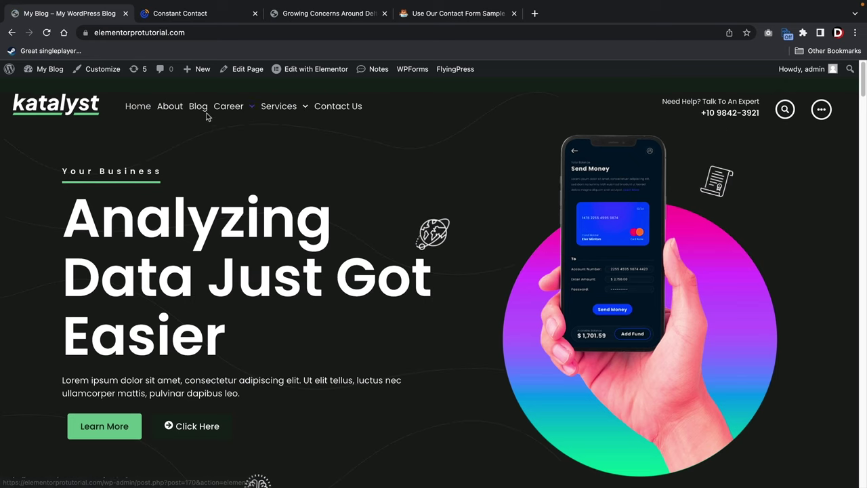
Open the Blog's Single Post template in Elementor.
{"action": "left_click", "coordinate": [201, 109]}
{"action": "mouse_move", "coordinate": [316, 70]}
{"action": "left_click", "coordinate": [301, 88]}
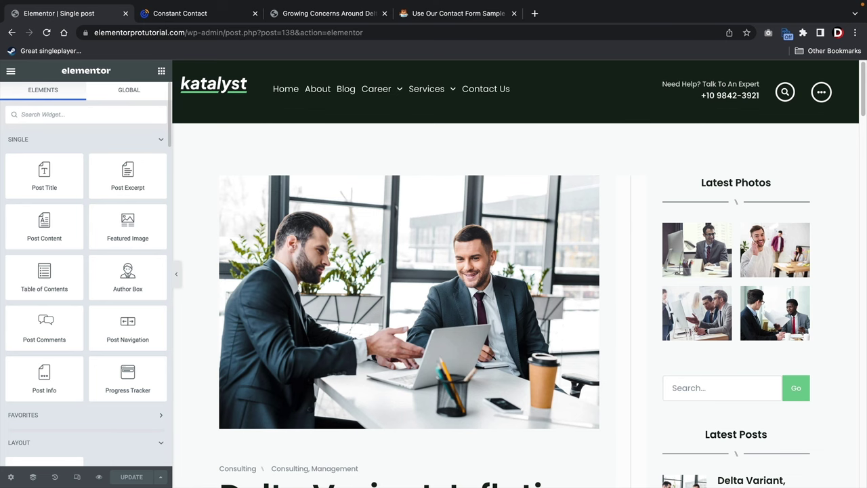
Add a Shortcode widget holding [wpforms id="617"] to the Latest Photos sidebar column and apply it.
{"action": "type", "text": "short"}
{"action": "scroll", "coordinate": [562, 379], "scroll_direction": "down", "scroll_amount": 1}
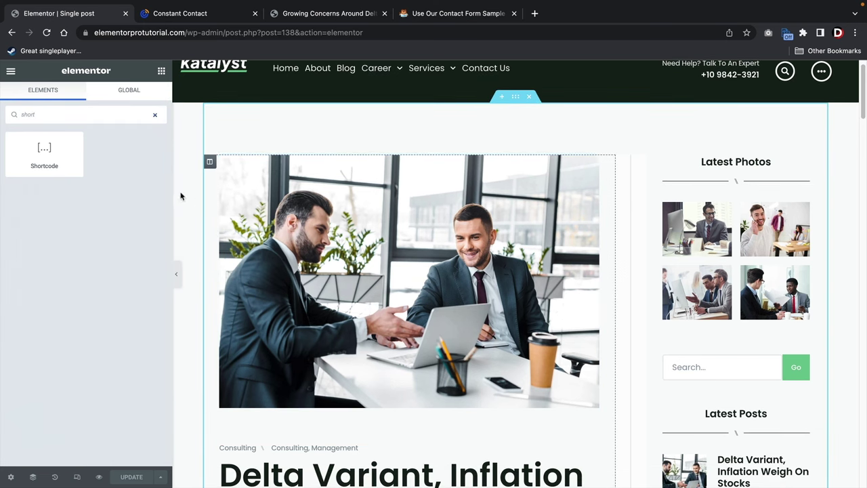
{"action": "left_click_drag", "start_coordinate": [44, 152], "coordinate": [736, 333]}
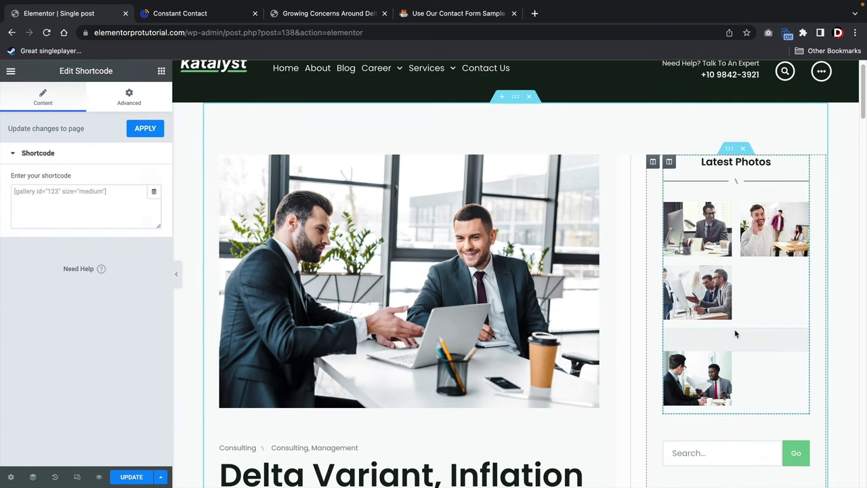
{"action": "right_click", "coordinate": [66, 196]}
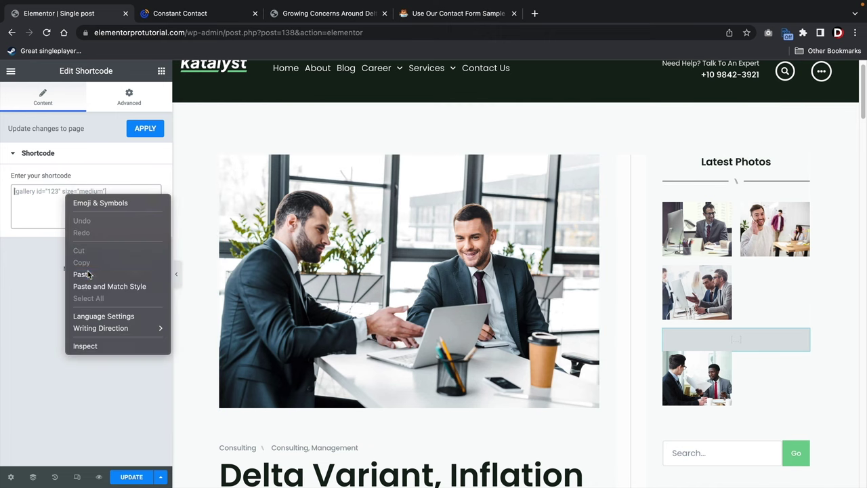
{"action": "left_click", "coordinate": [82, 275]}
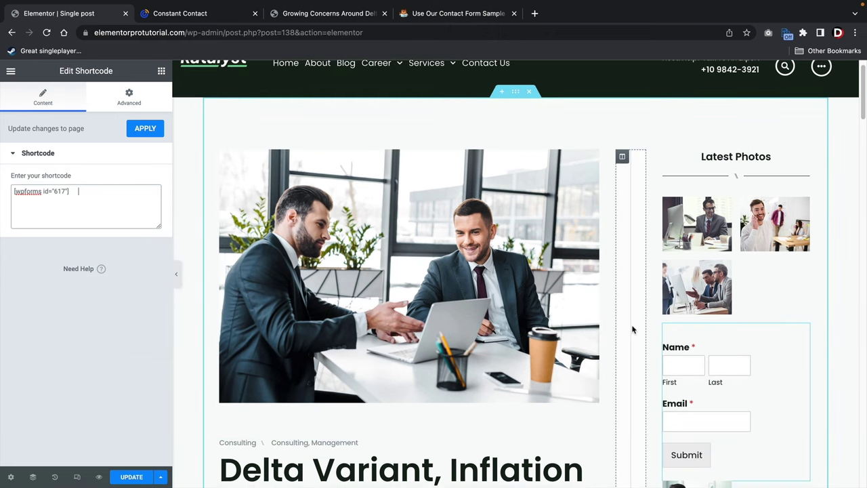
{"action": "scroll", "coordinate": [631, 330], "scroll_direction": "down", "scroll_amount": 2}
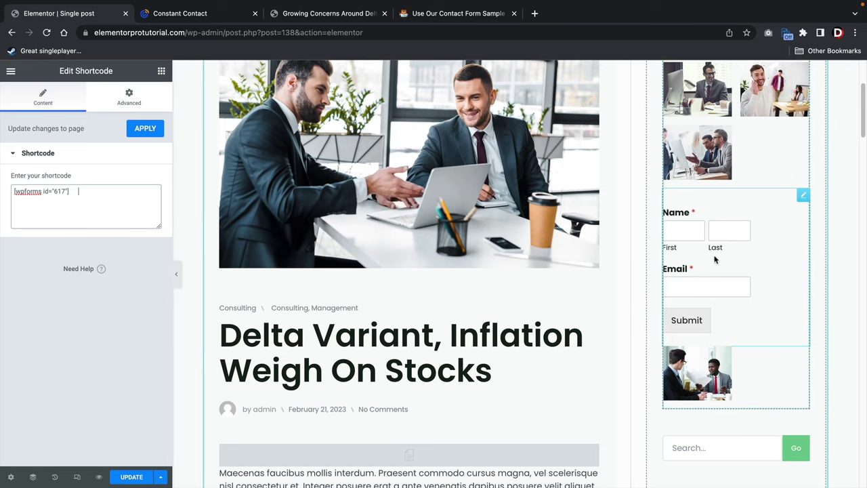
{"action": "left_click", "coordinate": [145, 132]}
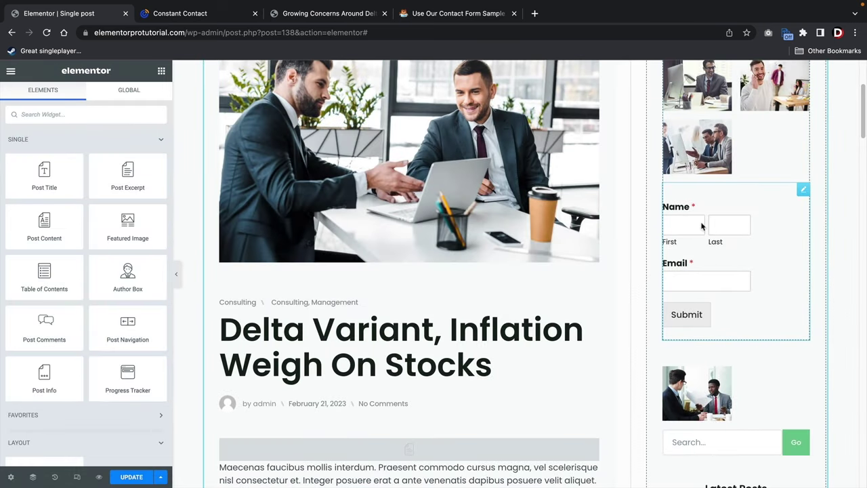
Add a Heading widget titled 'Sign Up For Newsletter' above the sidebar form.
{"action": "left_click", "coordinate": [139, 139]}
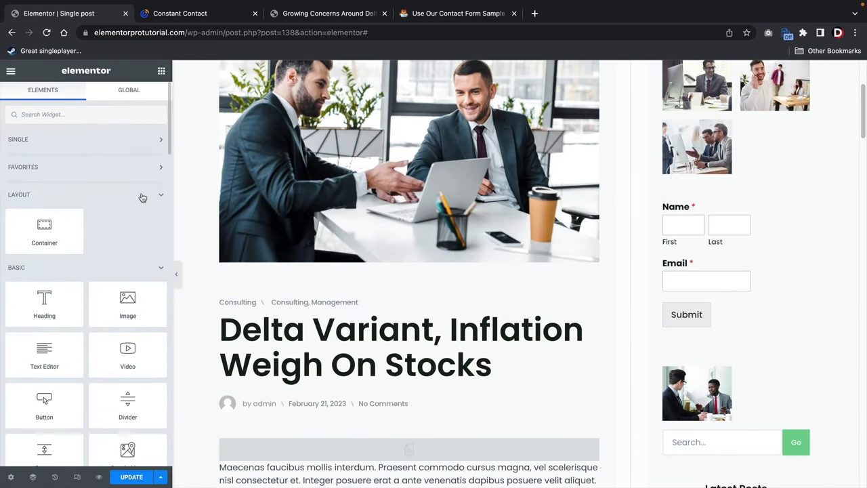
{"action": "left_click_drag", "start_coordinate": [42, 303], "coordinate": [715, 207]}
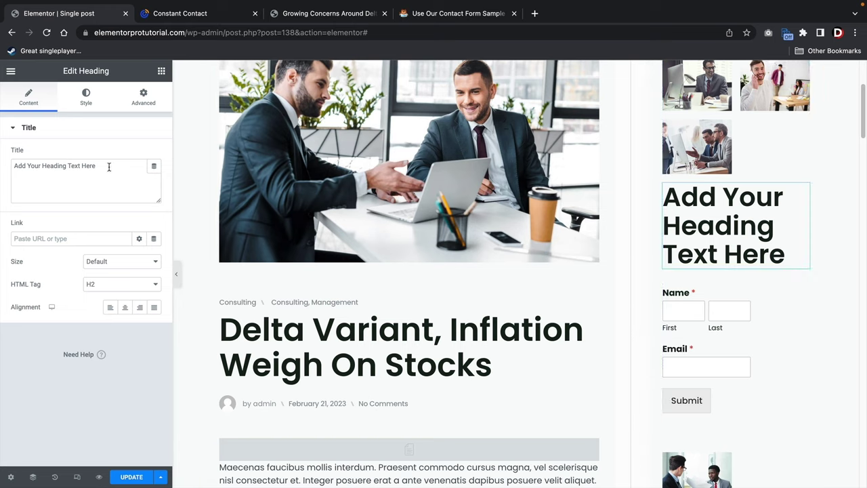
{"action": "type", "text": "Sign U"}
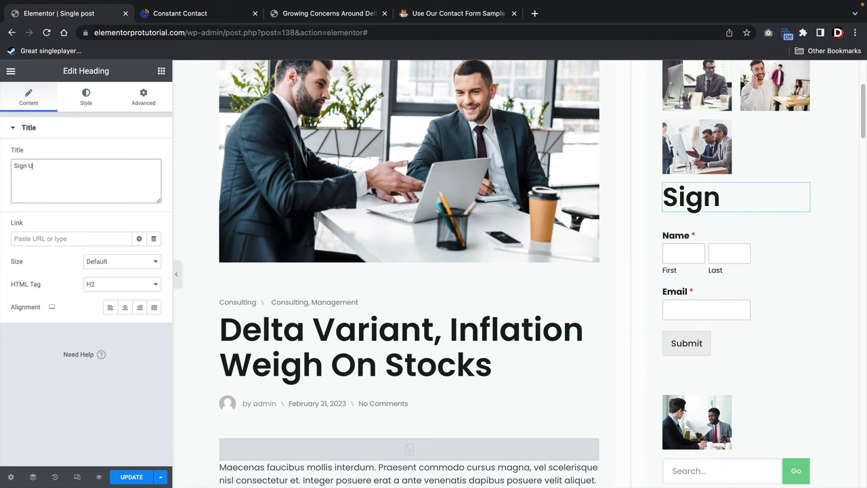
{"action": "type", "text": "p For Newsletter"}
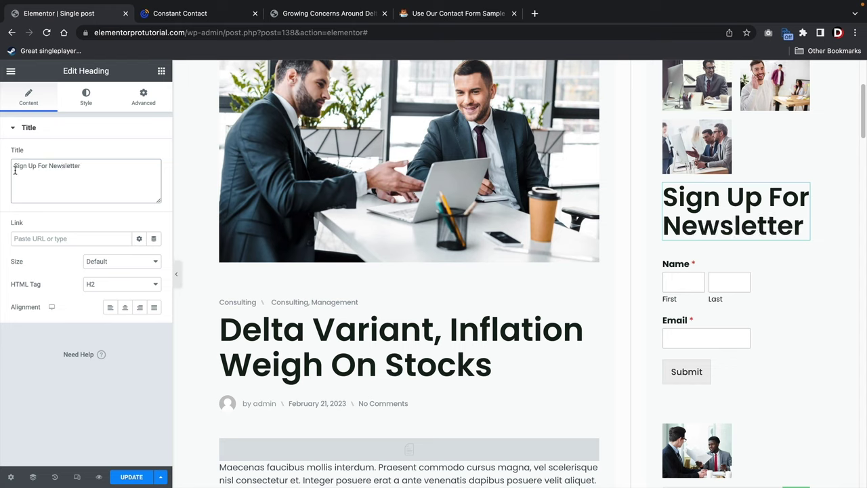
Set the heading's font size to 22 px and top padding to 19 px, then view the live post.
{"action": "left_click", "coordinate": [80, 109]}
{"action": "left_click", "coordinate": [154, 177]}
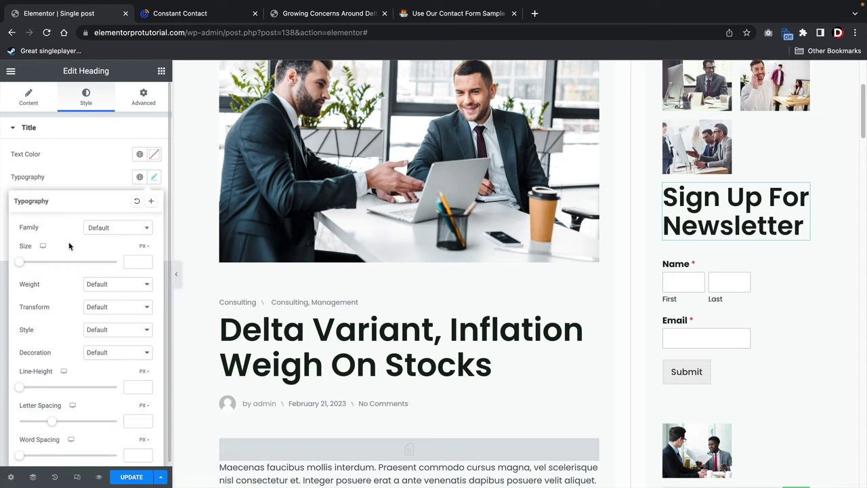
{"action": "left_click_drag", "start_coordinate": [21, 266], "coordinate": [32, 267]}
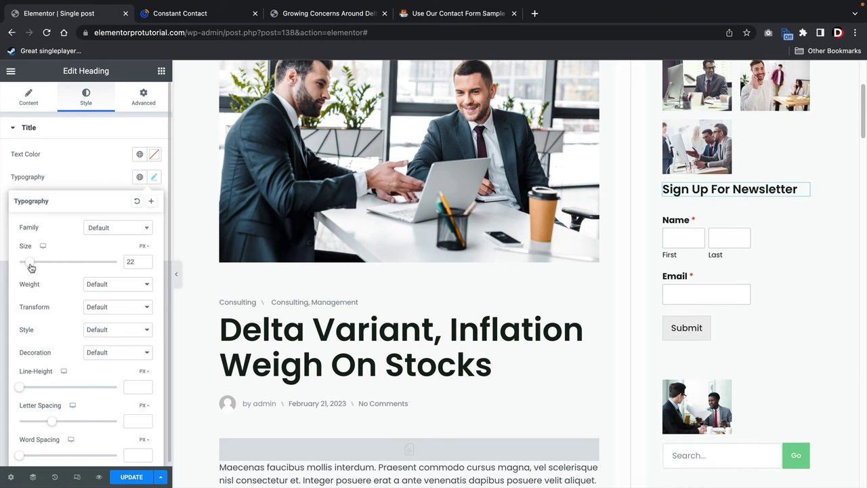
{"action": "left_click", "coordinate": [141, 112]}
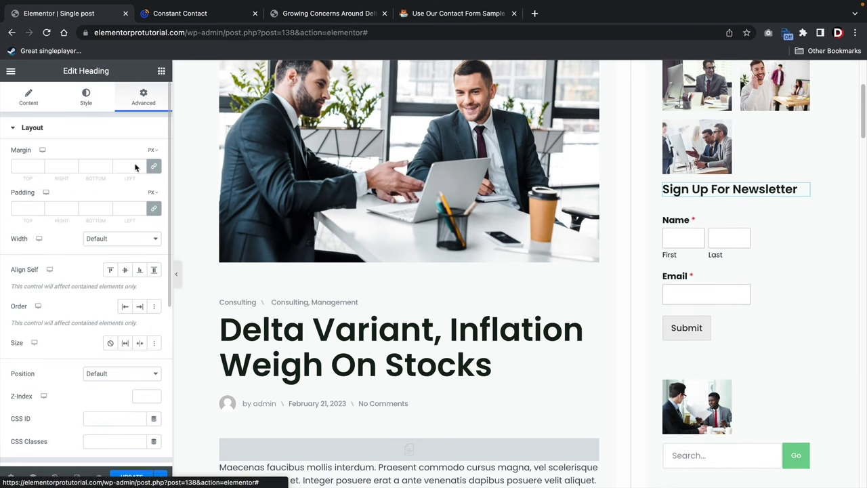
{"action": "left_click_drag", "start_coordinate": [41, 208], "coordinate": [40, 209]}
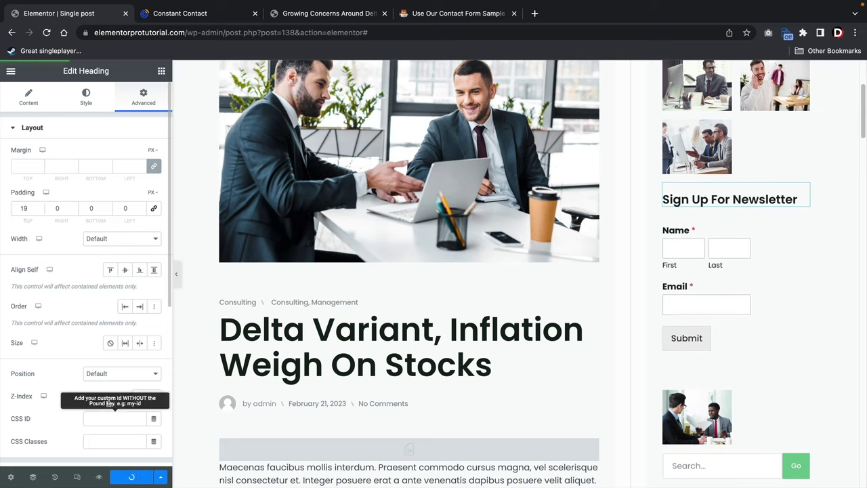
{"action": "left_click", "coordinate": [11, 72]}
{"action": "left_click", "coordinate": [67, 259]}
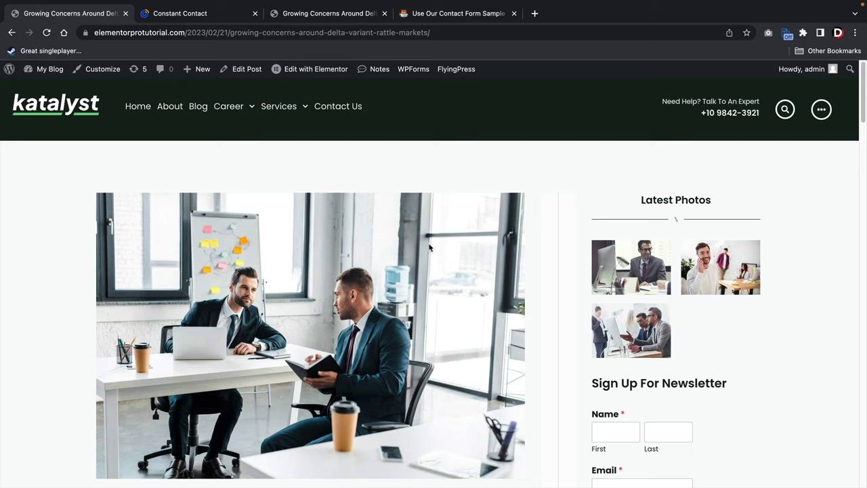
Submit a test name and email via the sidebar form, then open the WP Forms list in Constant Contact.
{"action": "scroll", "coordinate": [527, 228], "scroll_direction": "down", "scroll_amount": 5}
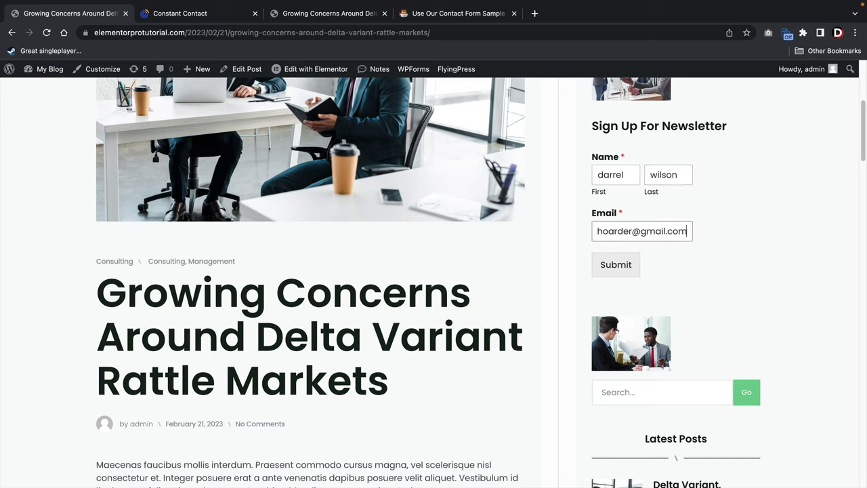
{"action": "left_click", "coordinate": [617, 266]}
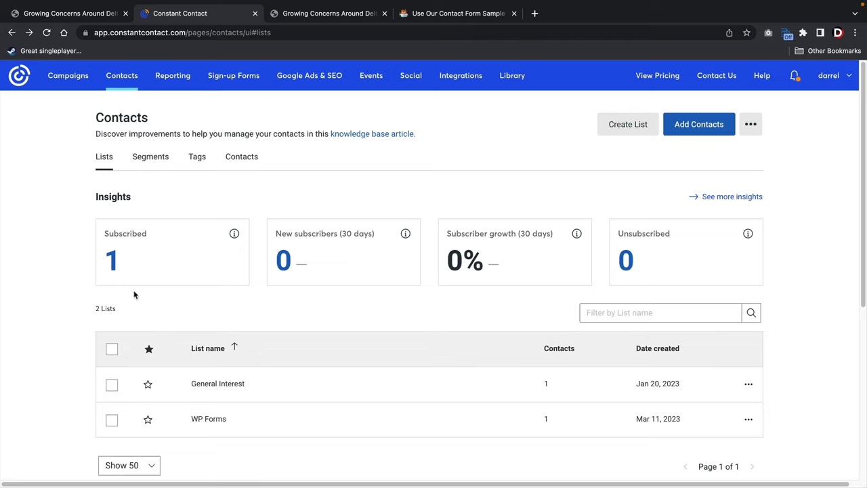
{"action": "scroll", "coordinate": [66, 277], "scroll_direction": "down", "scroll_amount": 1}
{"action": "left_click", "coordinate": [210, 402]}
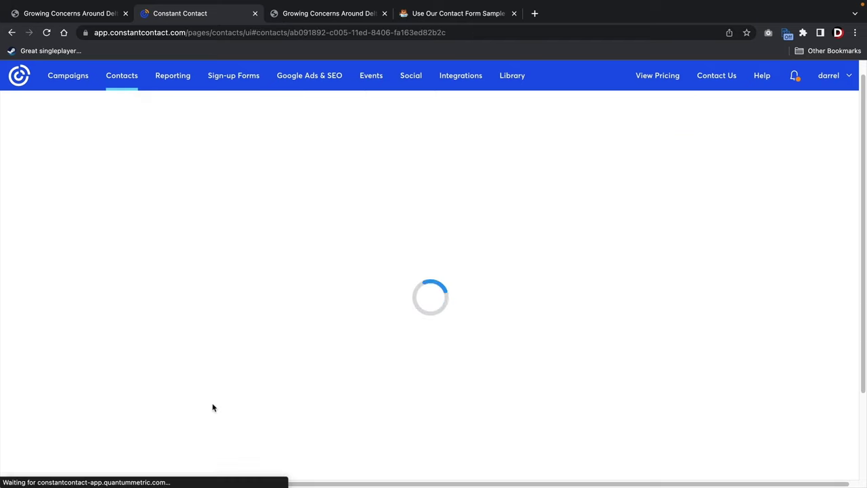
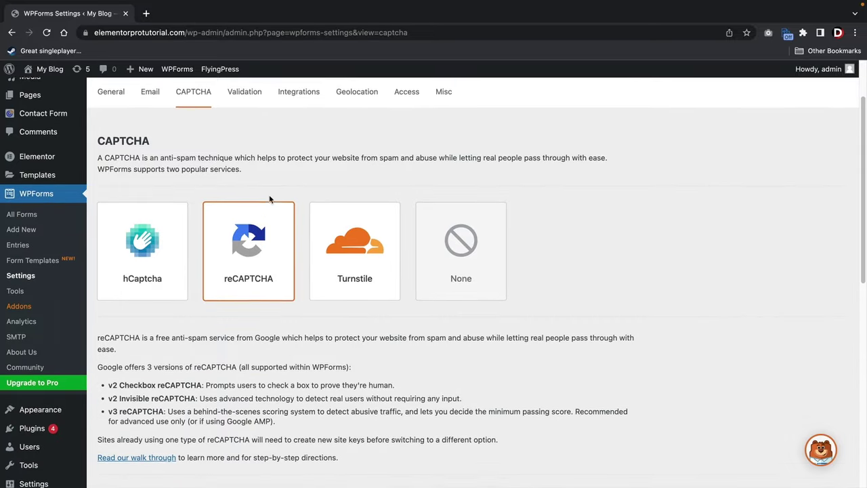
Choose reCAPTCHA with type v3 and open the WPForms reCAPTCHA setup walkthrough.
{"action": "left_click", "coordinate": [139, 246]}
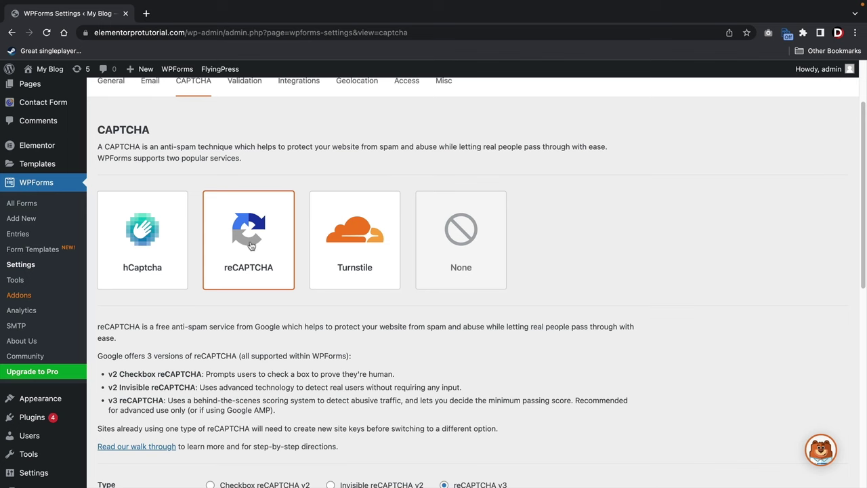
{"action": "scroll", "coordinate": [252, 245], "scroll_direction": "down", "scroll_amount": 5}
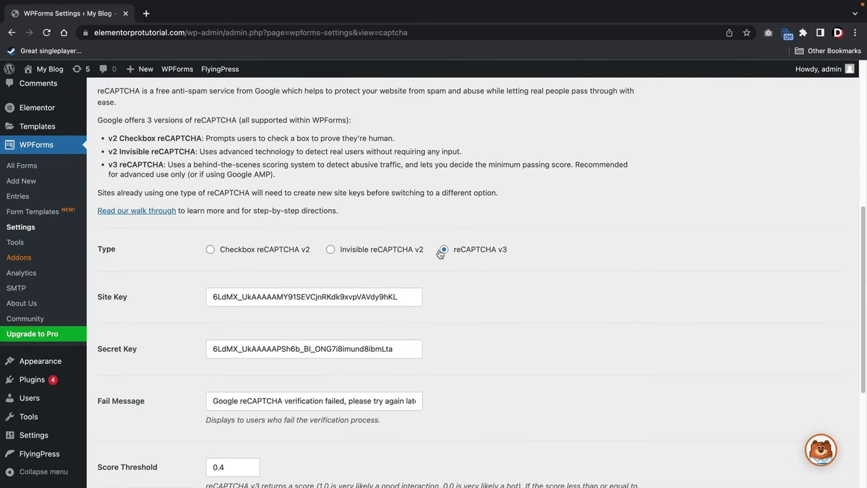
{"action": "left_click", "coordinate": [444, 250]}
{"action": "left_click", "coordinate": [126, 211]}
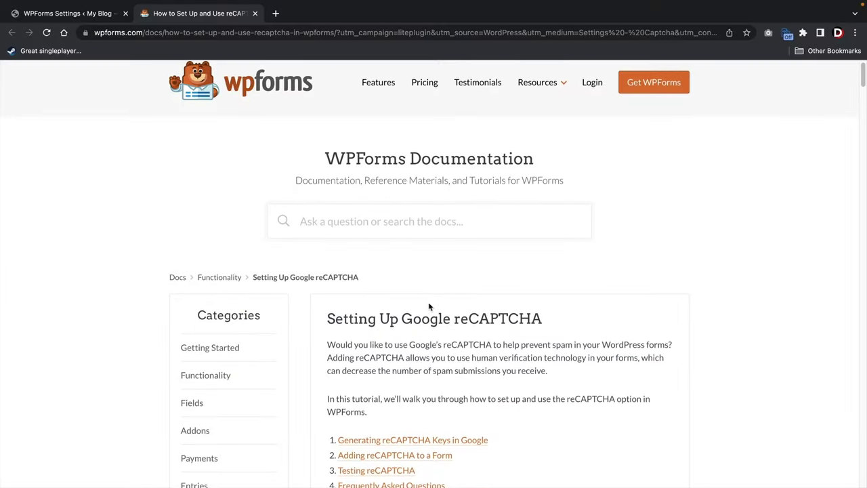
Scroll through the 'Setting Up Google reCAPTCHA' documentation page.
{"action": "scroll", "coordinate": [468, 296], "scroll_direction": "down", "scroll_amount": 10}
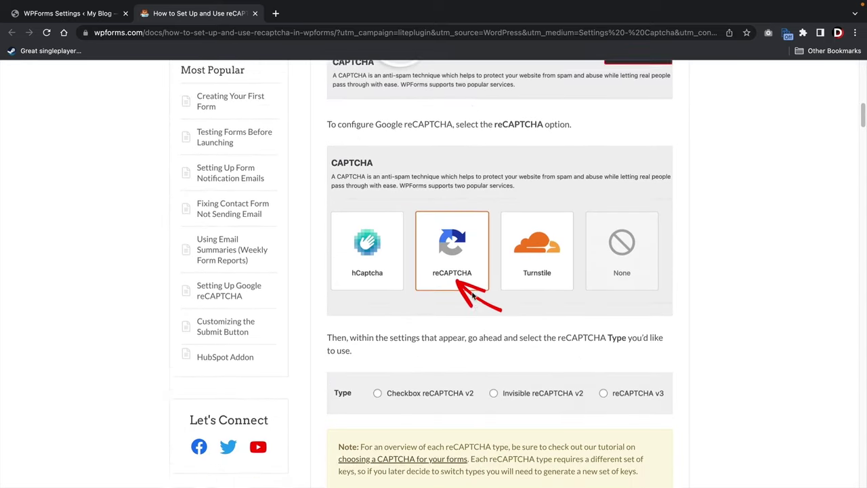
{"action": "scroll", "coordinate": [473, 297], "scroll_direction": "down", "scroll_amount": 4}
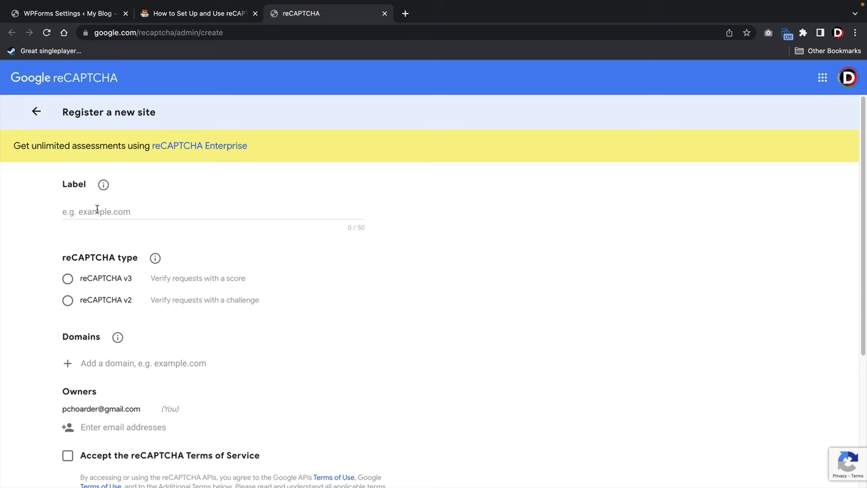
Label the new site 'Elementor Pro Website' and select reCAPTCHA v3.
{"action": "left_click", "coordinate": [97, 211]}
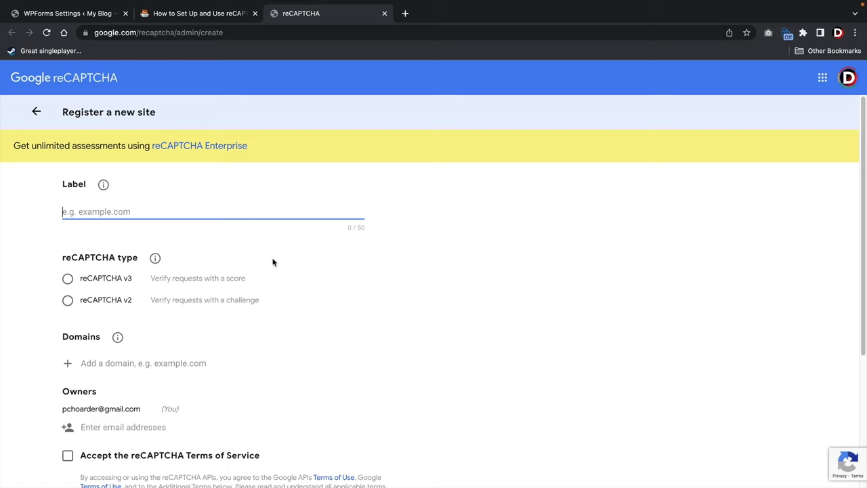
{"action": "type", "text": "elementopr"}
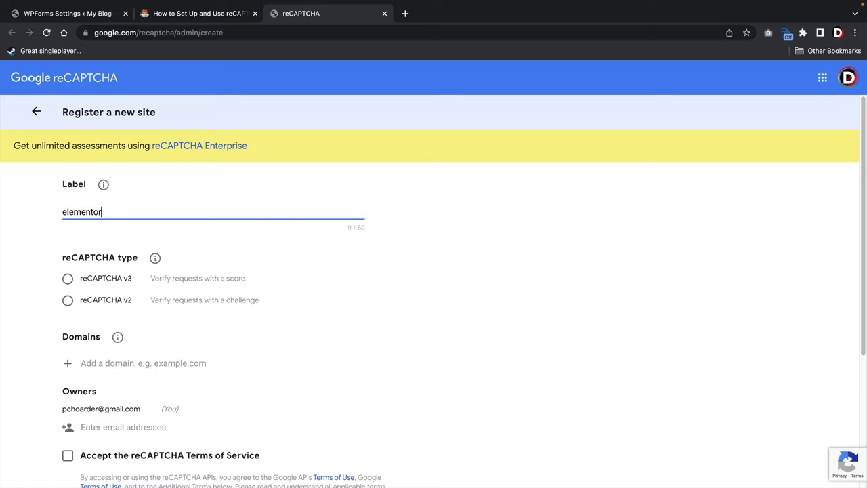
{"action": "type", "text": " pro websirt"}
{"action": "left_click", "coordinate": [68, 281]}
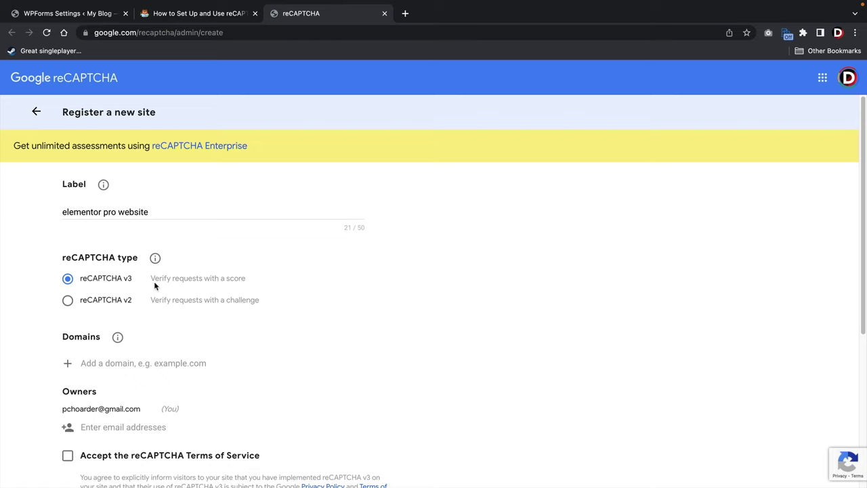
{"action": "scroll", "coordinate": [154, 283], "scroll_direction": "down", "scroll_amount": 4}
{"action": "scroll", "coordinate": [153, 281], "scroll_direction": "up", "scroll_amount": 1}
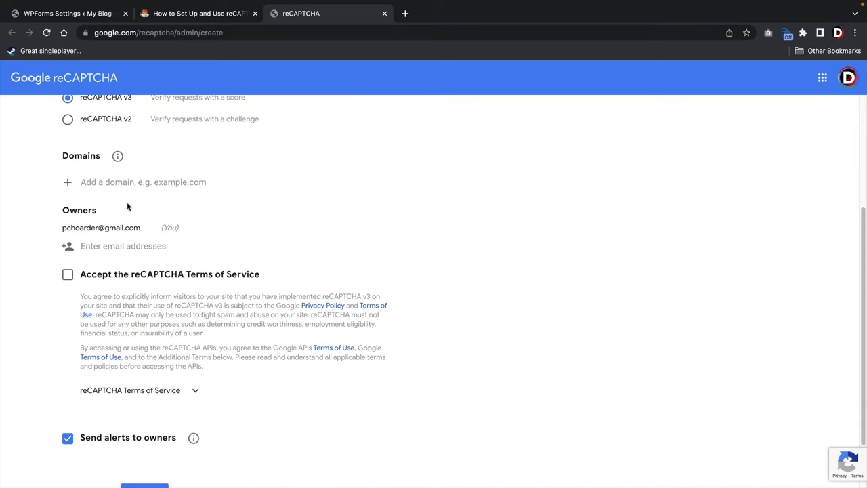
Add the domain elementorprotutorial.com, copied from the WordPress site's address bar.
{"action": "left_click", "coordinate": [116, 183]}
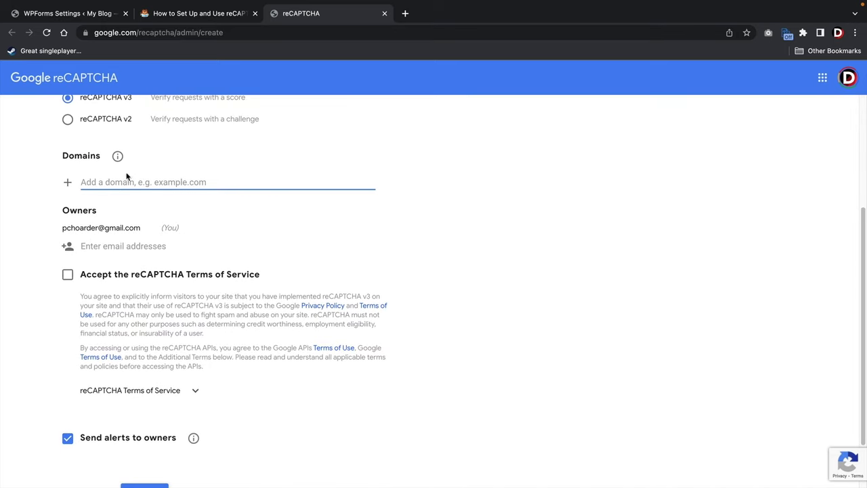
{"action": "left_click", "coordinate": [63, 15]}
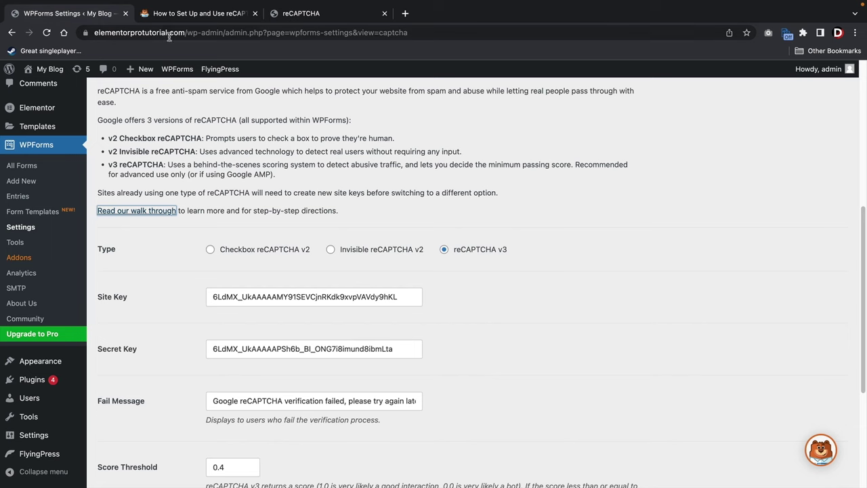
{"action": "left_click_drag", "start_coordinate": [184, 32], "coordinate": [89, 33]}
{"action": "right_click", "coordinate": [111, 33]}
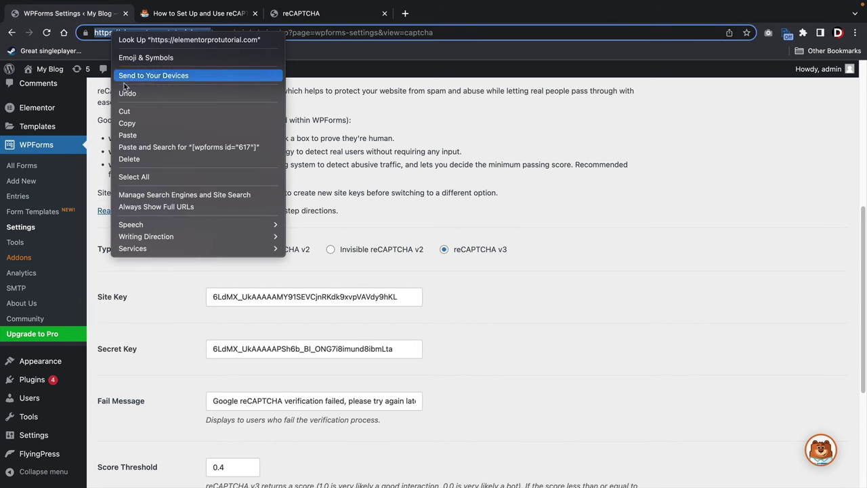
{"action": "left_click", "coordinate": [129, 123]}
{"action": "left_click", "coordinate": [285, 19]}
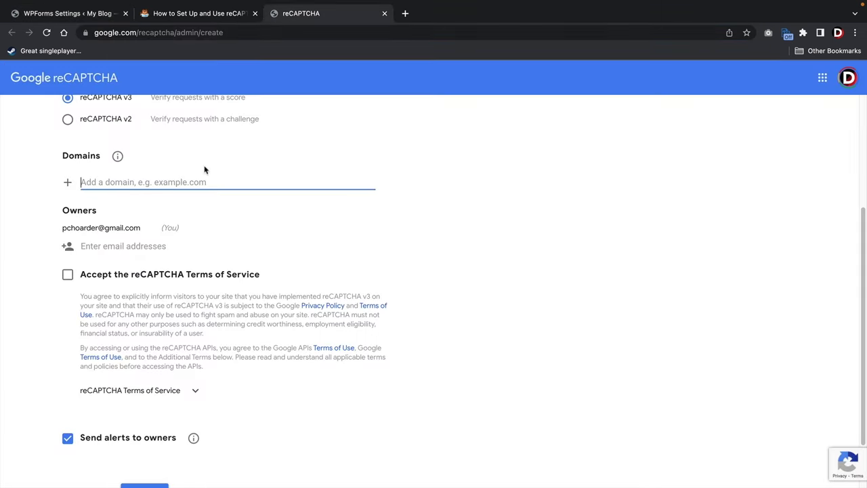
{"action": "right_click", "coordinate": [116, 181]}
{"action": "left_click", "coordinate": [141, 257]}
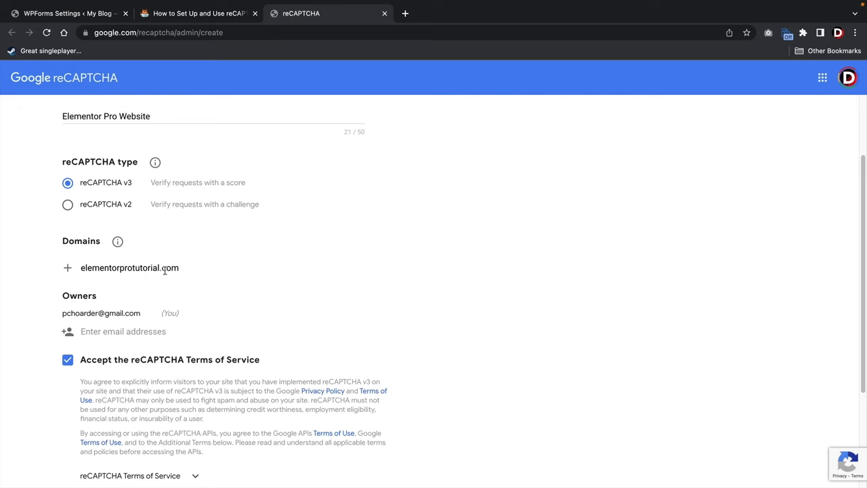
Review the owner's e-mail and submit the site registration.
{"action": "scroll", "coordinate": [164, 271], "scroll_direction": "down", "scroll_amount": 2}
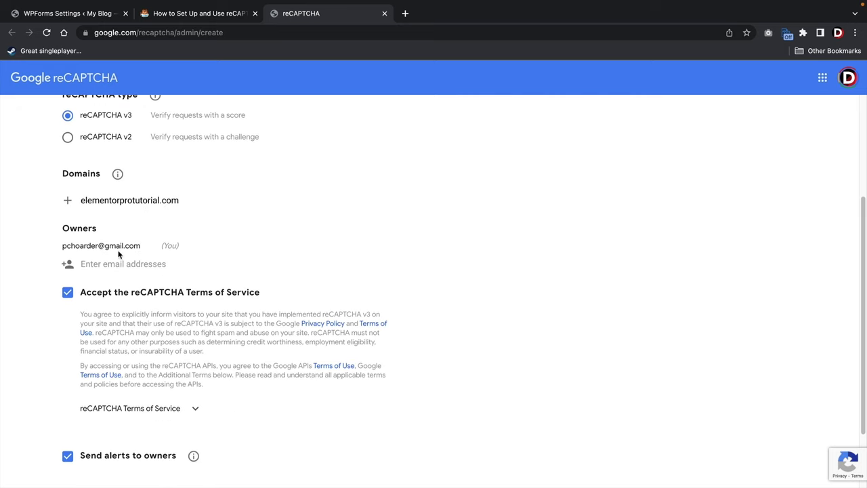
{"action": "left_click_drag", "start_coordinate": [144, 251], "coordinate": [80, 248]}
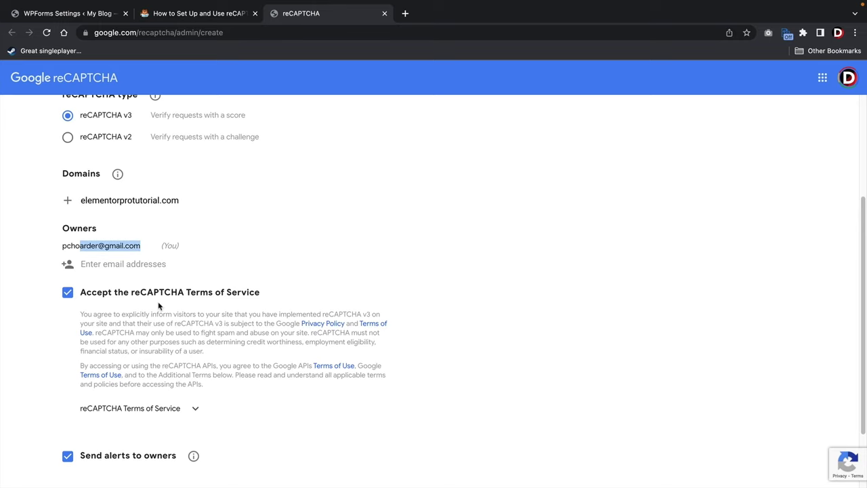
{"action": "scroll", "coordinate": [158, 306], "scroll_direction": "down", "scroll_amount": 3}
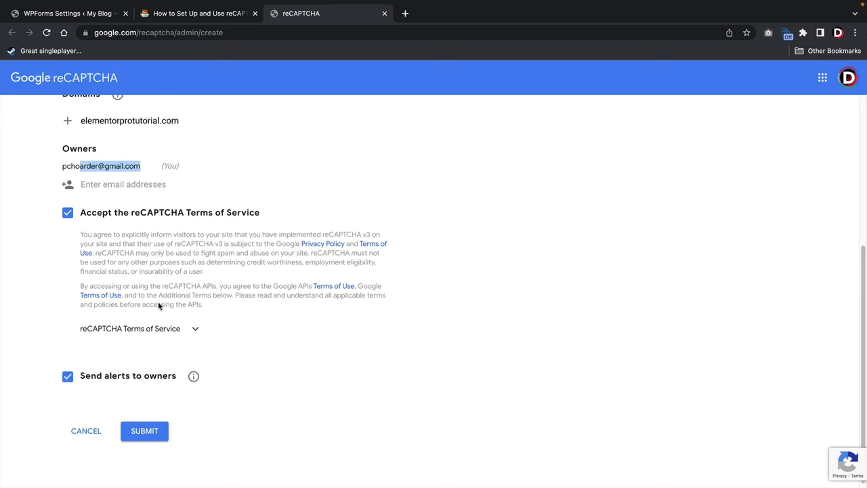
{"action": "left_click", "coordinate": [144, 426]}
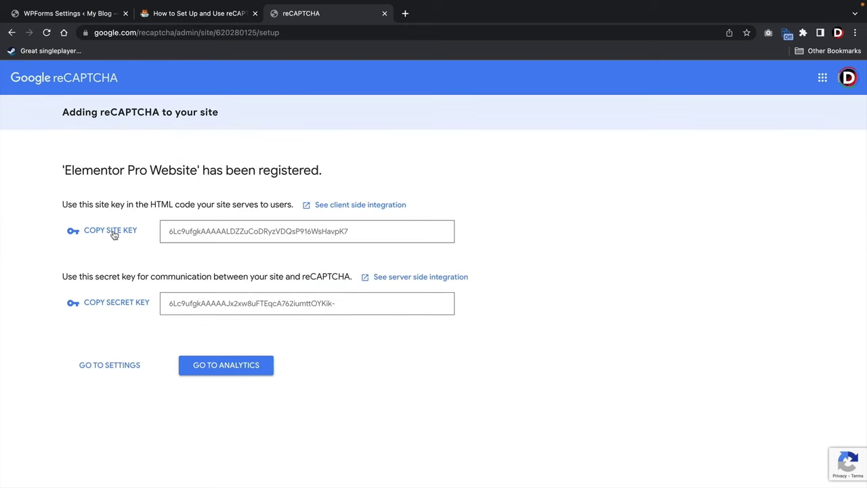
Copy the new Google site key into the WPForms Site Key field.
{"action": "double_click", "coordinate": [227, 231]}
{"action": "right_click", "coordinate": [229, 232]}
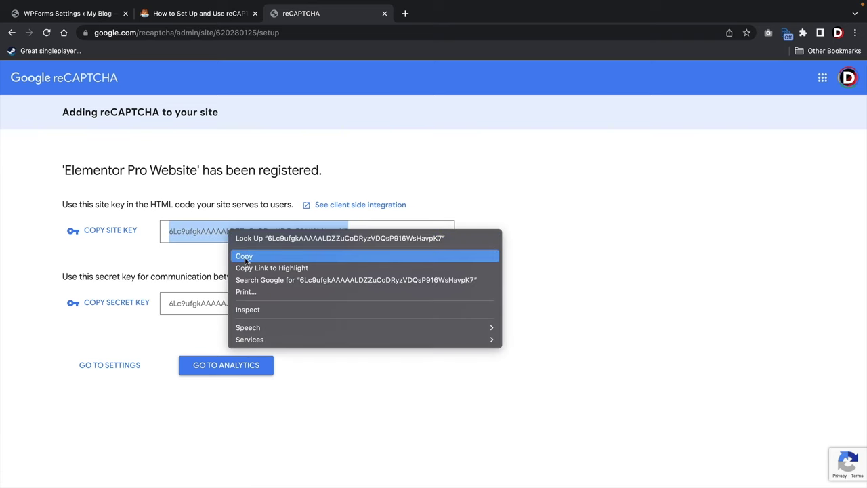
{"action": "left_click", "coordinate": [245, 256]}
{"action": "left_click", "coordinate": [84, 15]}
{"action": "double_click", "coordinate": [240, 292]}
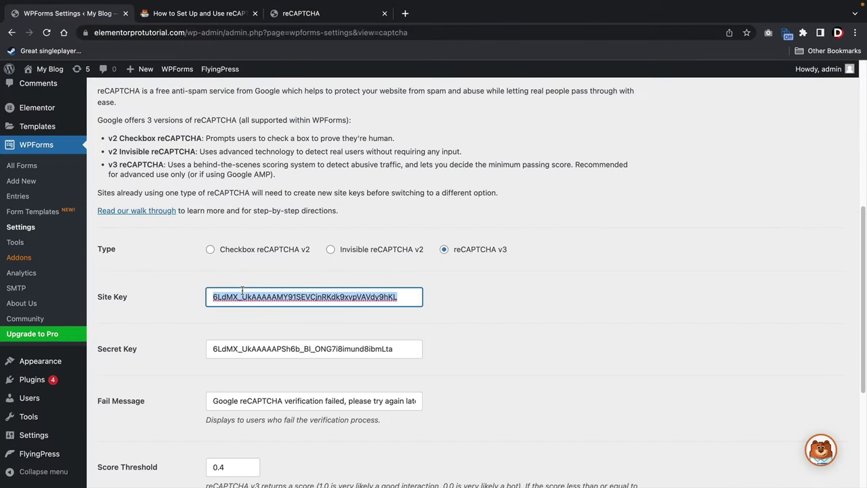
{"action": "right_click", "coordinate": [242, 292]}
{"action": "left_click", "coordinate": [273, 411]}
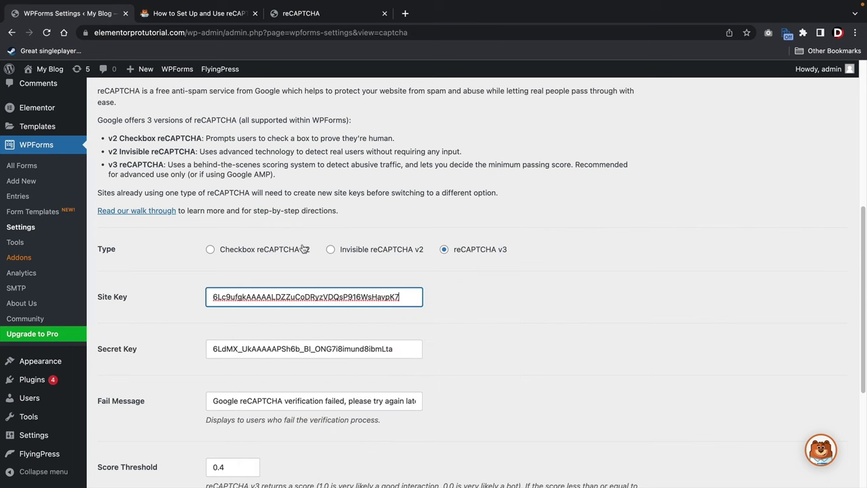
{"action": "key", "text": "Tab"}
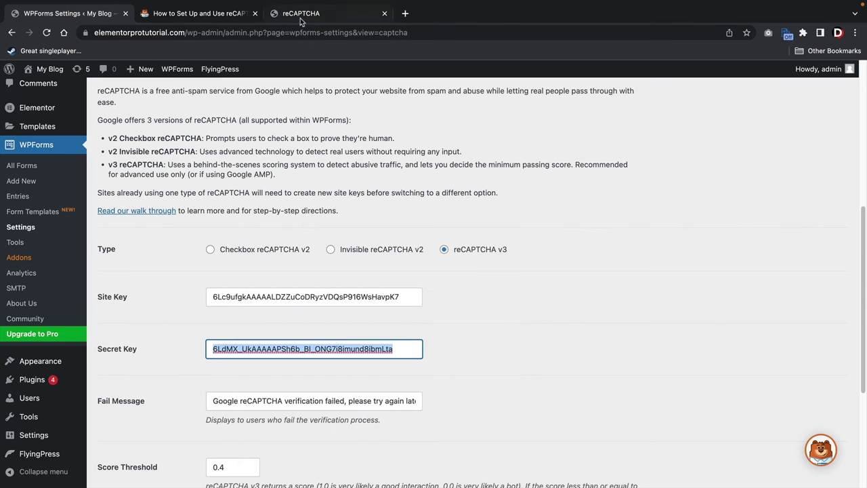
Copy the new secret key into the WPForms Secret Key field and check both values.
{"action": "left_click", "coordinate": [302, 15]}
{"action": "double_click", "coordinate": [203, 303]}
{"action": "right_click", "coordinate": [206, 304]}
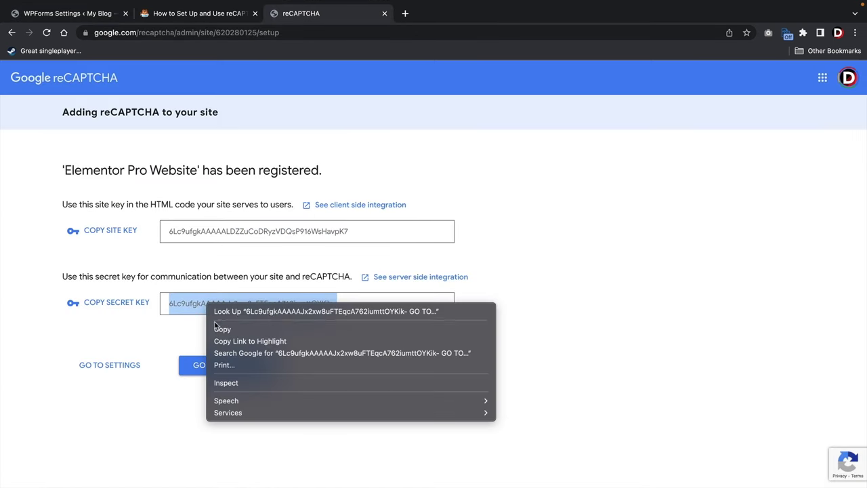
{"action": "left_click", "coordinate": [218, 329]}
{"action": "left_click", "coordinate": [55, 15]}
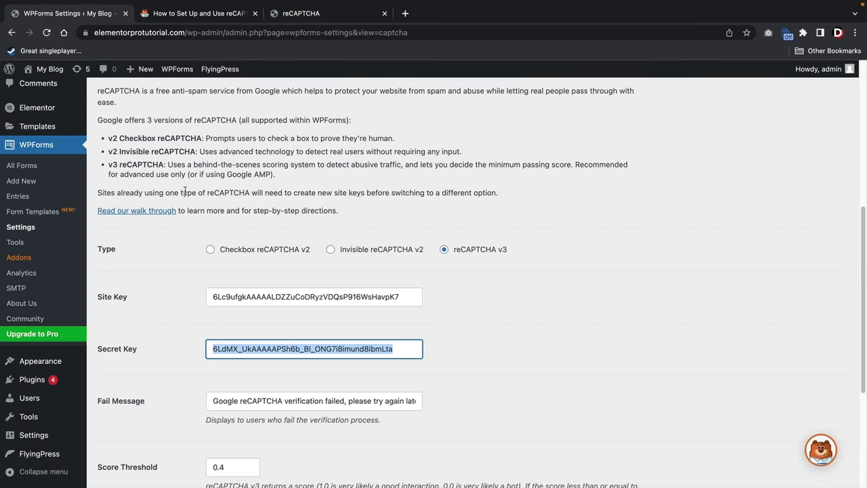
{"action": "right_click", "coordinate": [271, 347]}
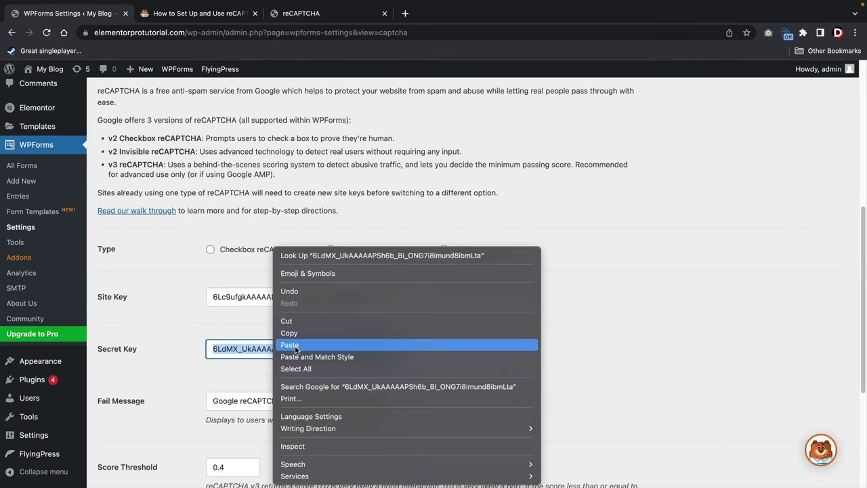
{"action": "left_click", "coordinate": [293, 342]}
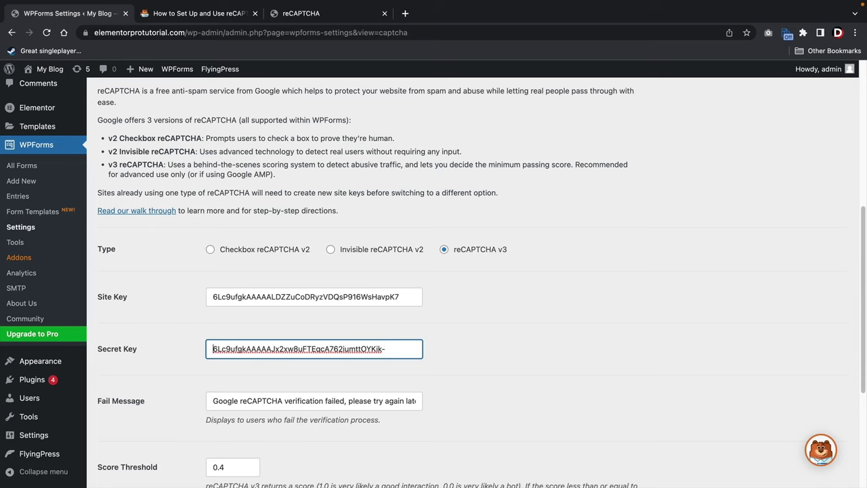
{"action": "left_click", "coordinate": [408, 297]}
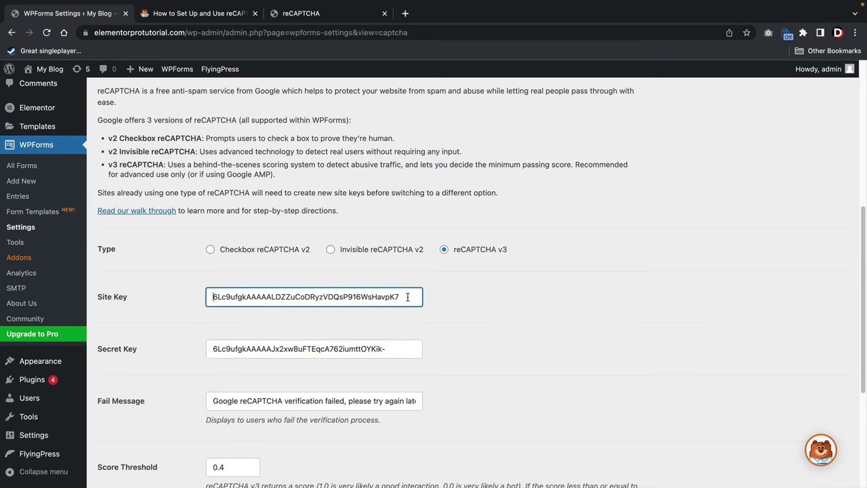
{"action": "left_click", "coordinate": [410, 349]}
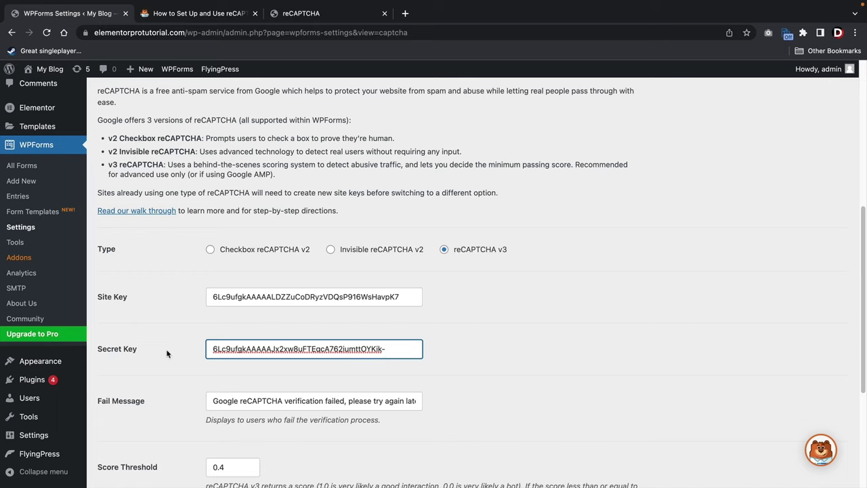
{"action": "scroll", "coordinate": [139, 322], "scroll_direction": "down", "scroll_amount": 5}
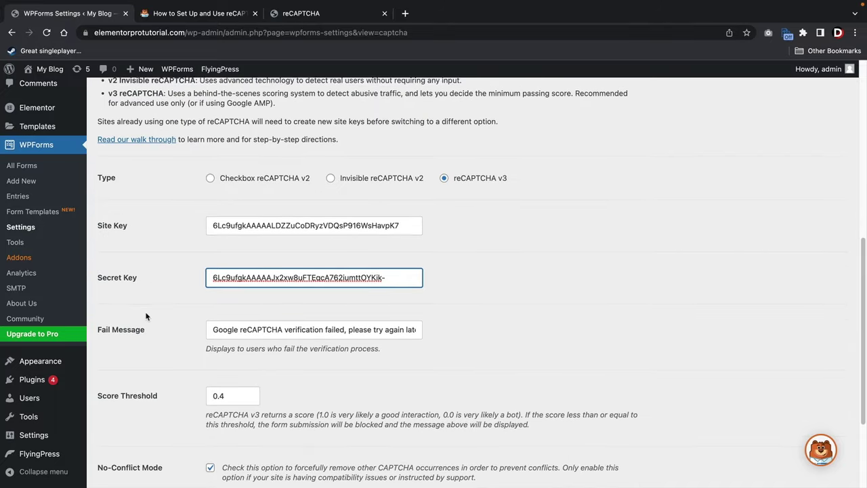
Save the CAPTCHA settings and open Web Design Quote Form from All Forms.
{"action": "left_click", "coordinate": [141, 385]}
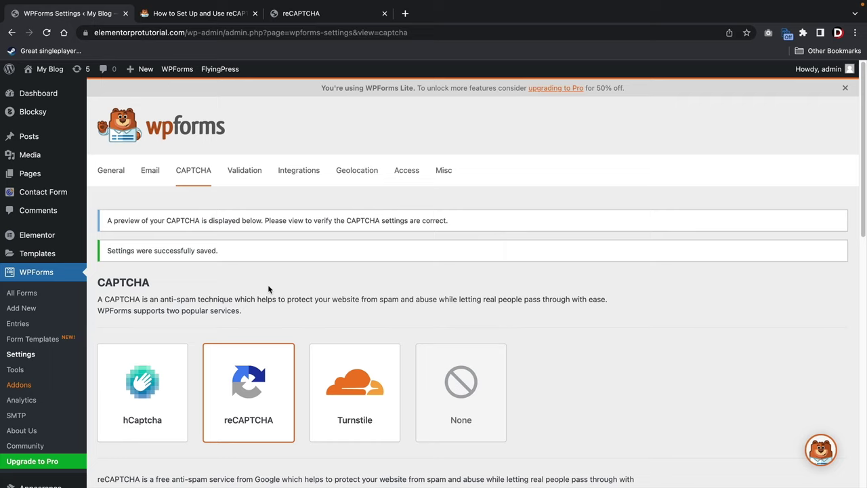
{"action": "left_click", "coordinate": [25, 296]}
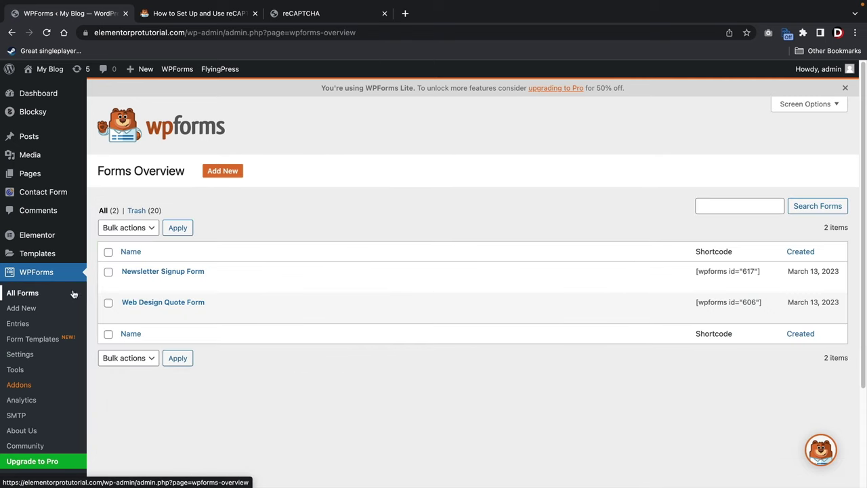
{"action": "left_click", "coordinate": [132, 305]}
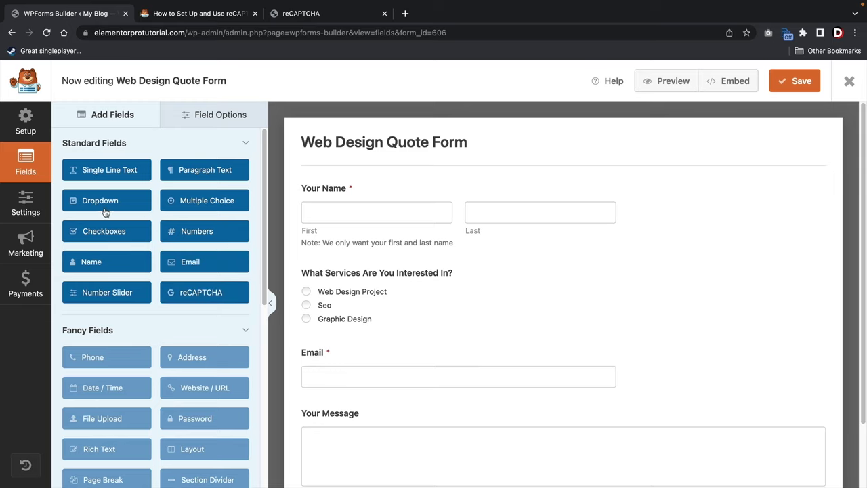
Enable Google v3 reCAPTCHA under Spam Protection and Security, then save the form.
{"action": "left_click", "coordinate": [30, 206]}
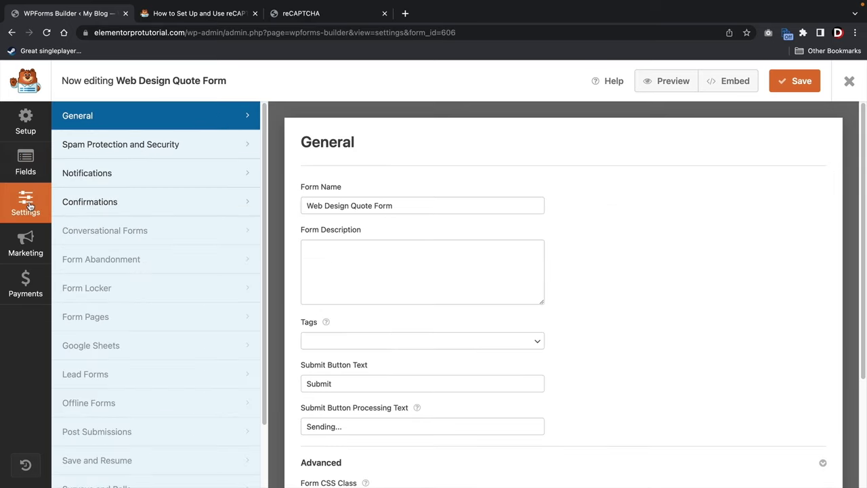
{"action": "left_click", "coordinate": [107, 147]}
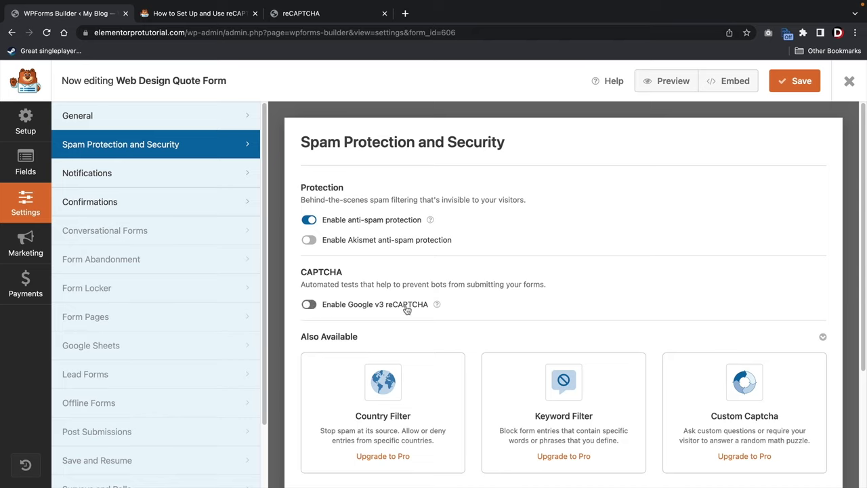
{"action": "left_click", "coordinate": [310, 305]}
{"action": "left_click", "coordinate": [792, 81]}
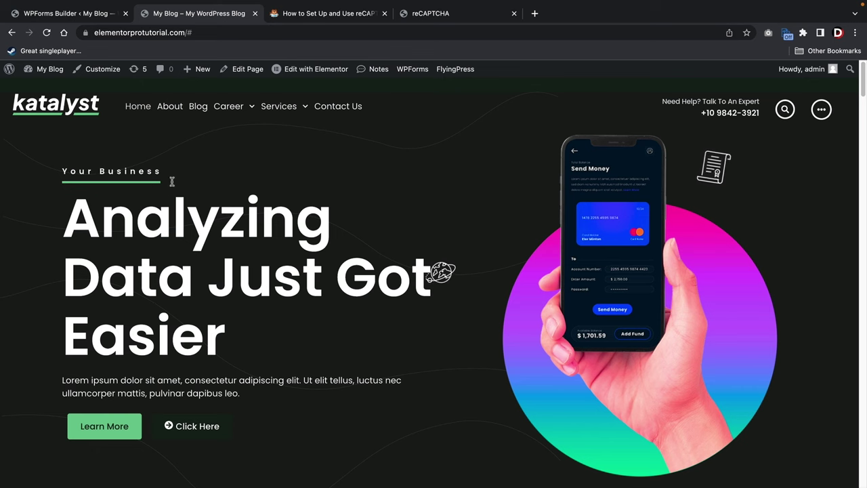
Submit a filled-in test enquiry on the Contact Us page and view the confirmation.
{"action": "left_click", "coordinate": [341, 109]}
{"action": "scroll", "coordinate": [559, 214], "scroll_direction": "down", "scroll_amount": 4}
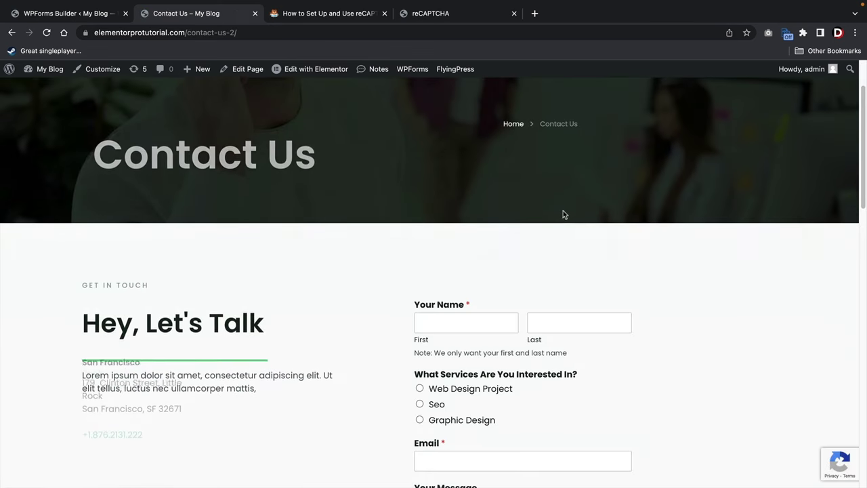
{"action": "scroll", "coordinate": [572, 210], "scroll_direction": "down", "scroll_amount": 1}
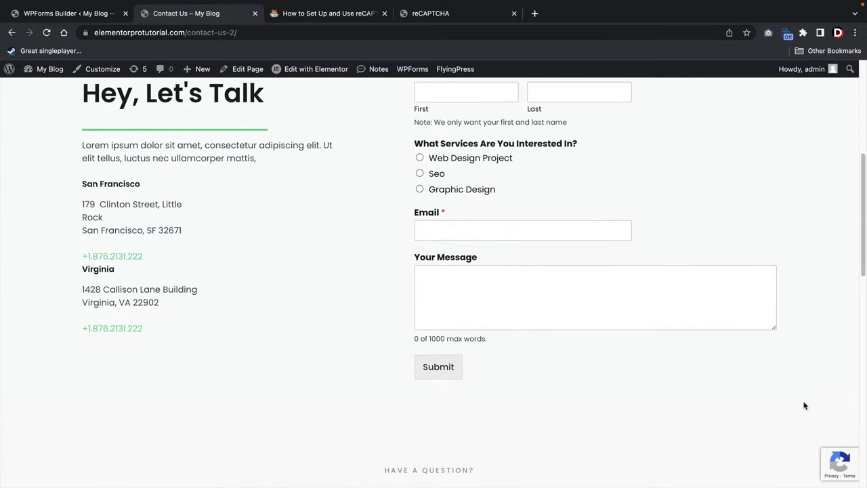
{"action": "mouse_move", "coordinate": [840, 464]}
{"action": "scroll", "coordinate": [651, 401], "scroll_direction": "up", "scroll_amount": 3}
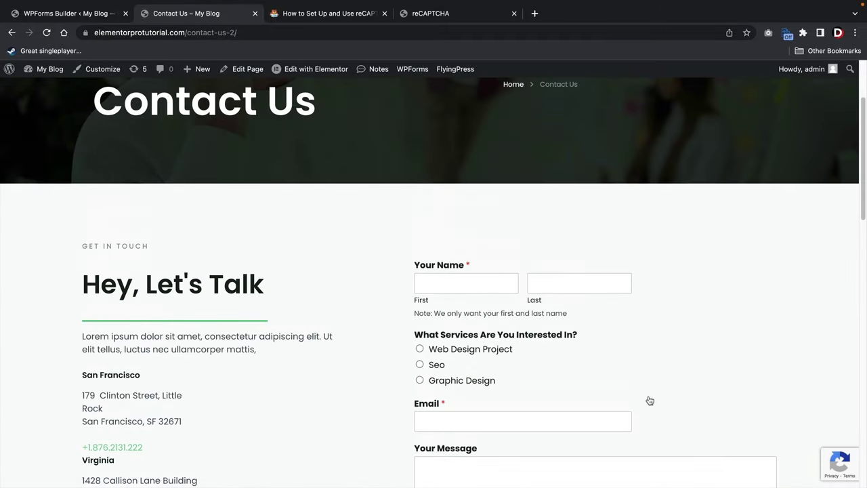
{"action": "scroll", "coordinate": [520, 331], "scroll_direction": "down", "scroll_amount": 2}
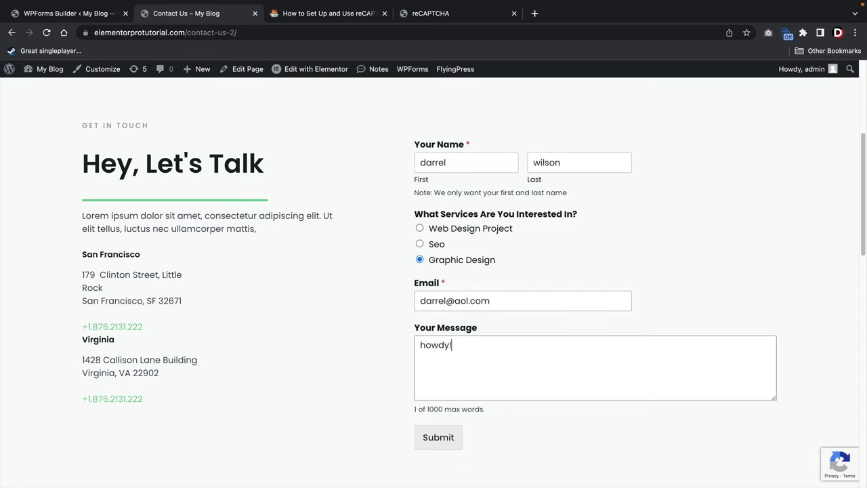
{"action": "left_click", "coordinate": [437, 439]}
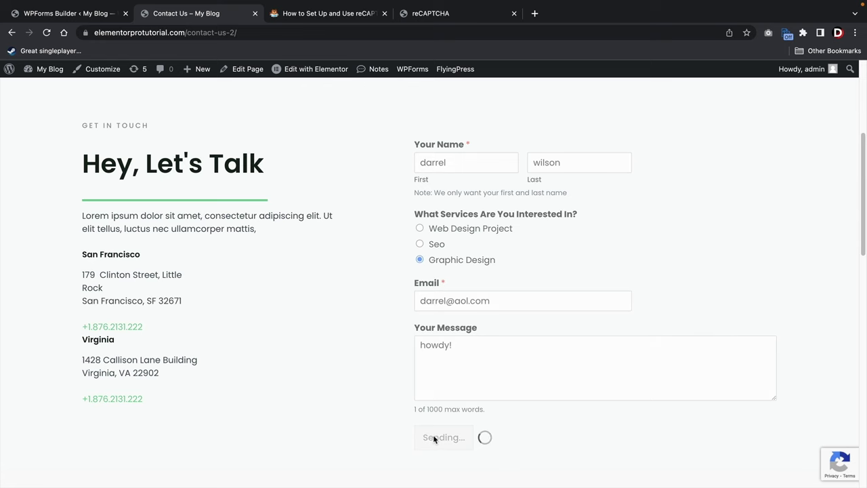
{"action": "scroll", "coordinate": [792, 460], "scroll_direction": "down", "scroll_amount": 3}
{"action": "mouse_move", "coordinate": [833, 468]}
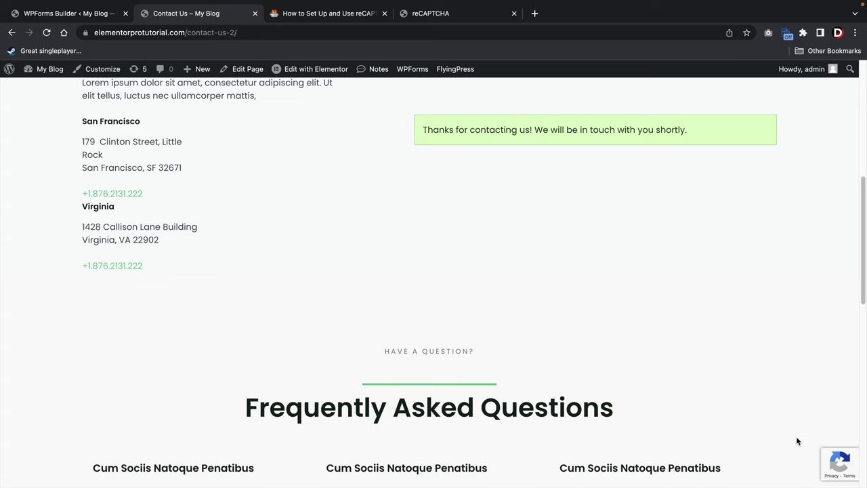
{"action": "scroll", "coordinate": [728, 409], "scroll_direction": "up", "scroll_amount": 3}
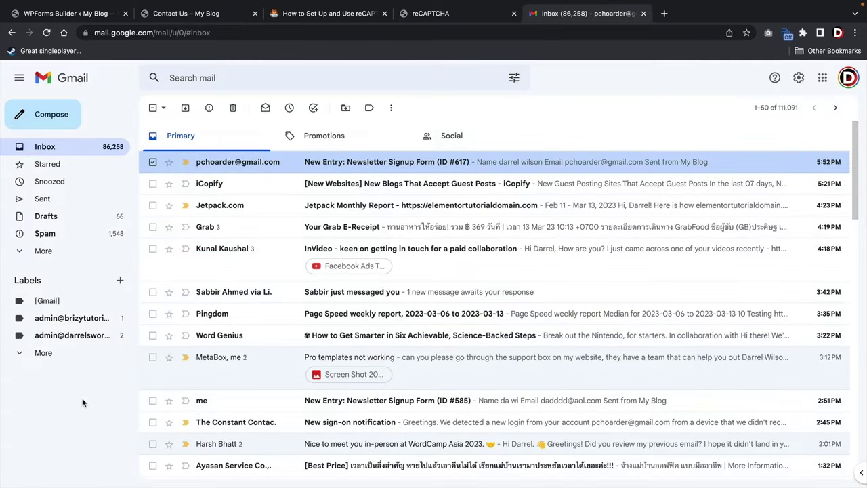
Open the 'New Entry: Newsletter Signup Form (ID #617)' email in Gmail.
{"action": "left_click", "coordinate": [388, 165]}
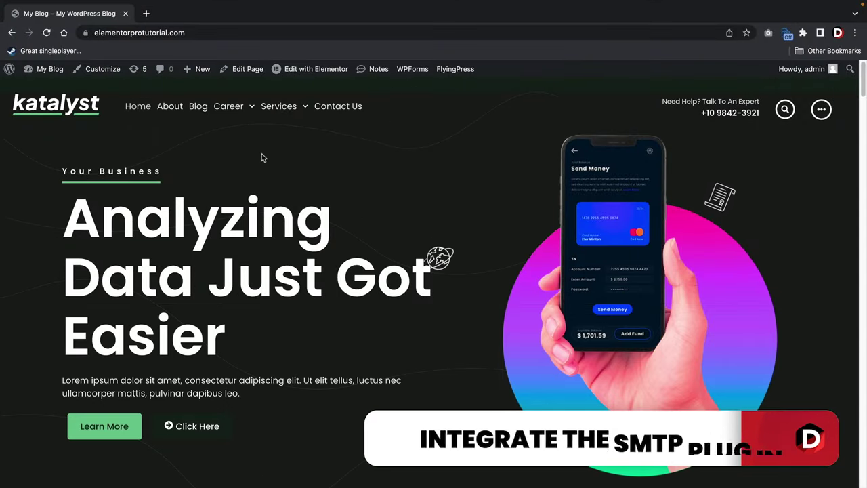
Activate WP Mail SMTP from the WPForms SMTP page and go to its settings.
{"action": "mouse_move", "coordinate": [51, 72]}
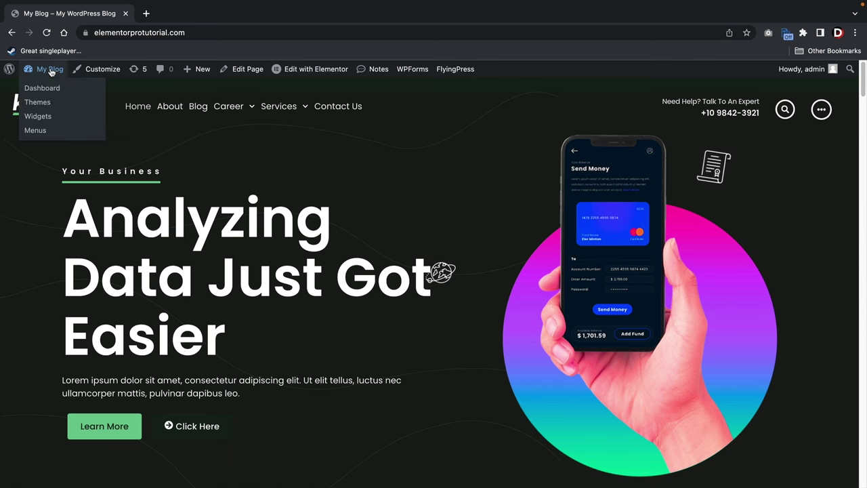
{"action": "left_click", "coordinate": [42, 88]}
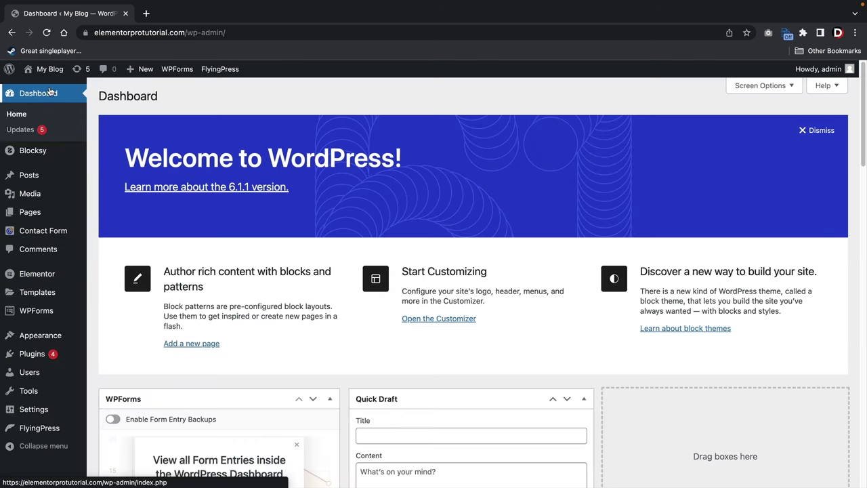
{"action": "mouse_move", "coordinate": [38, 315]}
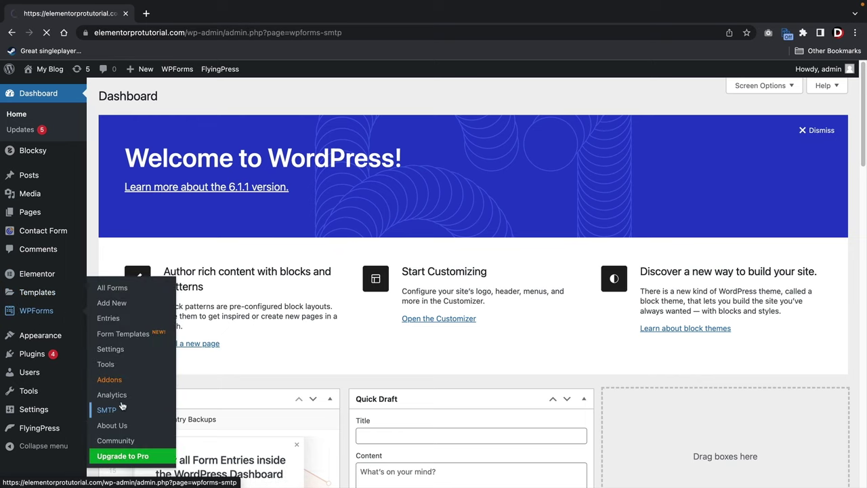
{"action": "scroll", "coordinate": [189, 359], "scroll_direction": "down", "scroll_amount": 3}
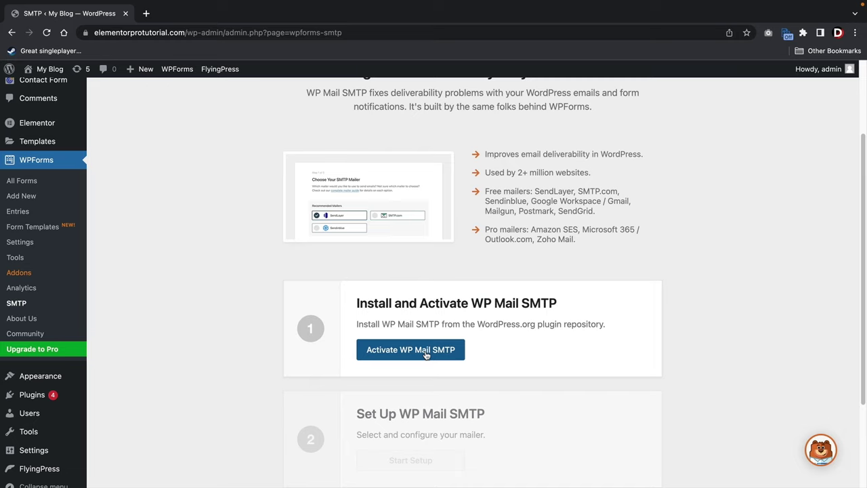
{"action": "left_click", "coordinate": [426, 355]}
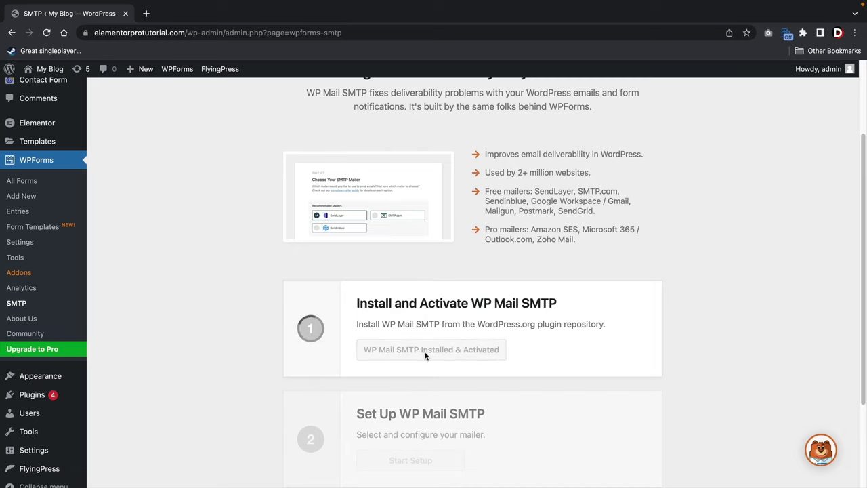
{"action": "scroll", "coordinate": [420, 345], "scroll_direction": "down", "scroll_amount": 2}
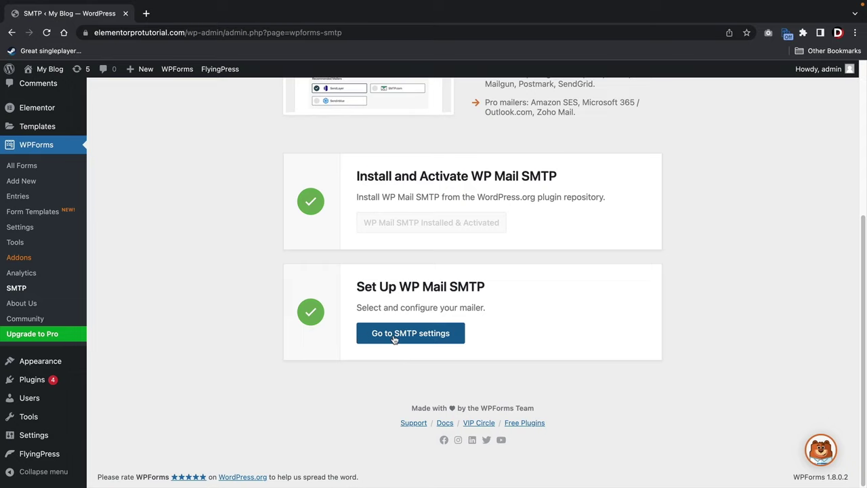
{"action": "left_click", "coordinate": [395, 337]}
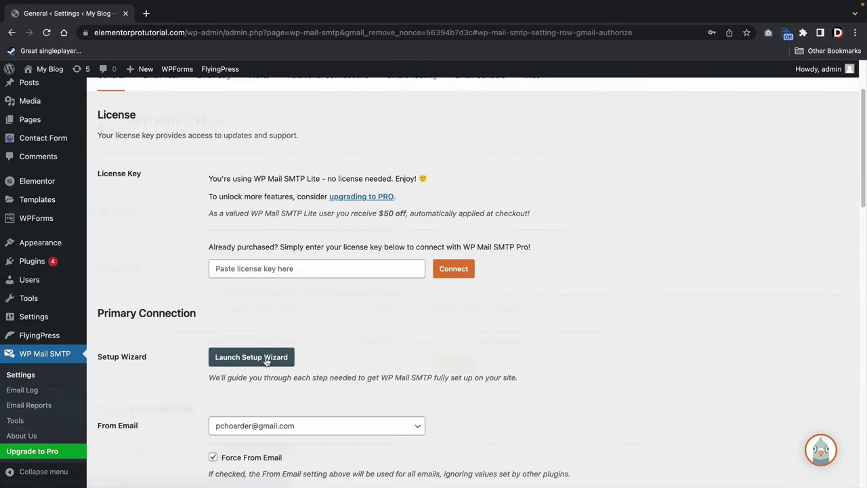
Run the setup wizard, save Google / Gmail as mailer, and accept its limitations.
{"action": "left_click", "coordinate": [265, 358]}
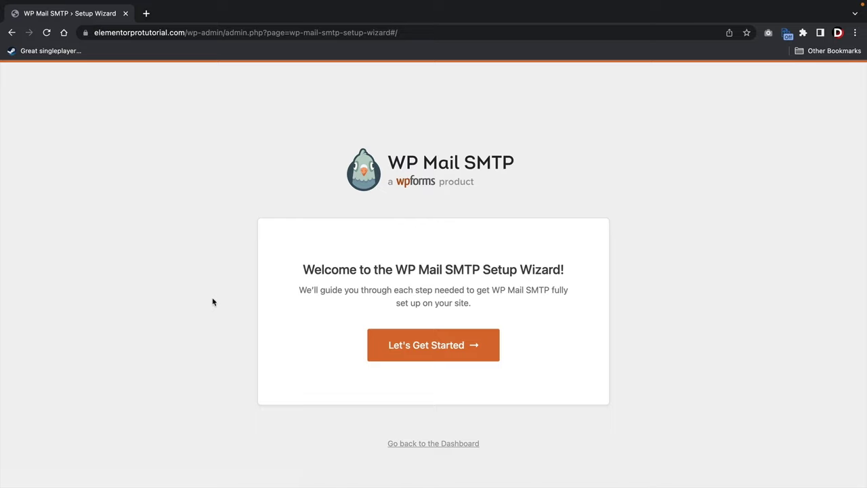
{"action": "left_click", "coordinate": [419, 348]}
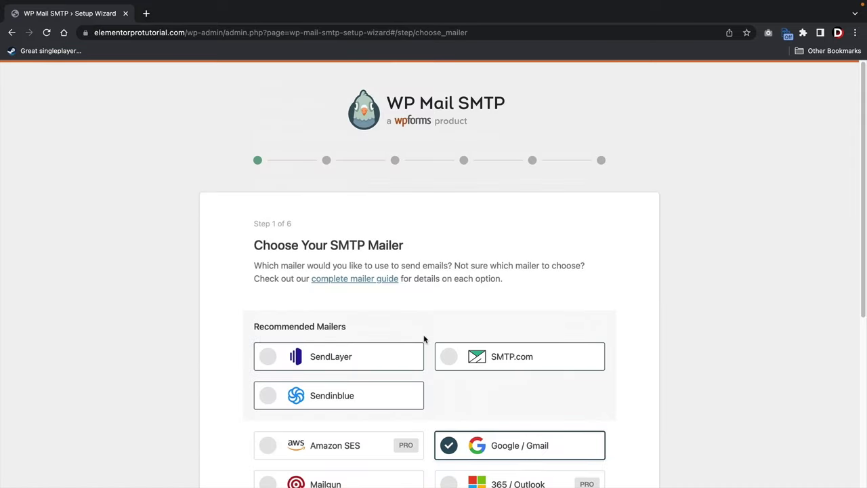
{"action": "scroll", "coordinate": [424, 339], "scroll_direction": "down", "scroll_amount": 5}
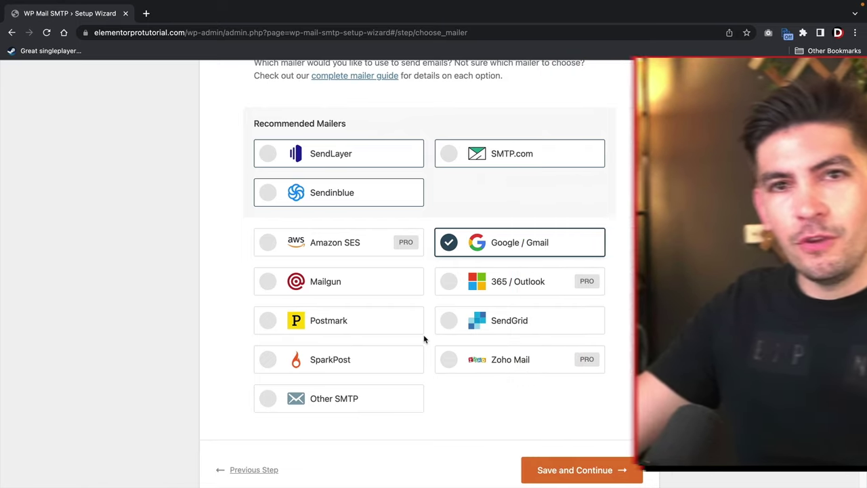
{"action": "left_click", "coordinate": [580, 472]}
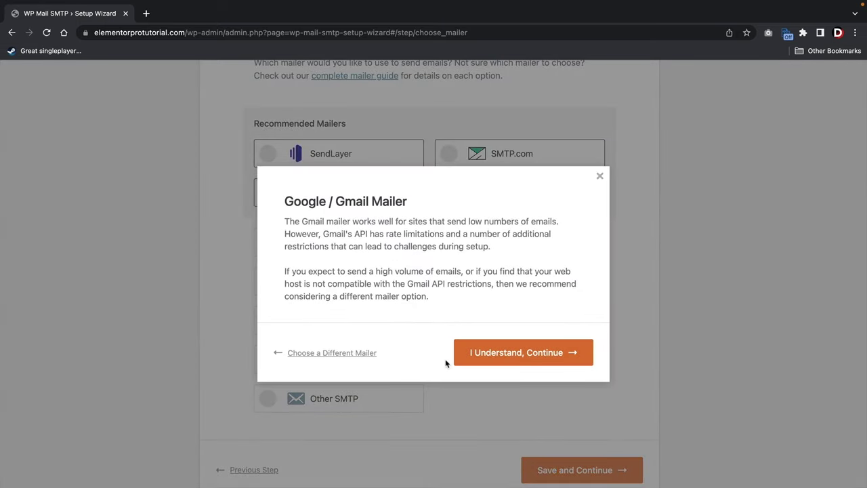
{"action": "left_click", "coordinate": [510, 357]}
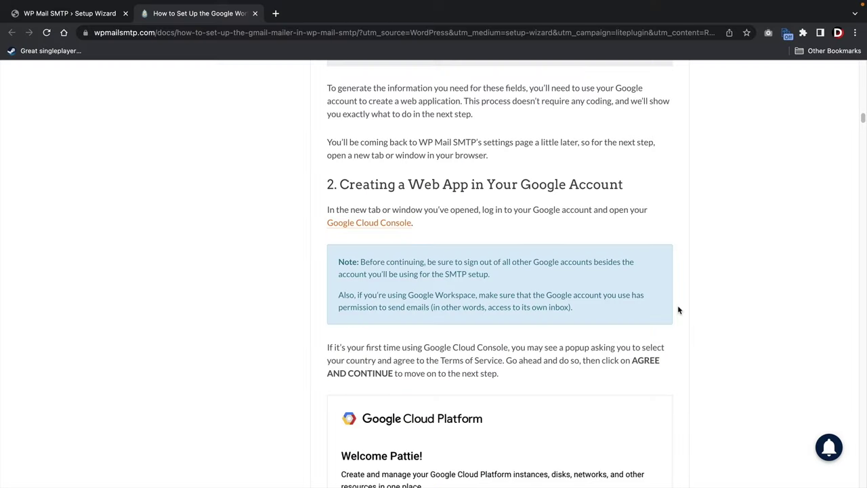
Open Google Cloud Console in a new tab and check the project list without changing project.
{"action": "left_click", "coordinate": [352, 228]}
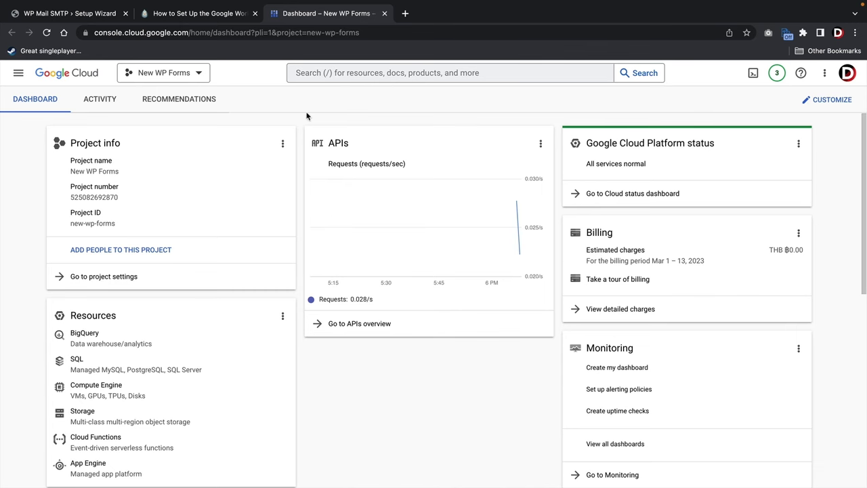
{"action": "left_click", "coordinate": [188, 72]}
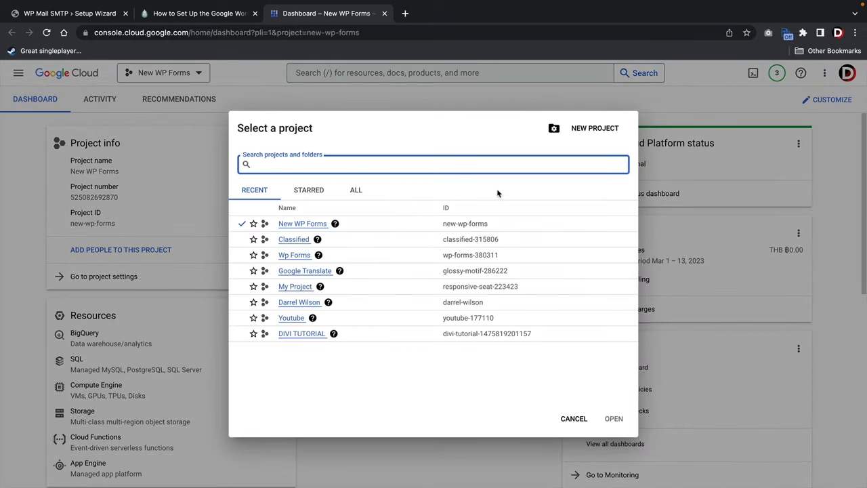
{"action": "left_click", "coordinate": [574, 417]}
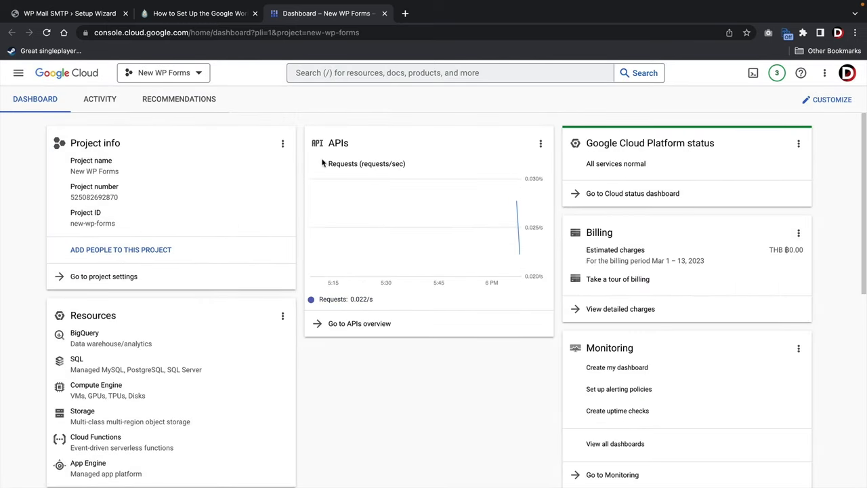
Return to the Gmail mailer guide and scroll to the Creating or Choosing a Project section.
{"action": "left_click", "coordinate": [200, 13]}
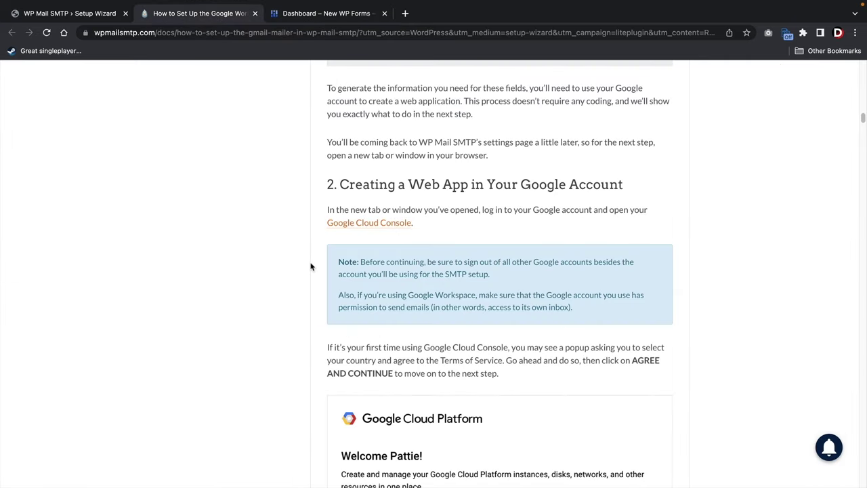
{"action": "scroll", "coordinate": [702, 335], "scroll_direction": "down", "scroll_amount": 5}
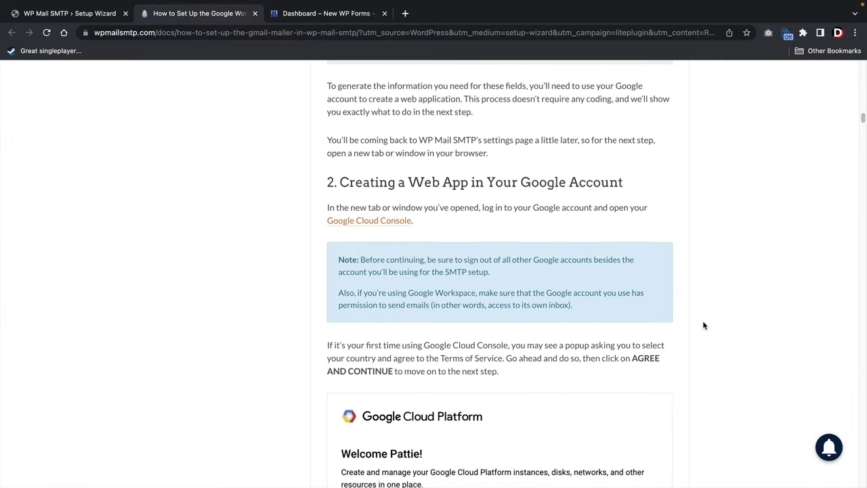
{"action": "scroll", "coordinate": [702, 318], "scroll_direction": "down", "scroll_amount": 8}
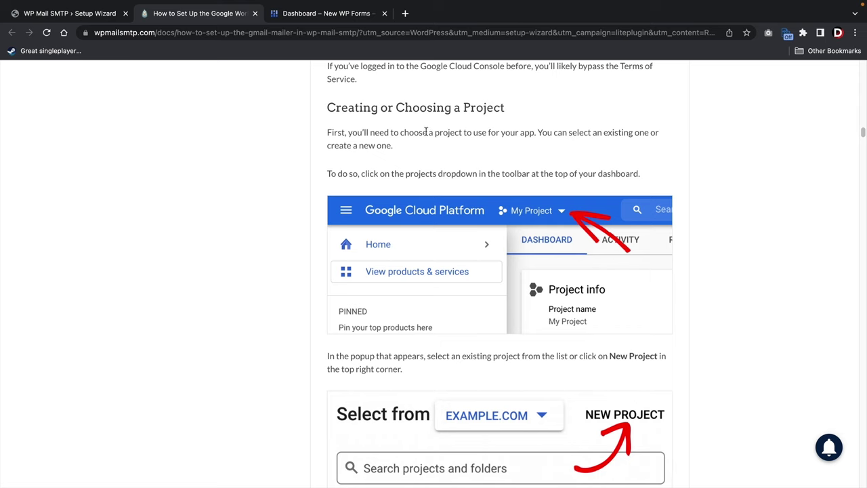
Create a new Cloud project with its suggested name, then go back to the setup guide.
{"action": "left_click", "coordinate": [341, 18]}
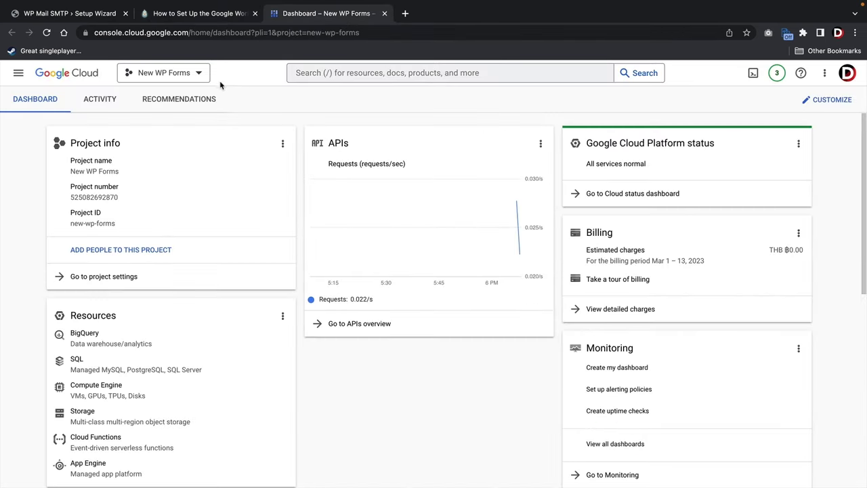
{"action": "left_click", "coordinate": [200, 74]}
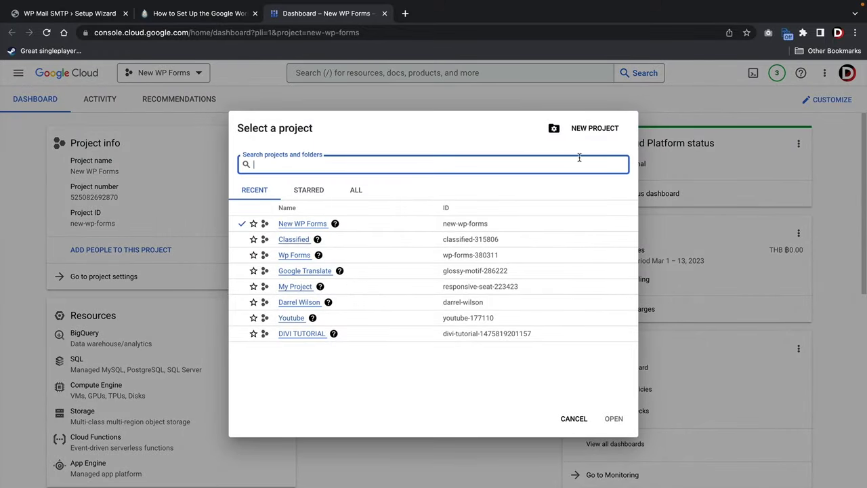
{"action": "left_click", "coordinate": [590, 128]}
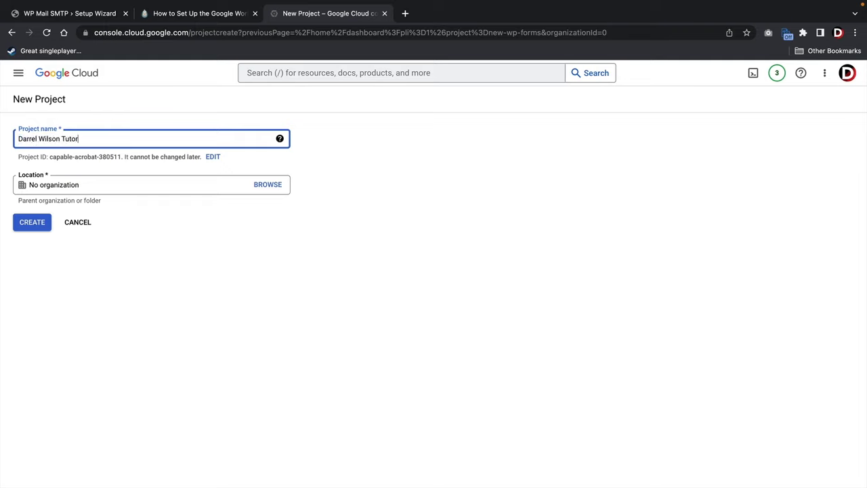
{"action": "left_click", "coordinate": [32, 223]}
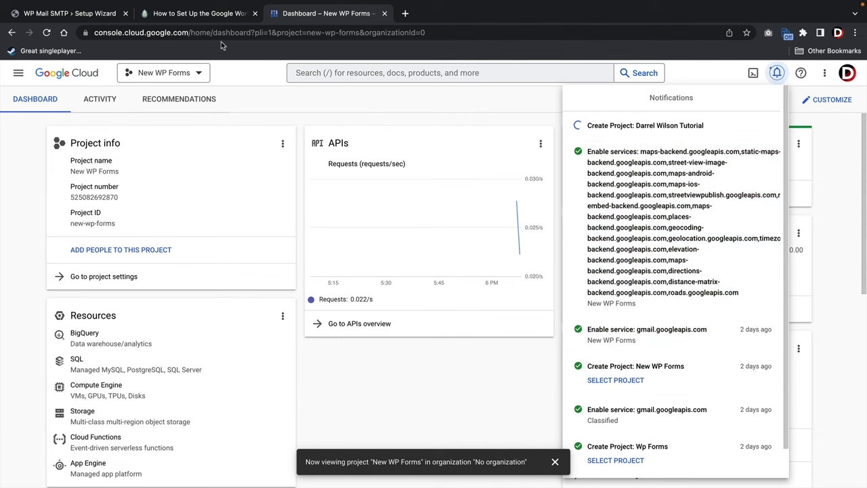
{"action": "left_click", "coordinate": [221, 17]}
Scroll the guide down to Enabling the Gmail API, then return to the Cloud Console tab.
{"action": "scroll", "coordinate": [322, 244], "scroll_direction": "down", "scroll_amount": 6}
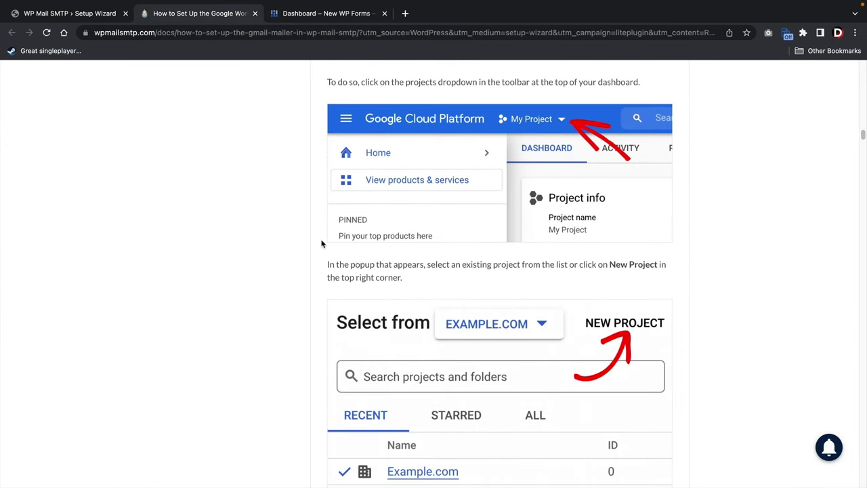
{"action": "scroll", "coordinate": [332, 239], "scroll_direction": "down", "scroll_amount": 1}
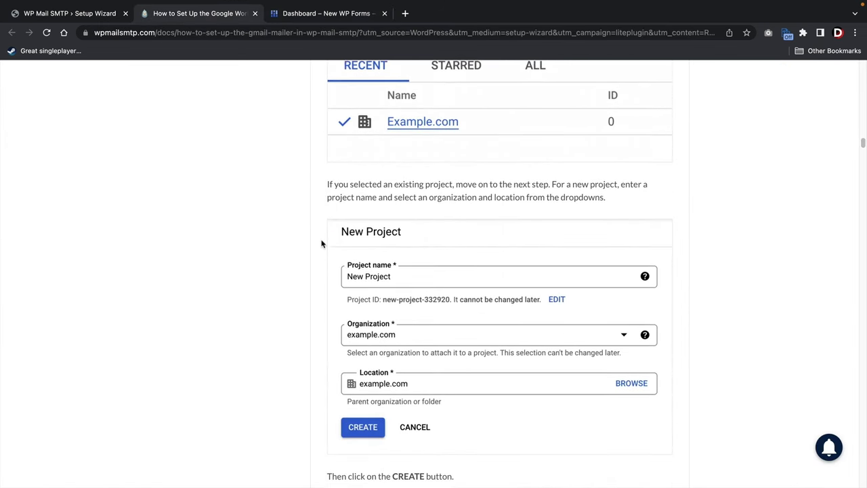
{"action": "scroll", "coordinate": [402, 337], "scroll_direction": "down", "scroll_amount": 3}
{"action": "scroll", "coordinate": [402, 336], "scroll_direction": "down", "scroll_amount": 4}
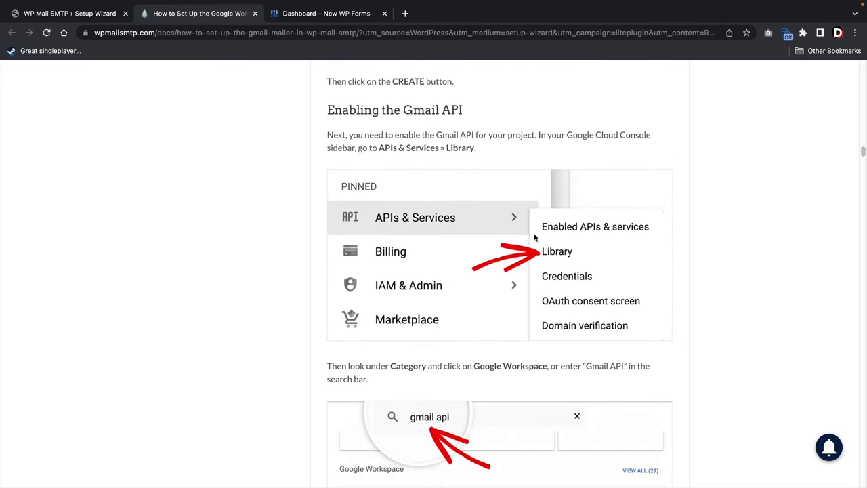
{"action": "left_click", "coordinate": [336, 15]}
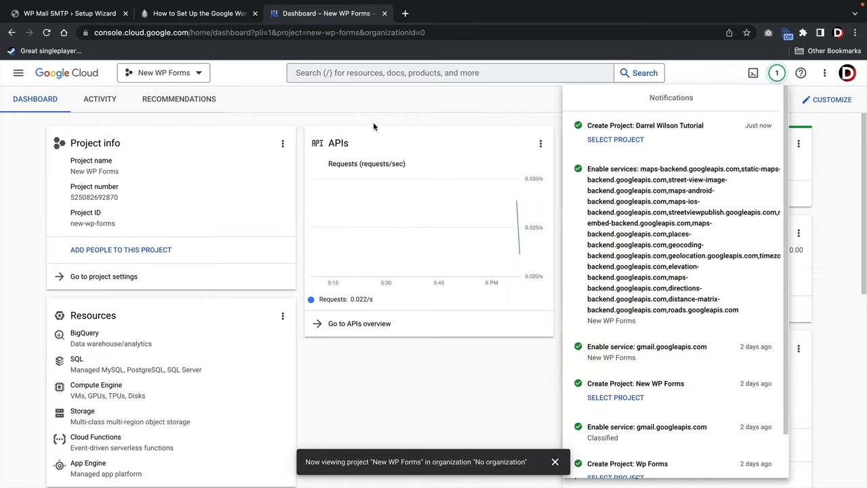
Switch to the newly created project and open APIs & Services > Library.
{"action": "left_click", "coordinate": [195, 74]}
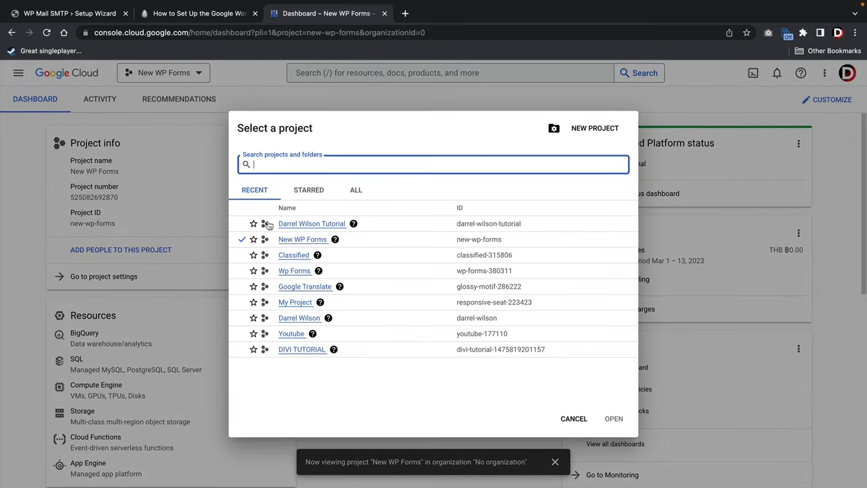
{"action": "left_click", "coordinate": [308, 223]}
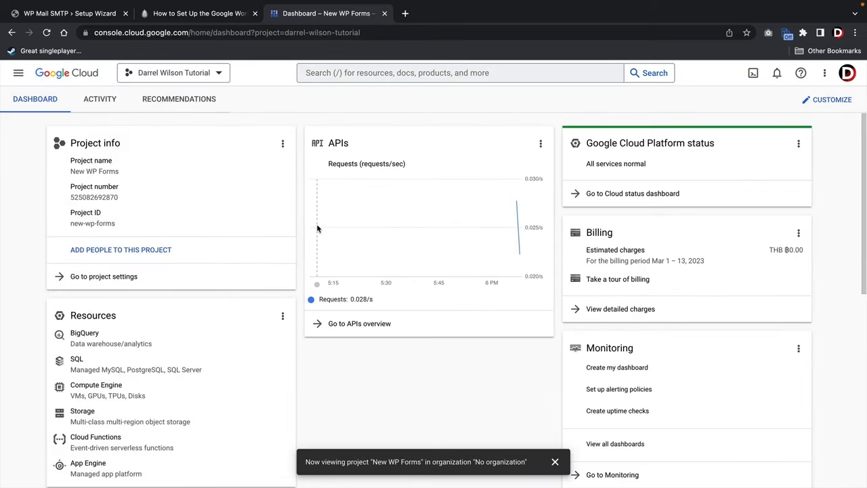
{"action": "left_click", "coordinate": [18, 75]}
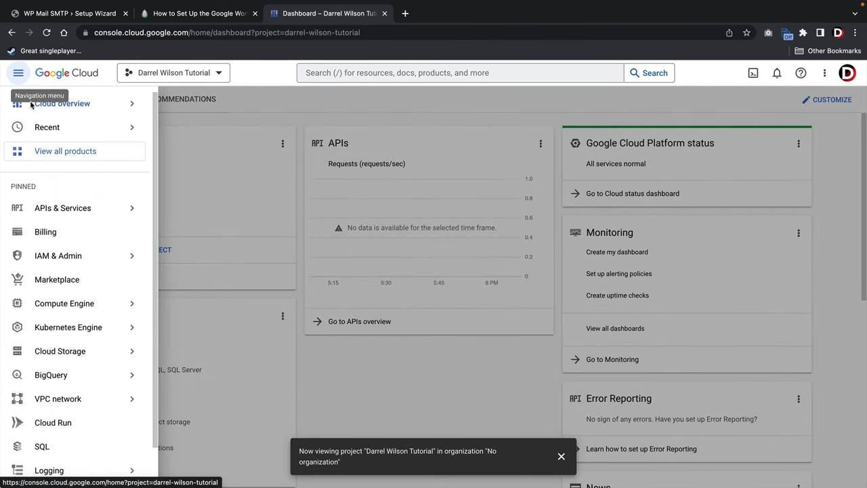
{"action": "mouse_move", "coordinate": [53, 210]}
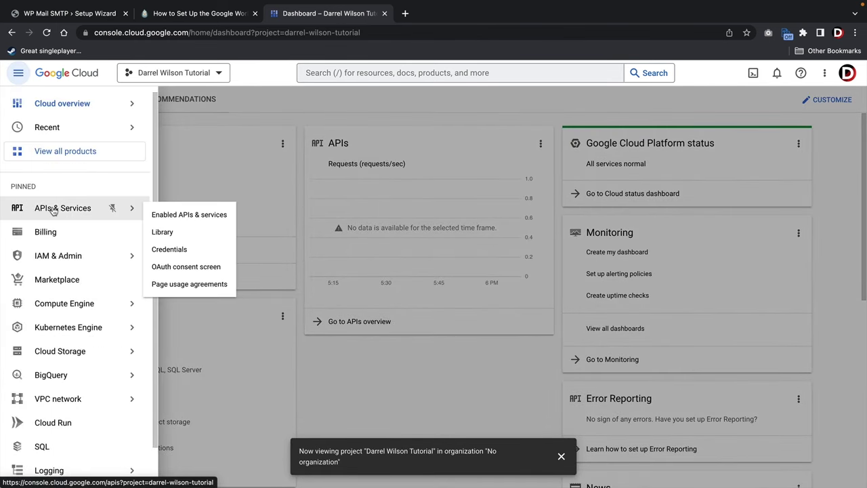
{"action": "left_click", "coordinate": [166, 234]}
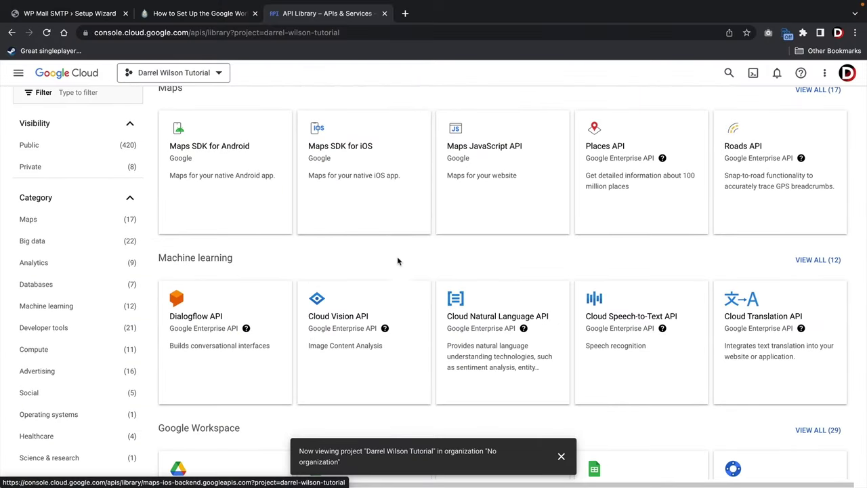
Find the Gmail API under Google Workspace and open its details page.
{"action": "scroll", "coordinate": [334, 253], "scroll_direction": "down", "scroll_amount": 4}
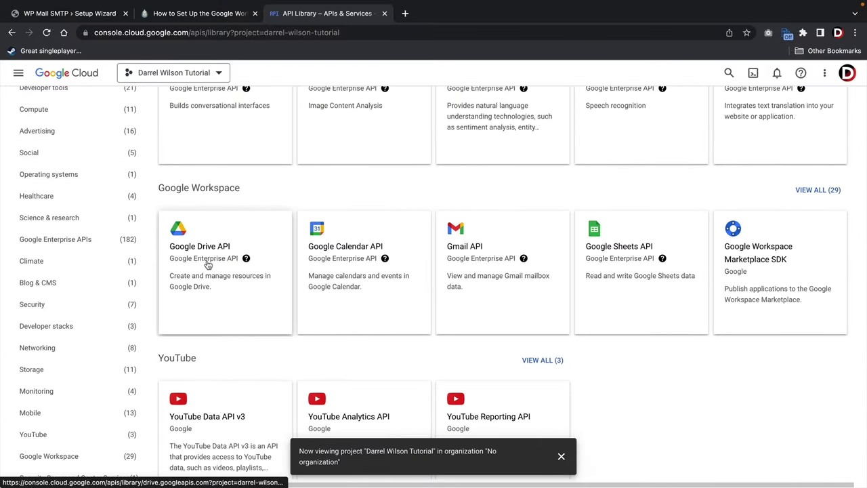
{"action": "scroll", "coordinate": [509, 290], "scroll_direction": "down", "scroll_amount": 10}
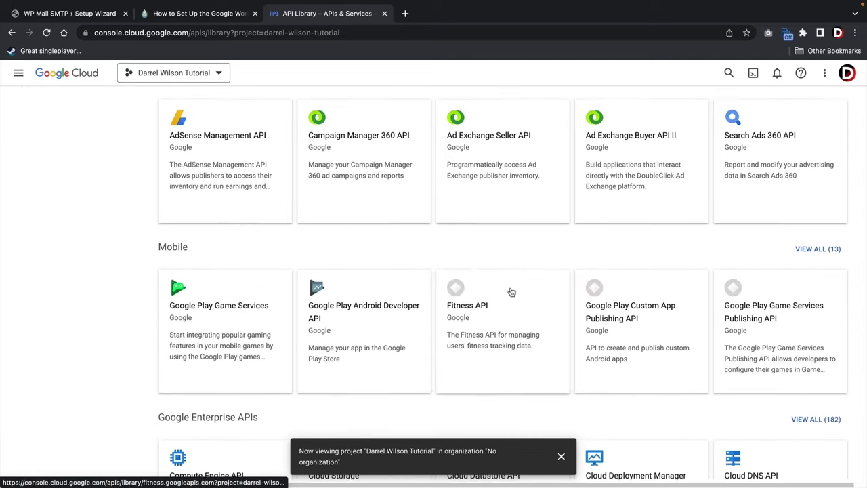
{"action": "scroll", "coordinate": [511, 292], "scroll_direction": "down", "scroll_amount": 4}
{"action": "scroll", "coordinate": [516, 324], "scroll_direction": "up", "scroll_amount": 10}
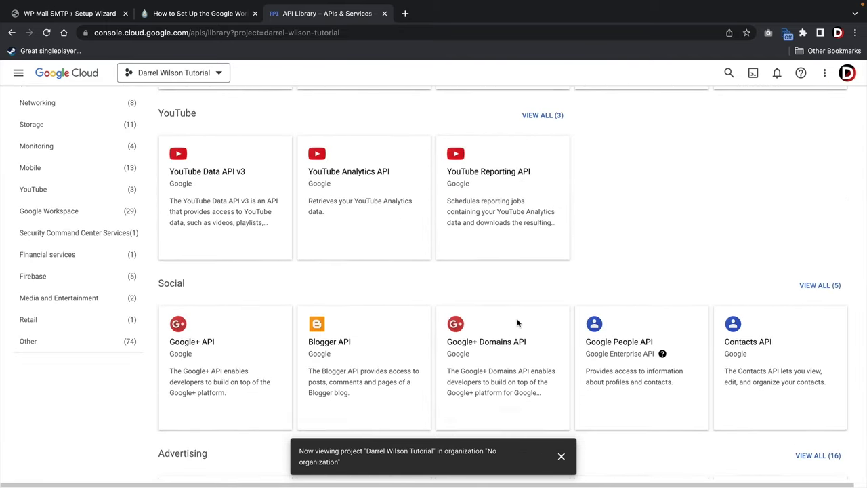
{"action": "scroll", "coordinate": [517, 323], "scroll_direction": "up", "scroll_amount": 4}
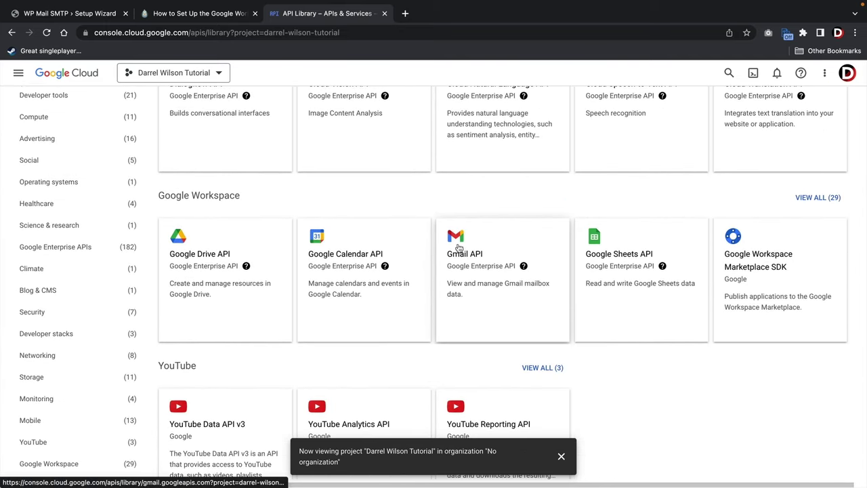
{"action": "left_click", "coordinate": [469, 260]}
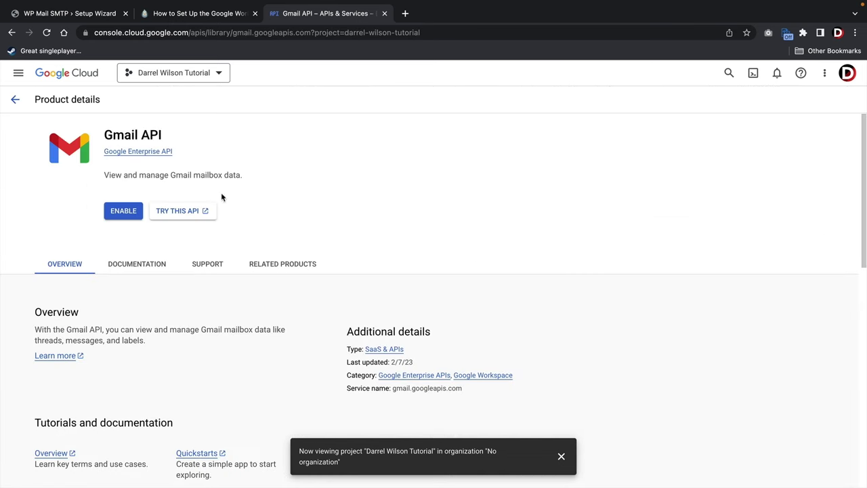
Enable the Gmail API and create its credentials for User data access.
{"action": "left_click", "coordinate": [123, 212]}
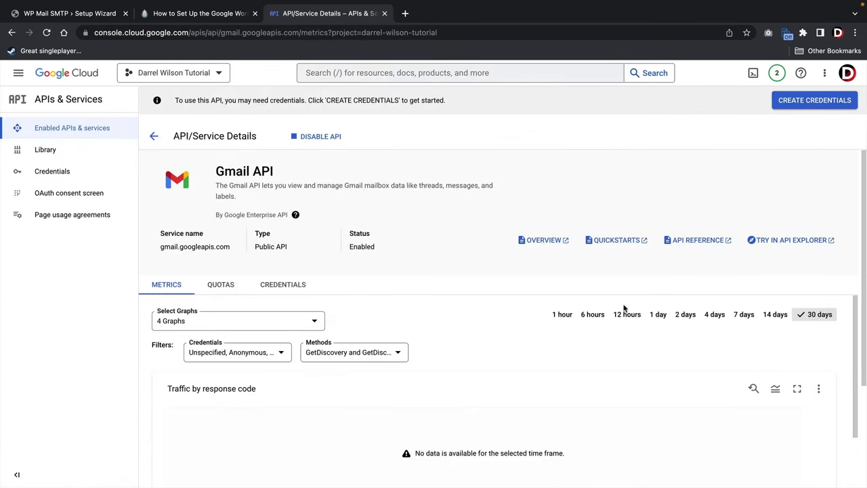
{"action": "left_click", "coordinate": [798, 103]}
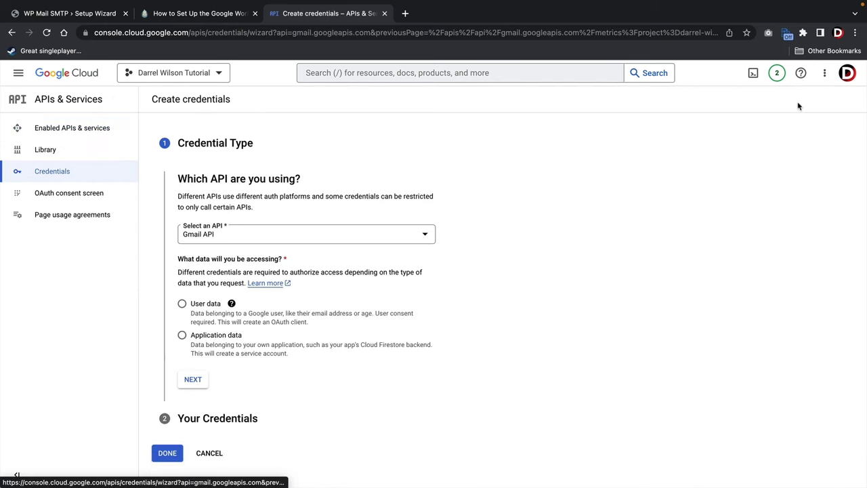
{"action": "left_click", "coordinate": [204, 242]}
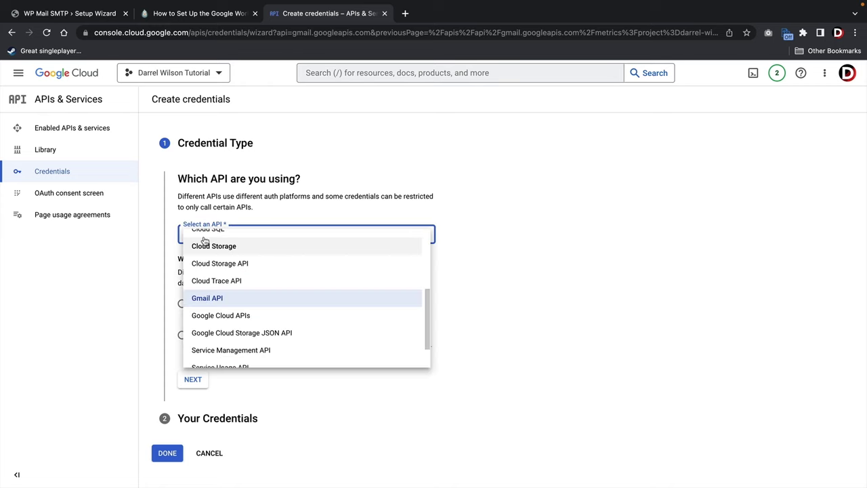
{"action": "left_click", "coordinate": [227, 298]}
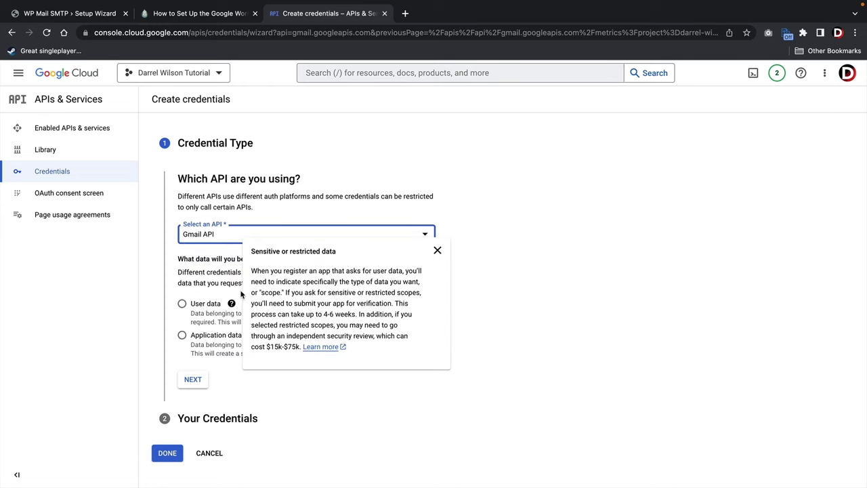
{"action": "left_click", "coordinate": [183, 305]}
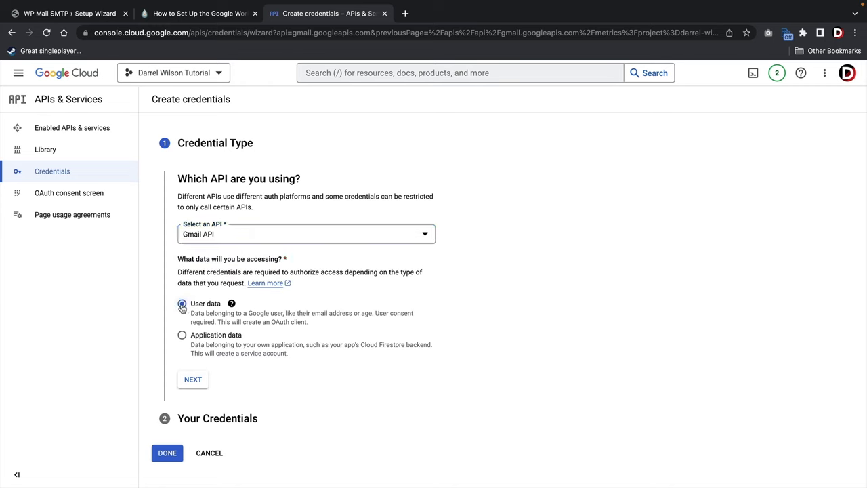
{"action": "left_click", "coordinate": [193, 381]}
{"action": "left_click", "coordinate": [326, 272]}
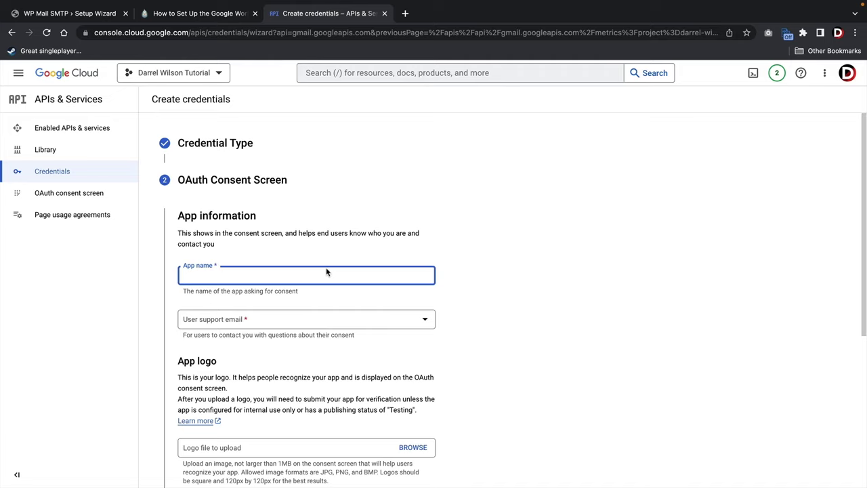
Name the app 'Elementor Pro Website', choose the account email for support, add the developer contact email, and save.
{"action": "type", "text": "Elementor Pro Website"}
{"action": "key", "text": "Tab"}
{"action": "left_click", "coordinate": [243, 324]}
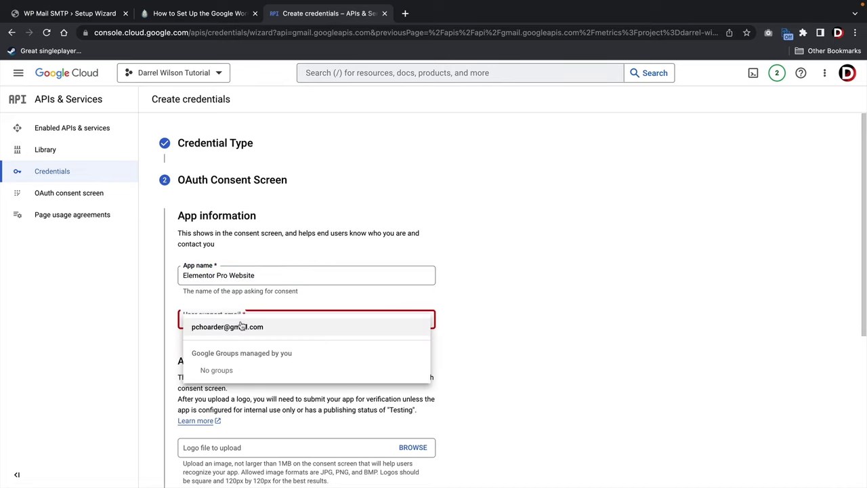
{"action": "left_click", "coordinate": [240, 326]}
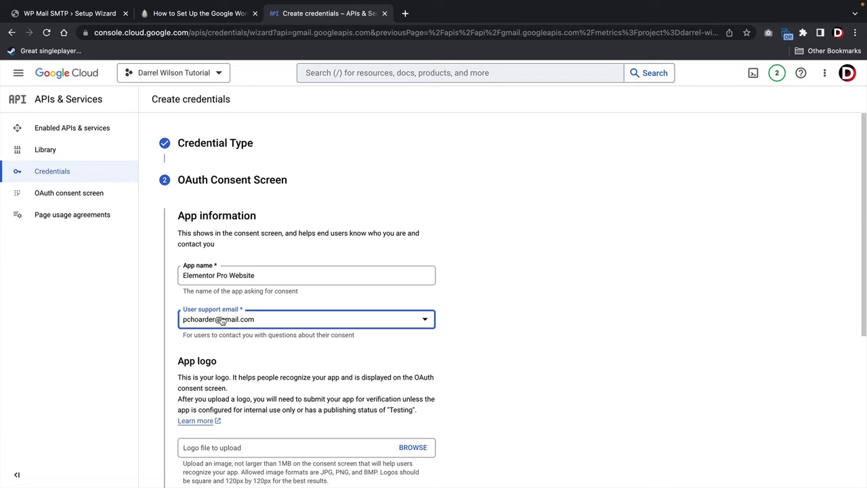
{"action": "scroll", "coordinate": [214, 324], "scroll_direction": "down", "scroll_amount": 3}
{"action": "scroll", "coordinate": [228, 317], "scroll_direction": "down", "scroll_amount": 5}
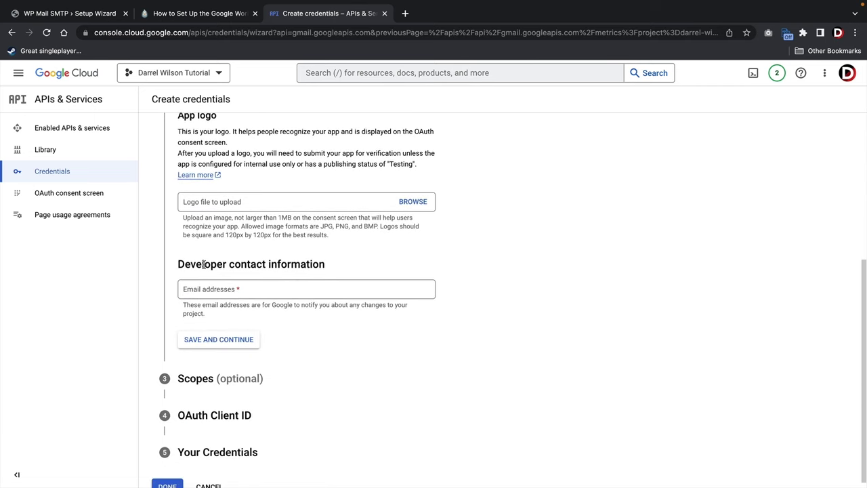
{"action": "left_click", "coordinate": [292, 290]}
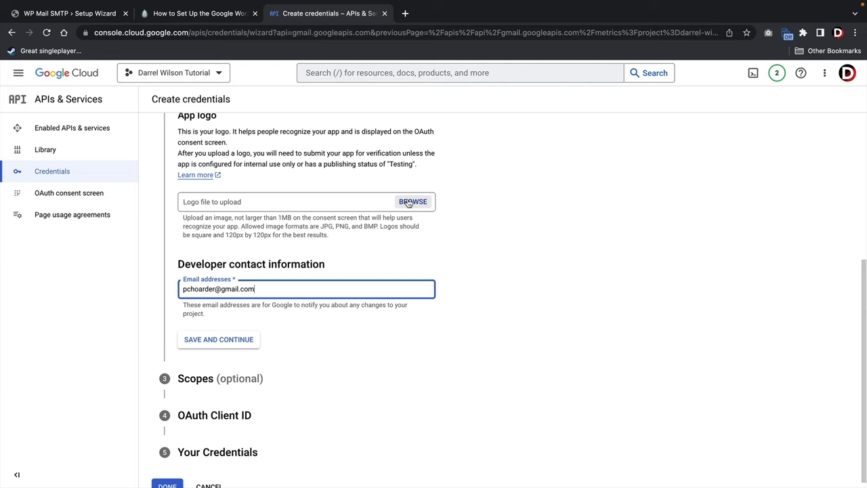
{"action": "left_click", "coordinate": [220, 340]}
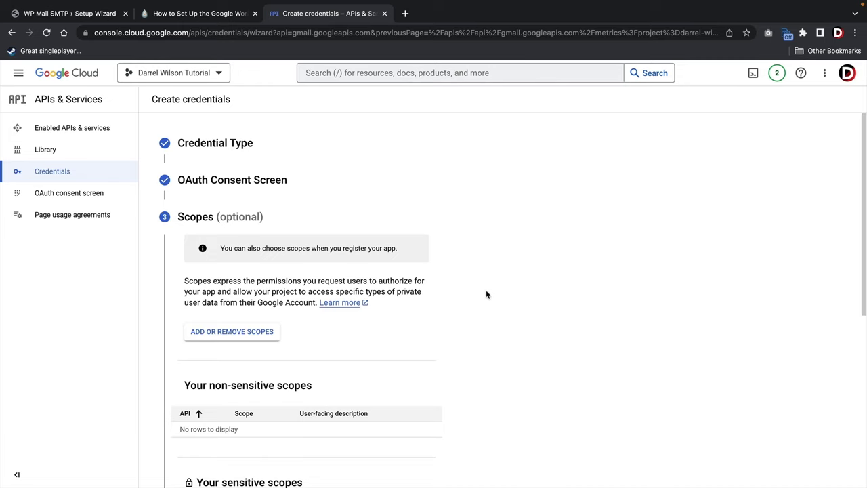
Skip the optional scopes and set the OAuth client's application type to Web application.
{"action": "scroll", "coordinate": [477, 283], "scroll_direction": "down", "scroll_amount": 5}
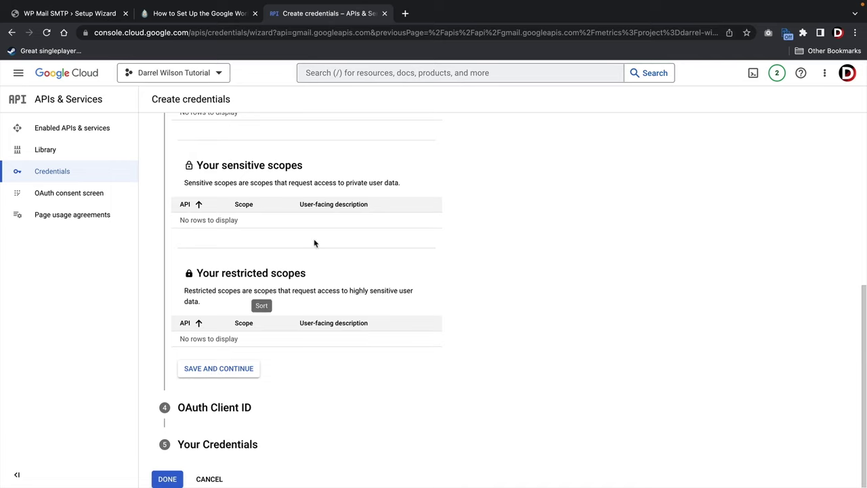
{"action": "left_click", "coordinate": [217, 371]}
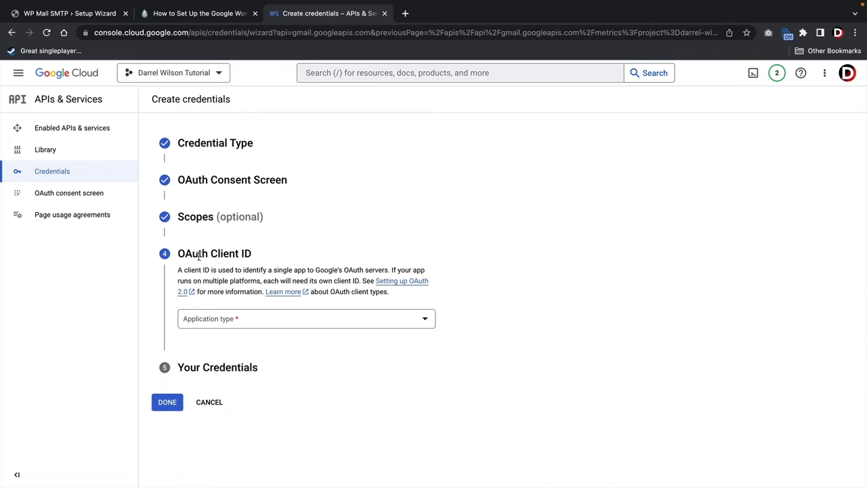
{"action": "left_click", "coordinate": [234, 319]}
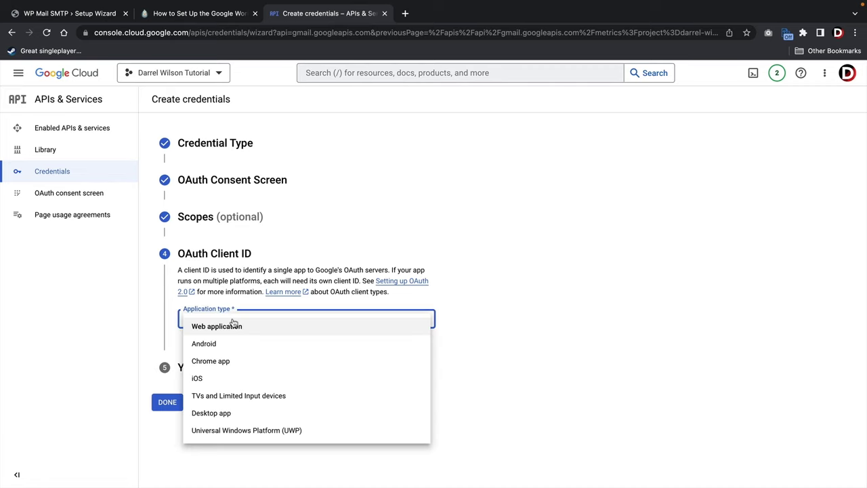
{"action": "left_click", "coordinate": [212, 328]}
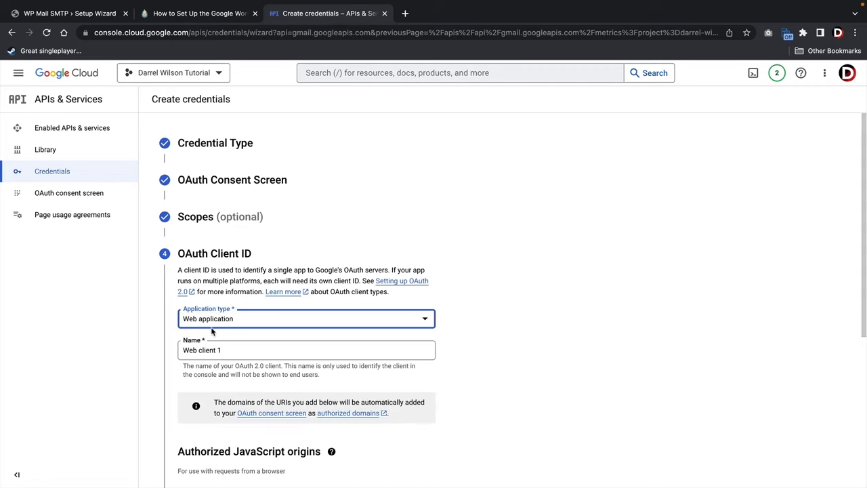
Replace the default OAuth client name with a custom name.
{"action": "scroll", "coordinate": [228, 324], "scroll_direction": "down", "scroll_amount": 1}
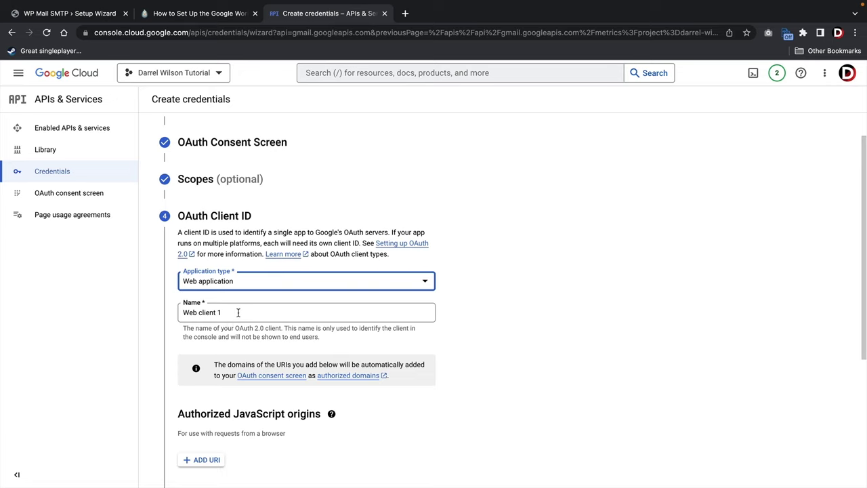
{"action": "left_click_drag", "start_coordinate": [238, 312], "coordinate": [175, 316]}
{"action": "type", "text": "Darrel Wilson"}
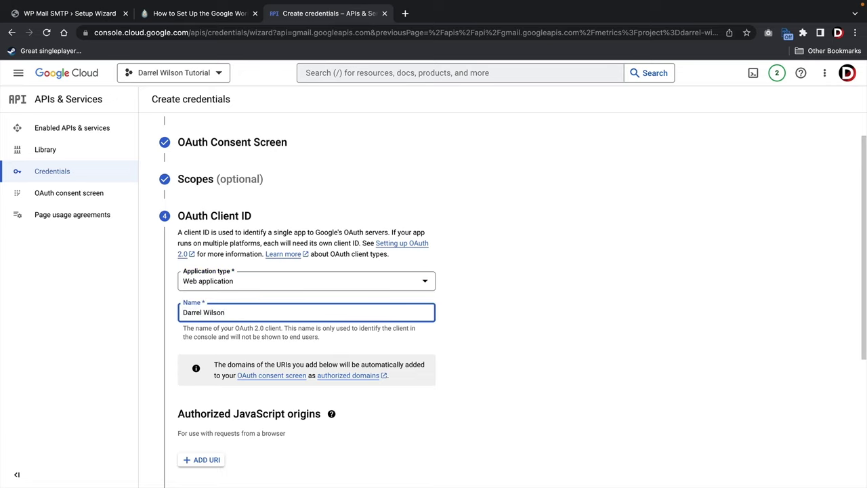
{"action": "scroll", "coordinate": [216, 316], "scroll_direction": "down", "scroll_amount": 5}
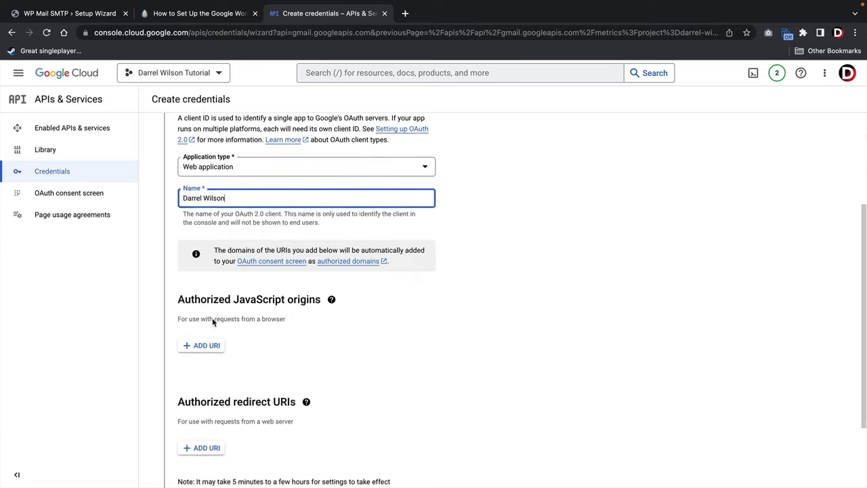
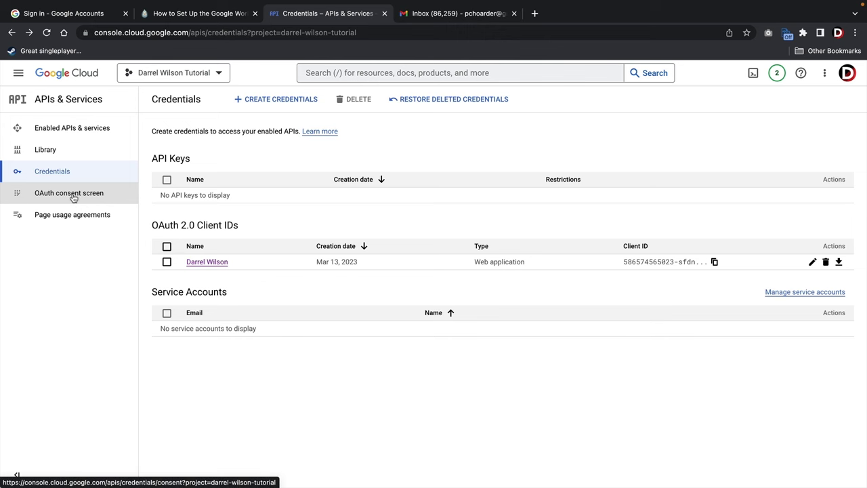
Publish the OAuth consent-screen app to production.
{"action": "left_click", "coordinate": [75, 197]}
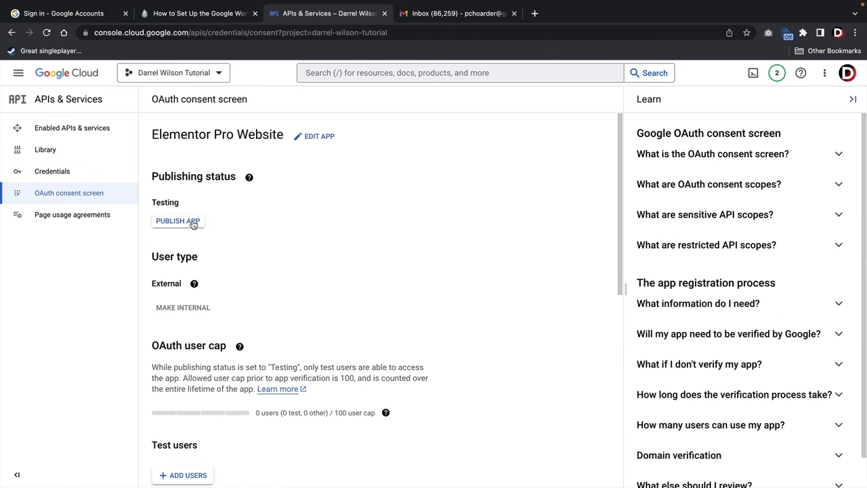
{"action": "left_click", "coordinate": [193, 225]}
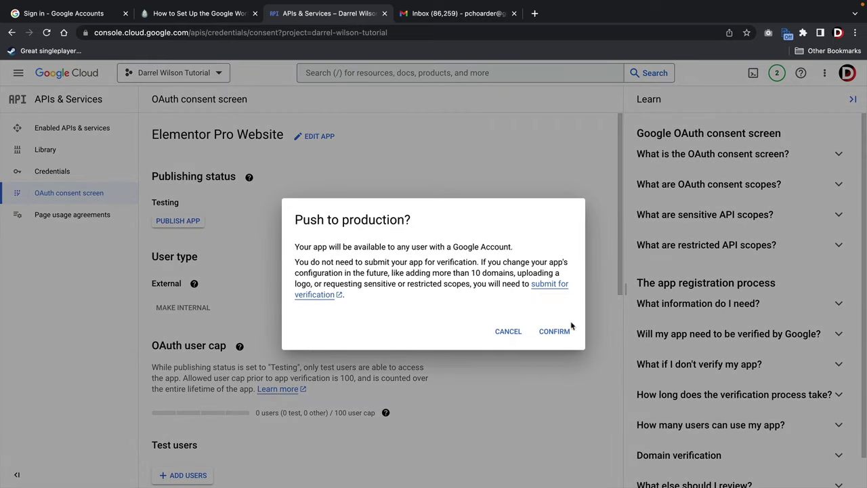
{"action": "left_click", "coordinate": [554, 331]}
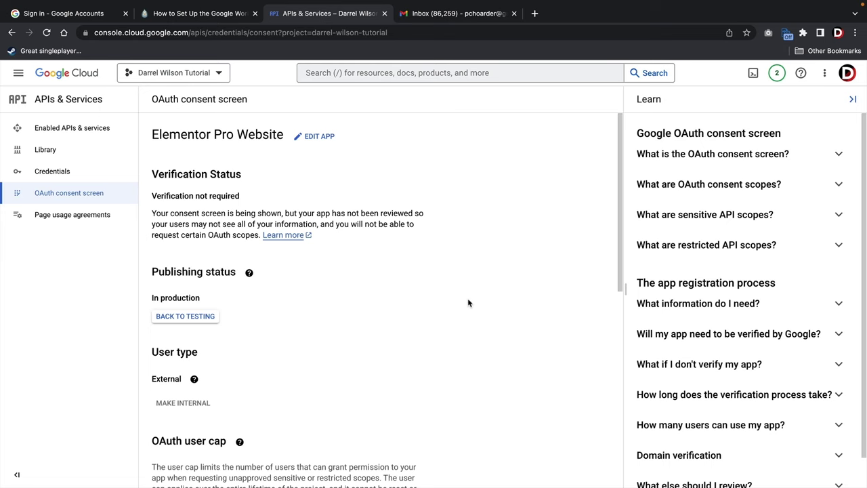
Check the In production status and External user type, then return to Credentials.
{"action": "scroll", "coordinate": [417, 282], "scroll_direction": "down", "scroll_amount": 10}
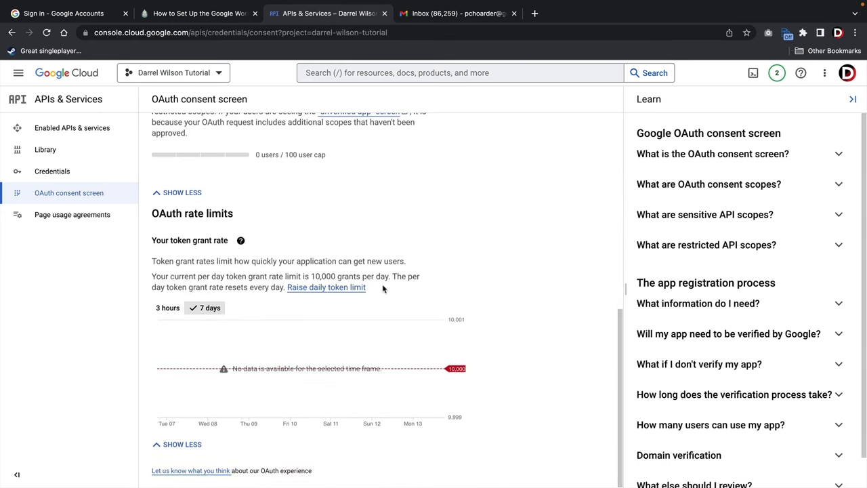
{"action": "scroll", "coordinate": [383, 283], "scroll_direction": "up", "scroll_amount": 10}
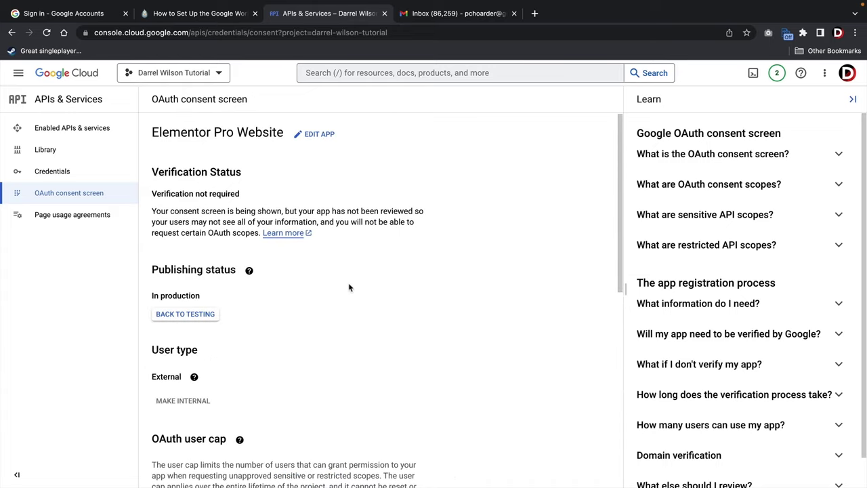
{"action": "left_click_drag", "start_coordinate": [165, 296], "coordinate": [188, 297]}
{"action": "left_click", "coordinate": [187, 298]}
{"action": "left_click_drag", "start_coordinate": [152, 378], "coordinate": [182, 376]}
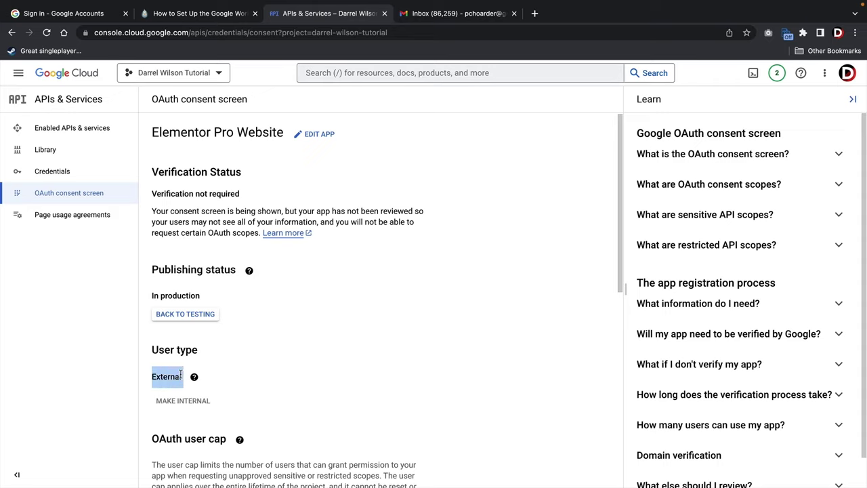
{"action": "left_click", "coordinate": [164, 349]}
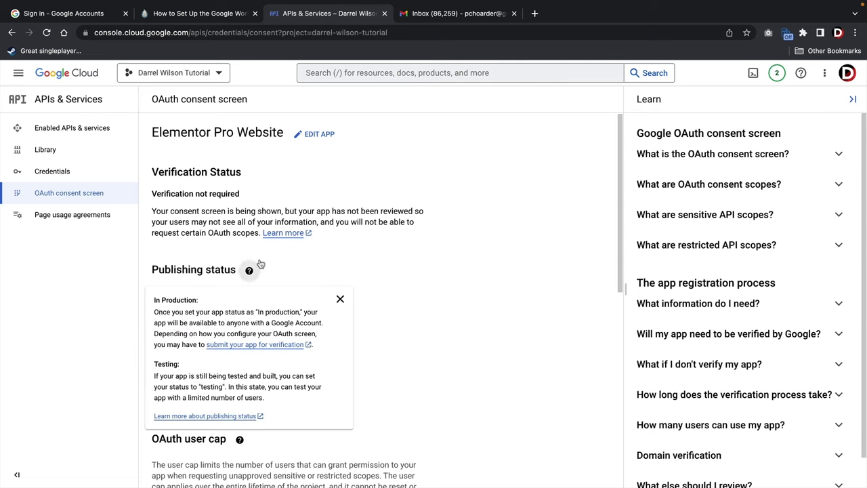
{"action": "left_click", "coordinate": [80, 171]}
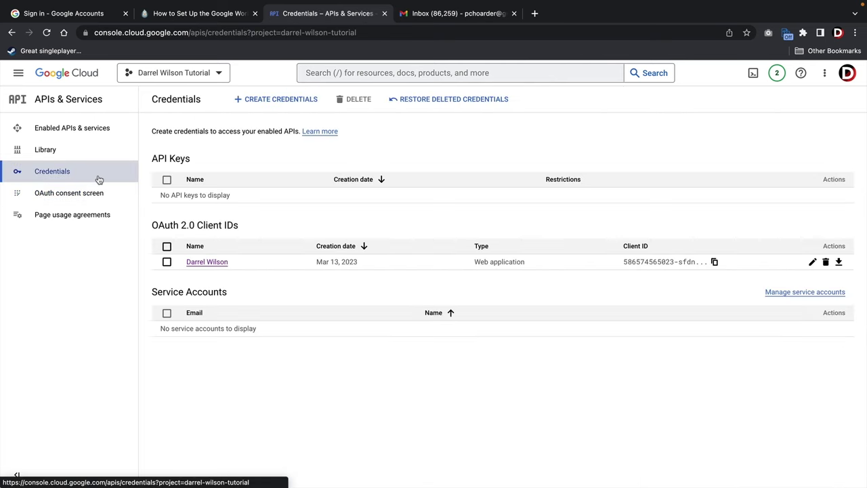
Copy the Client ID from the Web application OAuth client's details for WP Mail SMTP.
{"action": "left_click", "coordinate": [208, 261]}
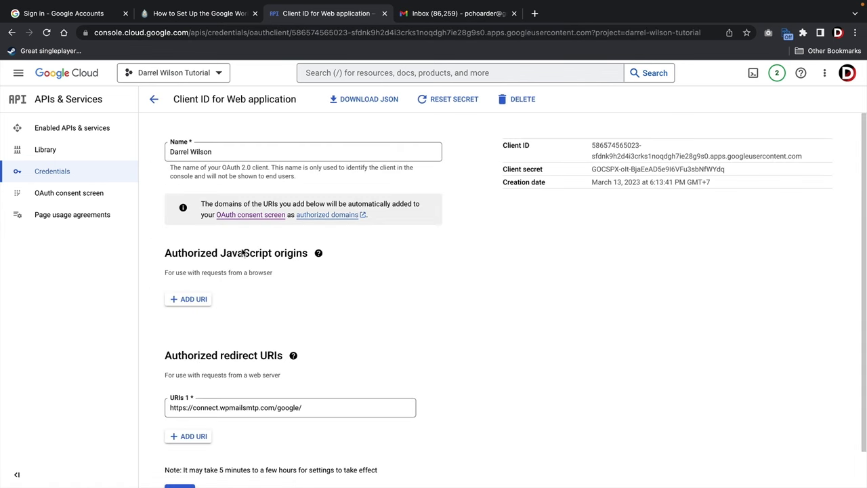
{"action": "triple_click", "coordinate": [609, 147]}
{"action": "right_click", "coordinate": [609, 147]}
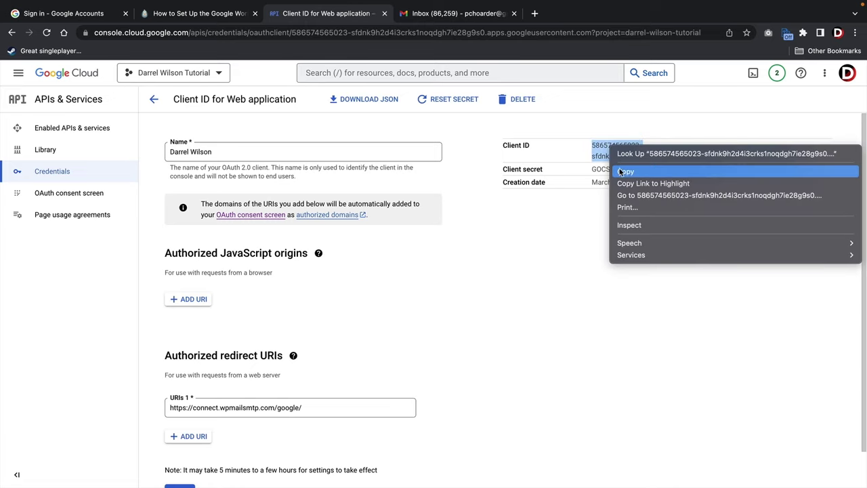
{"action": "left_click", "coordinate": [630, 170]}
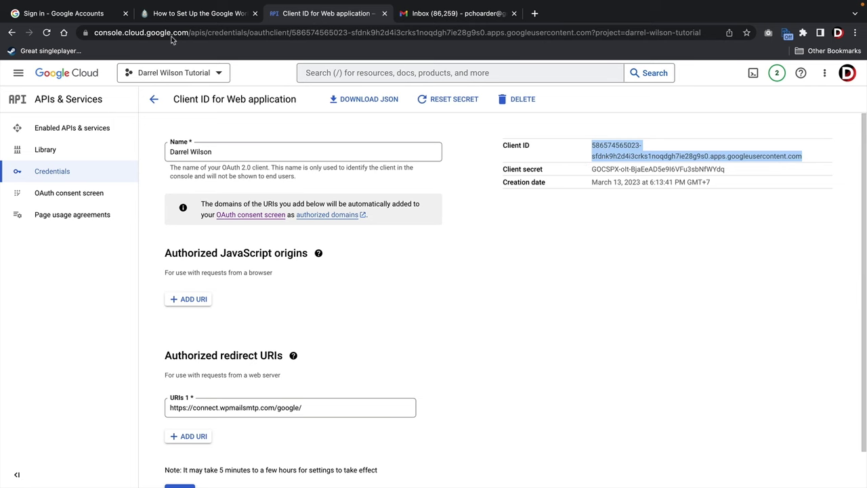
{"action": "key", "text": "super+1"}
Paste the Google Cloud Client ID and Client Secret into the Gmail mailer fields.
{"action": "triple_click", "coordinate": [272, 222]}
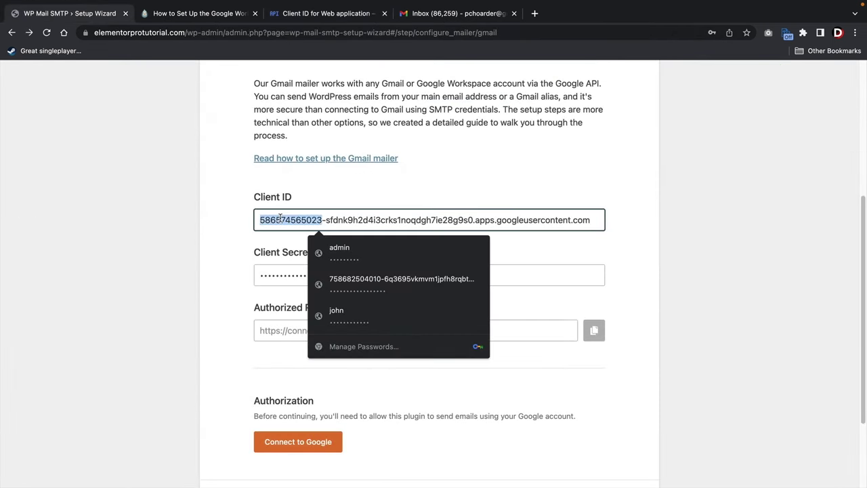
{"action": "right_click", "coordinate": [271, 221]}
{"action": "left_click", "coordinate": [305, 312]}
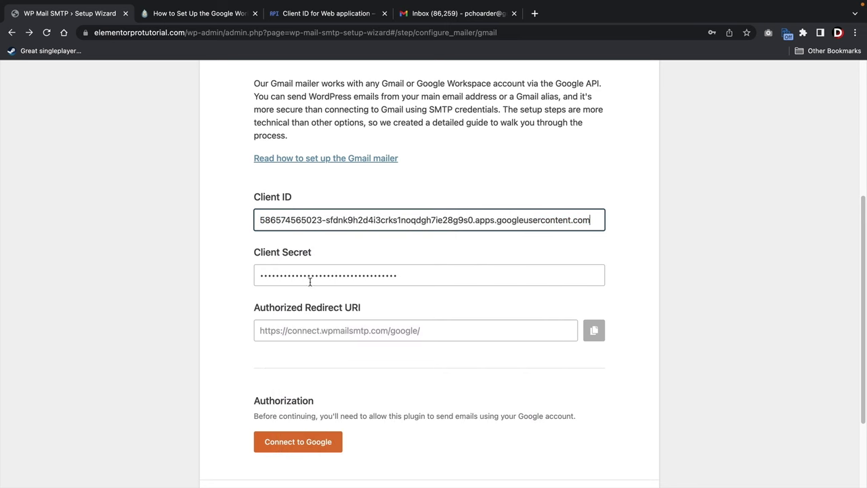
{"action": "left_click", "coordinate": [343, 17]}
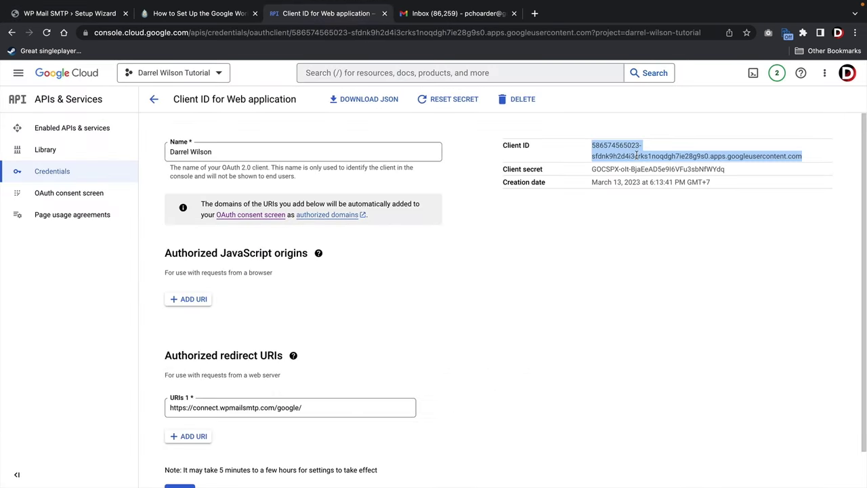
{"action": "triple_click", "coordinate": [642, 169]}
{"action": "right_click", "coordinate": [644, 170]}
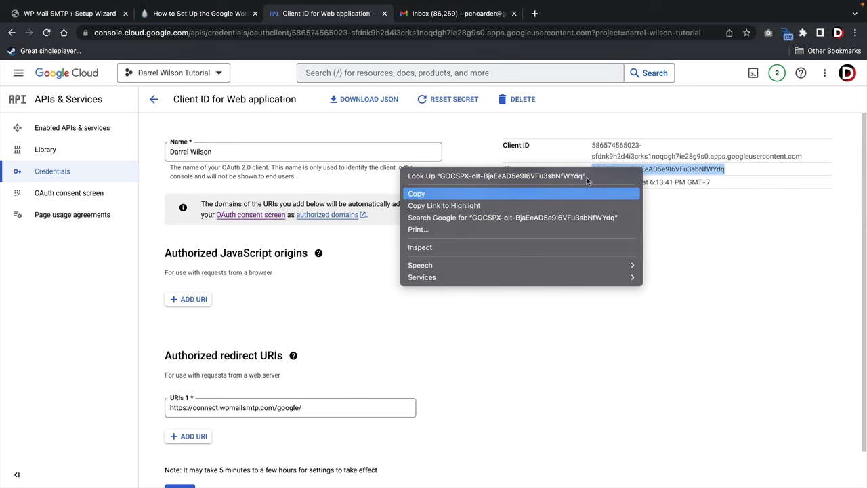
{"action": "left_click", "coordinate": [613, 194]}
{"action": "left_click", "coordinate": [91, 16]}
{"action": "triple_click", "coordinate": [299, 271]}
{"action": "right_click", "coordinate": [299, 271]}
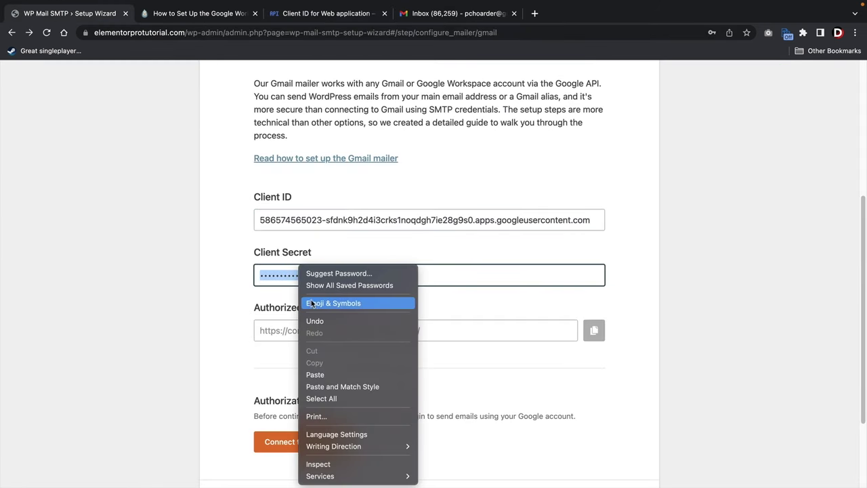
{"action": "left_click", "coordinate": [315, 374]}
Review the Authorized Redirect URI and start the Connect to Google authorization.
{"action": "left_click_drag", "start_coordinate": [261, 308], "coordinate": [366, 309]}
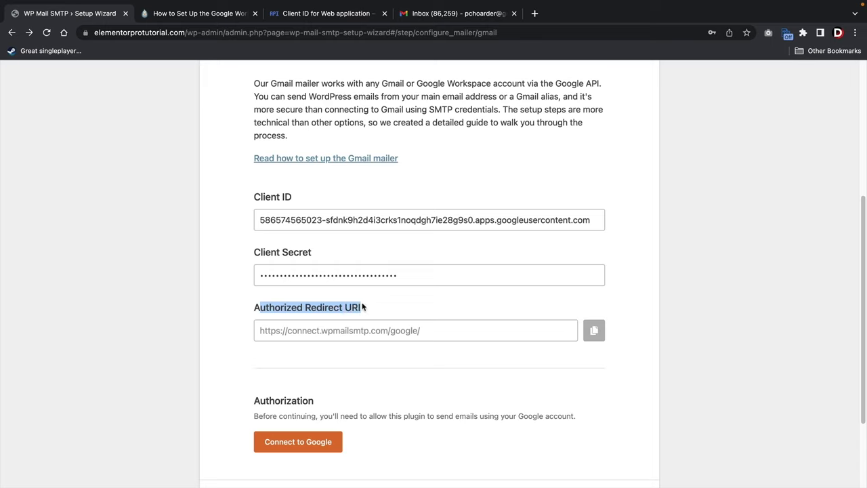
{"action": "left_click", "coordinate": [76, 357]}
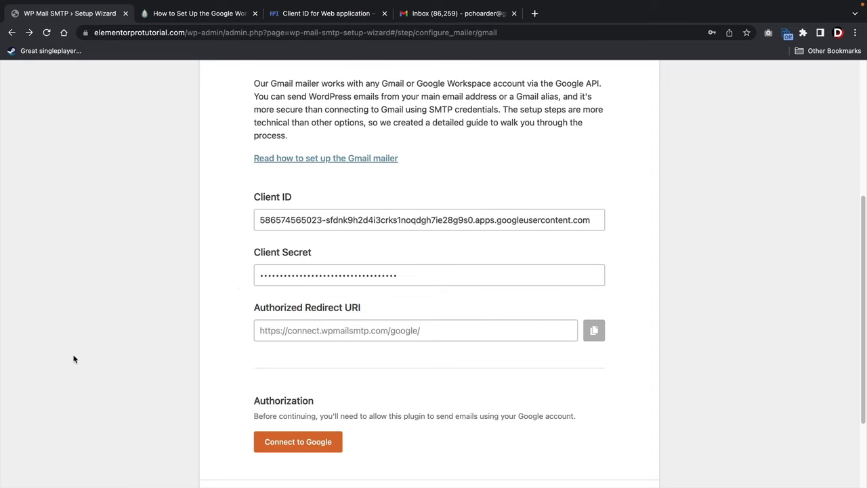
{"action": "left_click", "coordinate": [311, 442]}
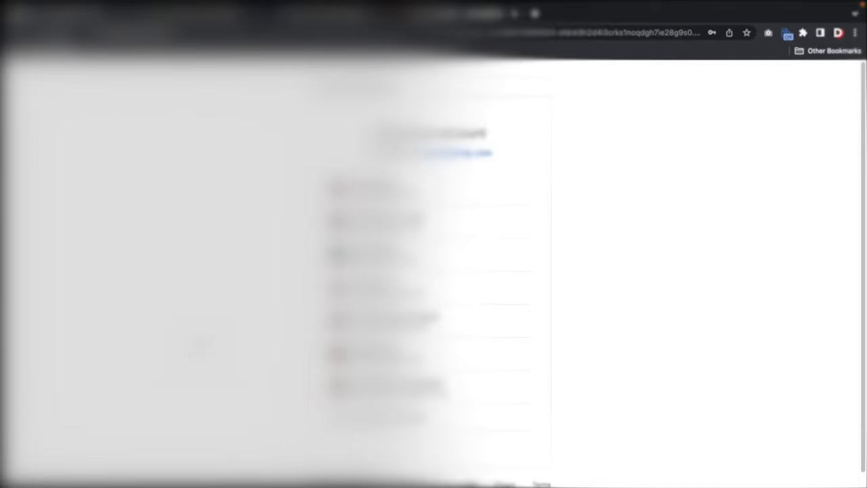
Pick the Gmail account, bypass the unverified-app warning, and grant wpmailsmtp.com access.
{"action": "left_click", "coordinate": [366, 189]}
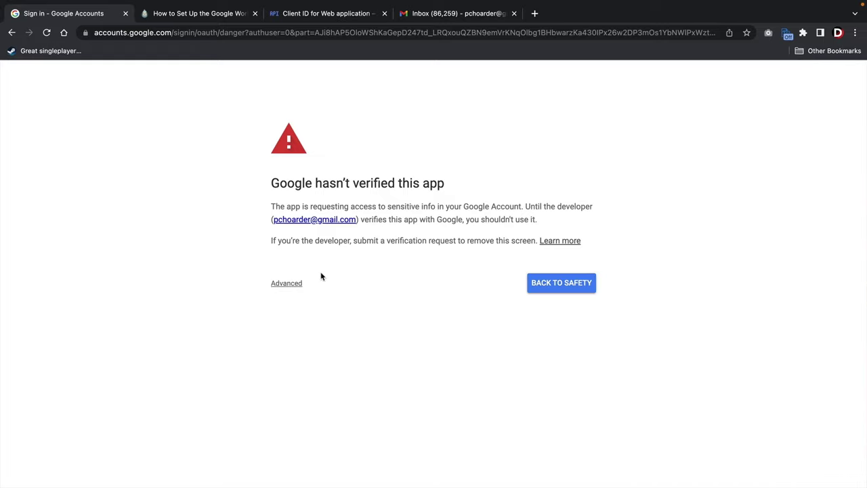
{"action": "left_click", "coordinate": [284, 288]}
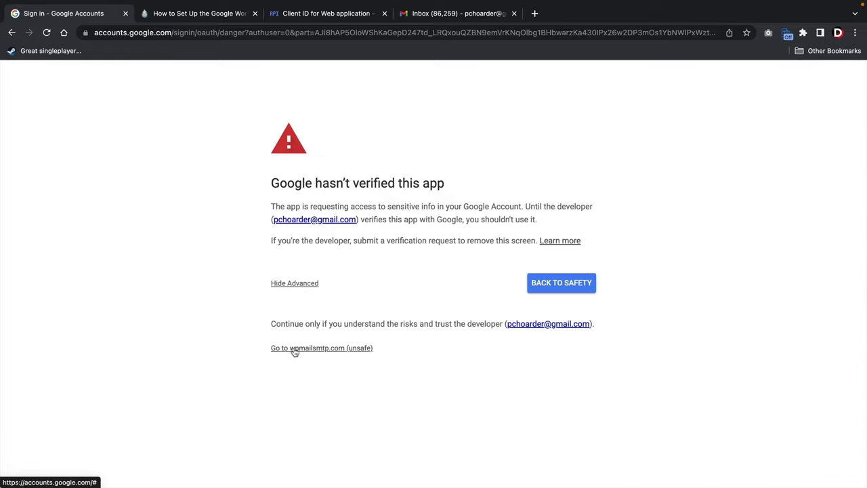
{"action": "left_click", "coordinate": [323, 350]}
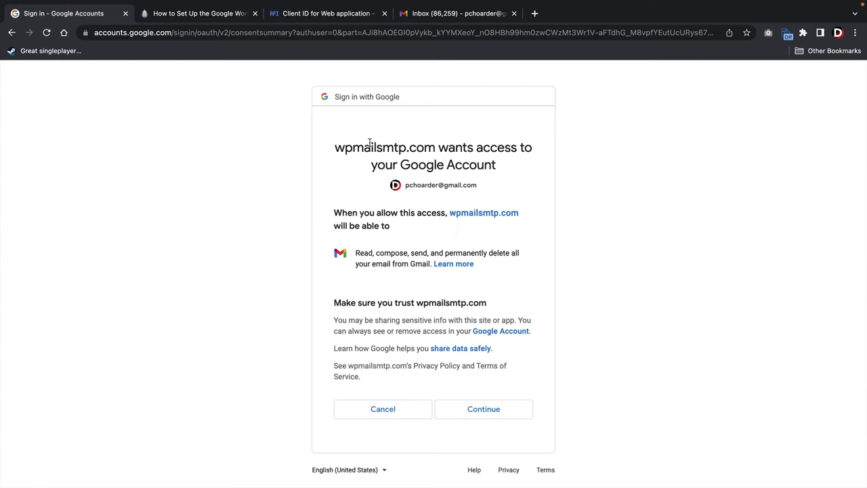
{"action": "left_click_drag", "start_coordinate": [354, 147], "coordinate": [501, 163]}
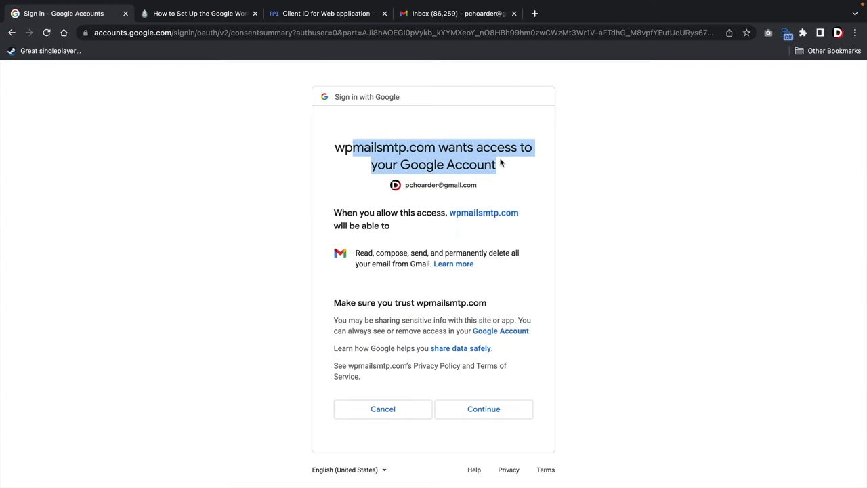
{"action": "left_click", "coordinate": [502, 164]}
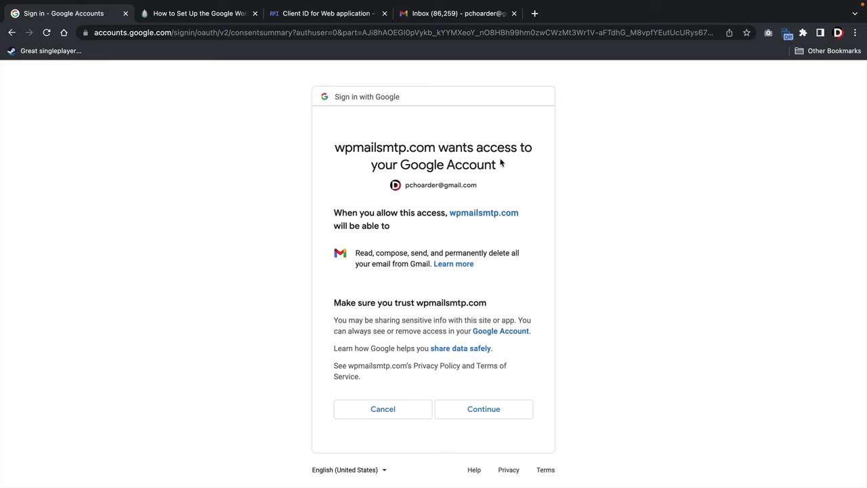
{"action": "left_click", "coordinate": [487, 410]}
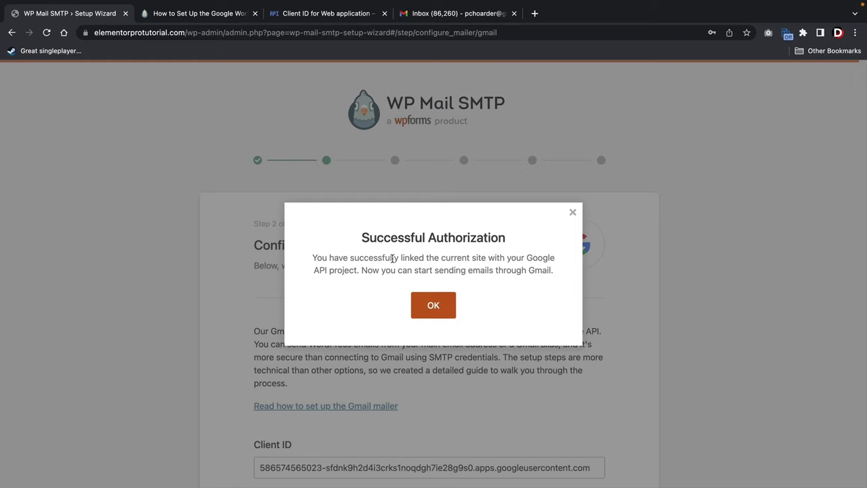
Dismiss the Successful Authorization message and save the Gmail mailer settings.
{"action": "left_click", "coordinate": [436, 307]}
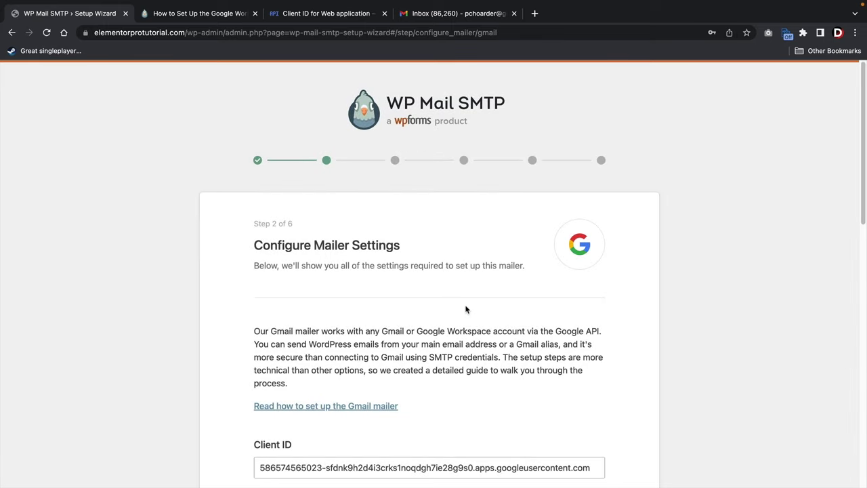
{"action": "scroll", "coordinate": [465, 309], "scroll_direction": "down", "scroll_amount": 10}
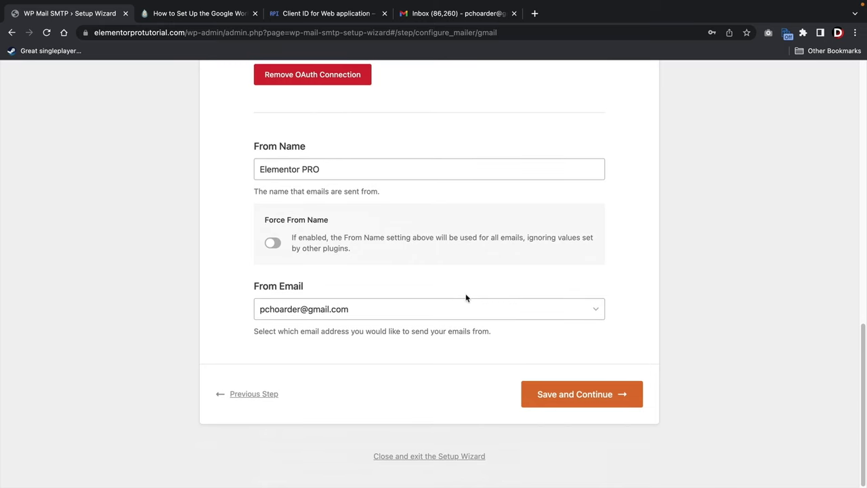
{"action": "left_click", "coordinate": [583, 397]}
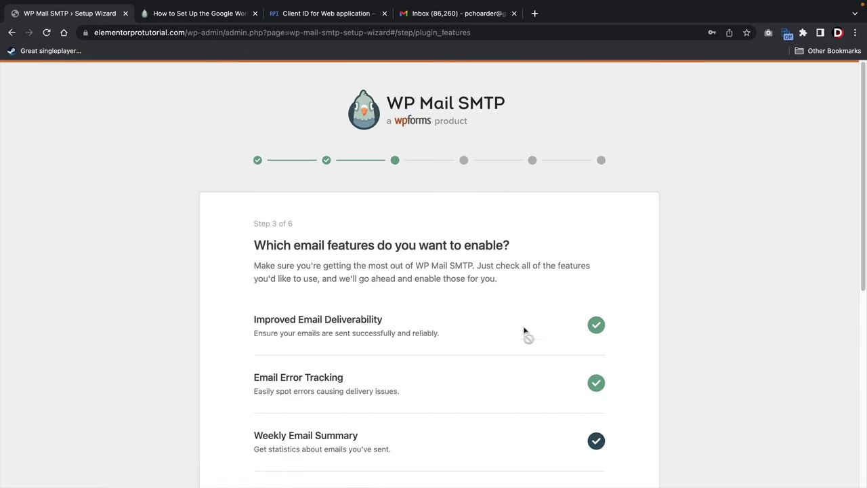
Keep the default email features and replace the recommendations email with the Gmail address.
{"action": "scroll", "coordinate": [500, 303], "scroll_direction": "down", "scroll_amount": 5}
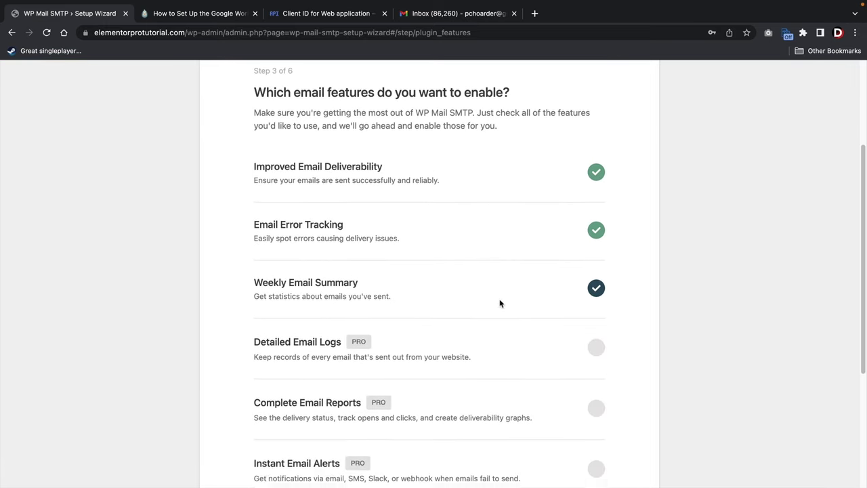
{"action": "left_click", "coordinate": [571, 398]}
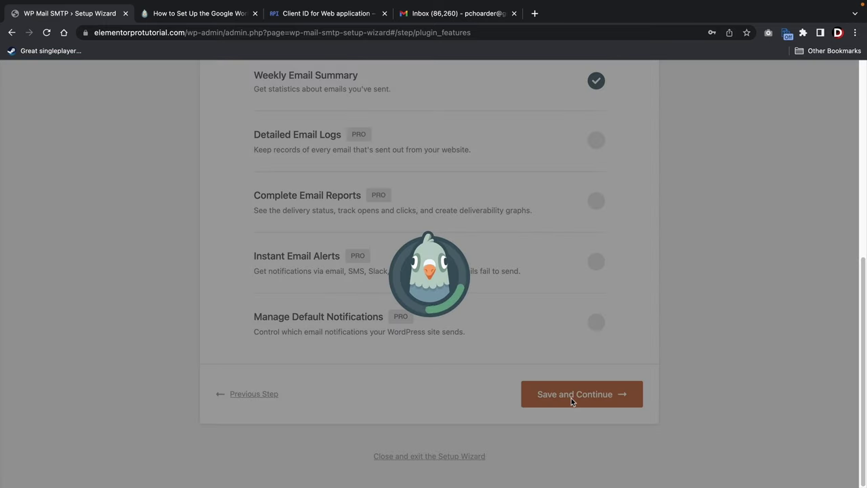
{"action": "scroll", "coordinate": [585, 413], "scroll_direction": "down", "scroll_amount": 1}
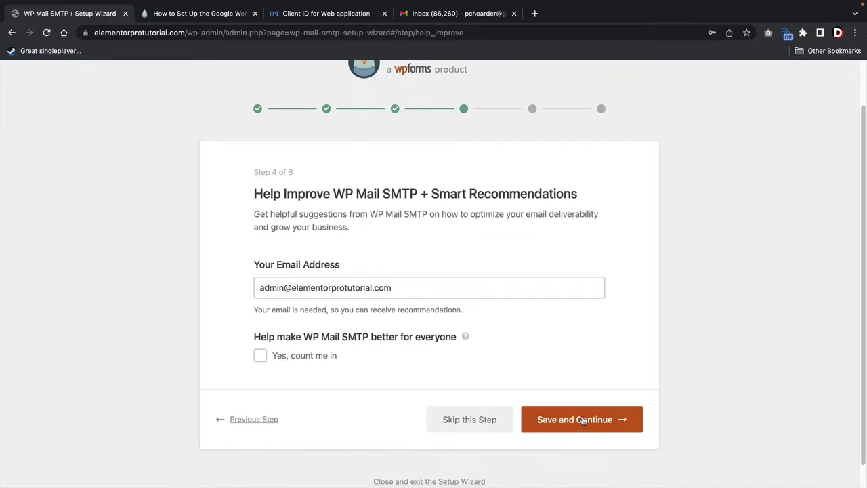
{"action": "left_click_drag", "start_coordinate": [404, 288], "coordinate": [205, 291]}
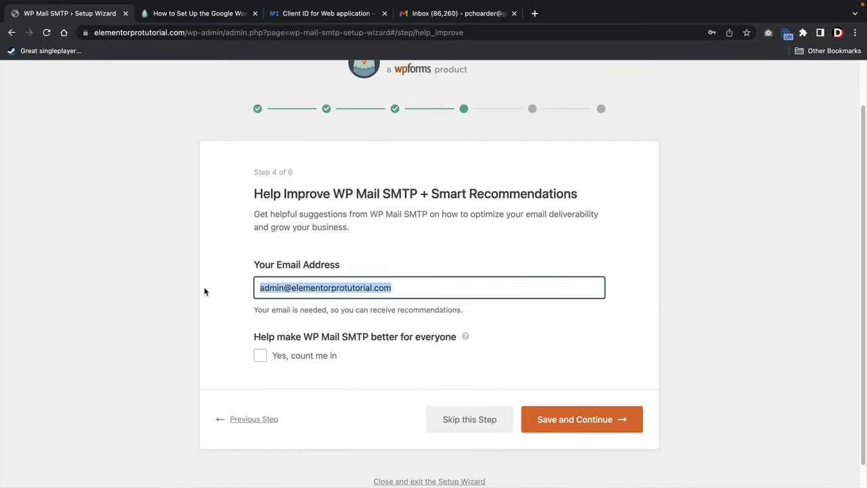
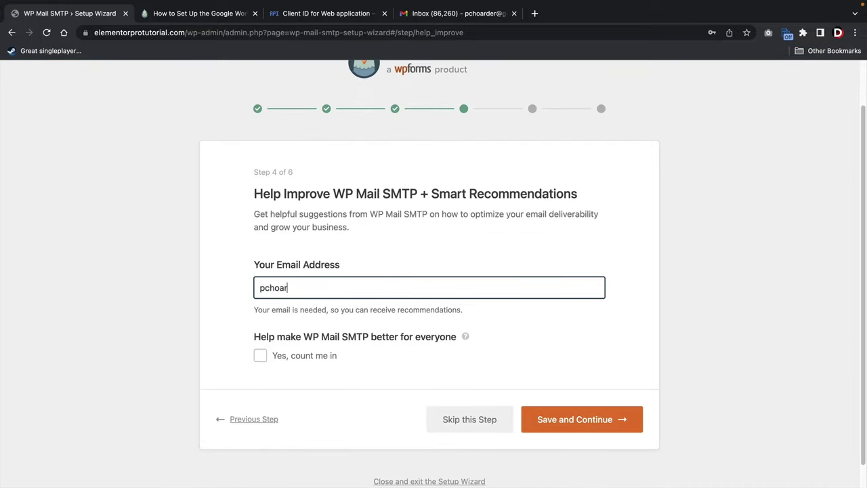
{"action": "left_click", "coordinate": [568, 425]}
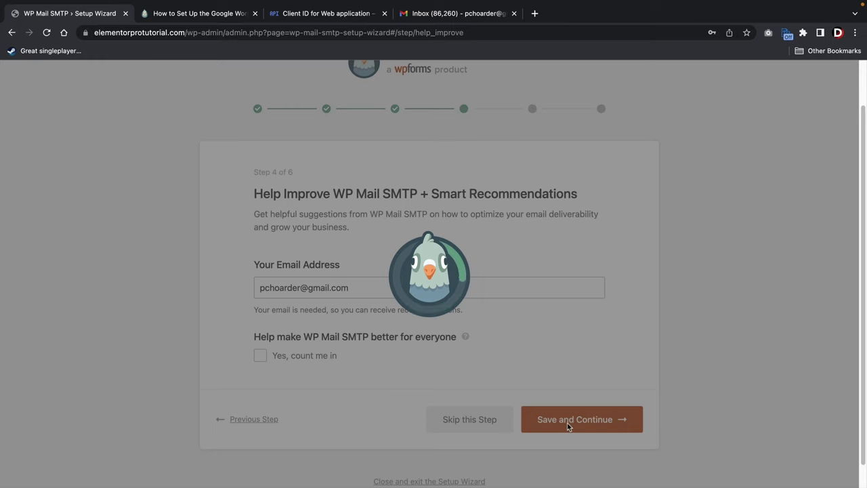
Skip the license key step to reach the setup-complete screen.
{"action": "scroll", "coordinate": [567, 424], "scroll_direction": "down", "scroll_amount": 2}
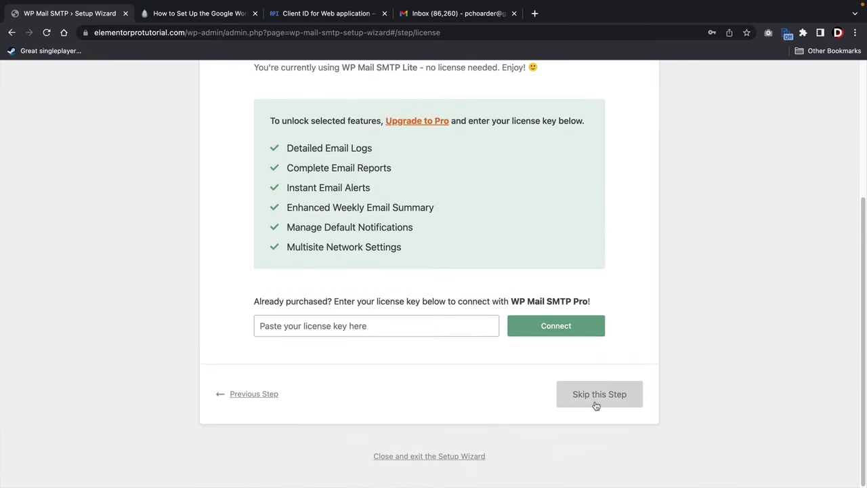
{"action": "left_click", "coordinate": [596, 404]}
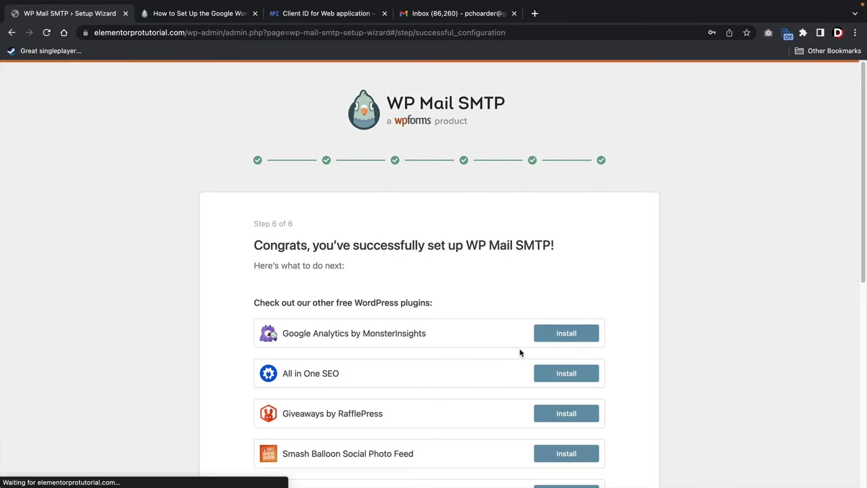
{"action": "scroll", "coordinate": [437, 323], "scroll_direction": "down", "scroll_amount": 4}
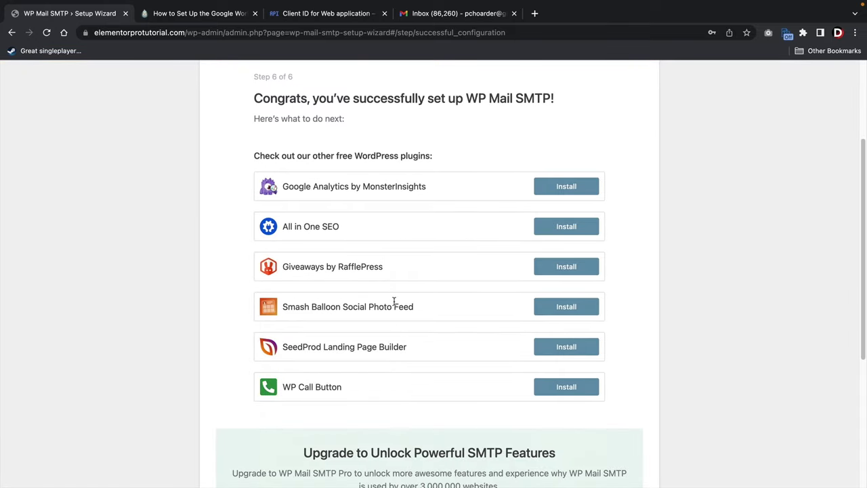
{"action": "scroll", "coordinate": [498, 346], "scroll_direction": "down", "scroll_amount": 6}
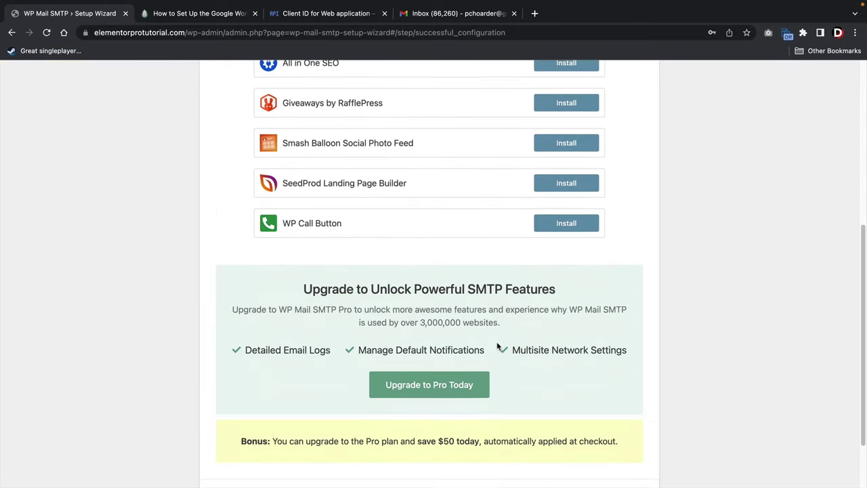
Finish setup, verify the connected Gmail account in General settings, and save the settings.
{"action": "left_click", "coordinate": [564, 438]}
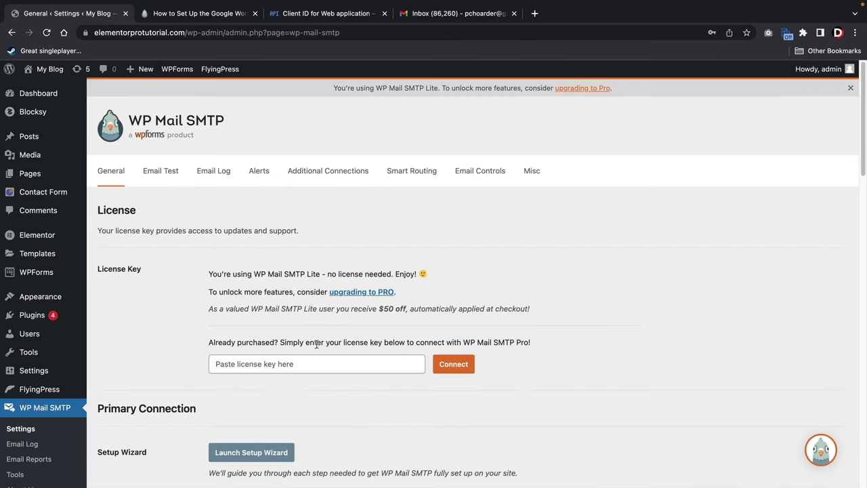
{"action": "scroll", "coordinate": [204, 245], "scroll_direction": "down", "scroll_amount": 5}
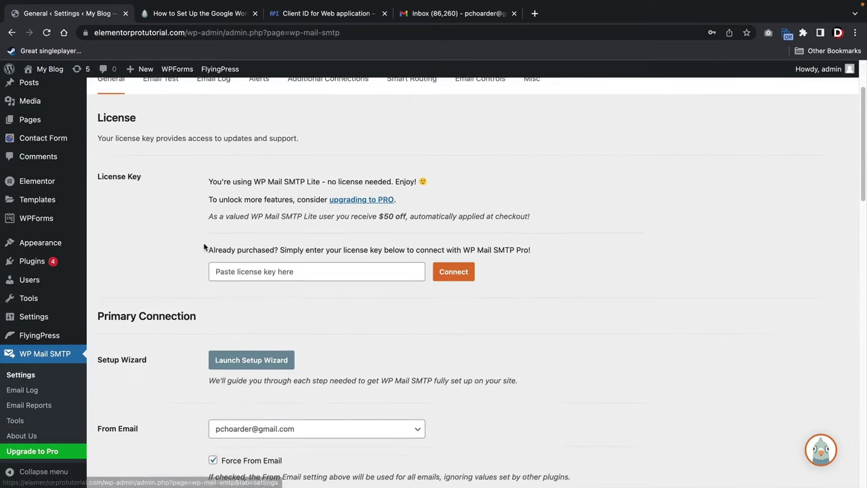
{"action": "scroll", "coordinate": [204, 246], "scroll_direction": "down", "scroll_amount": 8}
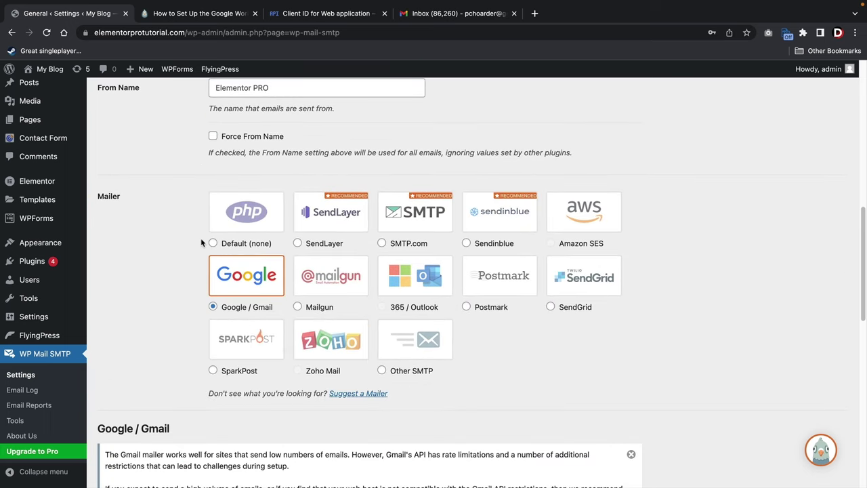
{"action": "scroll", "coordinate": [201, 239], "scroll_direction": "down", "scroll_amount": 8}
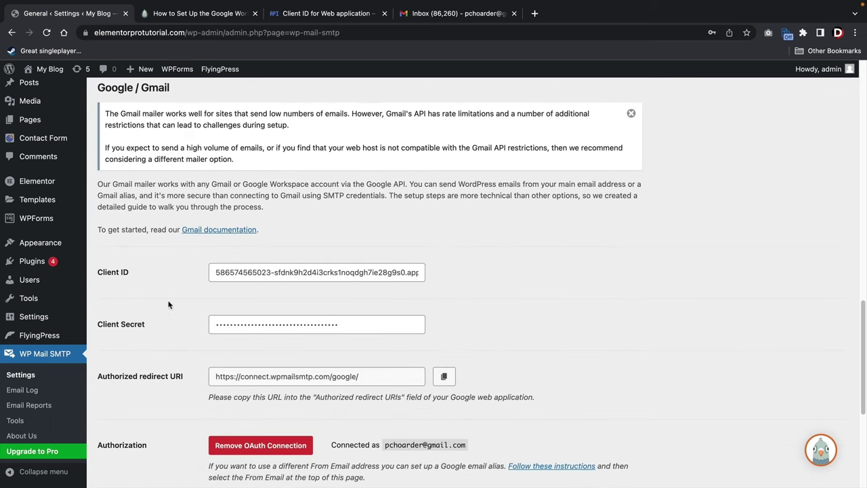
{"action": "scroll", "coordinate": [204, 314], "scroll_direction": "down", "scroll_amount": 4}
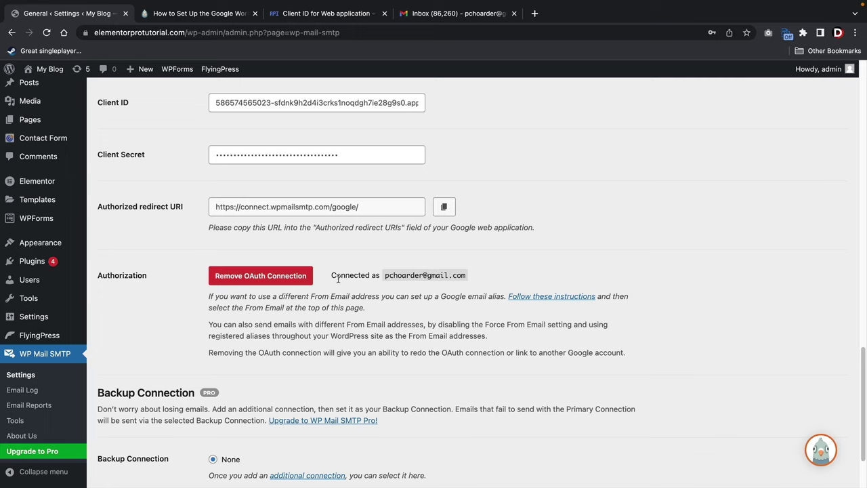
{"action": "left_click_drag", "start_coordinate": [338, 279], "coordinate": [472, 281]}
{"action": "left_click", "coordinate": [425, 274]}
{"action": "scroll", "coordinate": [367, 273], "scroll_direction": "down", "scroll_amount": 3}
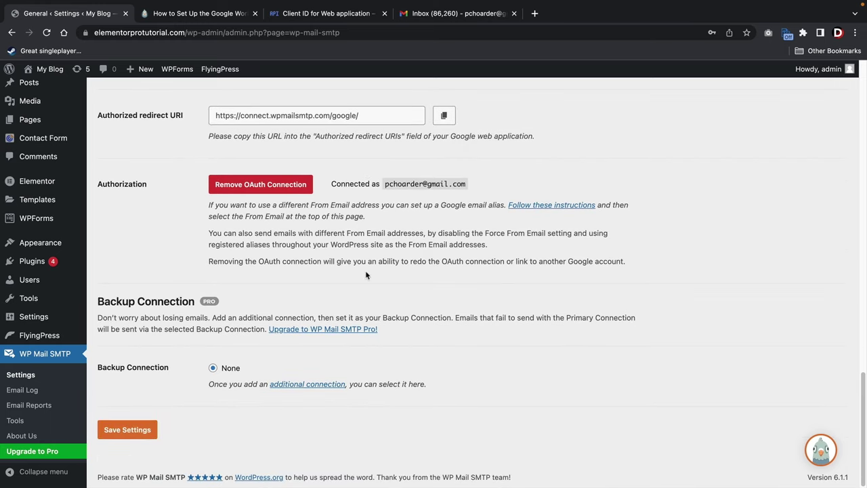
{"action": "left_click", "coordinate": [124, 437]}
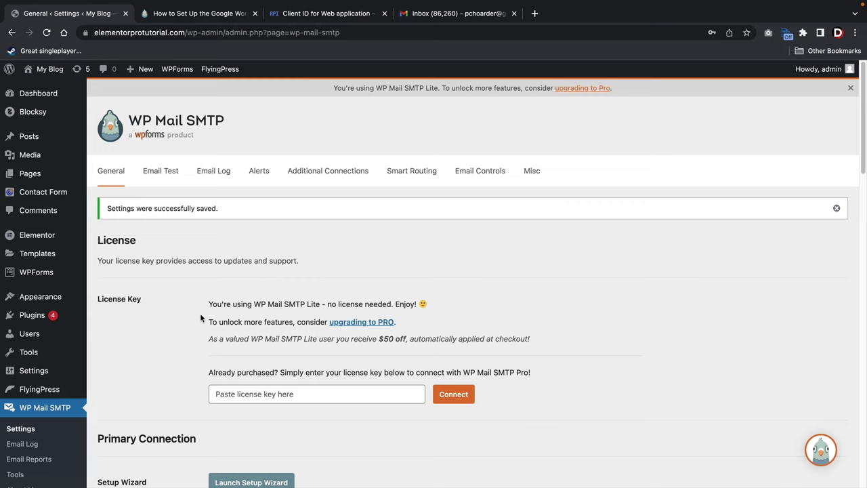
Visit the public site and go to the Contact Us page.
{"action": "mouse_move", "coordinate": [49, 71]}
{"action": "left_click", "coordinate": [50, 89]}
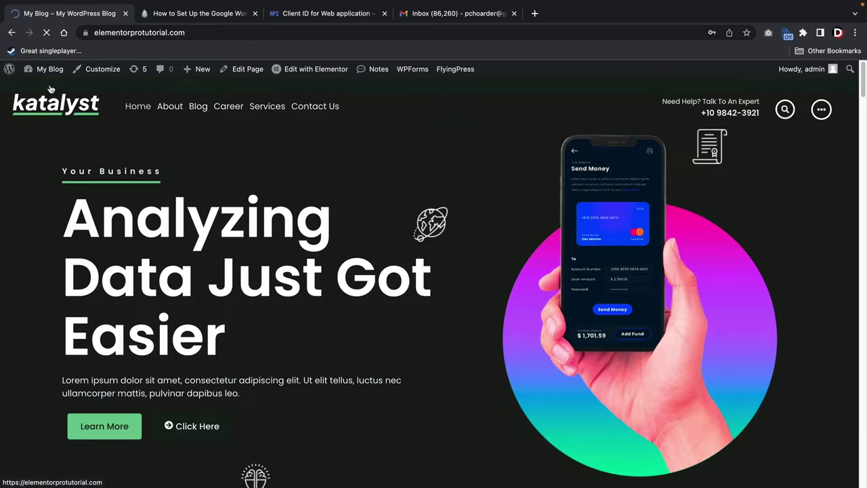
{"action": "left_click", "coordinate": [344, 109]}
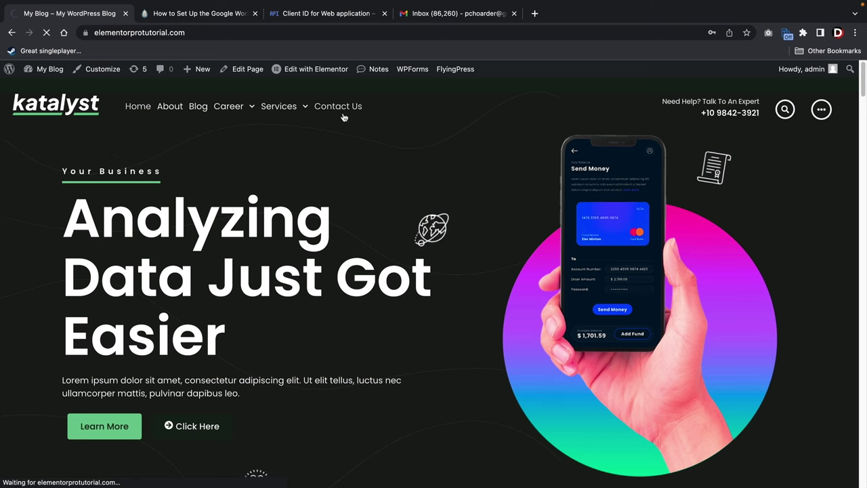
Fill the form with a first name, service Seo, the contact's e-mail, message 'great tutorial', and submit.
{"action": "scroll", "coordinate": [427, 215], "scroll_direction": "down", "scroll_amount": 3}
{"action": "left_click", "coordinate": [457, 122]}
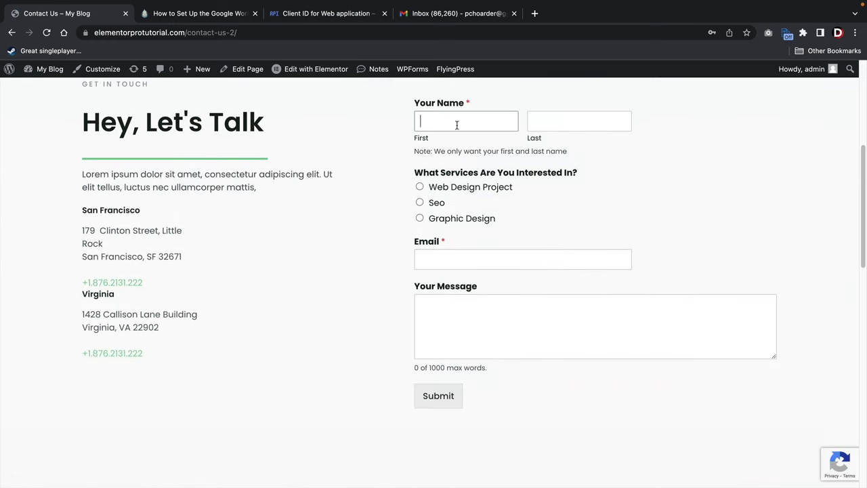
{"action": "type", "text": "d"}
{"action": "key", "text": "Tab"}
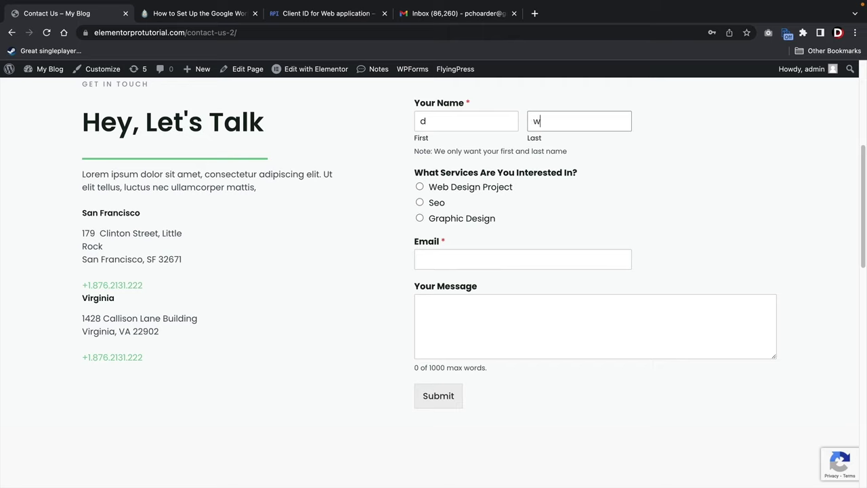
{"action": "left_click", "coordinate": [419, 202]}
{"action": "left_click", "coordinate": [436, 250]}
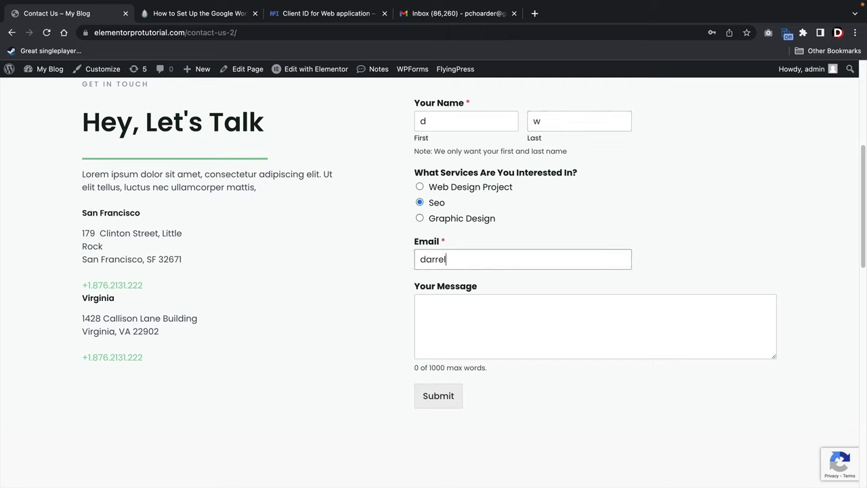
{"action": "key", "text": "Tab"}
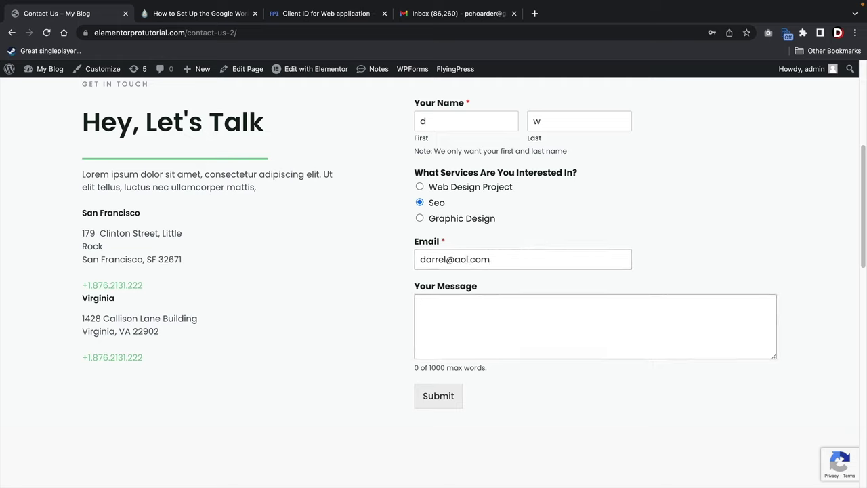
{"action": "type", "text": "f"}
{"action": "key", "text": "BackSpace"}
{"action": "type", "text": "great tutorial!"}
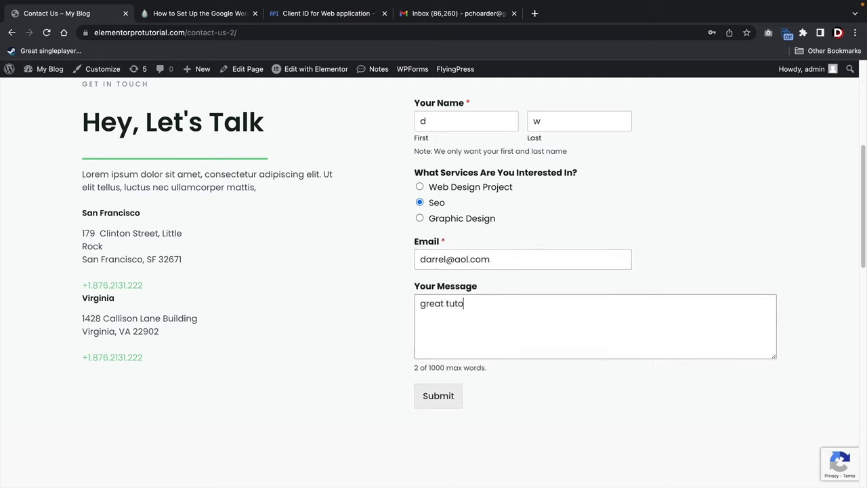
{"action": "left_click", "coordinate": [441, 396]}
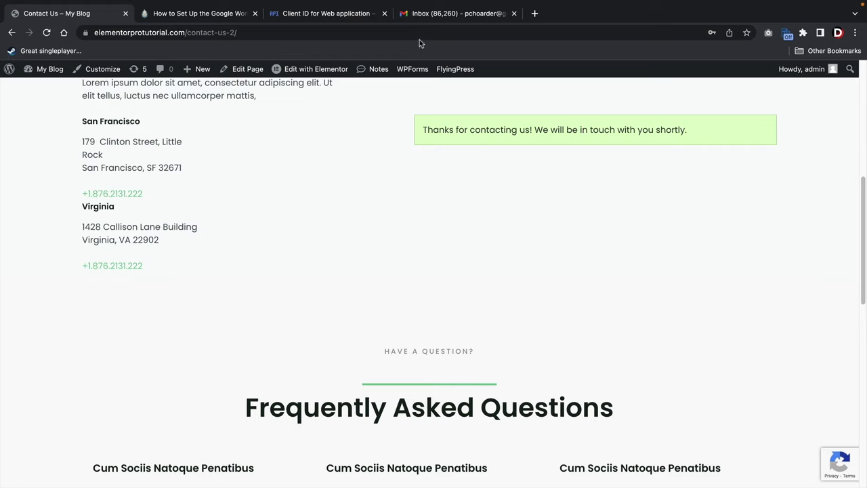
Open the Elementor PRO Website notification email at the top of the Gmail inbox.
{"action": "left_click", "coordinate": [428, 17]}
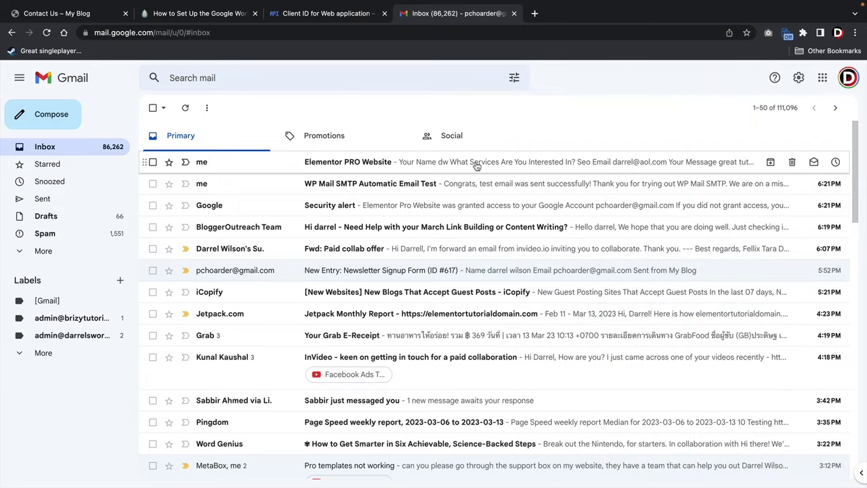
{"action": "left_click", "coordinate": [477, 166]}
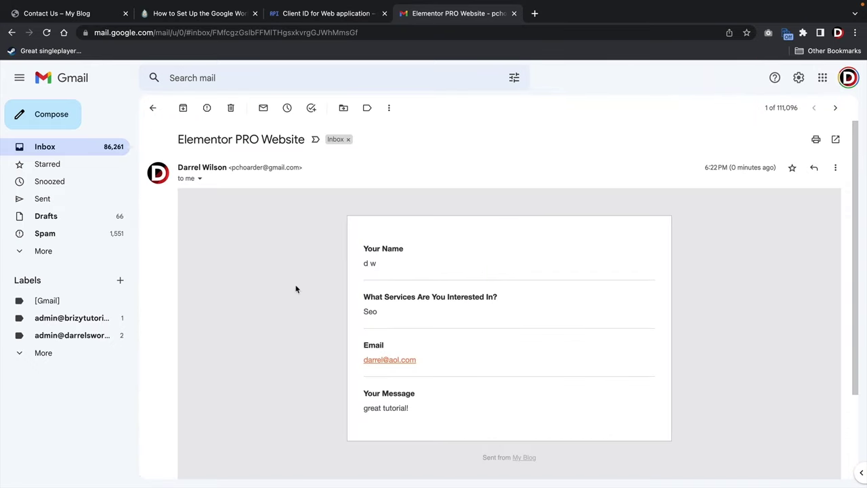
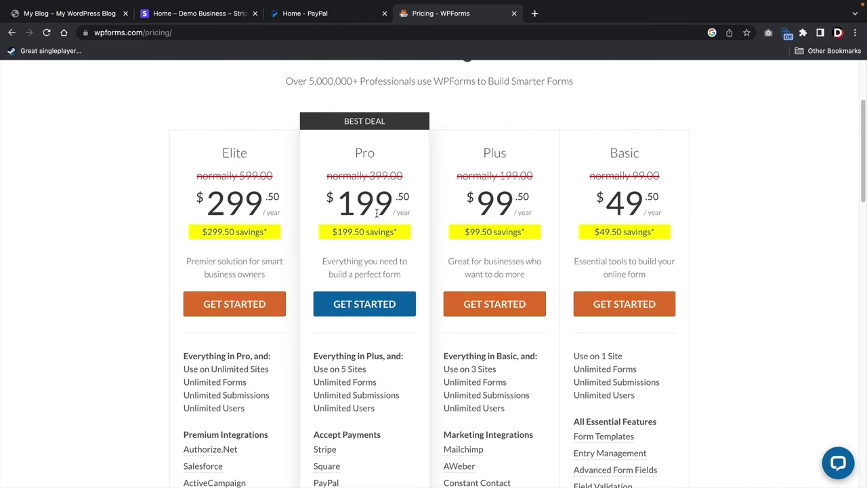
Start checkout for the Pro plan to reach the WPForms account page with the Elite licence.
{"action": "scroll", "coordinate": [378, 261], "scroll_direction": "down", "scroll_amount": 3}
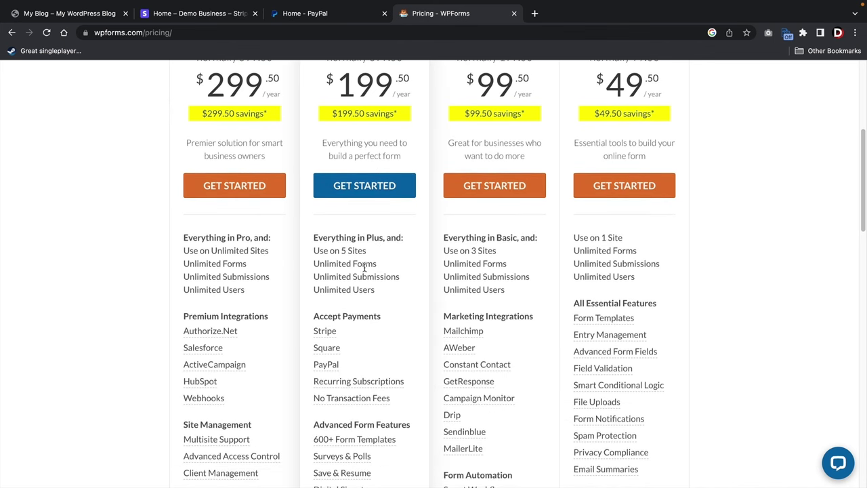
{"action": "mouse_move", "coordinate": [334, 326]}
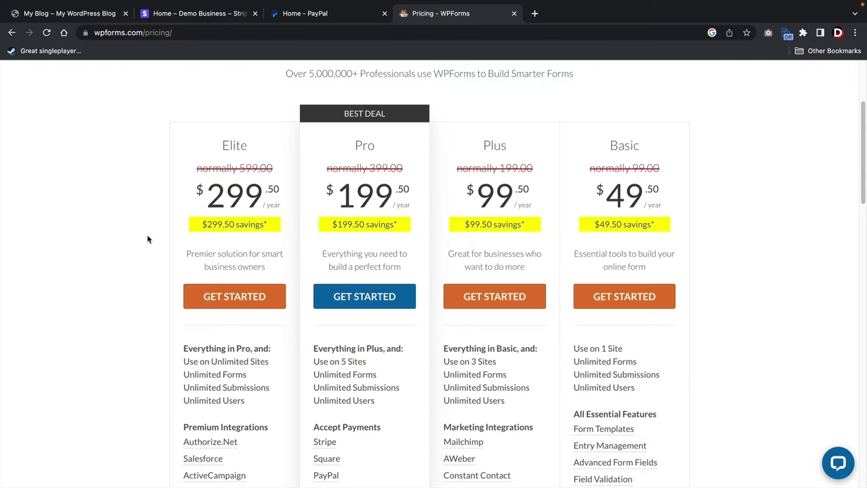
{"action": "left_click", "coordinate": [366, 297]}
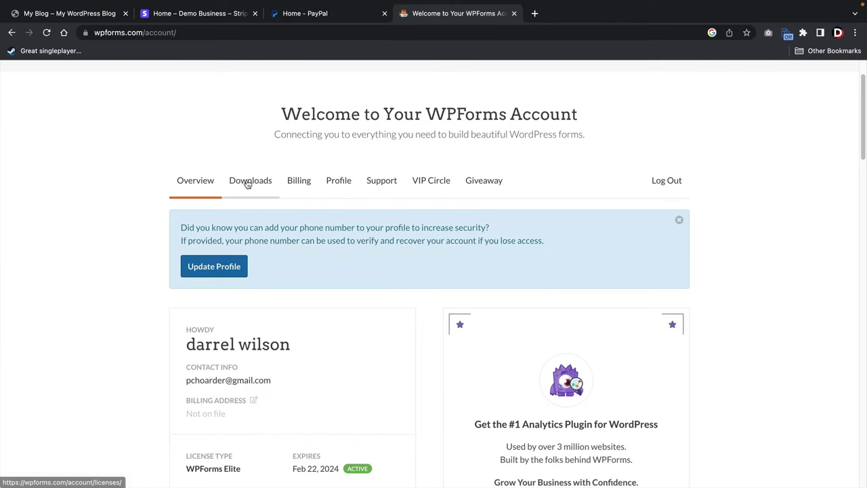
Download the WPForms plugin zip, copy the licence key, and return to the blog tab.
{"action": "left_click", "coordinate": [249, 184]}
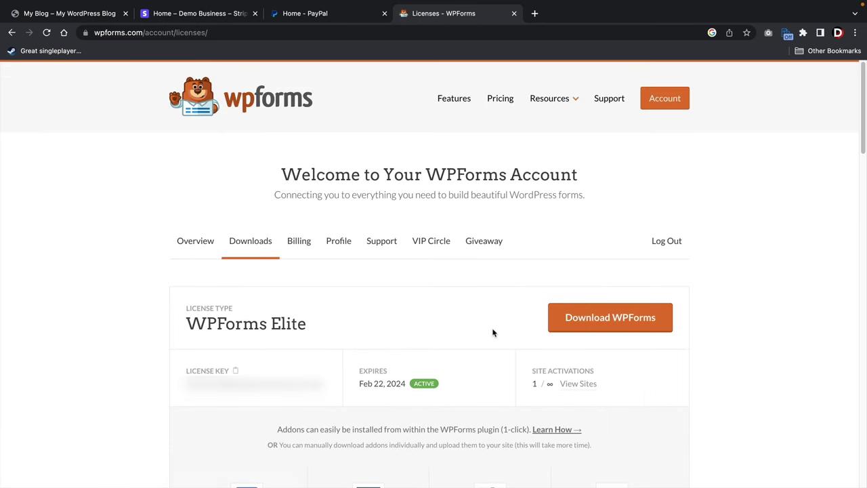
{"action": "left_click", "coordinate": [606, 327]}
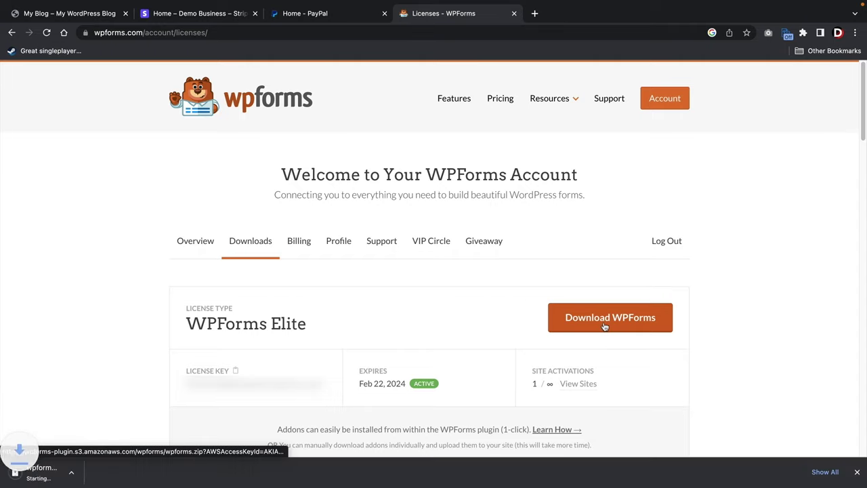
{"action": "left_click", "coordinate": [237, 371]}
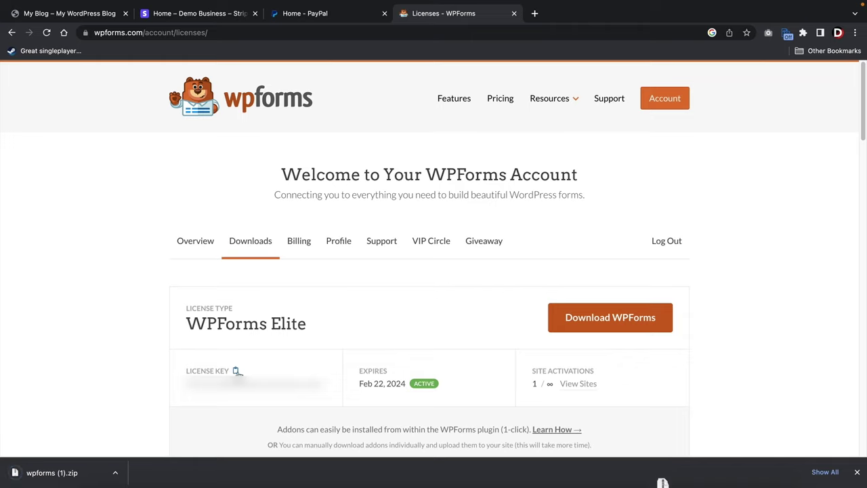
{"action": "left_click", "coordinate": [237, 371]}
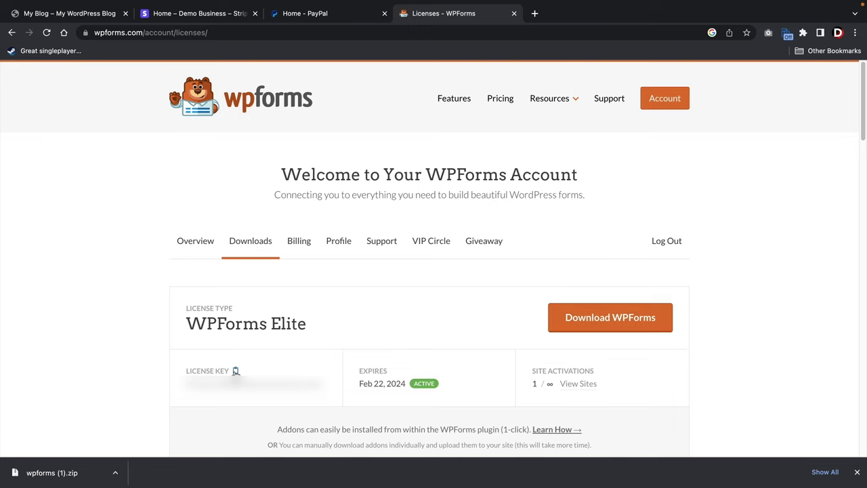
{"action": "key", "text": "super+1"}
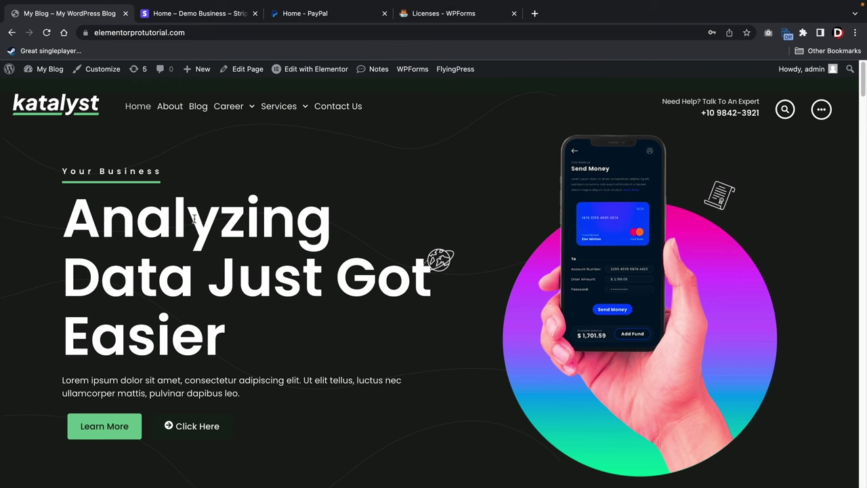
Go from the dashboard to Plugins > Add New > Upload Plugin.
{"action": "mouse_move", "coordinate": [29, 67]}
{"action": "left_click", "coordinate": [42, 88]}
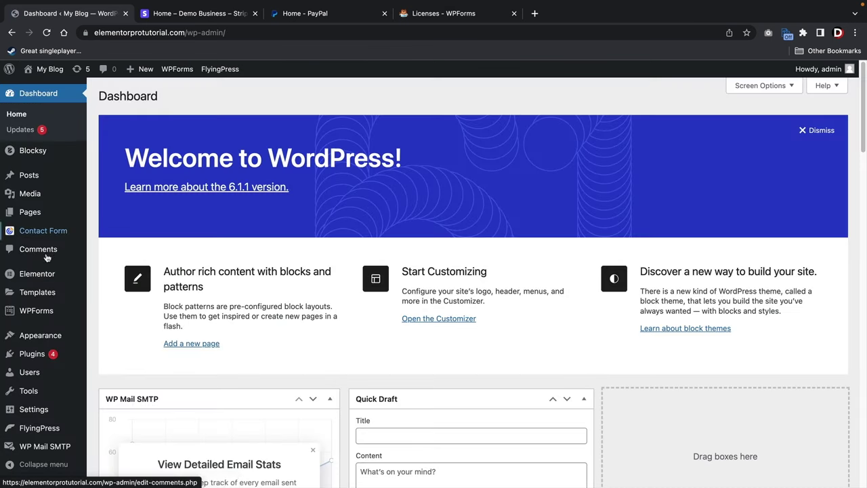
{"action": "mouse_move", "coordinate": [39, 355]}
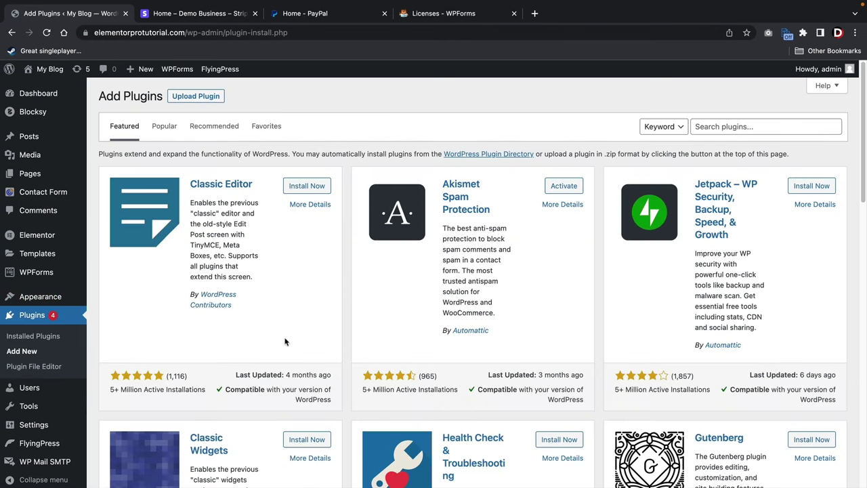
{"action": "left_click", "coordinate": [701, 133]}
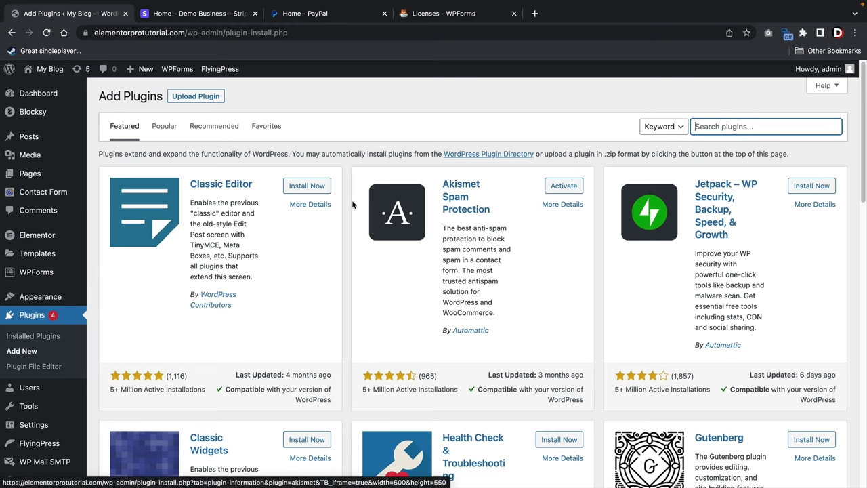
{"action": "left_click", "coordinate": [200, 99]}
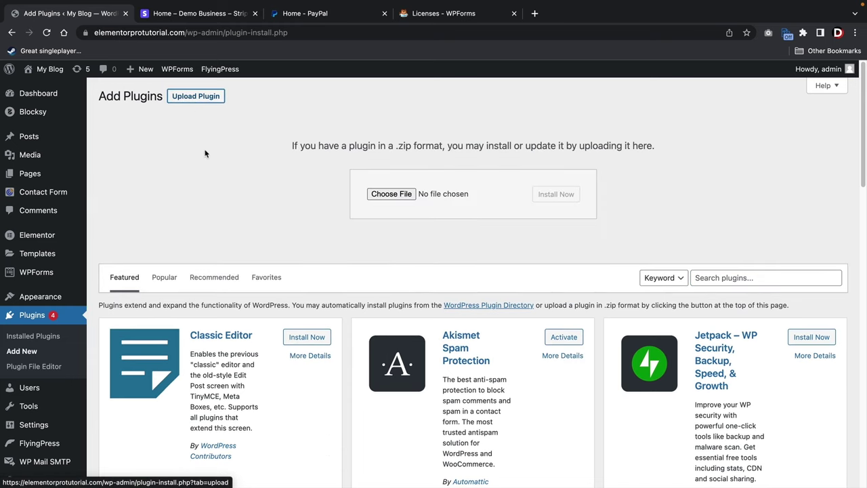
Choose wpforms (1).zip from the Downloads folder and install it.
{"action": "left_click", "coordinate": [390, 195]}
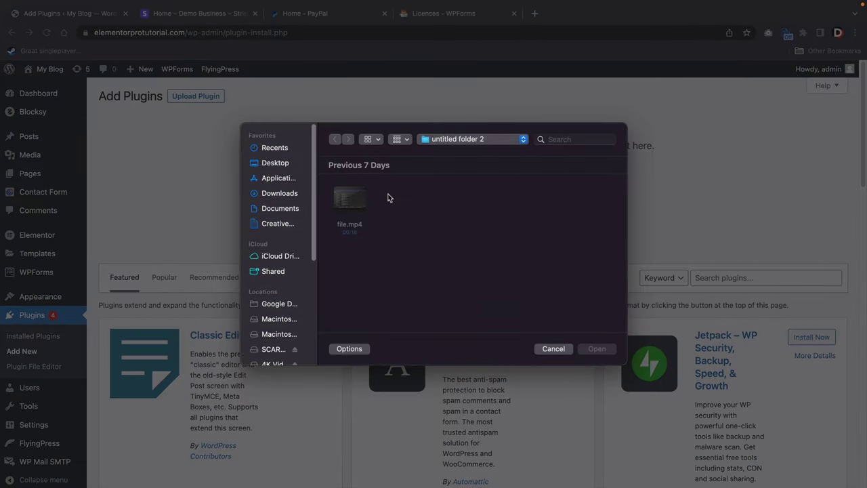
{"action": "left_click", "coordinate": [280, 194]}
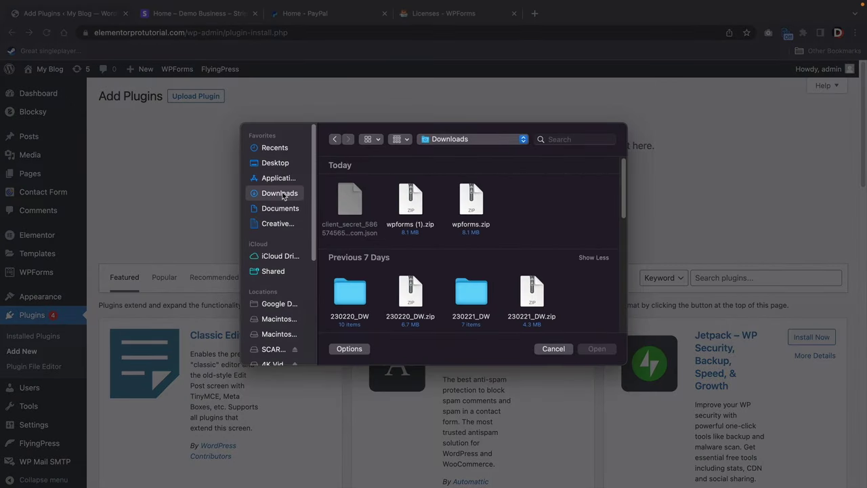
{"action": "left_click", "coordinate": [411, 203]}
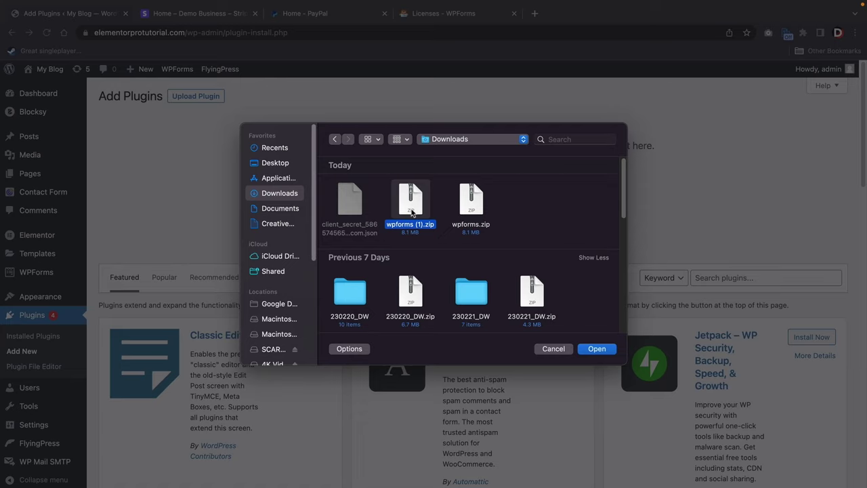
{"action": "left_click", "coordinate": [597, 350]}
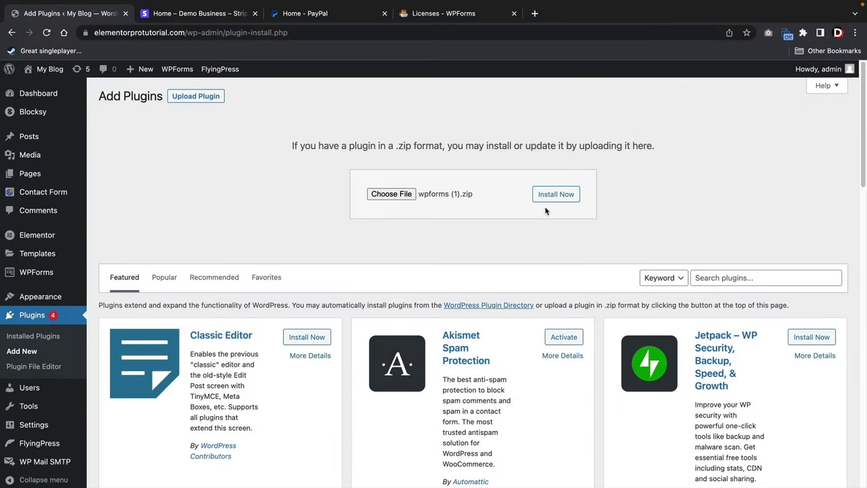
{"action": "left_click", "coordinate": [552, 195]}
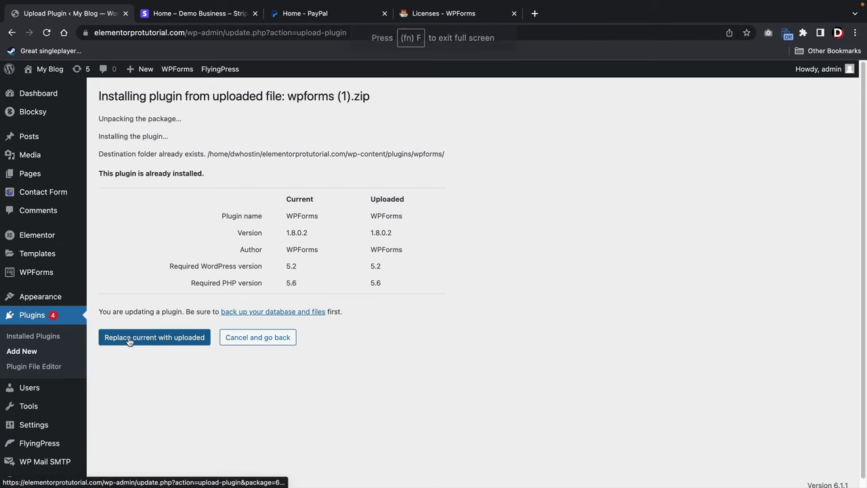
Replace the installed WPForms with uploaded version 1.8.0.2, activate it, and go to WPForms Settings.
{"action": "left_click", "coordinate": [129, 341]}
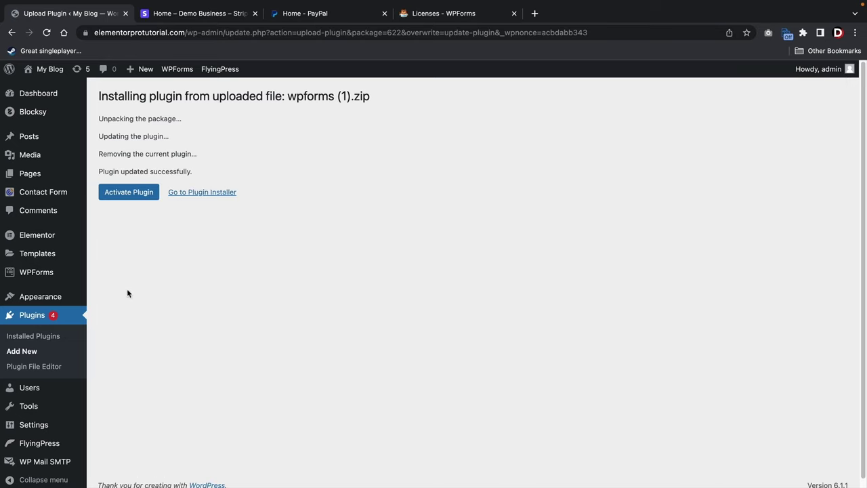
{"action": "left_click", "coordinate": [137, 196]}
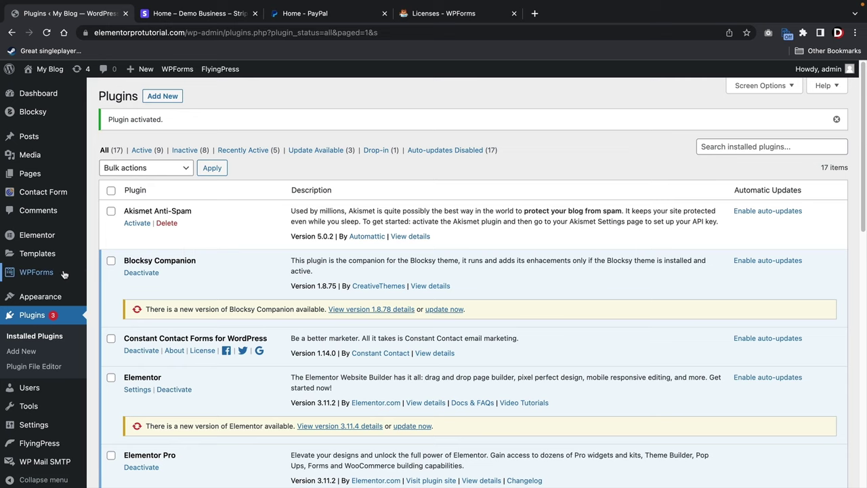
{"action": "mouse_move", "coordinate": [36, 275]}
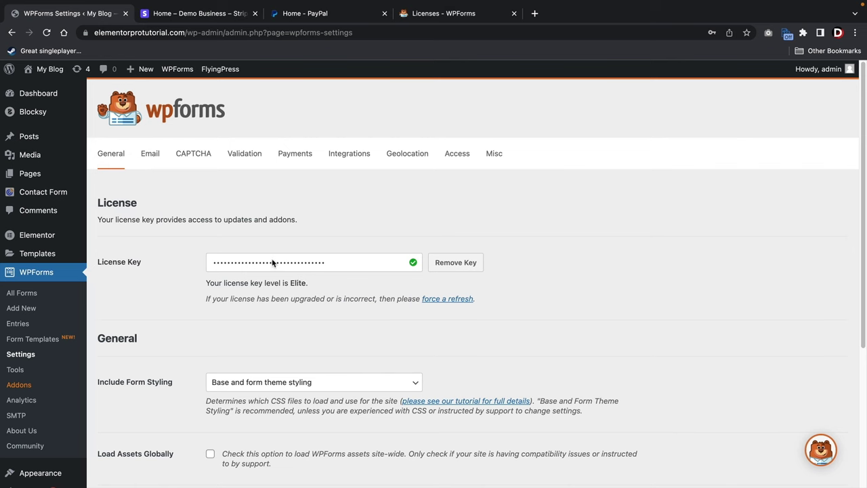
Save the WPForms general settings with the Elite licence key.
{"action": "scroll", "coordinate": [258, 259], "scroll_direction": "down", "scroll_amount": 3}
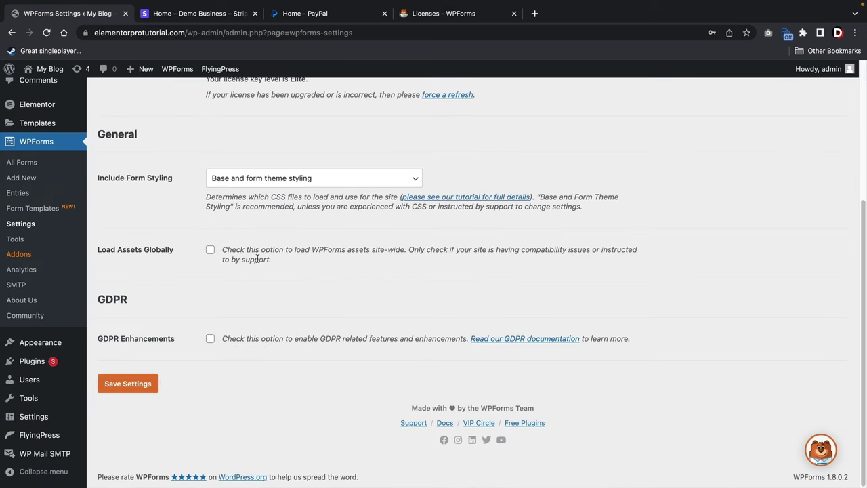
{"action": "left_click", "coordinate": [134, 386]}
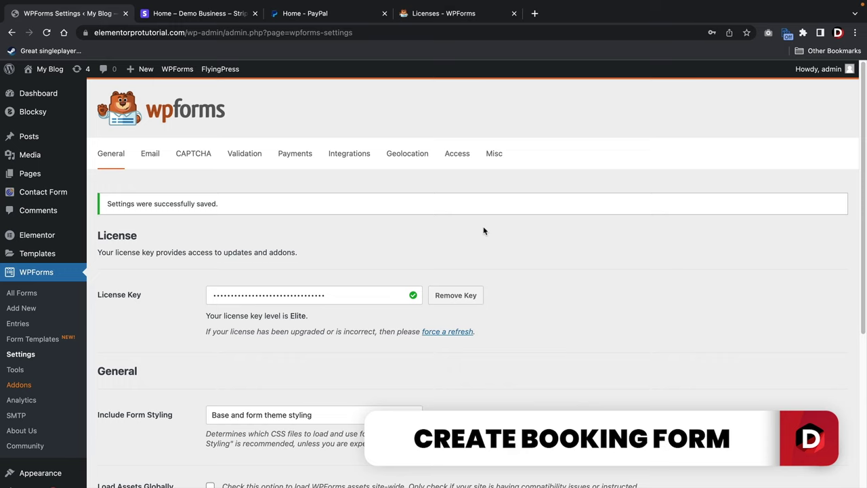
Start a new form and browse the Customer Service, Education, Entertainment, Event Planning and Marketing templates.
{"action": "left_click", "coordinate": [34, 296]}
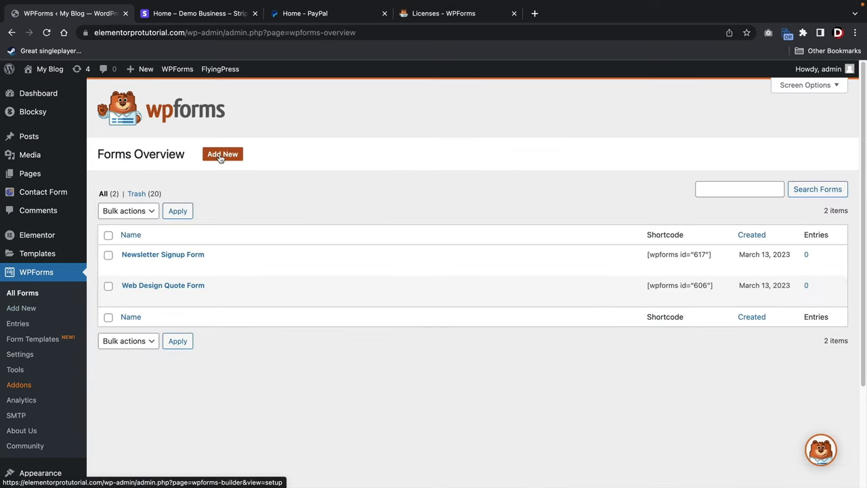
{"action": "left_click", "coordinate": [221, 157]}
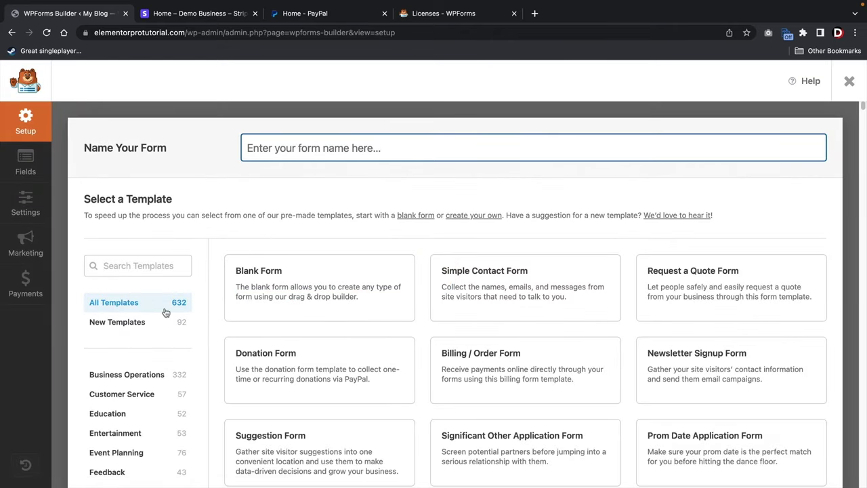
{"action": "scroll", "coordinate": [167, 312], "scroll_direction": "down", "scroll_amount": 2}
{"action": "scroll", "coordinate": [136, 294], "scroll_direction": "down", "scroll_amount": 2}
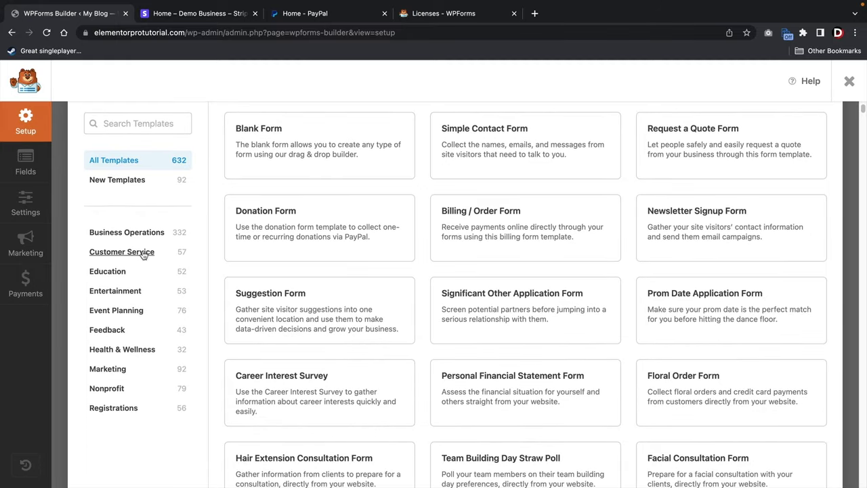
{"action": "left_click", "coordinate": [140, 252]}
{"action": "left_click", "coordinate": [129, 276]}
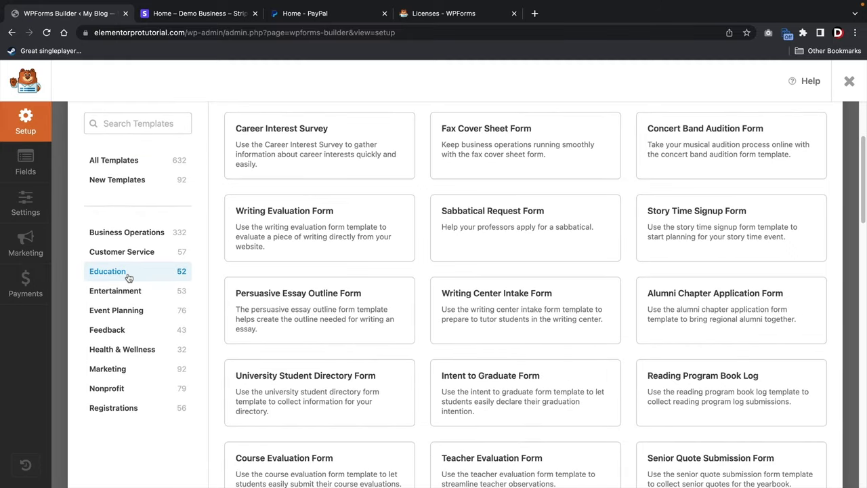
{"action": "left_click", "coordinate": [140, 293]}
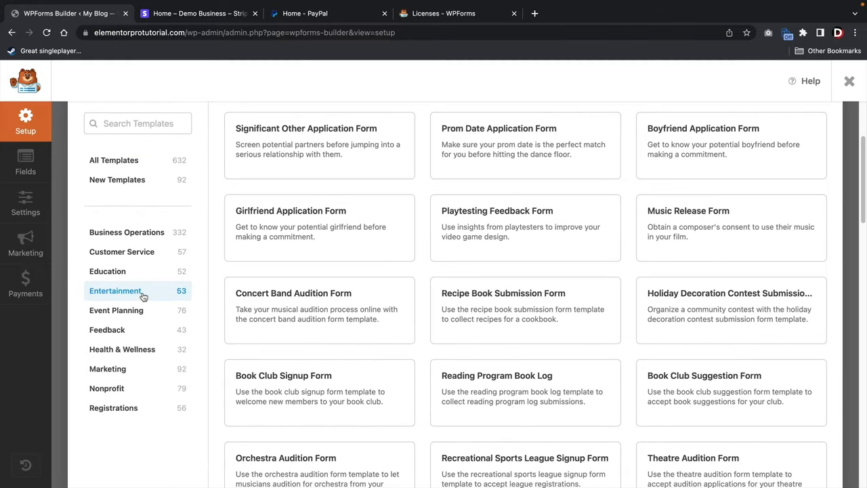
{"action": "left_click", "coordinate": [140, 311]}
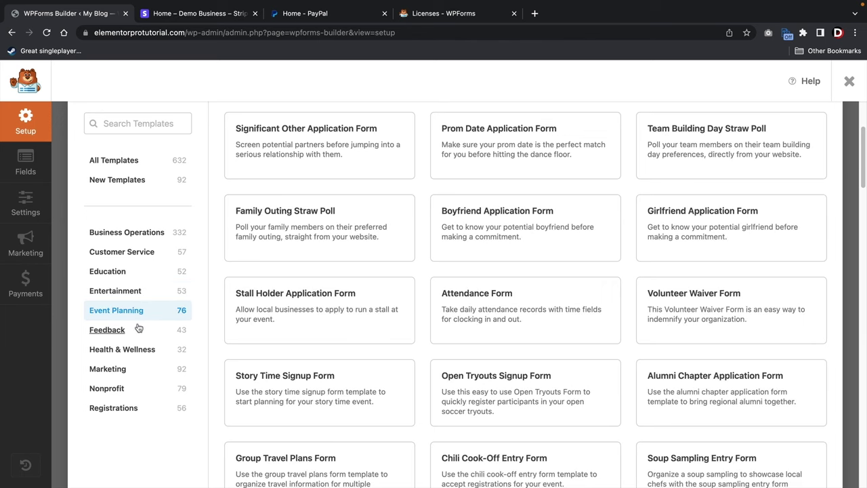
{"action": "left_click", "coordinate": [136, 370]}
{"action": "scroll", "coordinate": [319, 381], "scroll_direction": "down", "scroll_amount": 10}
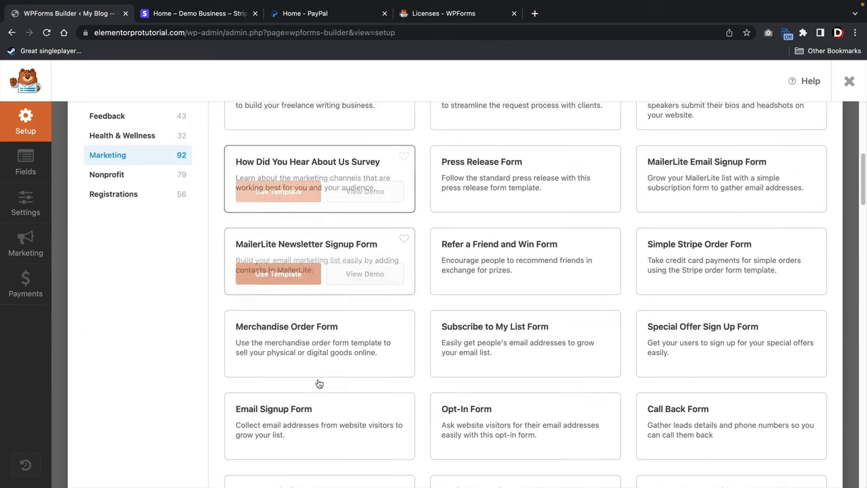
{"action": "scroll", "coordinate": [344, 372], "scroll_direction": "down", "scroll_amount": 4}
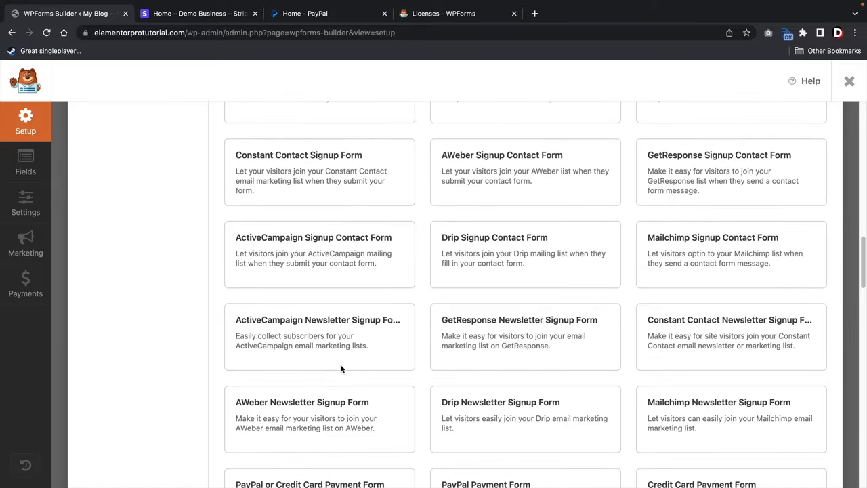
{"action": "scroll", "coordinate": [346, 371], "scroll_direction": "down", "scroll_amount": 12}
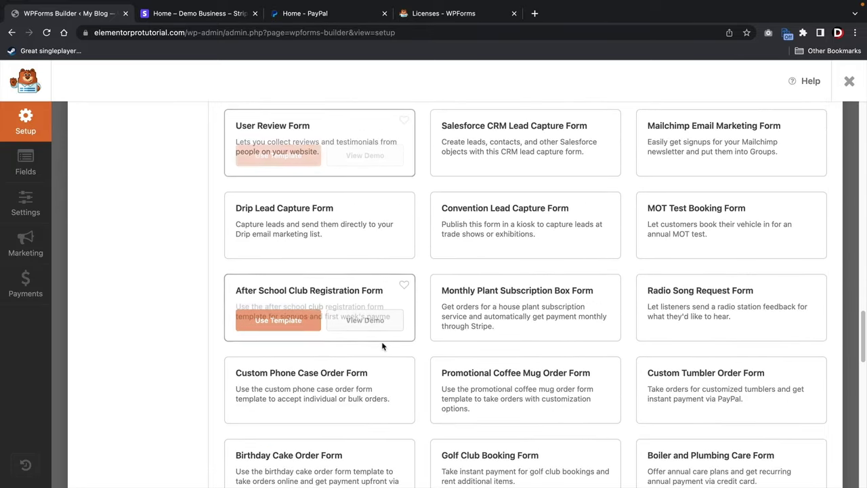
{"action": "mouse_move", "coordinate": [382, 345]}
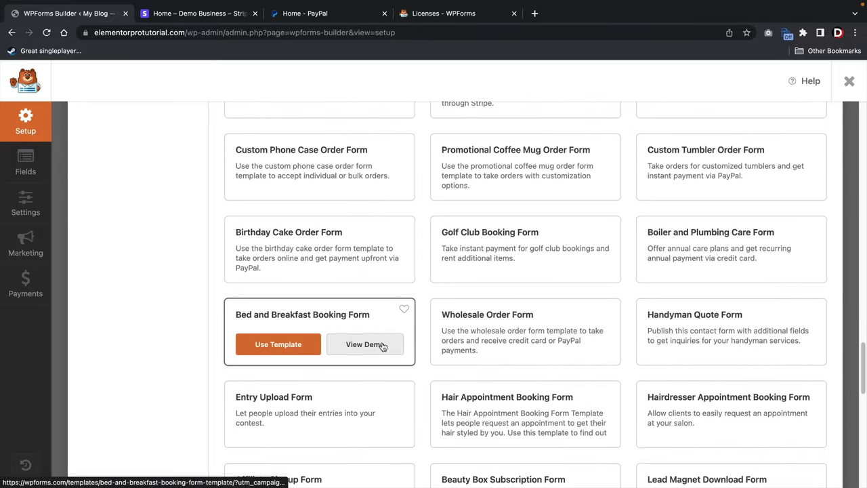
{"action": "scroll", "coordinate": [277, 326], "scroll_direction": "up", "scroll_amount": 20}
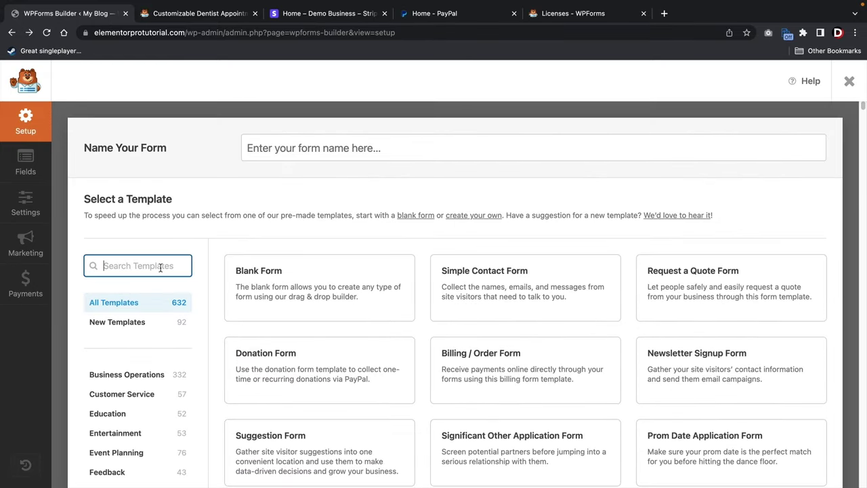
Search templates for 'dentist' and use the Dentist Appointment Form template.
{"action": "type", "text": "dentist"}
{"action": "mouse_move", "coordinate": [243, 275]}
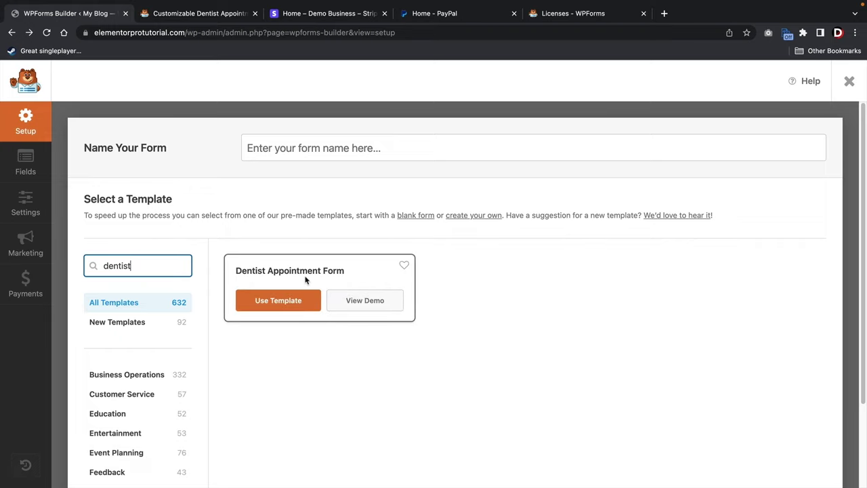
{"action": "left_click", "coordinate": [272, 302]}
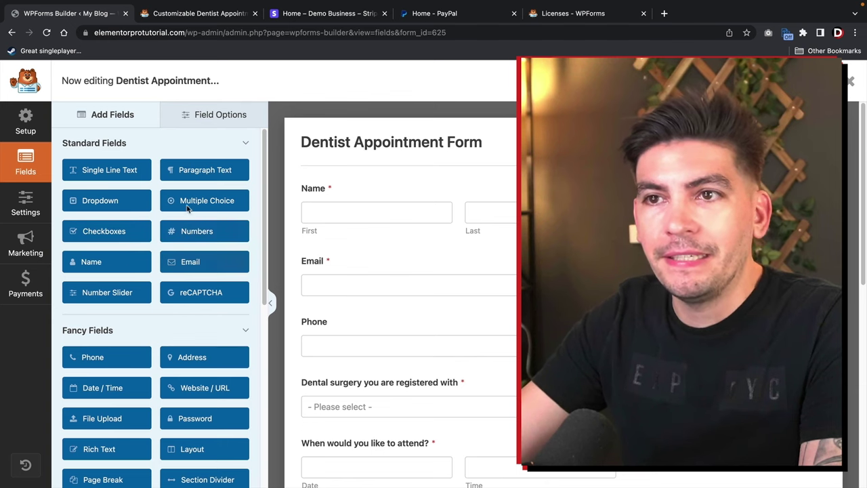
Drag an Address field from Fancy Fields into the form between Name and Email.
{"action": "scroll", "coordinate": [221, 265], "scroll_direction": "down", "scroll_amount": 3}
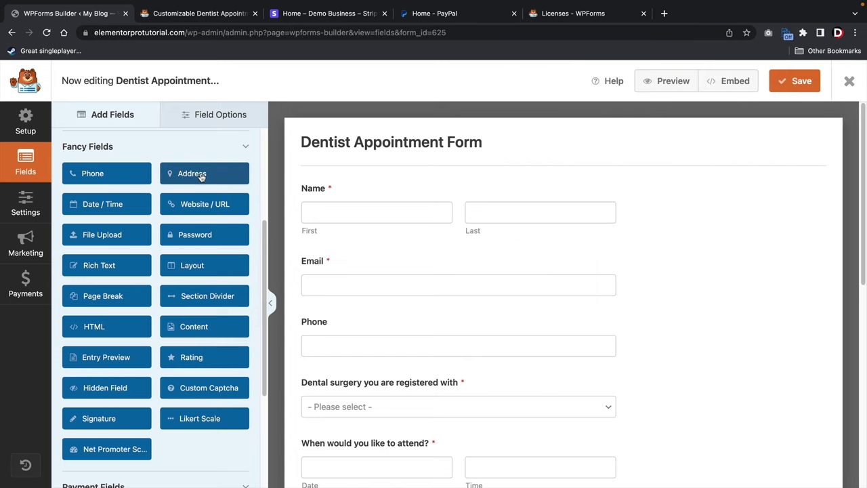
{"action": "left_click_drag", "start_coordinate": [201, 176], "coordinate": [346, 261]}
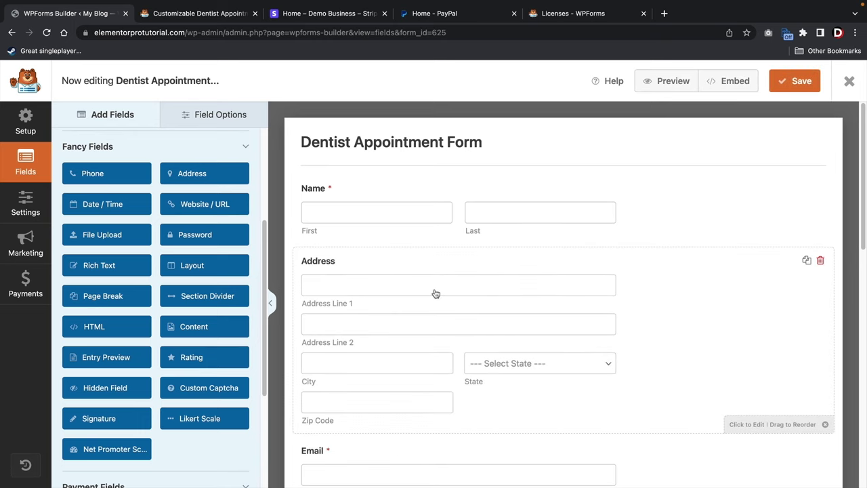
{"action": "scroll", "coordinate": [382, 269], "scroll_direction": "down", "scroll_amount": 1}
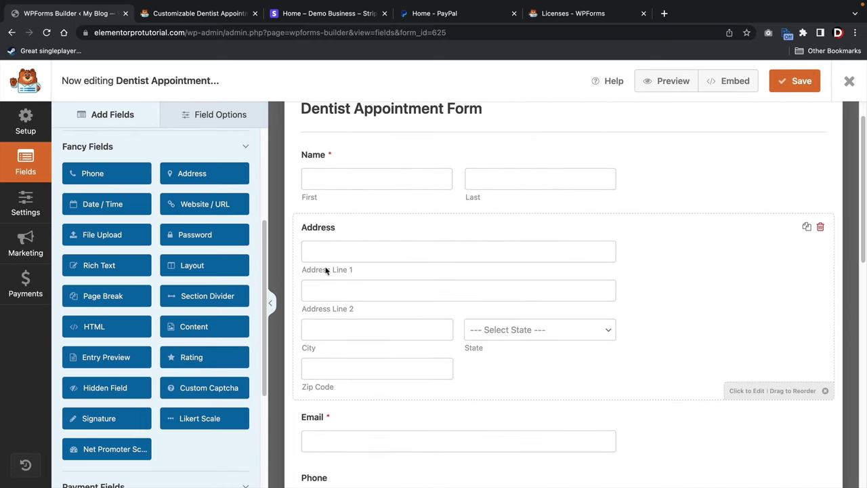
Turn on Hide for Address Line 2 in the Address field's Advanced options.
{"action": "left_click", "coordinate": [431, 239]}
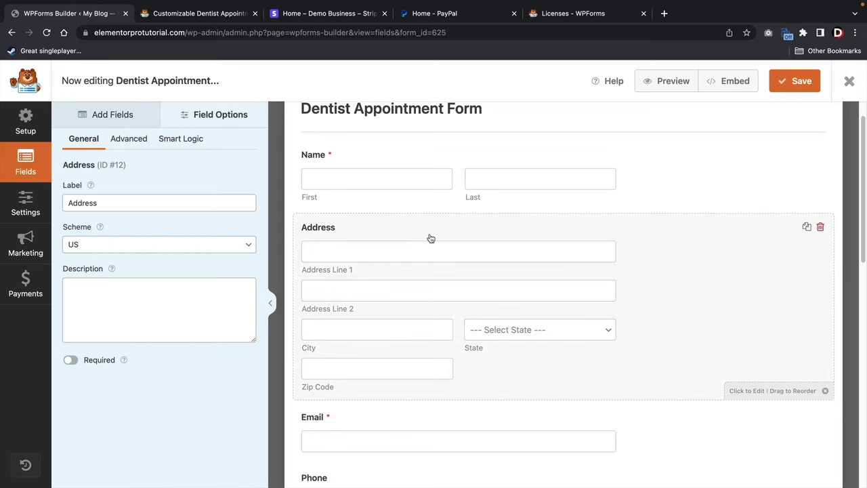
{"action": "left_click", "coordinate": [132, 139]}
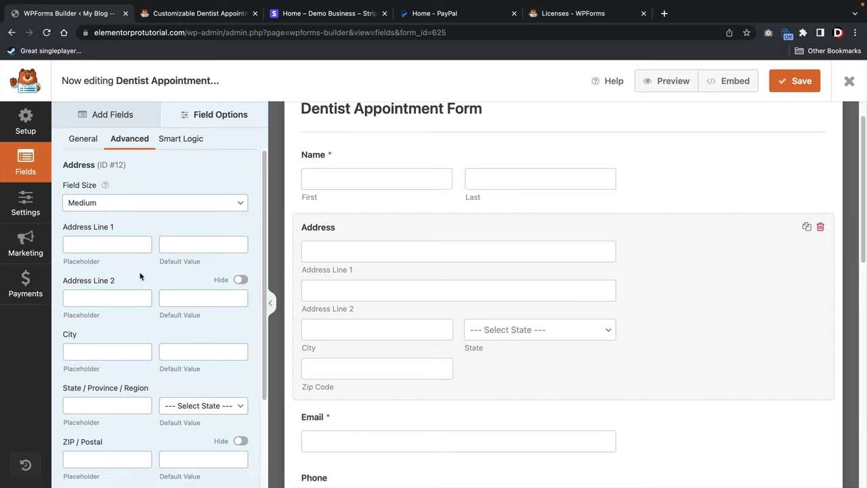
{"action": "scroll", "coordinate": [141, 275], "scroll_direction": "down", "scroll_amount": 1}
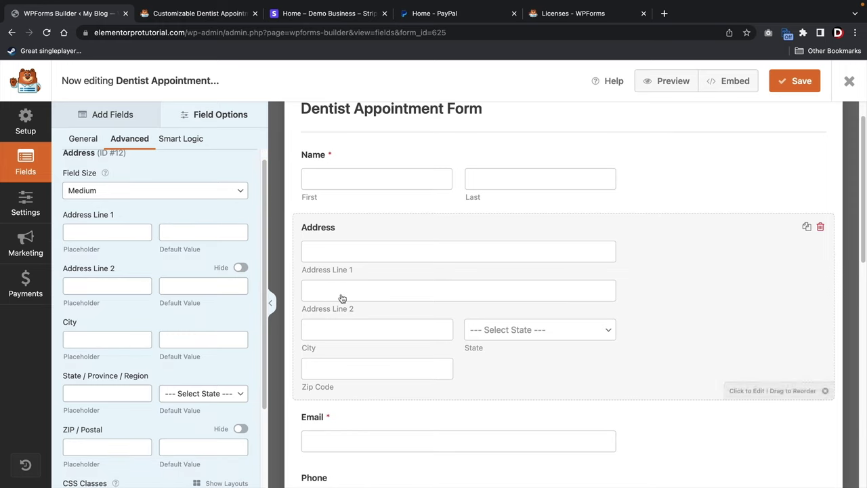
{"action": "left_click", "coordinate": [239, 268]}
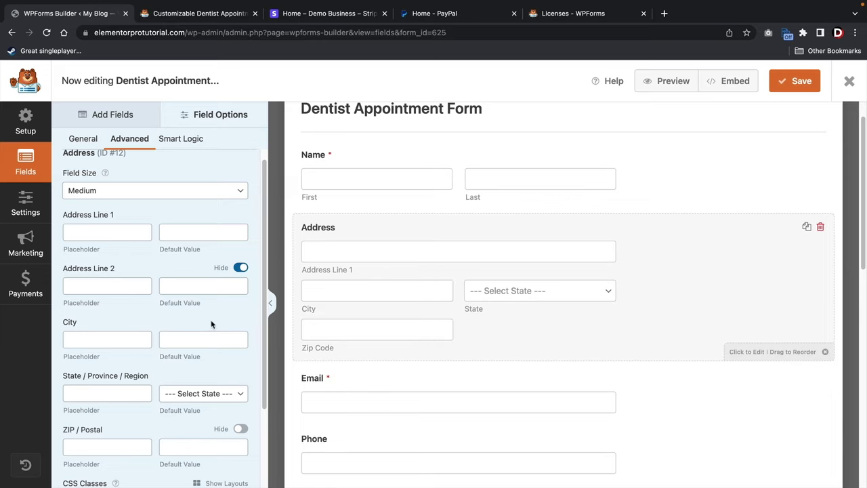
{"action": "scroll", "coordinate": [192, 320], "scroll_direction": "down", "scroll_amount": 3}
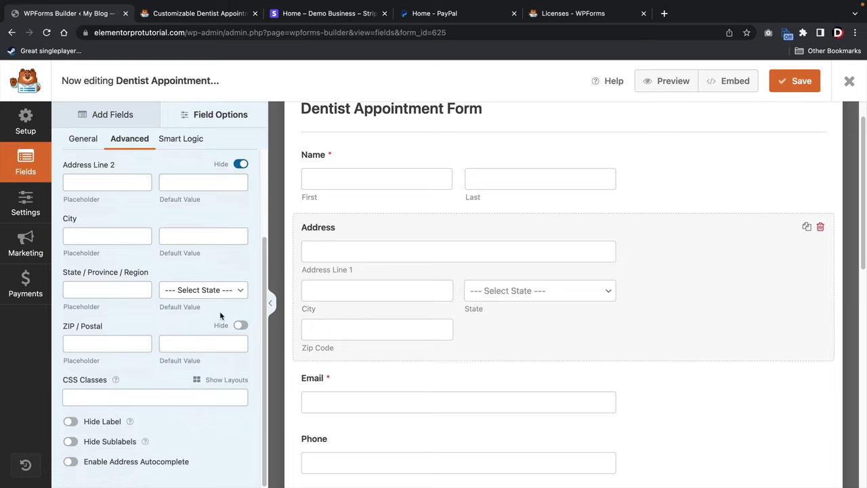
{"action": "scroll", "coordinate": [156, 203], "scroll_direction": "up", "scroll_amount": 2}
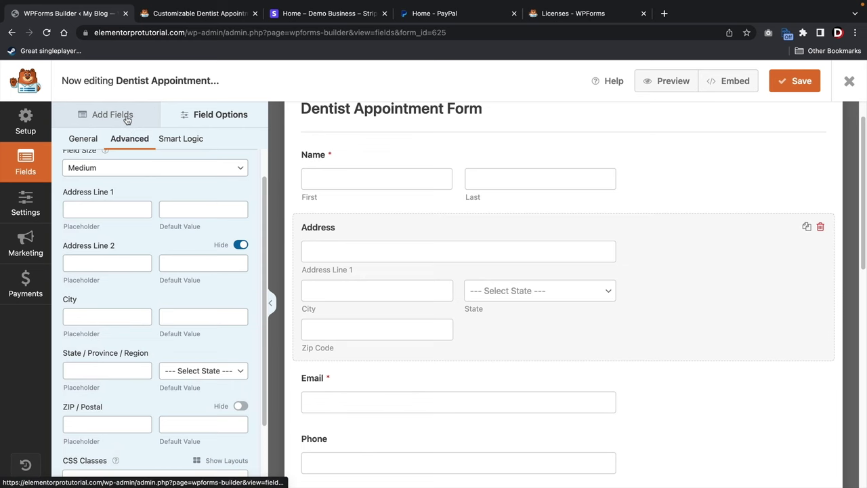
{"action": "left_click", "coordinate": [124, 117]}
{"action": "scroll", "coordinate": [224, 268], "scroll_direction": "down", "scroll_amount": 1}
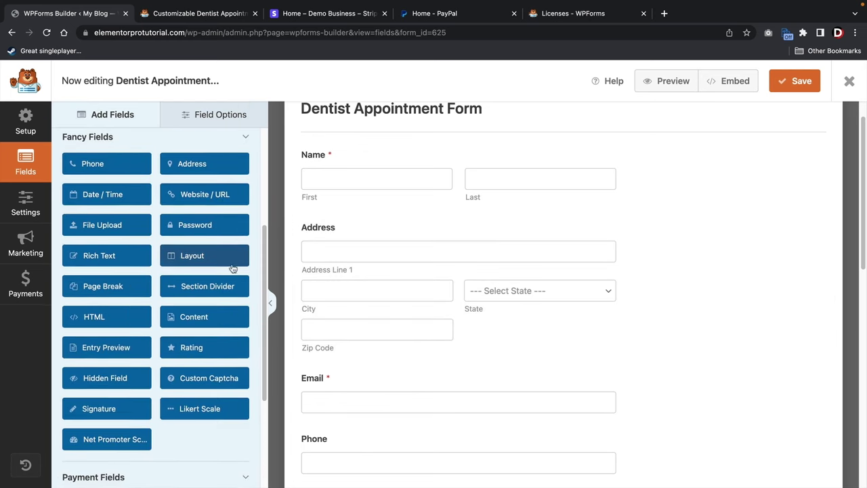
{"action": "scroll", "coordinate": [347, 292], "scroll_direction": "down", "scroll_amount": 2}
{"action": "scroll", "coordinate": [347, 292], "scroll_direction": "down", "scroll_amount": 2}
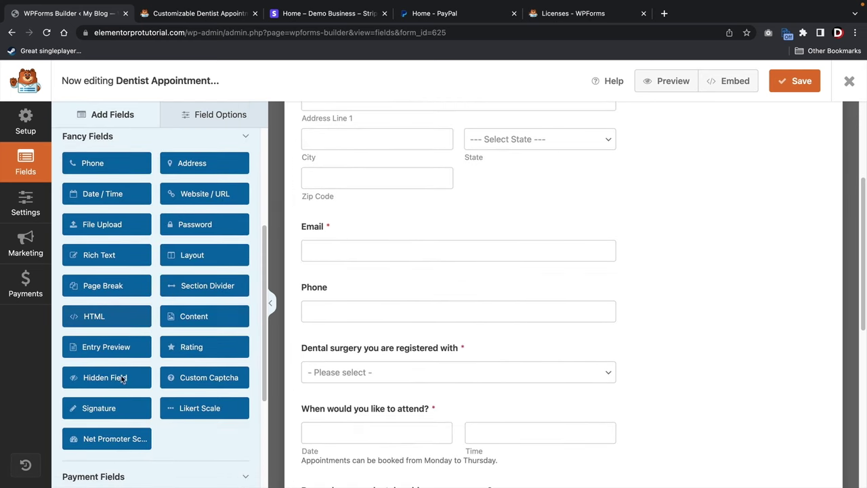
{"action": "scroll", "coordinate": [177, 326], "scroll_direction": "up", "scroll_amount": 3}
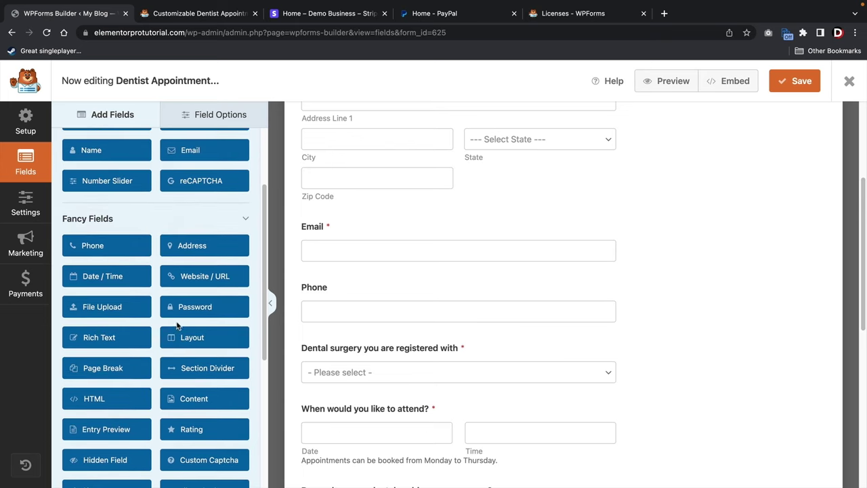
{"action": "scroll", "coordinate": [176, 326], "scroll_direction": "up", "scroll_amount": 4}
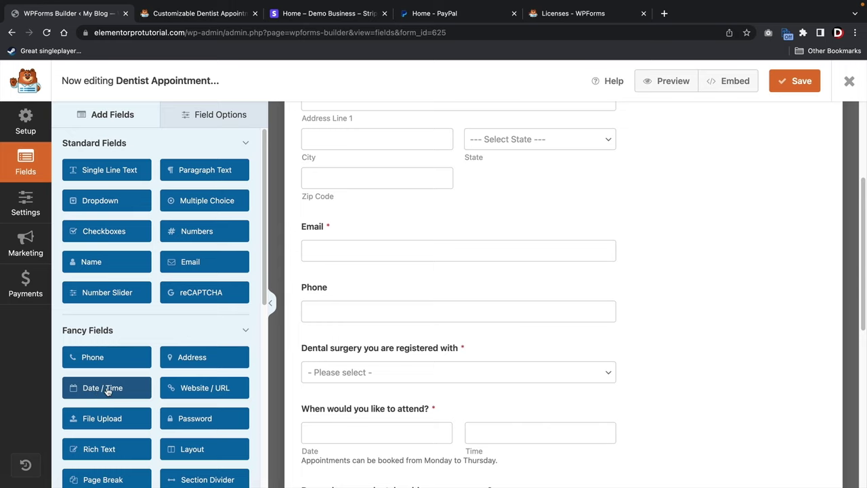
{"action": "left_click_drag", "start_coordinate": [105, 392], "coordinate": [352, 234]}
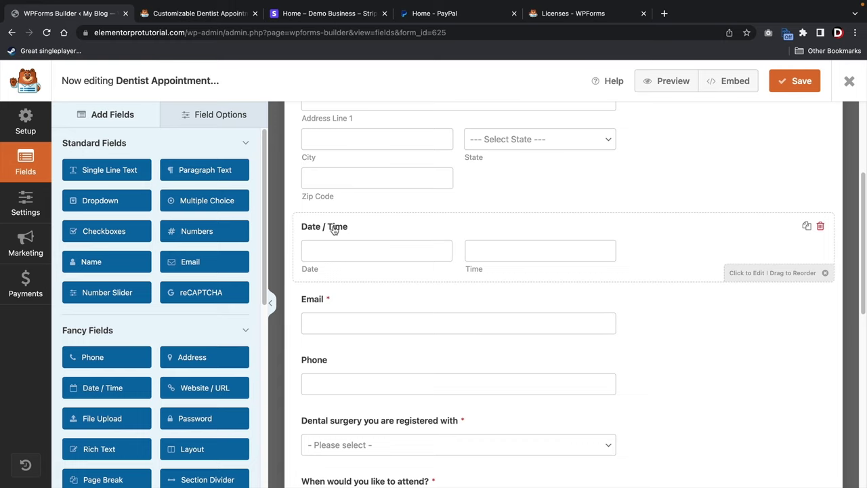
{"action": "left_click", "coordinate": [332, 228]}
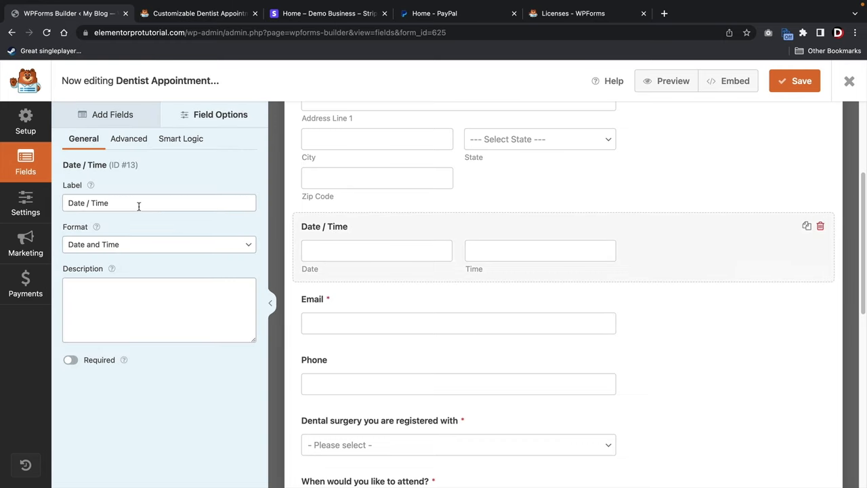
{"action": "left_click", "coordinate": [135, 248]}
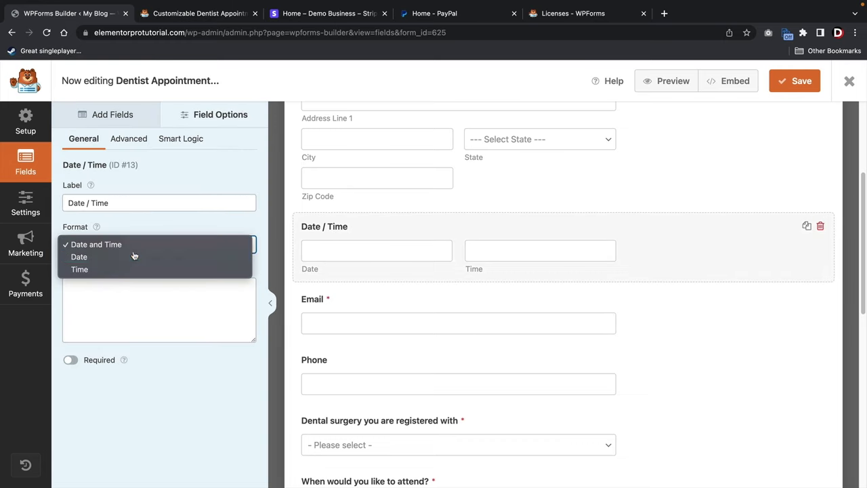
{"action": "left_click", "coordinate": [134, 256]}
{"action": "left_click", "coordinate": [135, 248]}
{"action": "left_click", "coordinate": [139, 256]}
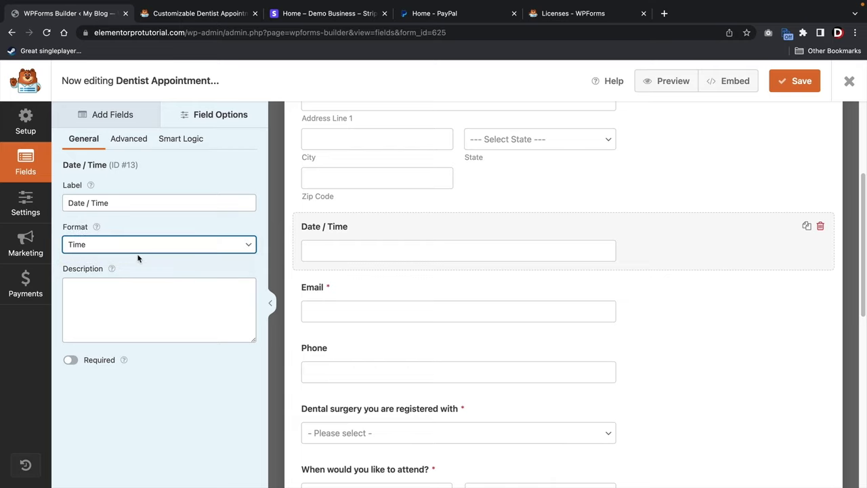
{"action": "left_click", "coordinate": [138, 245]}
{"action": "left_click", "coordinate": [140, 223]}
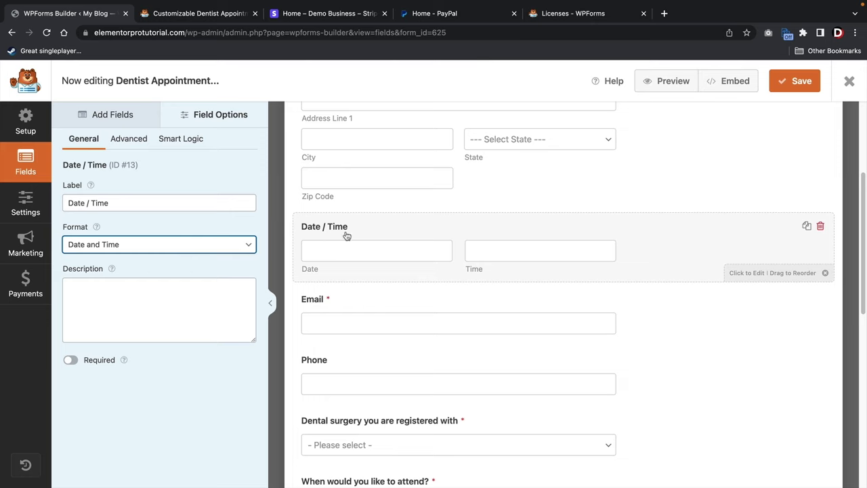
{"action": "left_click", "coordinate": [126, 118]}
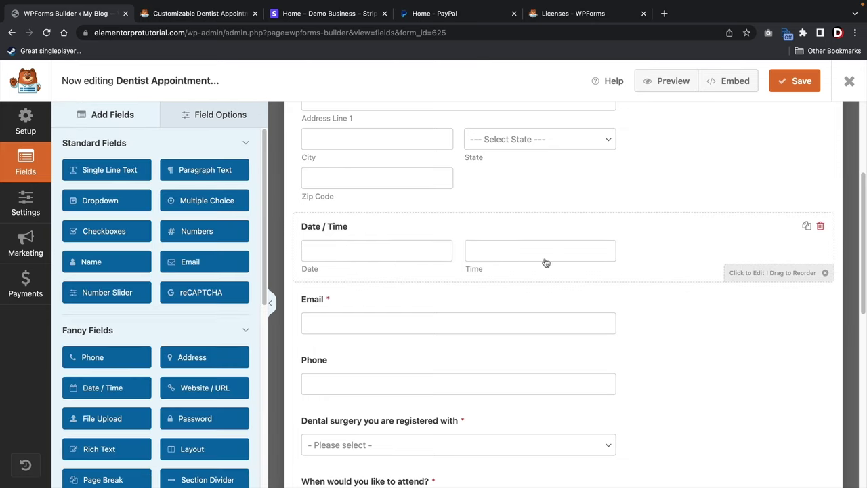
{"action": "left_click", "coordinate": [821, 226]}
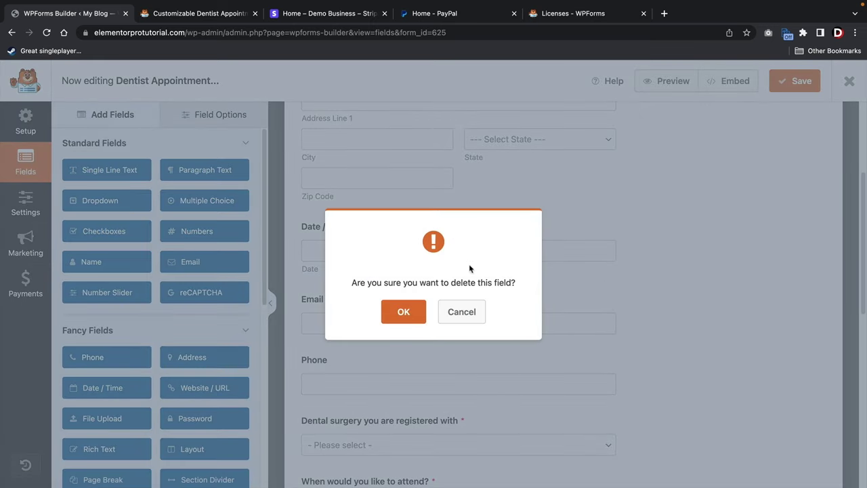
{"action": "left_click", "coordinate": [404, 311]}
Rename the surgery dropdown choices Location A to Northridge and Location B to Santa Clarita.
{"action": "scroll", "coordinate": [501, 333], "scroll_direction": "down", "scroll_amount": 2}
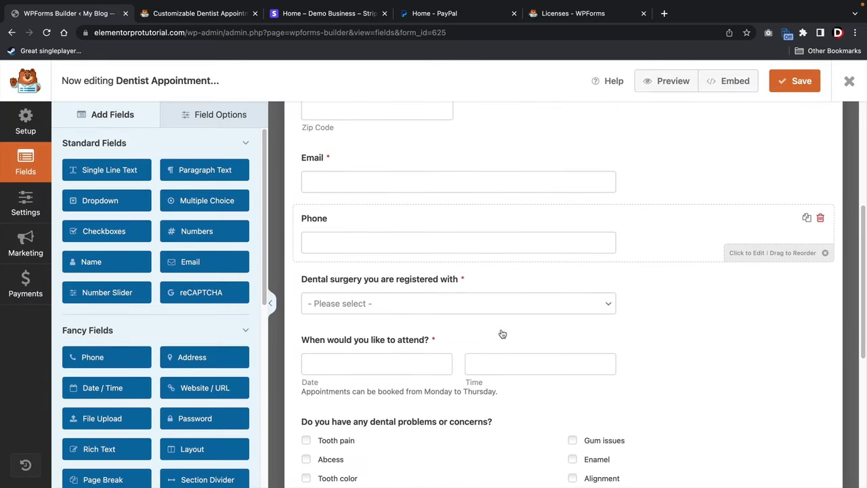
{"action": "scroll", "coordinate": [501, 331], "scroll_direction": "down", "scroll_amount": 1}
{"action": "scroll", "coordinate": [494, 285], "scroll_direction": "down", "scroll_amount": 2}
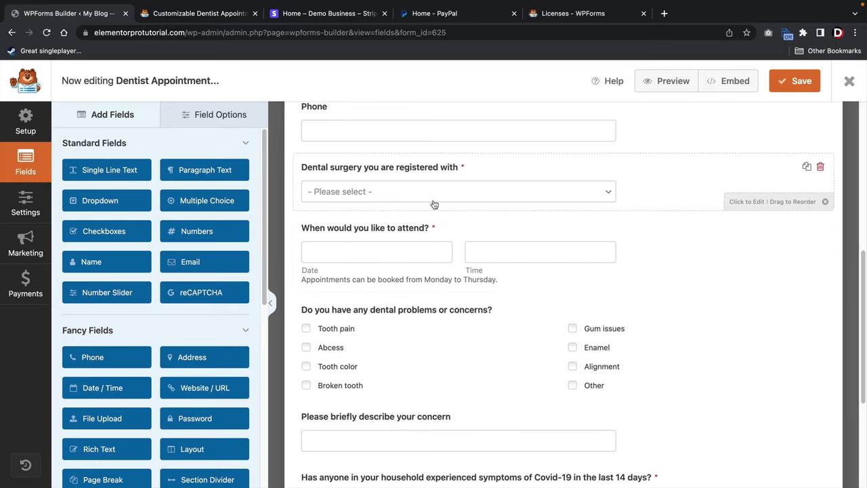
{"action": "left_click", "coordinate": [361, 170]}
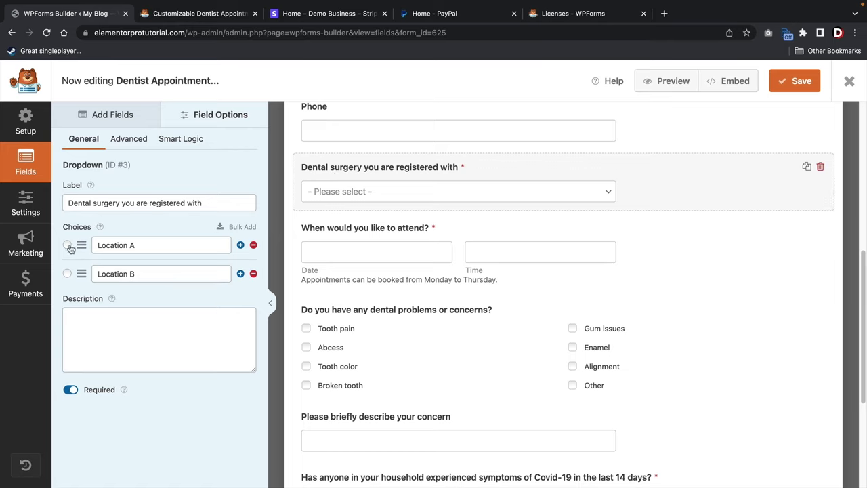
{"action": "triple_click", "coordinate": [137, 246]}
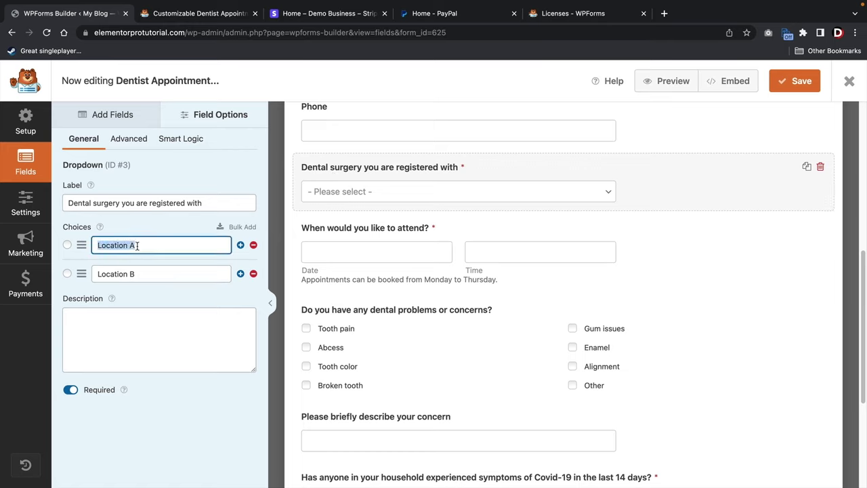
{"action": "type", "text": "Northridge"}
{"action": "double_click", "coordinate": [120, 270]}
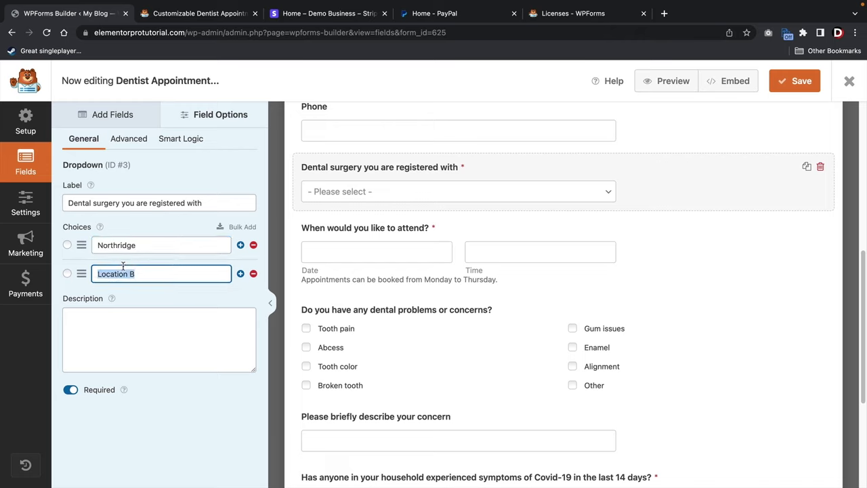
{"action": "type", "text": "Santa Clarita"}
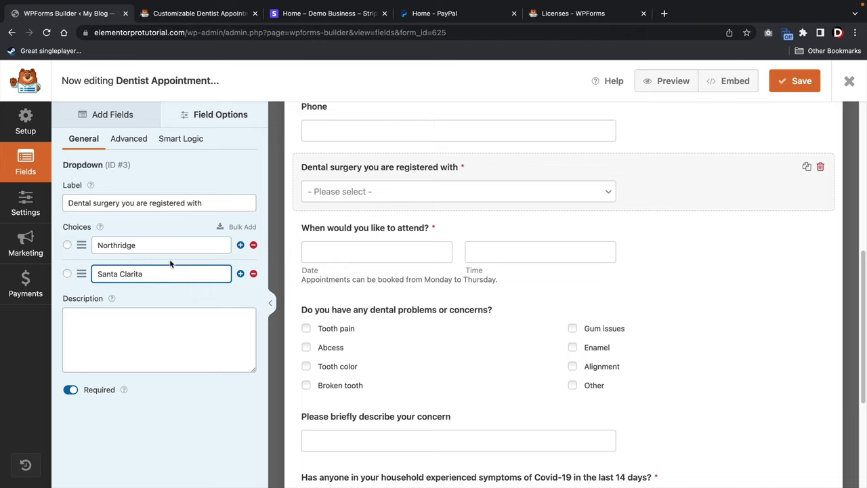
Add a third surgery location choice, Chatsworth.
{"action": "left_click", "coordinate": [240, 274]}
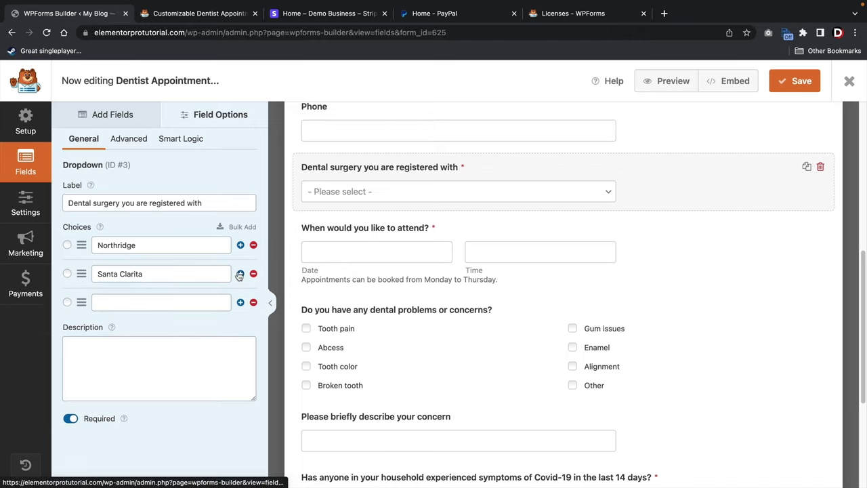
{"action": "left_click", "coordinate": [132, 303]}
{"action": "type", "text": "Chatsworth"}
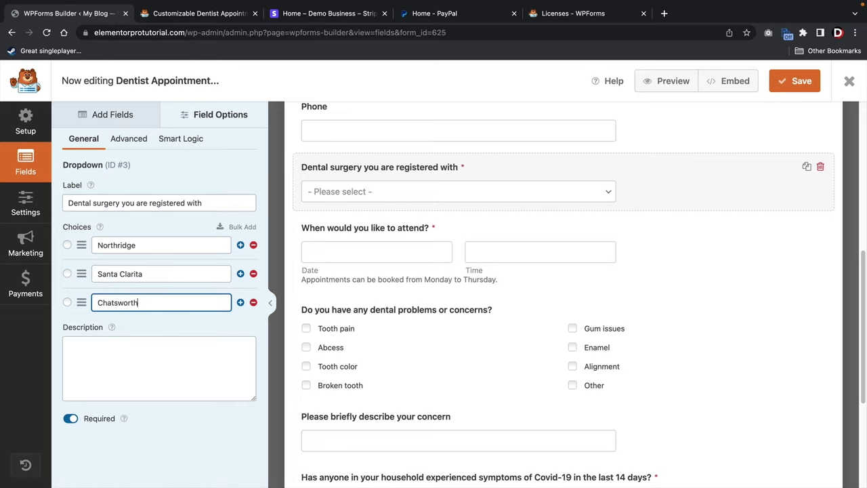
{"action": "scroll", "coordinate": [354, 256], "scroll_direction": "up", "scroll_amount": 2}
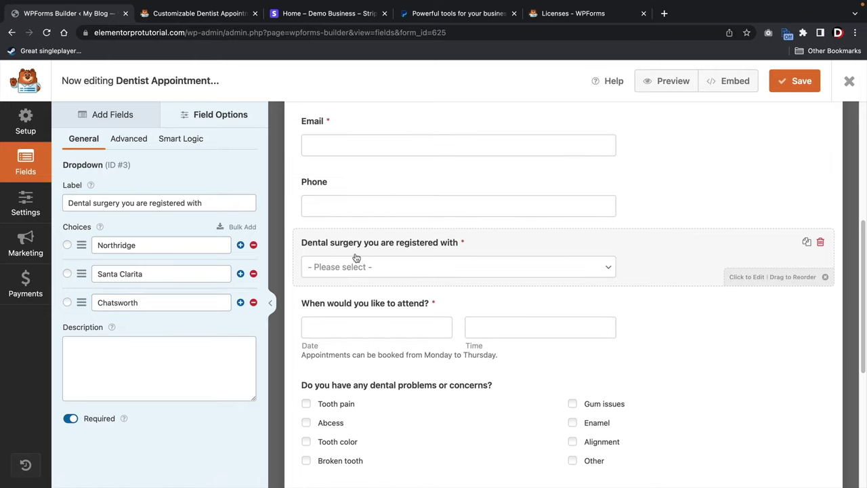
Review settings of the date/time, dental problems, concern description, Covid-19 and Comments fields.
{"action": "left_click", "coordinate": [322, 312]}
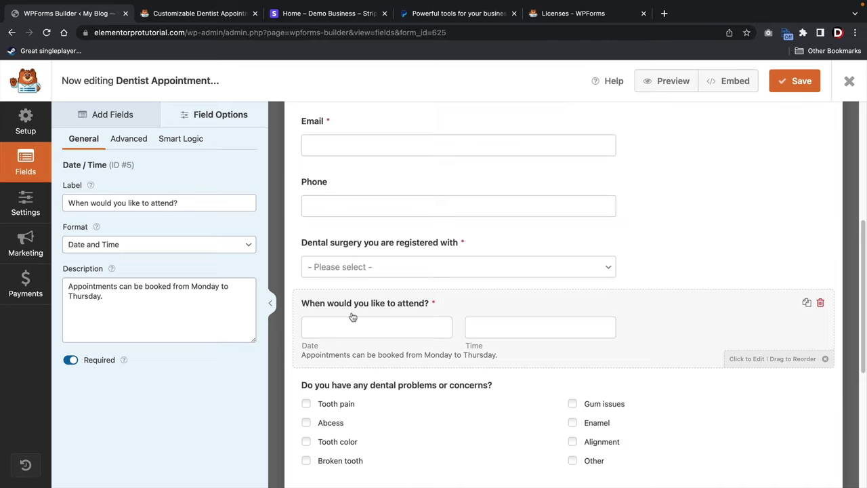
{"action": "scroll", "coordinate": [478, 335], "scroll_direction": "down", "scroll_amount": 1}
{"action": "scroll", "coordinate": [478, 335], "scroll_direction": "down", "scroll_amount": 5}
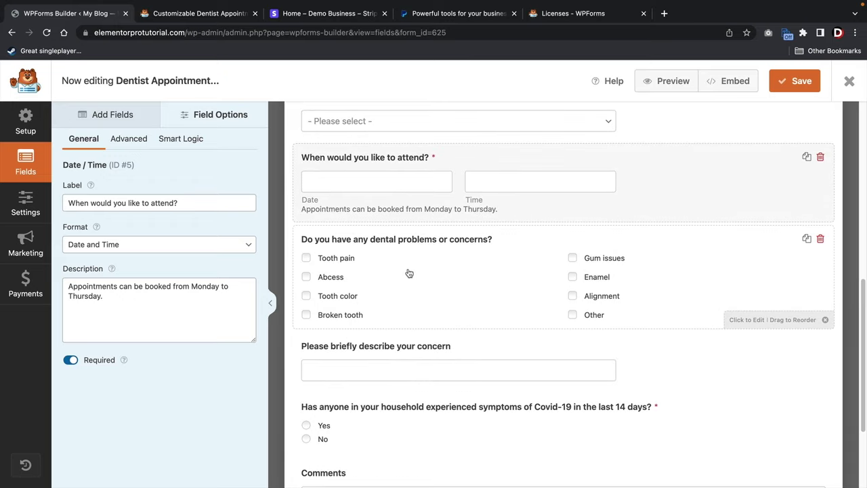
{"action": "left_click", "coordinate": [400, 272]}
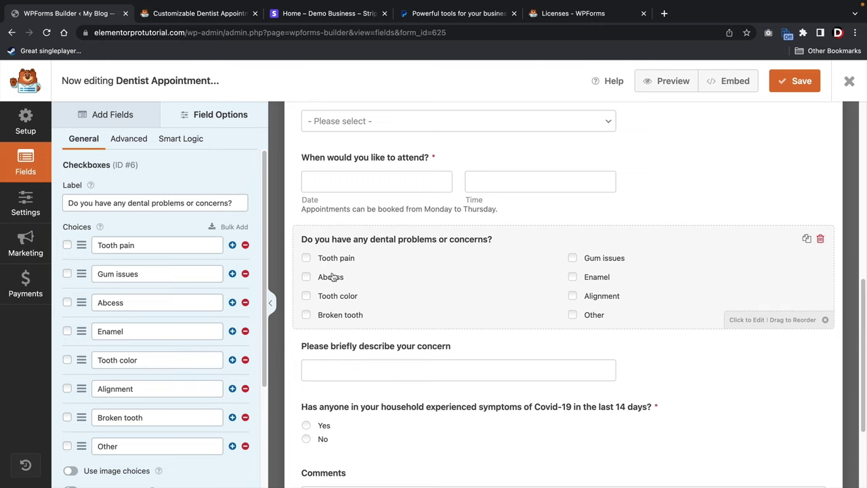
{"action": "scroll", "coordinate": [359, 272], "scroll_direction": "down", "scroll_amount": 1}
{"action": "scroll", "coordinate": [361, 271], "scroll_direction": "down", "scroll_amount": 3}
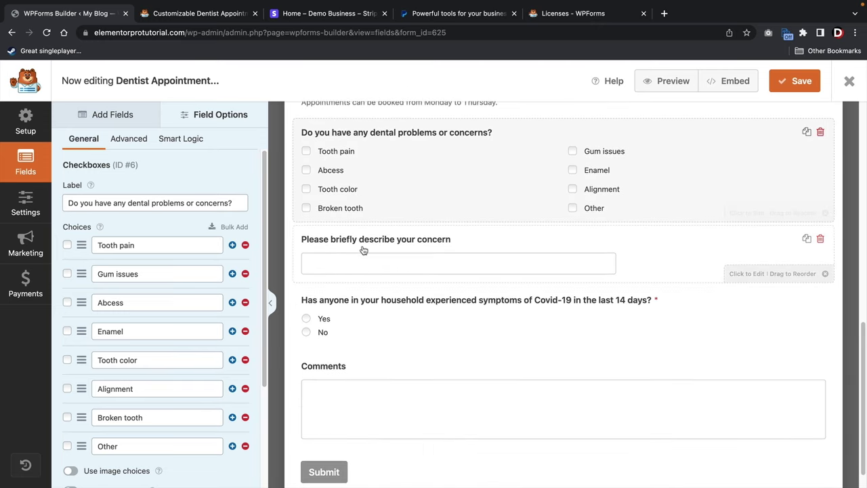
{"action": "left_click", "coordinate": [363, 248]}
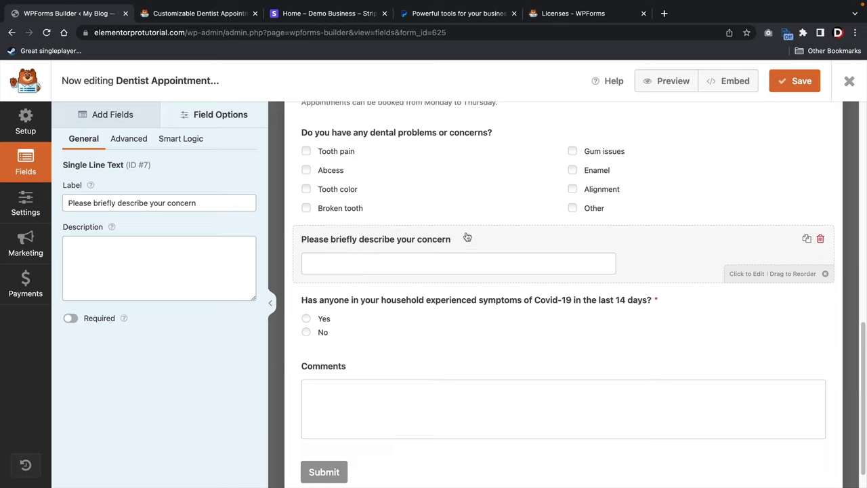
{"action": "left_click", "coordinate": [392, 312]}
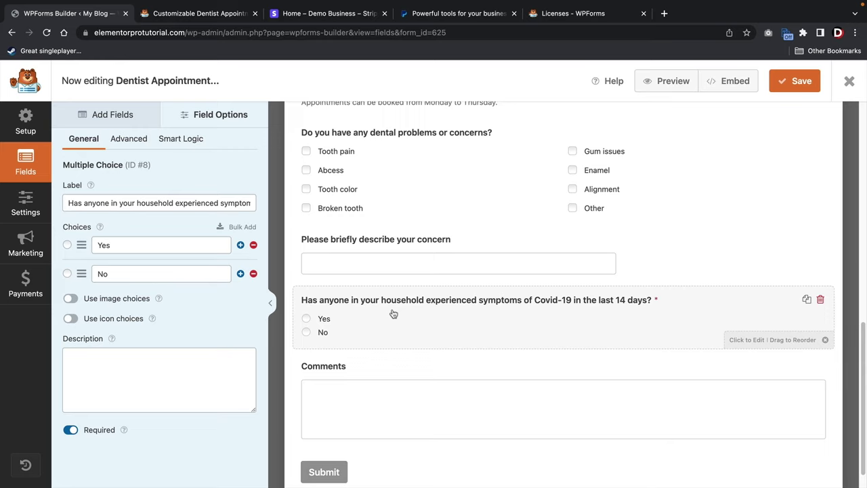
{"action": "left_click", "coordinate": [388, 383]}
Check the Comments field's Smart Logic options, then reopen the dental surgery dropdown's choices.
{"action": "scroll", "coordinate": [395, 380], "scroll_direction": "down", "scroll_amount": 1}
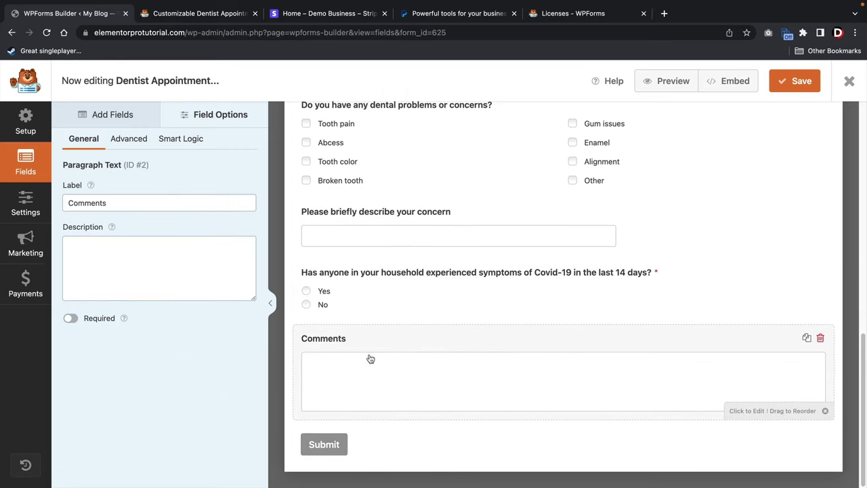
{"action": "scroll", "coordinate": [406, 356], "scroll_direction": "up", "scroll_amount": 4}
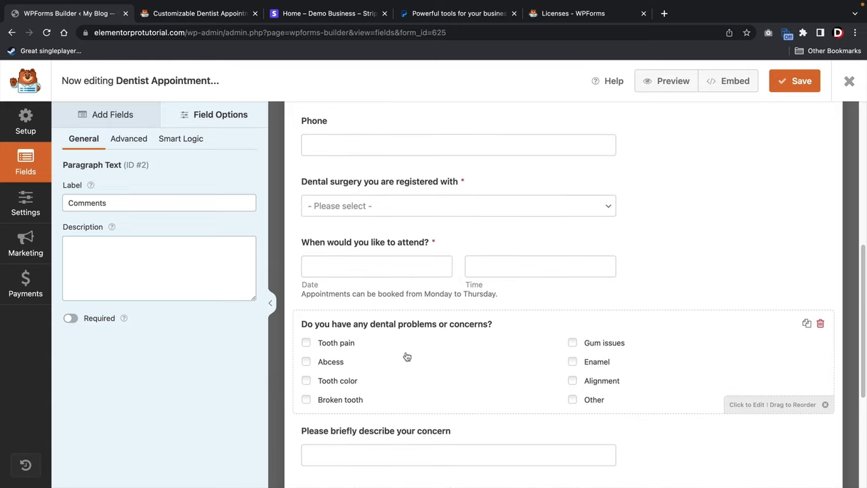
{"action": "scroll", "coordinate": [407, 357], "scroll_direction": "up", "scroll_amount": 2}
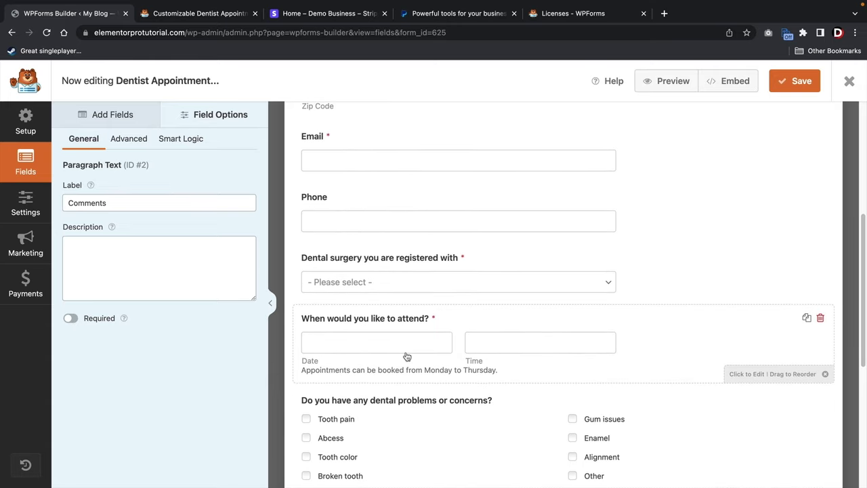
{"action": "left_click", "coordinate": [188, 141]}
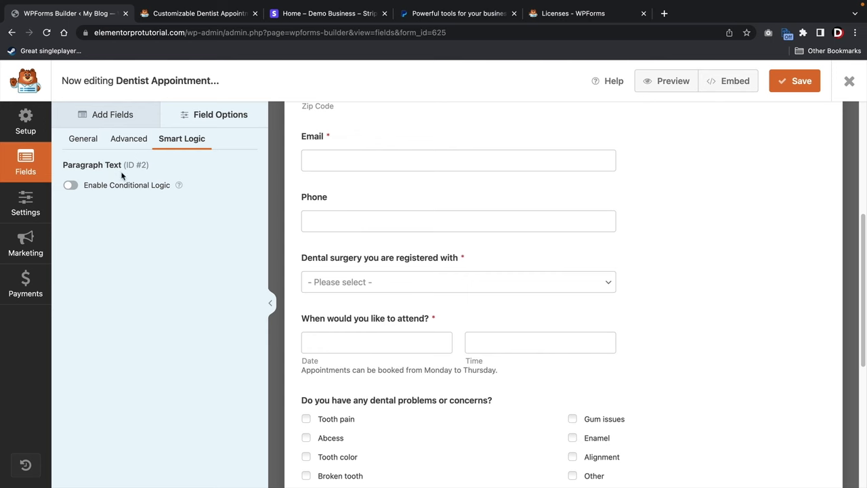
{"action": "left_click", "coordinate": [318, 256]}
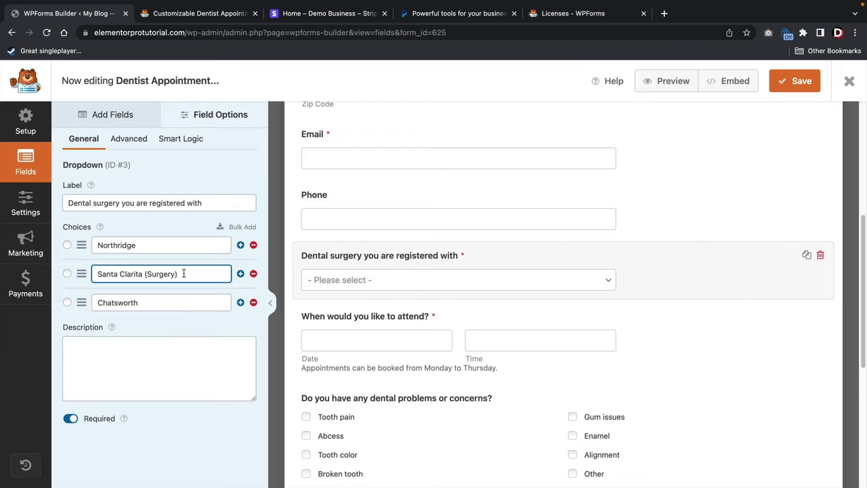
Add a required Single Line Text field 'Level Of Tooth Pain (1-10)' below the surgery dropdown, with conditional logic enabled.
{"action": "left_click", "coordinate": [113, 116]}
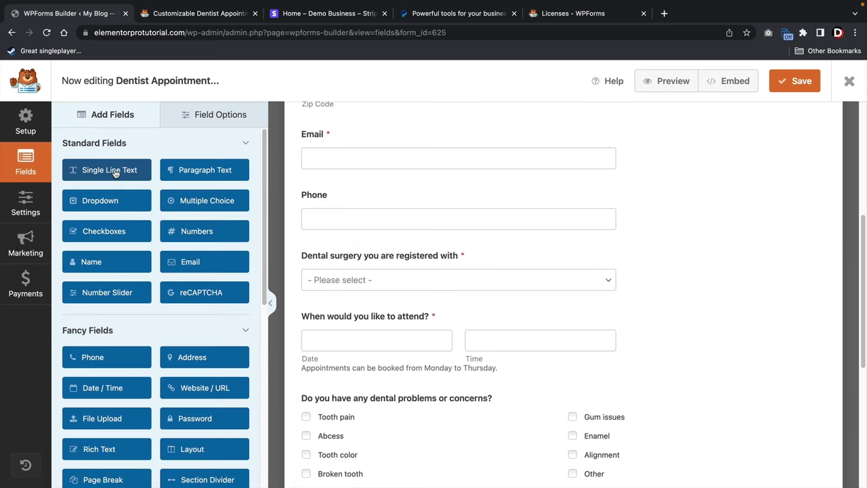
{"action": "left_click_drag", "start_coordinate": [108, 173], "coordinate": [350, 319]}
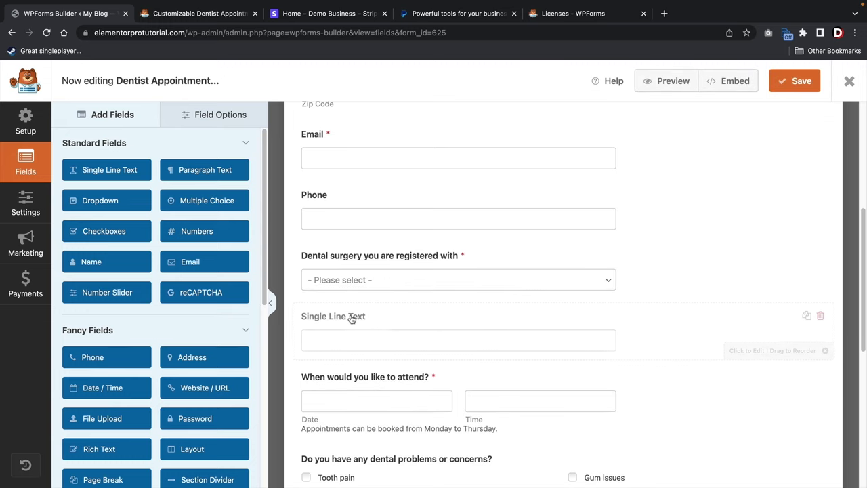
{"action": "triple_click", "coordinate": [139, 205]}
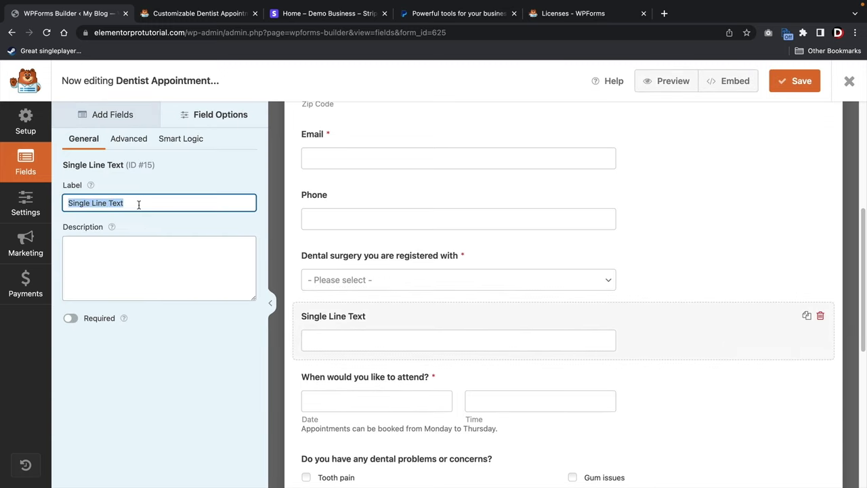
{"action": "type", "text": "Are Y"}
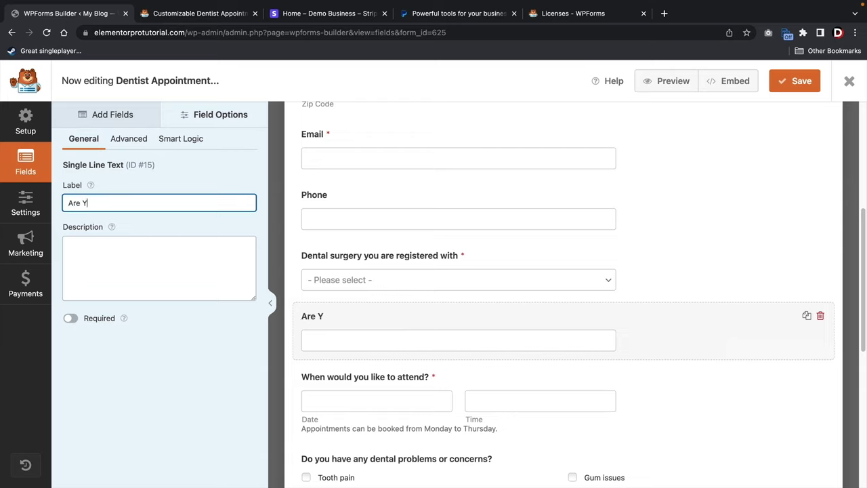
{"action": "type", "text": "ou In Pai"}
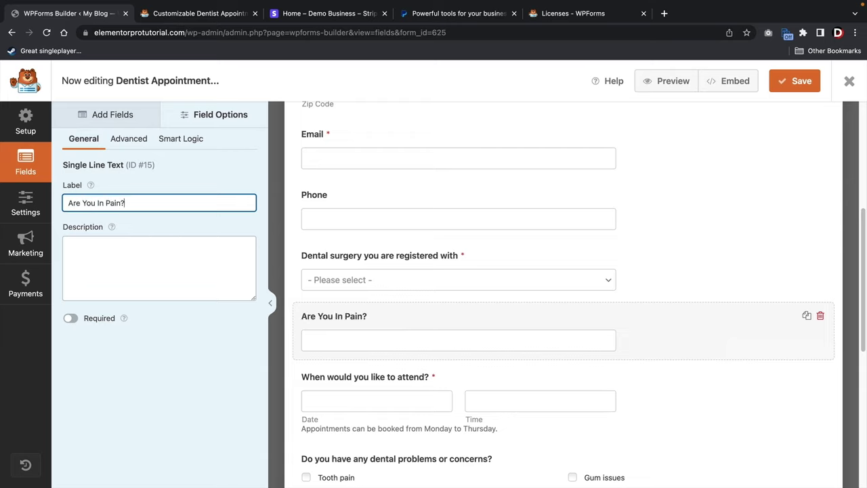
{"action": "type", "text": "n?"}
{"action": "left_click", "coordinate": [70, 318]}
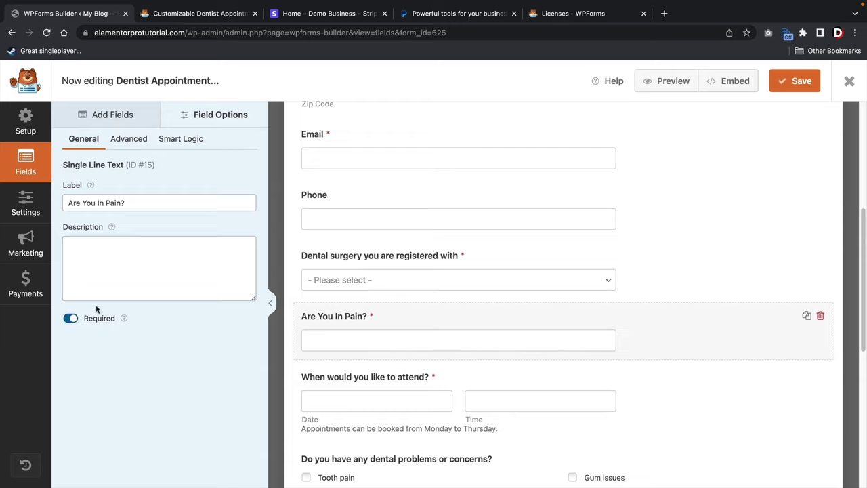
{"action": "left_click", "coordinate": [126, 202]}
{"action": "key", "text": "super+a"}
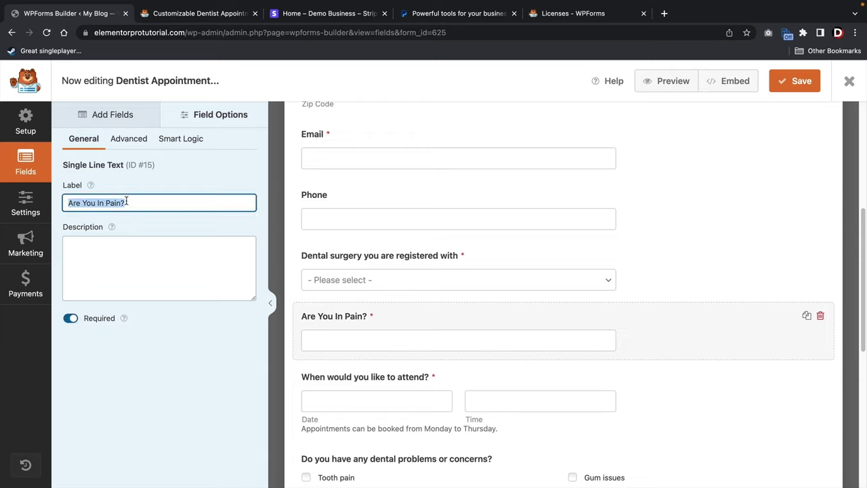
{"action": "type", "text": "Level Of "}
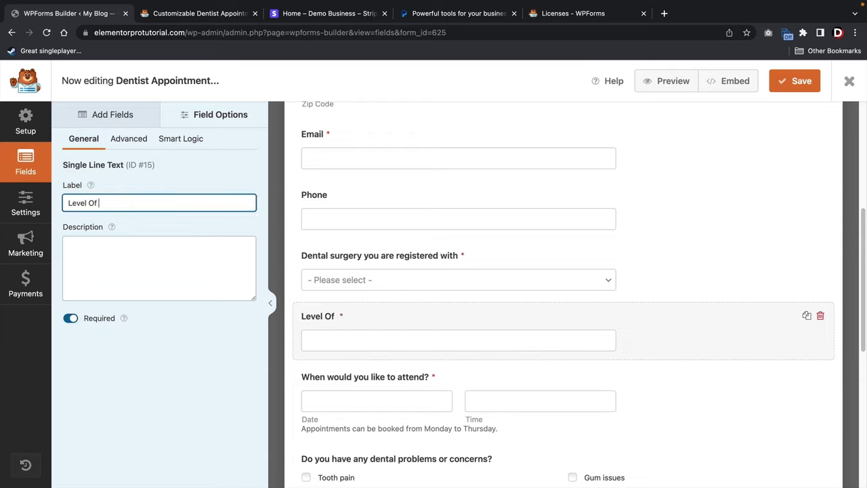
{"action": "type", "text": "Tooth Pain (1"}
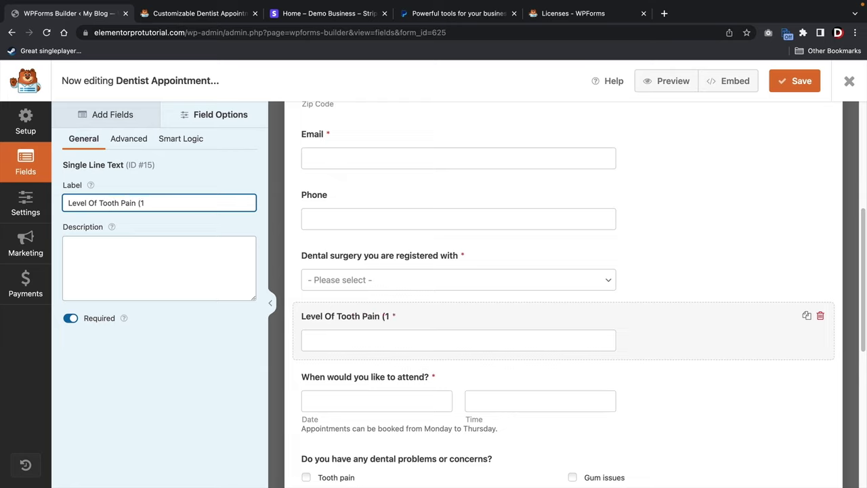
{"action": "type", "text": "-10"}
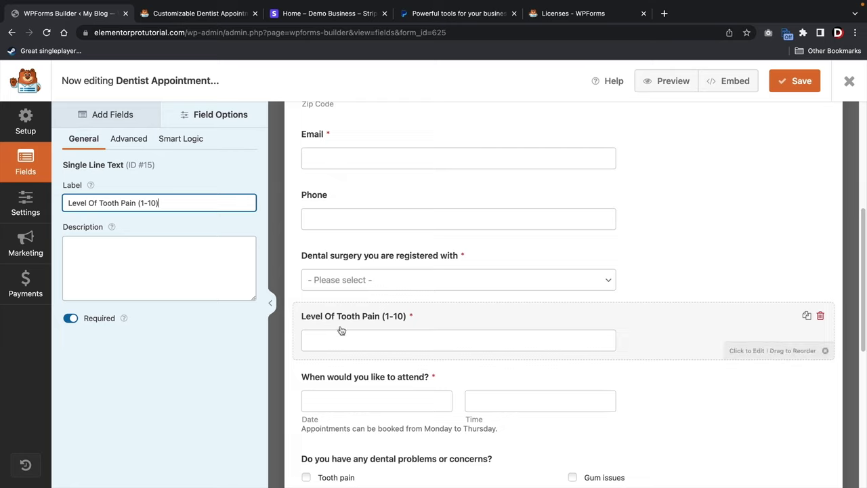
{"action": "left_click", "coordinate": [183, 139]}
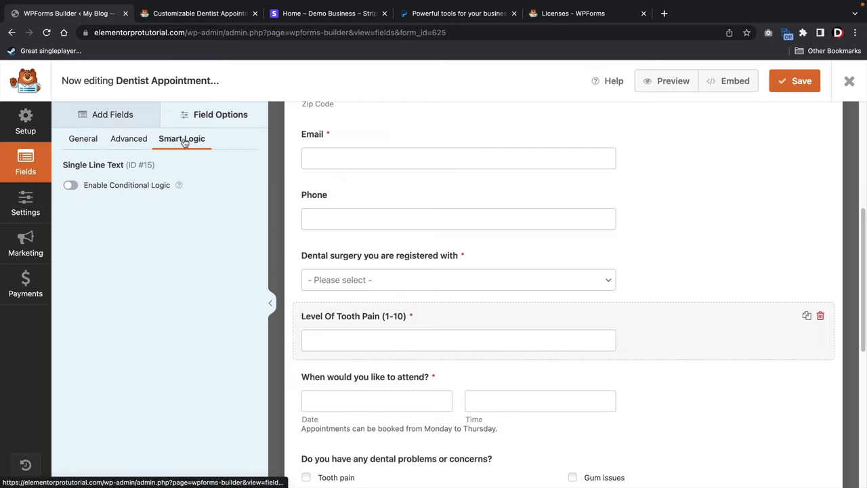
{"action": "left_click", "coordinate": [70, 187]}
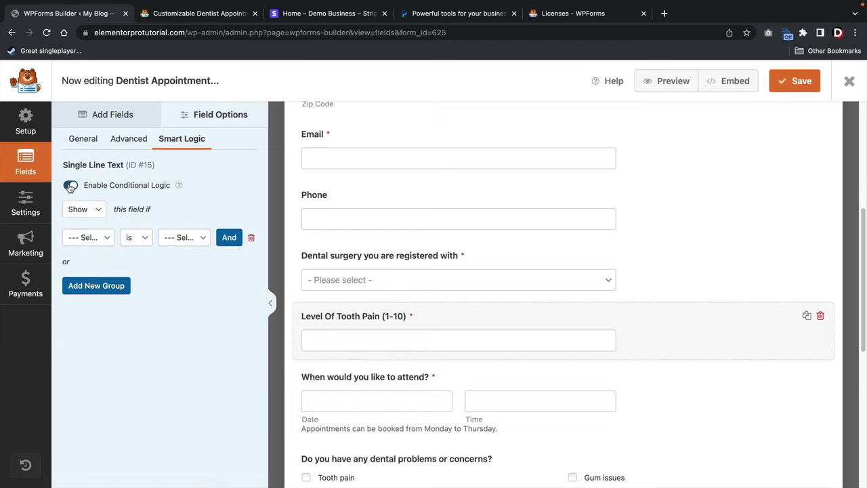
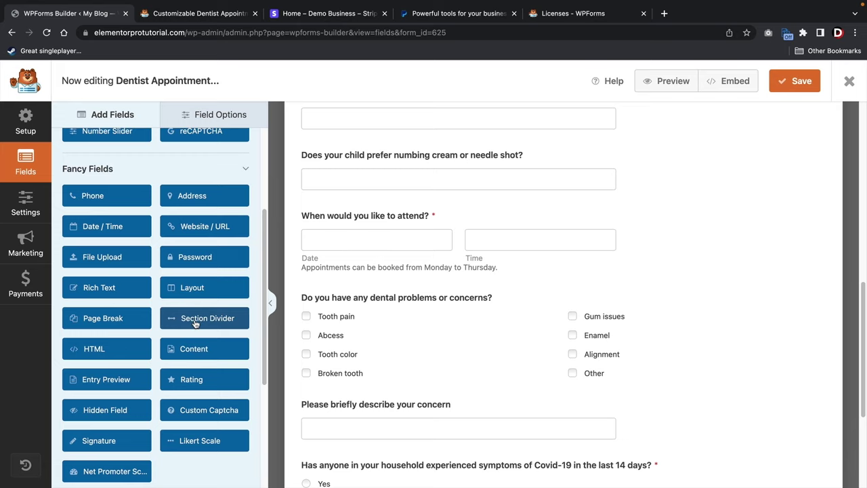
Drag a Section Divider and a Layout block into the form and set the layout to four columns.
{"action": "left_click_drag", "start_coordinate": [194, 323], "coordinate": [334, 221]}
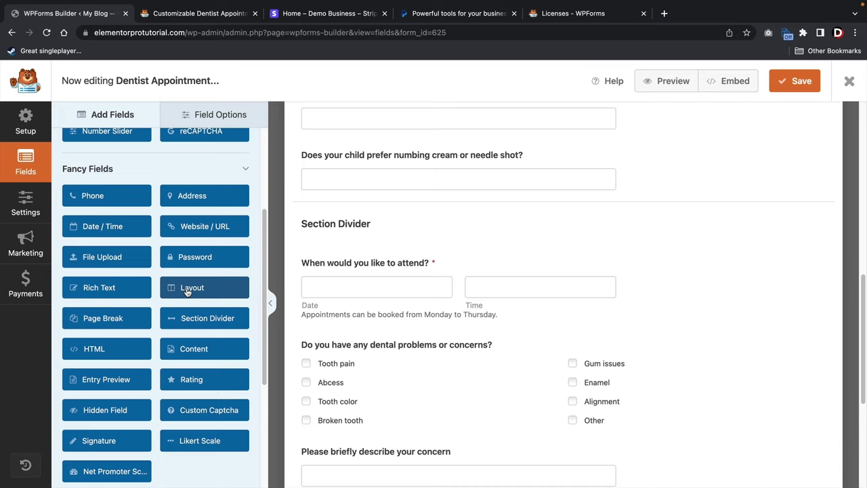
{"action": "left_click_drag", "start_coordinate": [183, 295], "coordinate": [332, 214]}
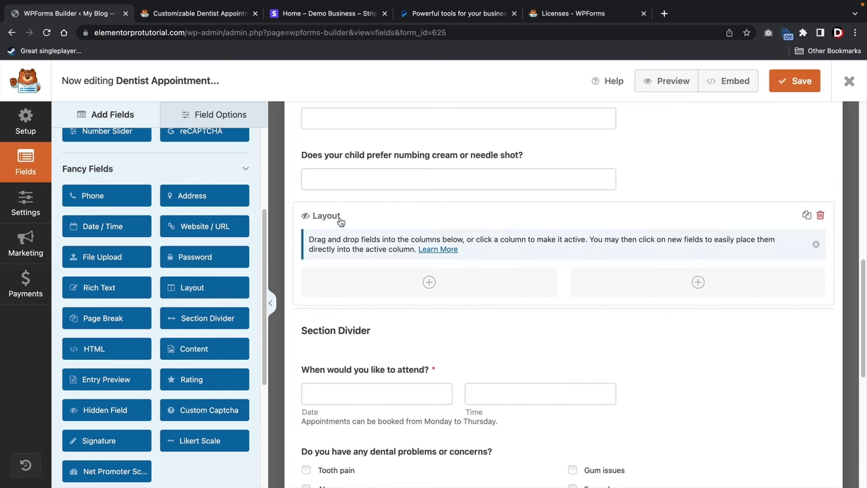
{"action": "left_click", "coordinate": [558, 256]}
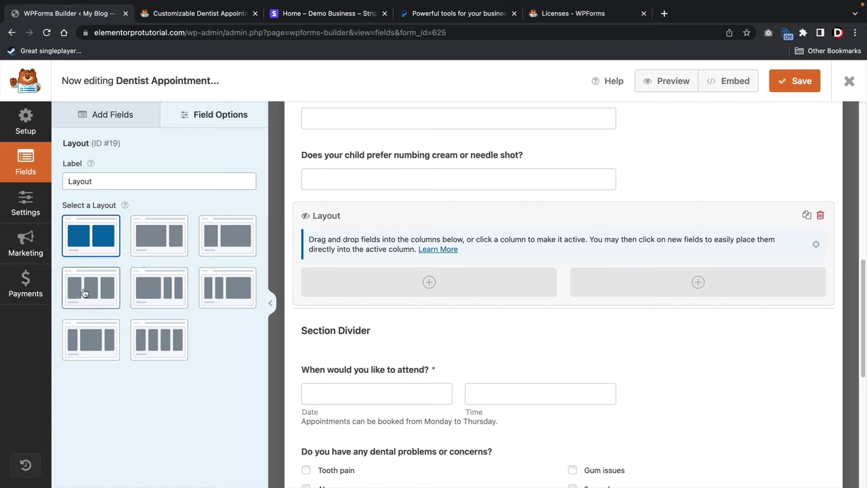
{"action": "left_click", "coordinate": [159, 338]}
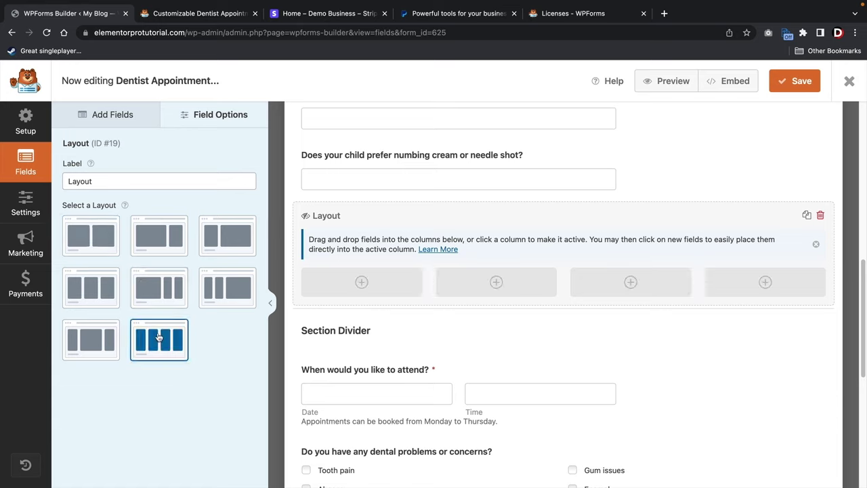
{"action": "left_click", "coordinate": [362, 284]}
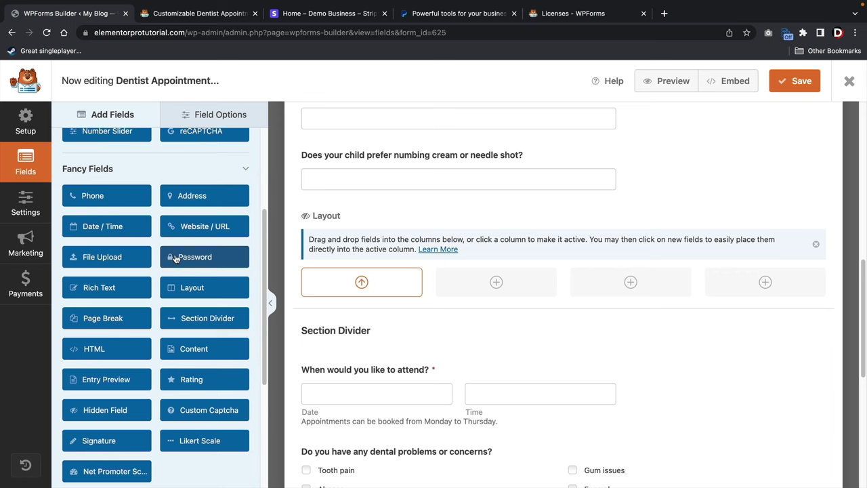
Place a Phone field in the first layout column and an Address field in the second.
{"action": "scroll", "coordinate": [175, 259], "scroll_direction": "up", "scroll_amount": 3}
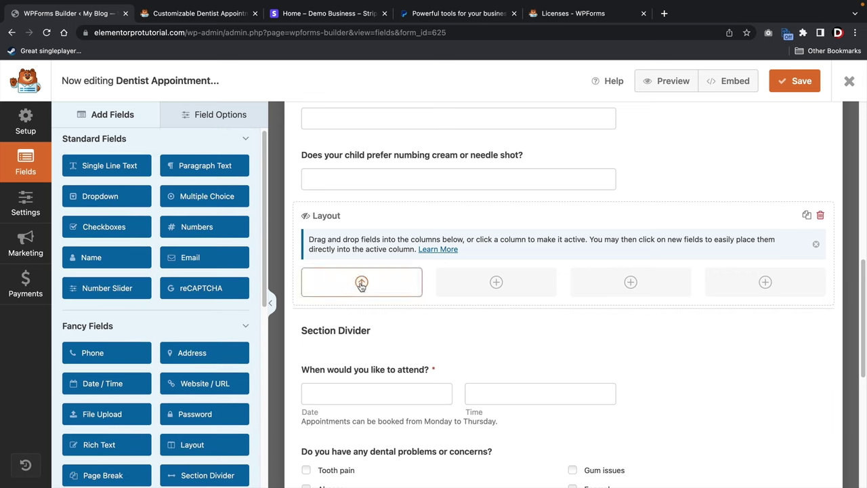
{"action": "left_click", "coordinate": [123, 359]}
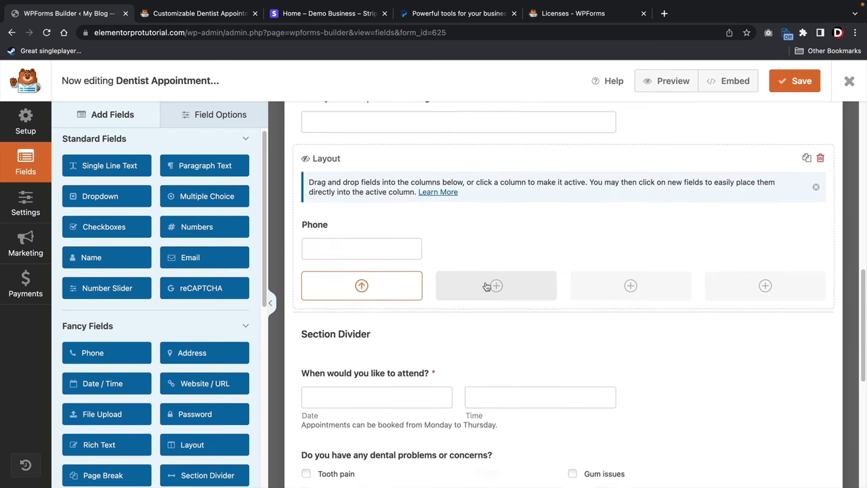
{"action": "scroll", "coordinate": [487, 286], "scroll_direction": "down", "scroll_amount": 1}
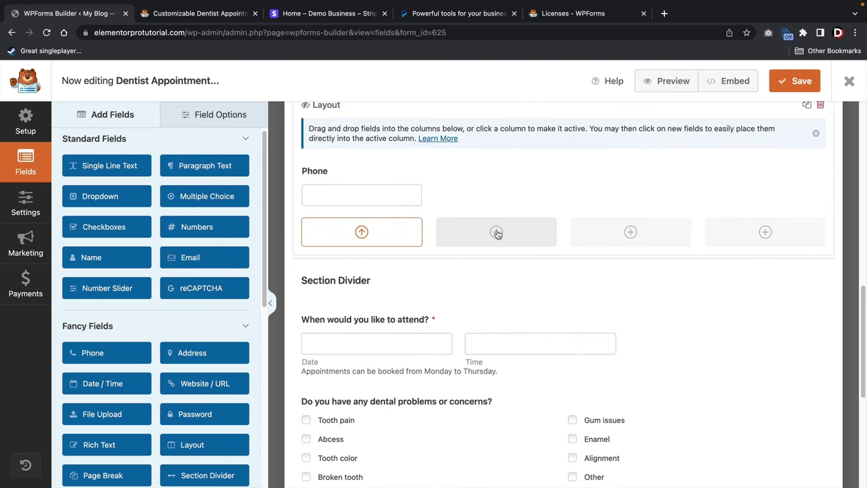
{"action": "left_click", "coordinate": [497, 233]}
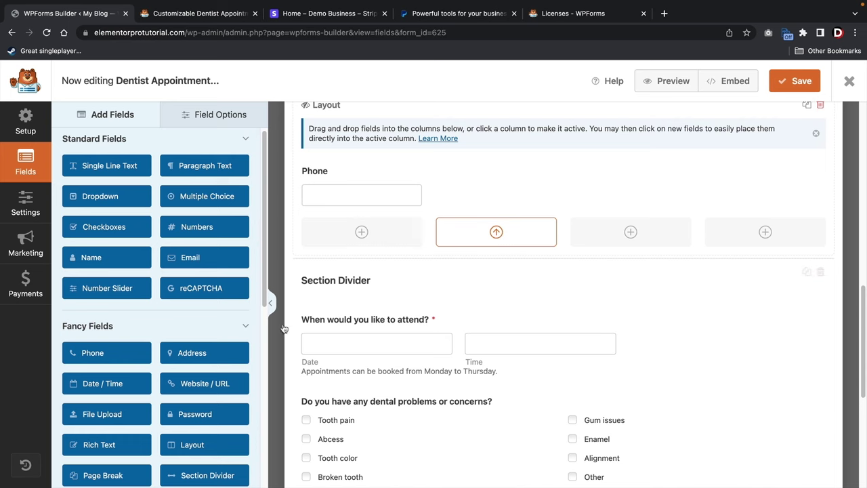
{"action": "scroll", "coordinate": [203, 354], "scroll_direction": "down", "scroll_amount": 3}
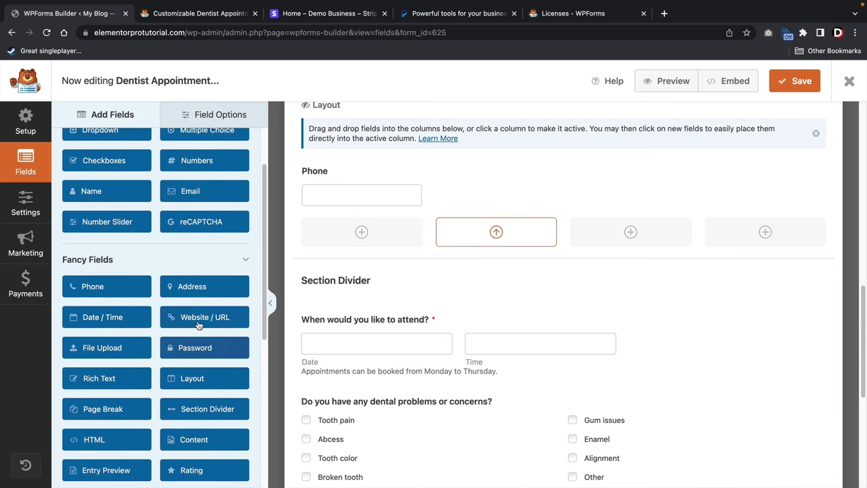
{"action": "left_click", "coordinate": [201, 289]}
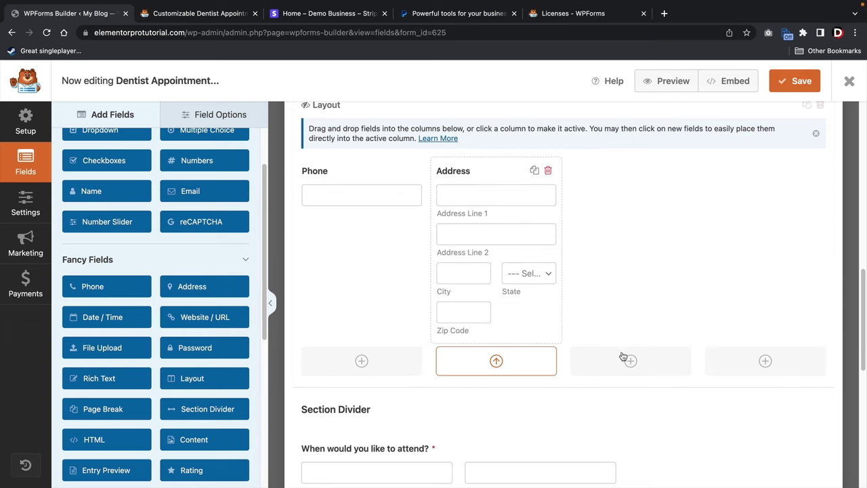
Fill the third and fourth layout columns with Rating and Single Line Text fields.
{"action": "left_click", "coordinate": [625, 361]}
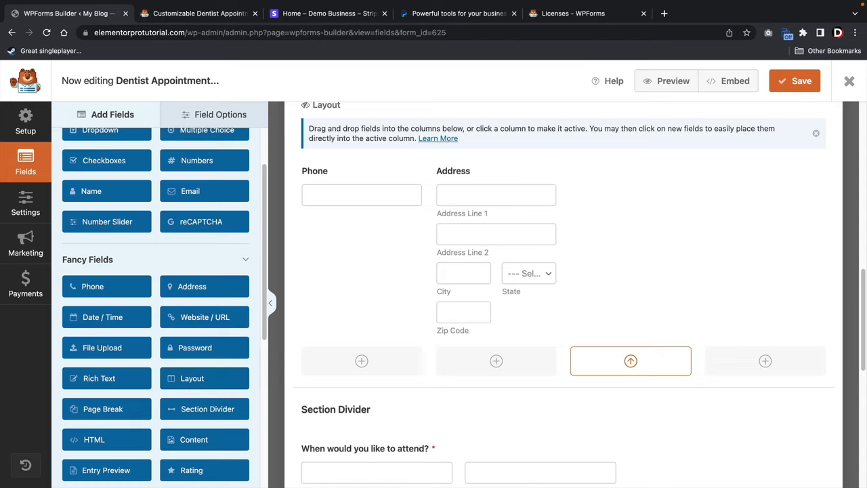
{"action": "left_click", "coordinate": [202, 475]}
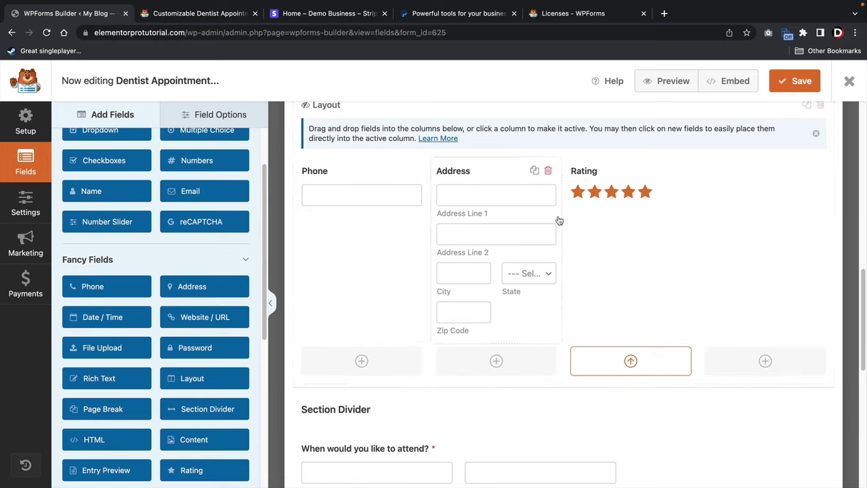
{"action": "left_click", "coordinate": [765, 361]}
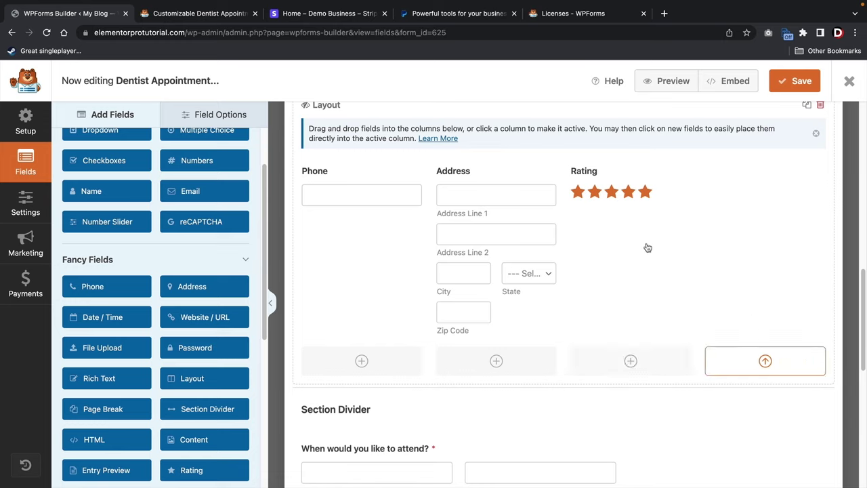
{"action": "scroll", "coordinate": [158, 275], "scroll_direction": "down", "scroll_amount": 3}
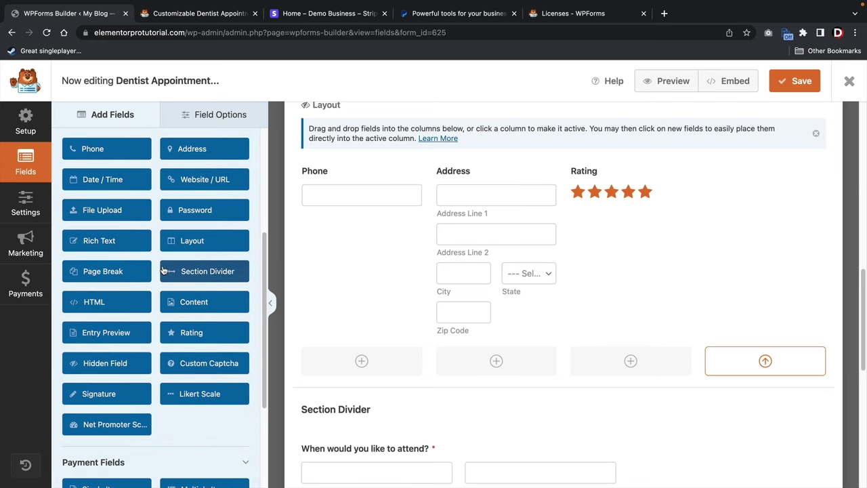
{"action": "scroll", "coordinate": [163, 271], "scroll_direction": "up", "scroll_amount": 5}
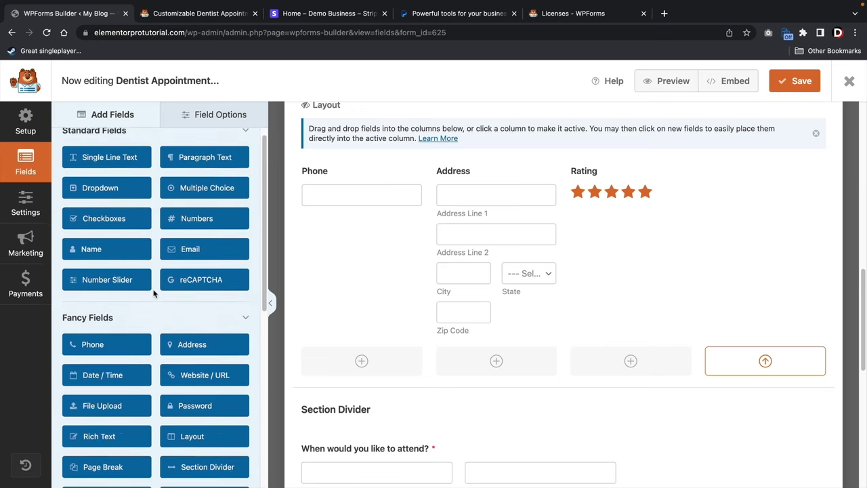
{"action": "left_click", "coordinate": [125, 170]}
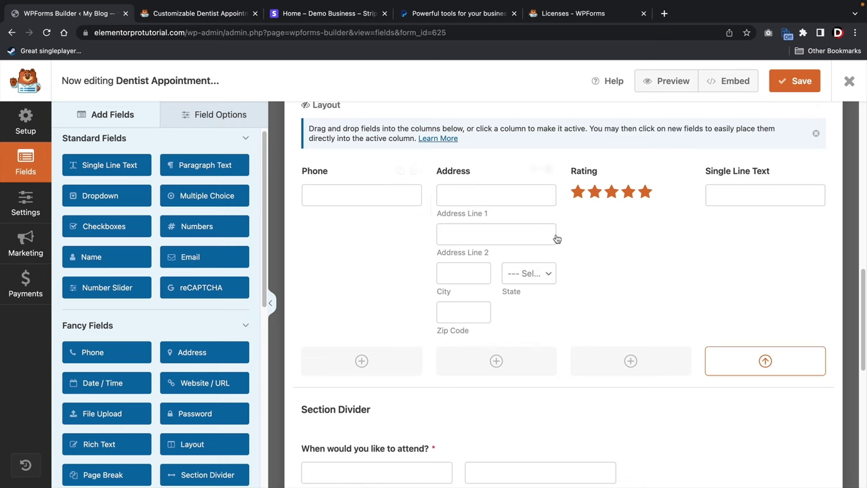
{"action": "scroll", "coordinate": [737, 217], "scroll_direction": "up", "scroll_amount": 2}
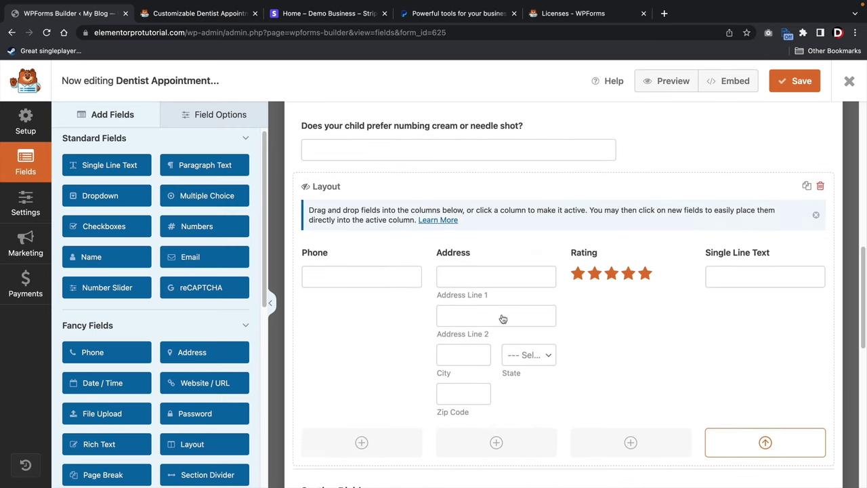
Delete the Layout block with its four fields, confirm the removal, and save the form.
{"action": "left_click", "coordinate": [820, 186]}
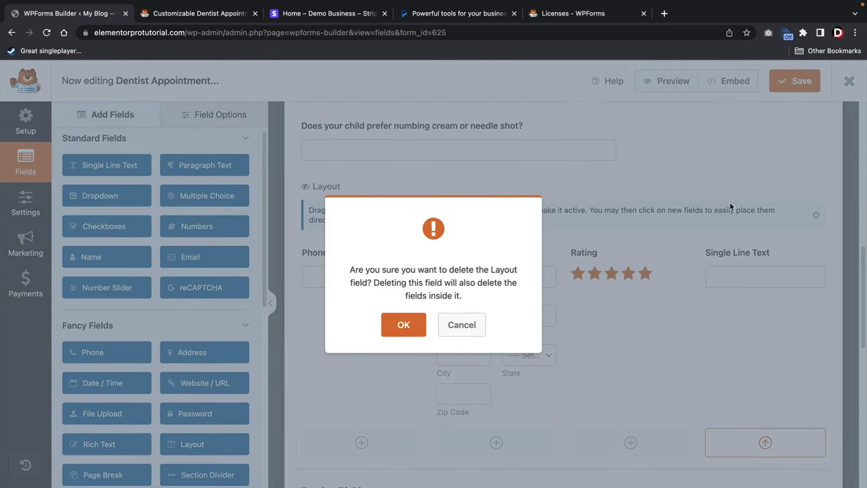
{"action": "left_click", "coordinate": [404, 325]}
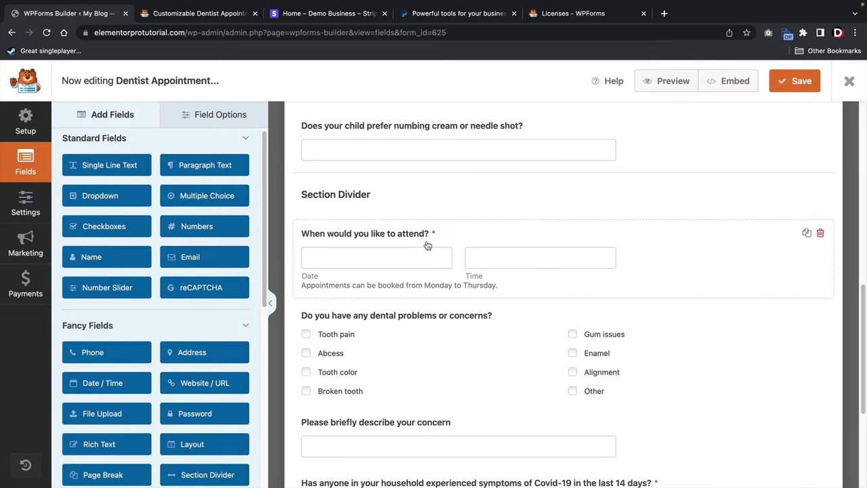
{"action": "left_click", "coordinate": [783, 82]}
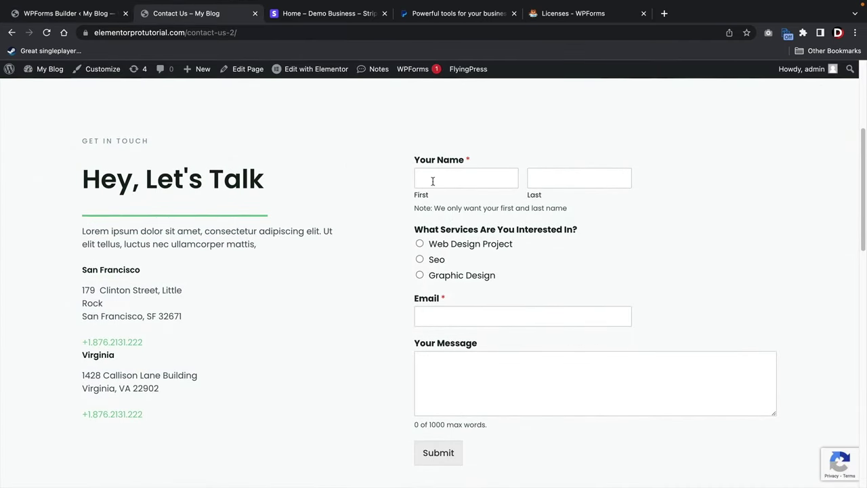
Edit the Contact Us page in Elementor and delete its existing contact form widget.
{"action": "left_click", "coordinate": [325, 73]}
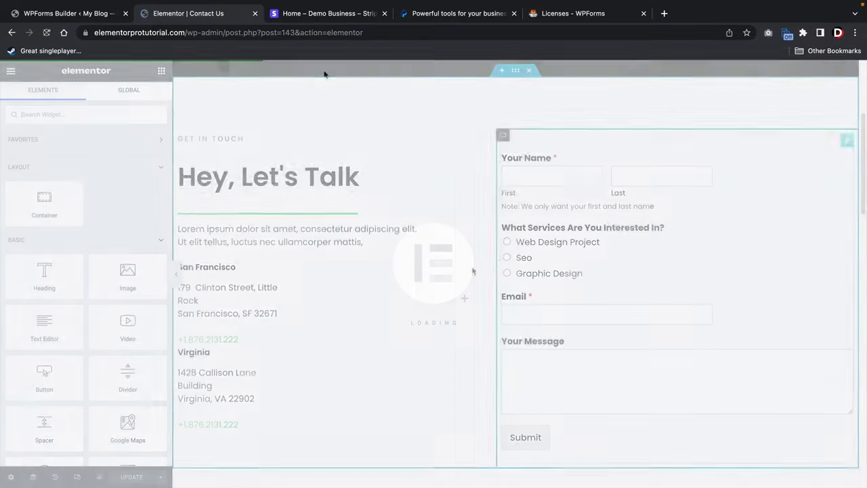
{"action": "right_click", "coordinate": [847, 145]}
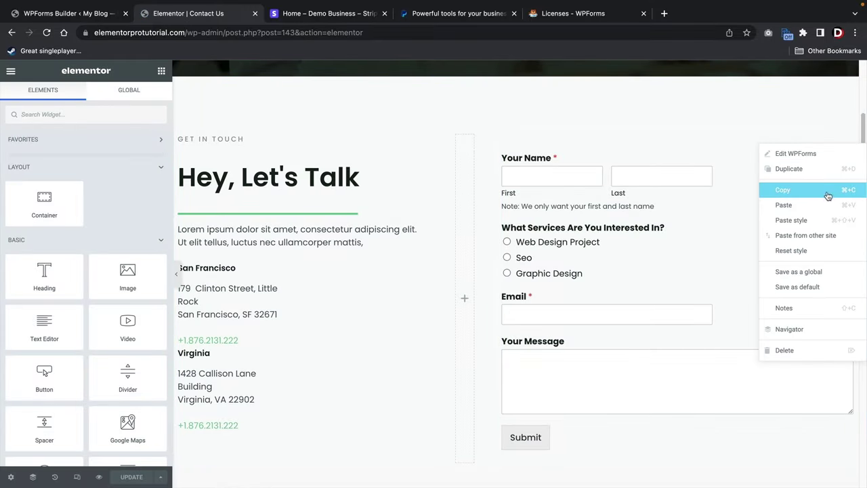
{"action": "left_click", "coordinate": [794, 349]}
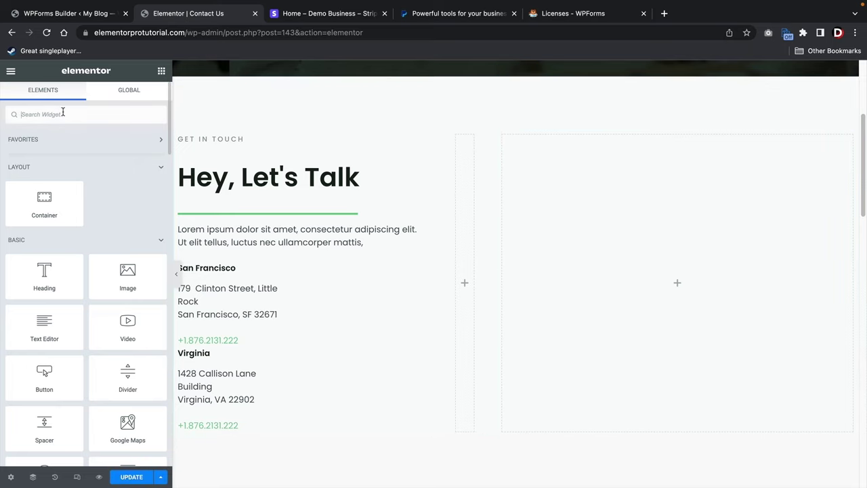
Add a WPForms widget showing the Dentist Appointment Form and update the page.
{"action": "type", "text": "wpform"}
{"action": "left_click_drag", "start_coordinate": [45, 152], "coordinate": [641, 278]}
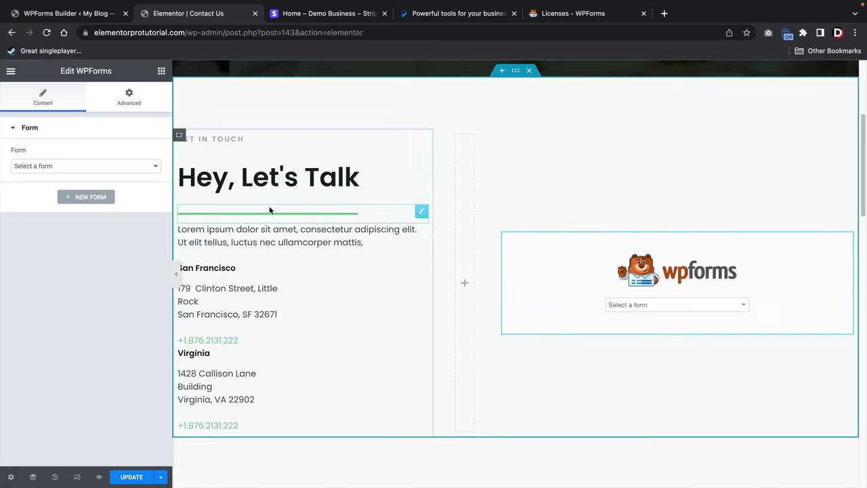
{"action": "left_click", "coordinate": [88, 168]}
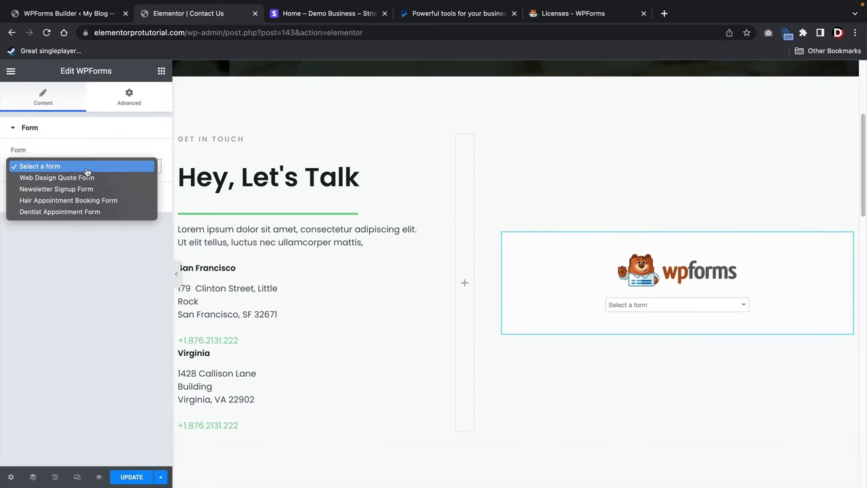
{"action": "left_click", "coordinate": [74, 211]}
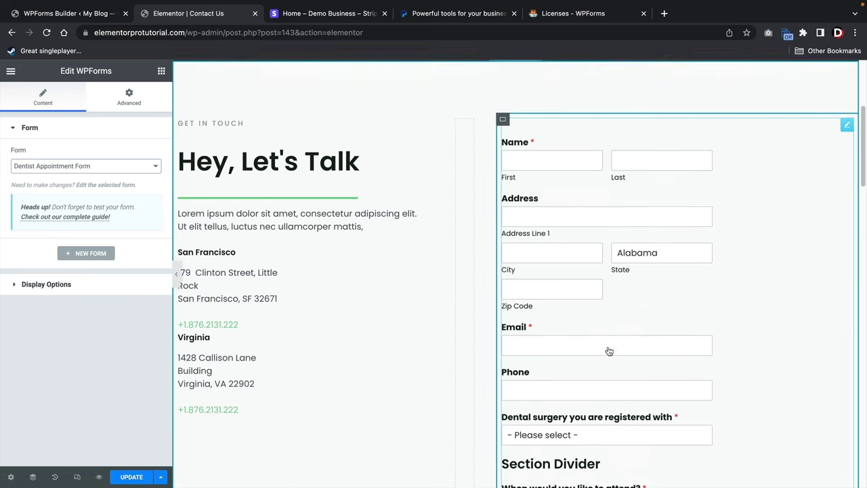
{"action": "scroll", "coordinate": [609, 351], "scroll_direction": "down", "scroll_amount": 5}
{"action": "scroll", "coordinate": [407, 326], "scroll_direction": "up", "scroll_amount": 3}
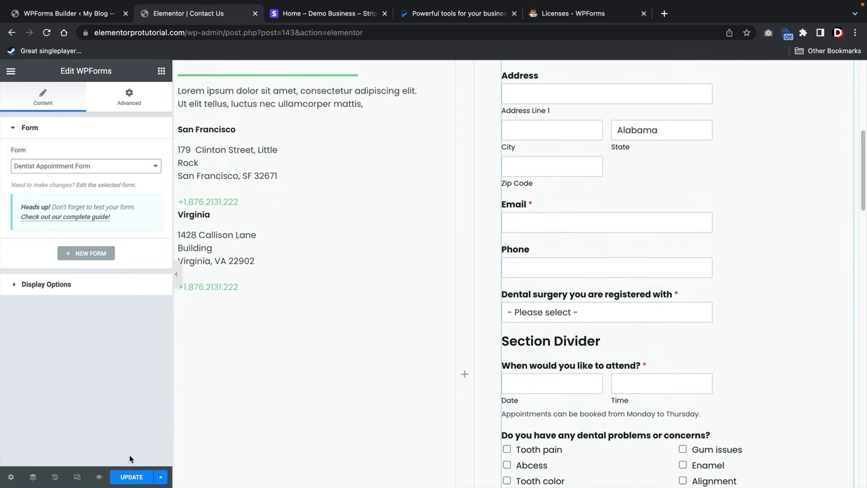
{"action": "left_click", "coordinate": [131, 477]}
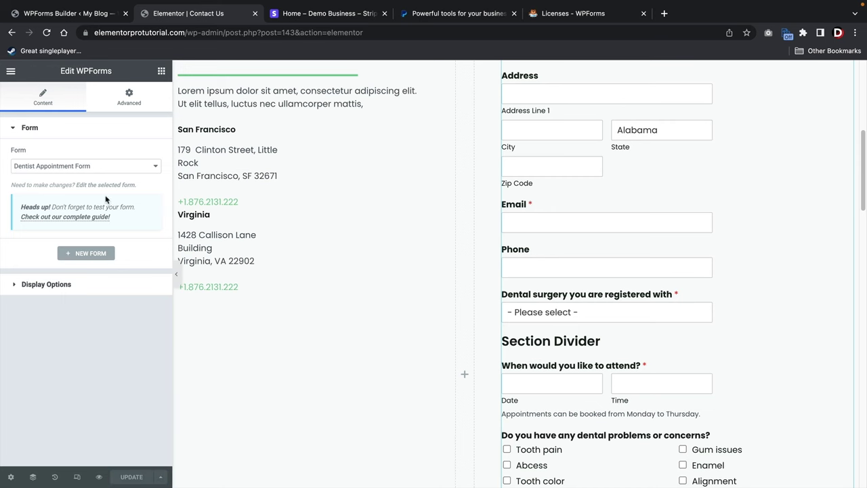
{"action": "left_click", "coordinate": [10, 72]}
On the live Contact Us page, enter the visitor's first name, last name and street address.
{"action": "left_click", "coordinate": [60, 259]}
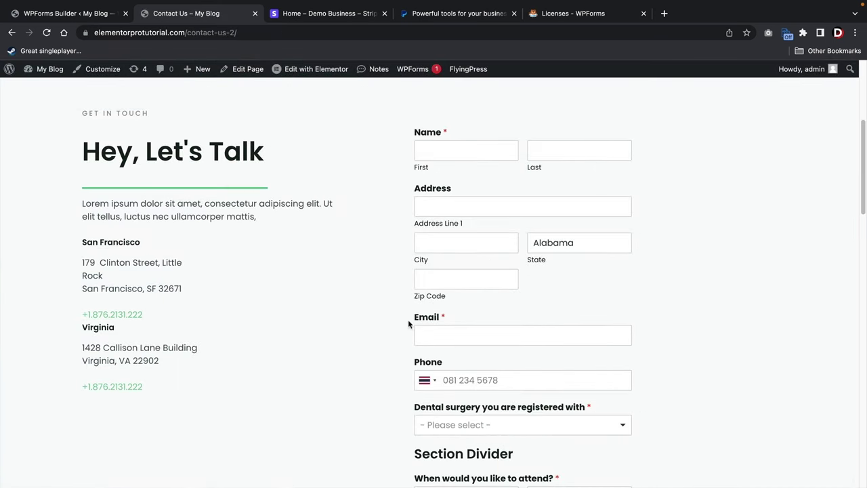
{"action": "left_click", "coordinate": [484, 151]}
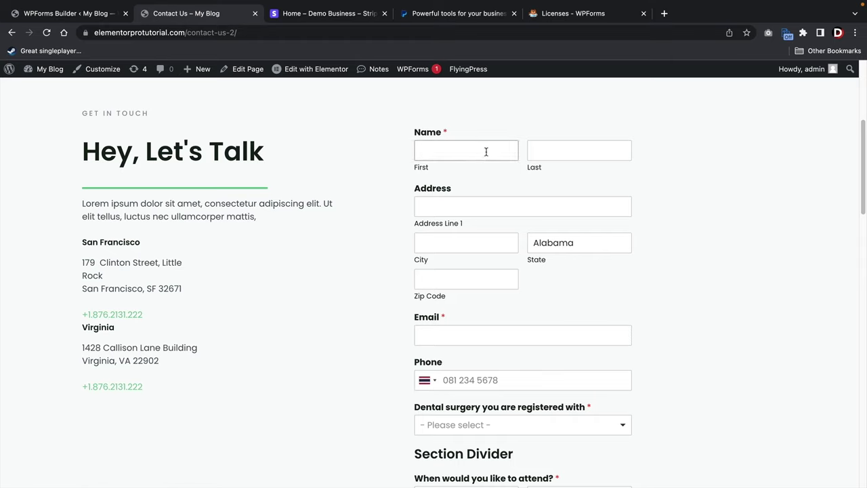
{"action": "type", "text": "darrel"}
{"action": "key", "text": "Tab"}
{"action": "type", "text": "wilson"}
{"action": "key", "text": "Tab"}
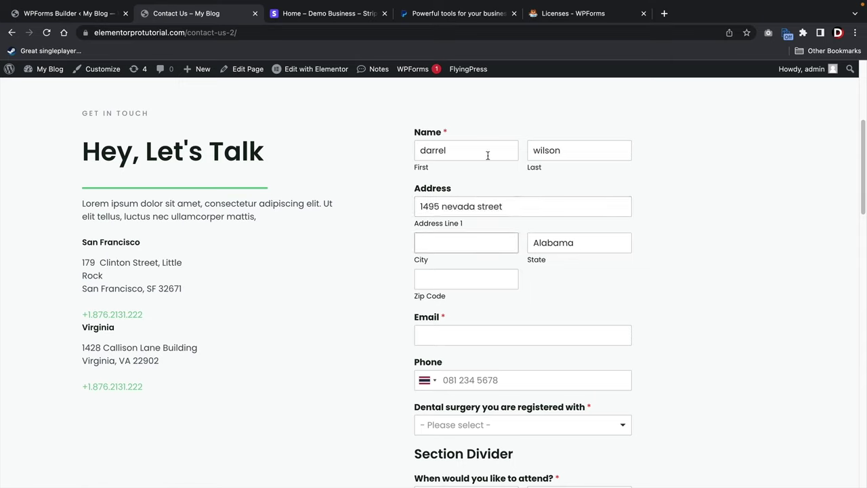
{"action": "type", "text": "chatdsworth"}
Select California as the state, then fill in the zip code and the visitor's e-mail address.
{"action": "left_click", "coordinate": [575, 240]}
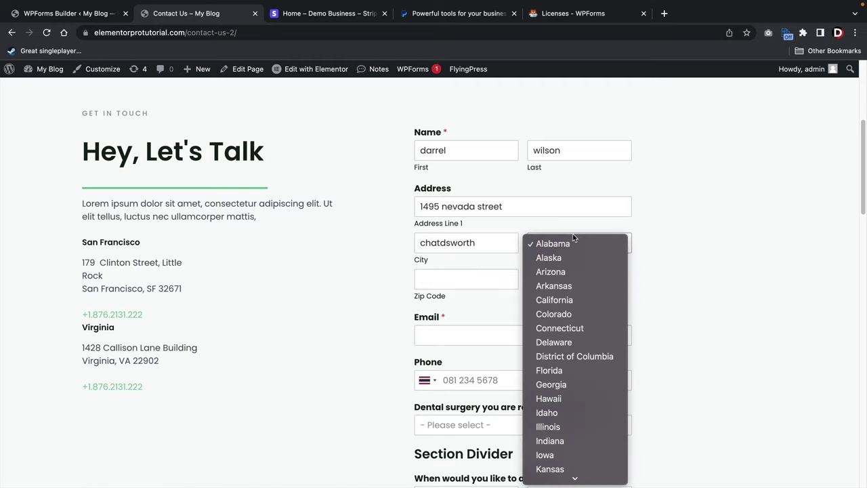
{"action": "key", "text": "Down"}
{"action": "key", "text": "Down"}
{"action": "key", "text": "Down"}
{"action": "key", "text": "Down"}
{"action": "key", "text": "Return"}
{"action": "left_click", "coordinate": [459, 215]}
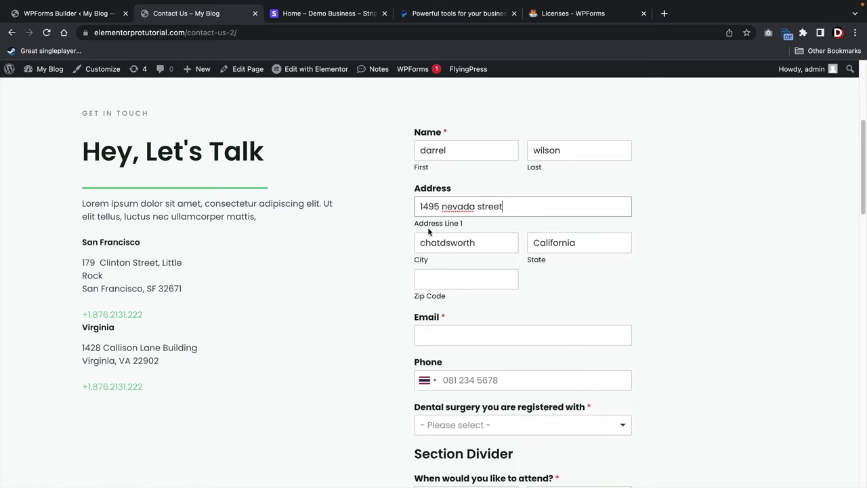
{"action": "scroll", "coordinate": [406, 225], "scroll_direction": "down", "scroll_amount": 3}
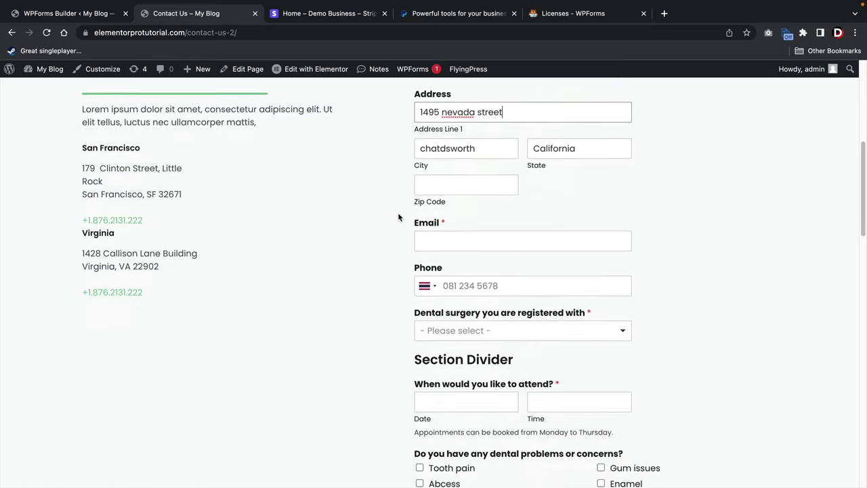
{"action": "left_click", "coordinate": [448, 192]}
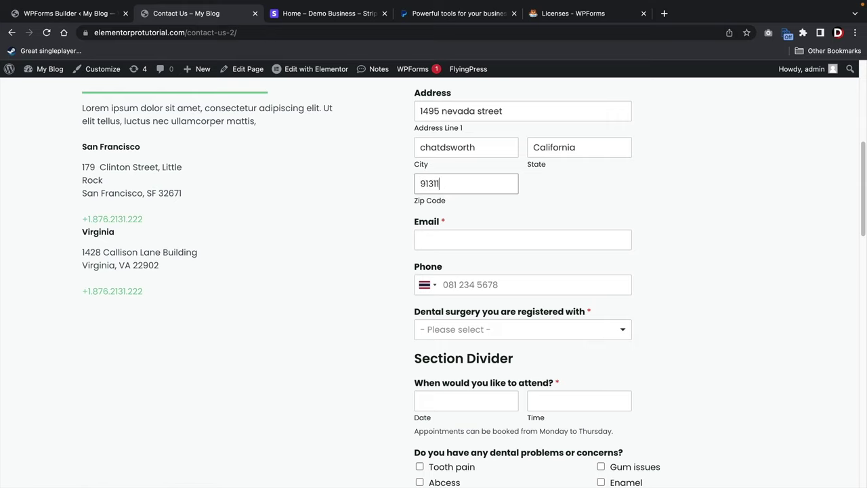
{"action": "left_click", "coordinate": [461, 240]}
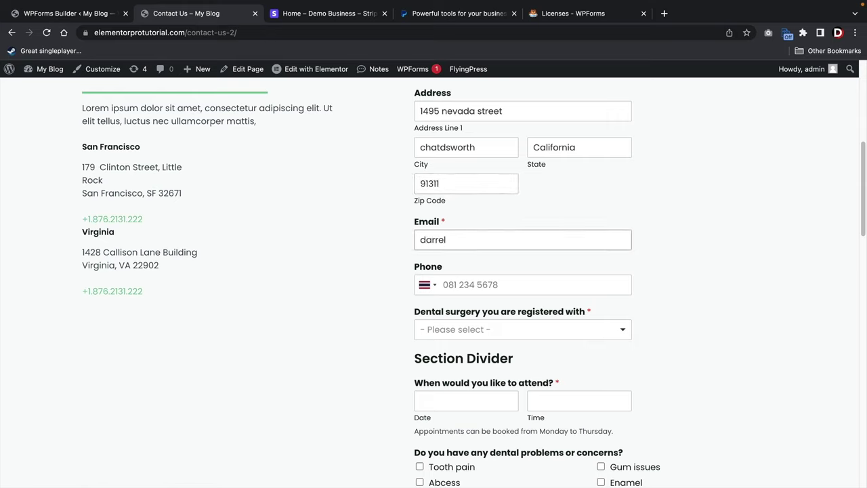
Set the phone country to United States and type the phone number.
{"action": "left_click", "coordinate": [429, 285]}
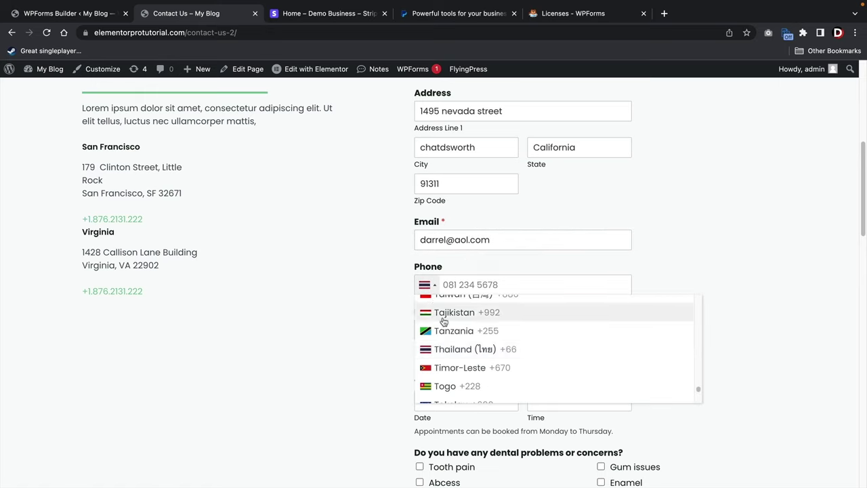
{"action": "scroll", "coordinate": [460, 339], "scroll_direction": "down", "scroll_amount": 10}
{"action": "scroll", "coordinate": [480, 364], "scroll_direction": "up", "scroll_amount": 3}
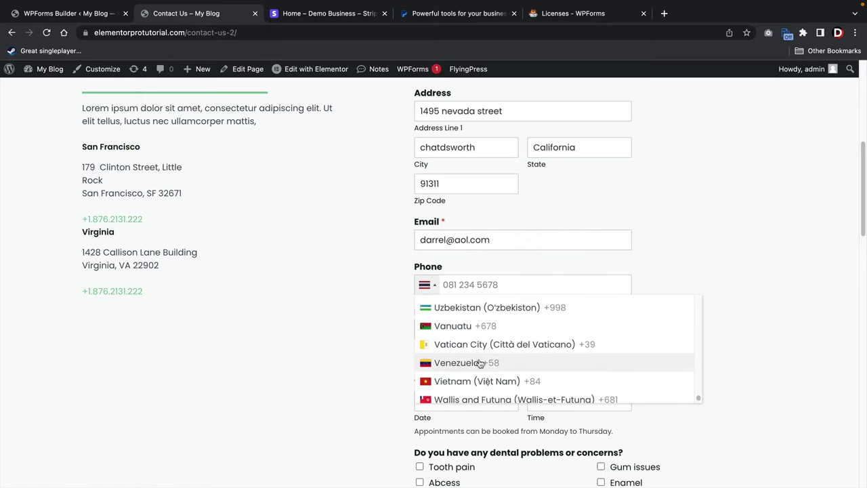
{"action": "scroll", "coordinate": [480, 364], "scroll_direction": "up", "scroll_amount": 4}
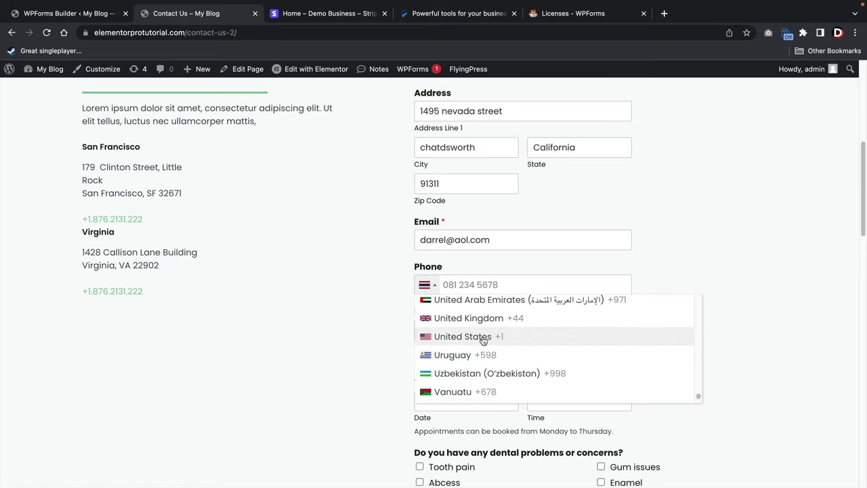
{"action": "left_click", "coordinate": [483, 339]}
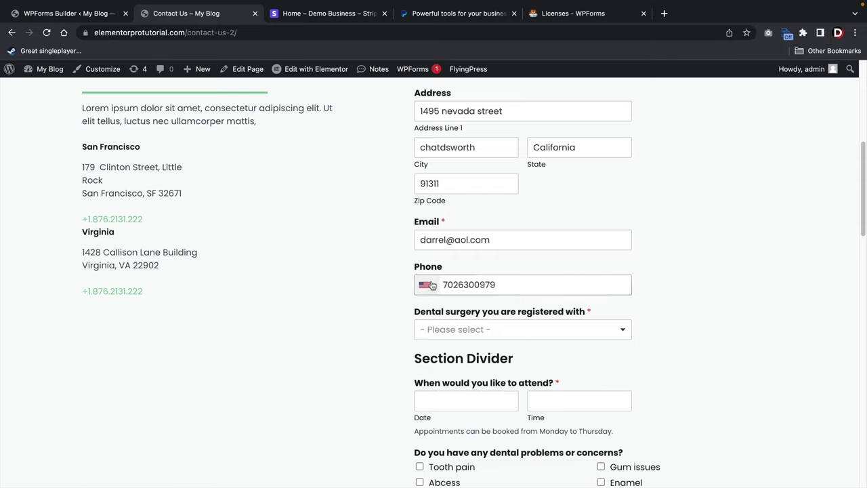
{"action": "left_click", "coordinate": [428, 285]}
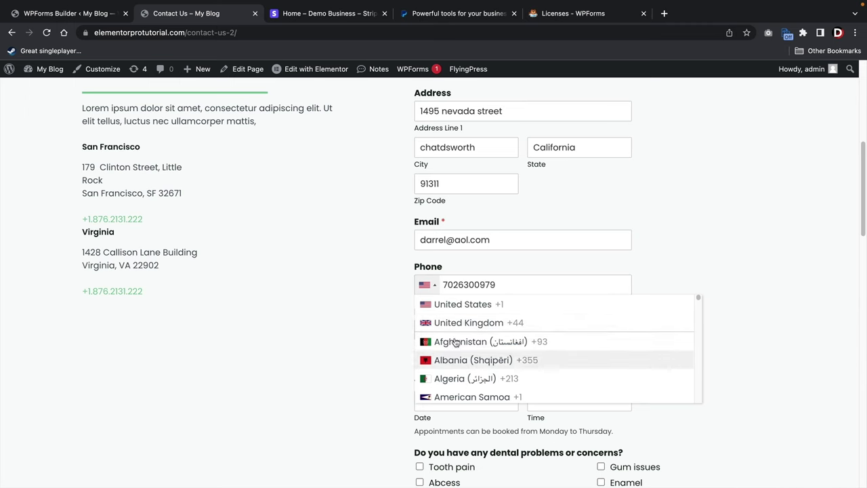
{"action": "left_click", "coordinate": [378, 314]}
{"action": "scroll", "coordinate": [502, 347], "scroll_direction": "up", "scroll_amount": 3}
{"action": "scroll", "coordinate": [382, 362], "scroll_direction": "down", "scroll_amount": 4}
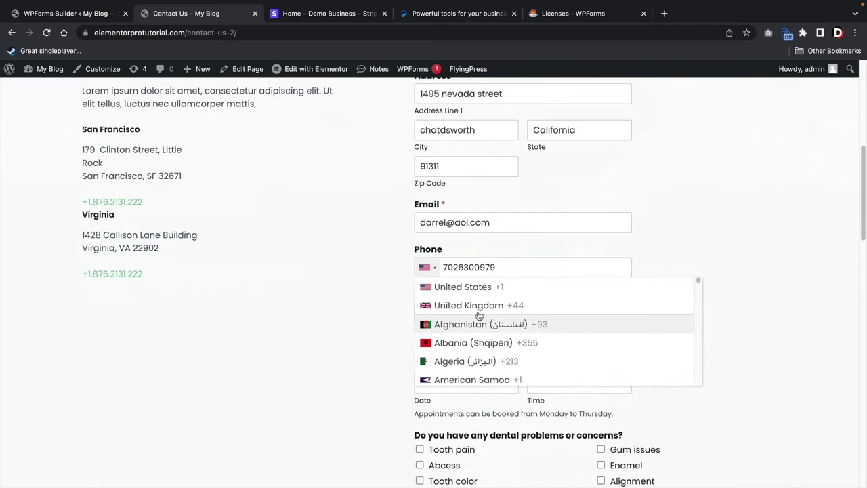
{"action": "left_click", "coordinate": [352, 295]}
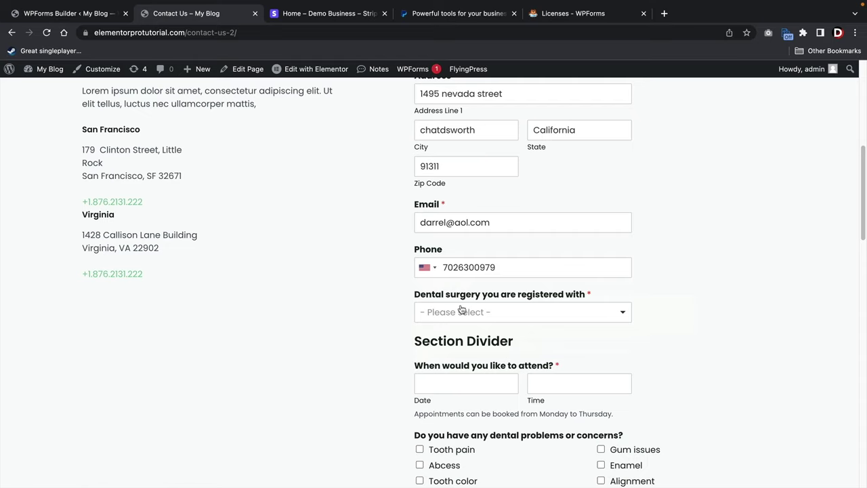
Try Chatsworth, then switch the dental surgery to Santa Clarita (Surgery).
{"action": "scroll", "coordinate": [382, 311], "scroll_direction": "down", "scroll_amount": 1}
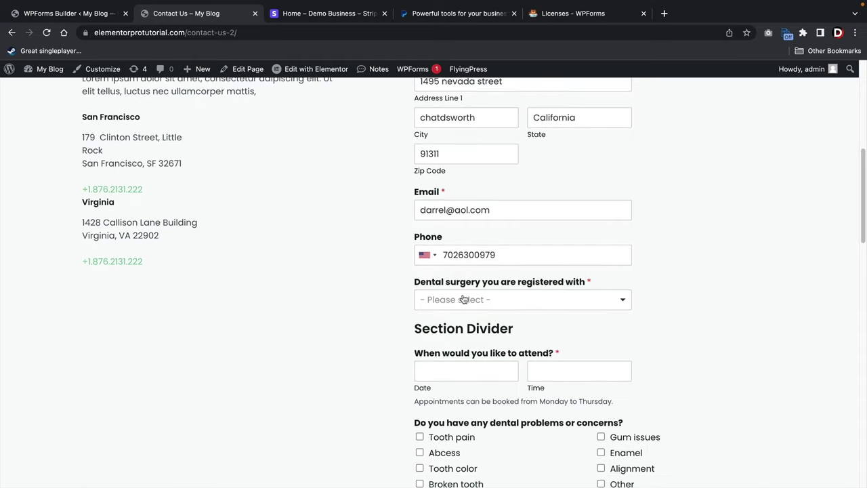
{"action": "left_click", "coordinate": [464, 299]}
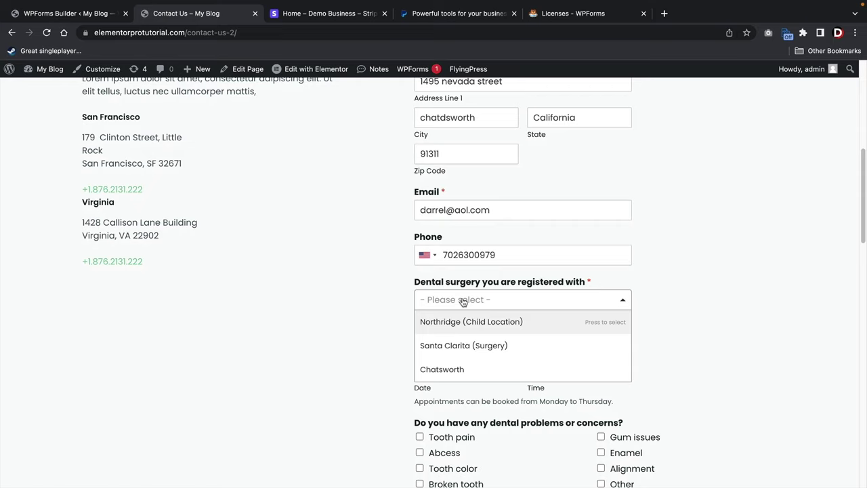
{"action": "left_click", "coordinate": [494, 368]}
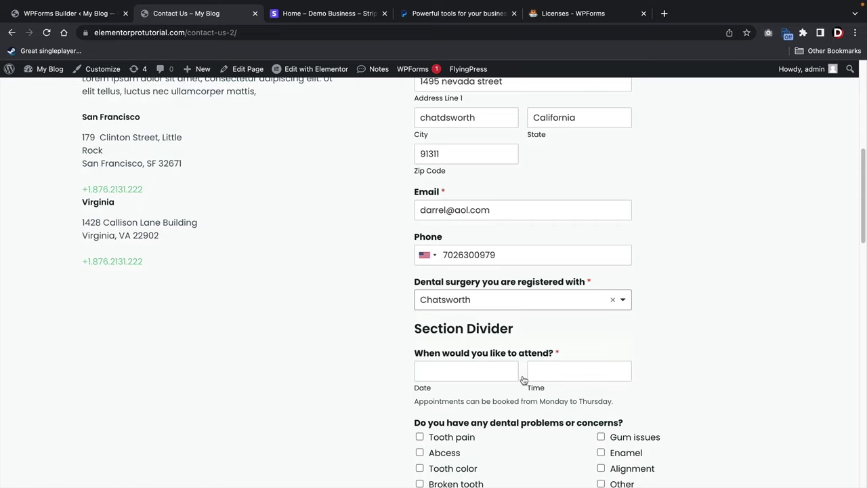
{"action": "scroll", "coordinate": [650, 376], "scroll_direction": "down", "scroll_amount": 3}
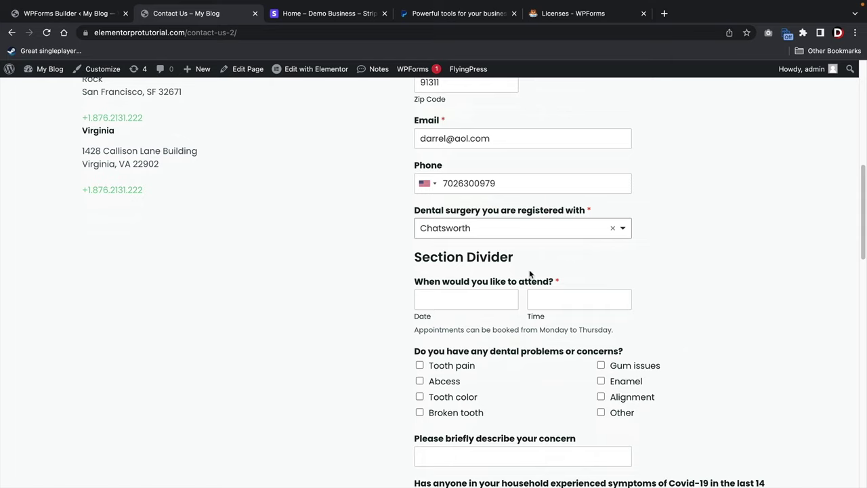
{"action": "left_click", "coordinate": [511, 231]}
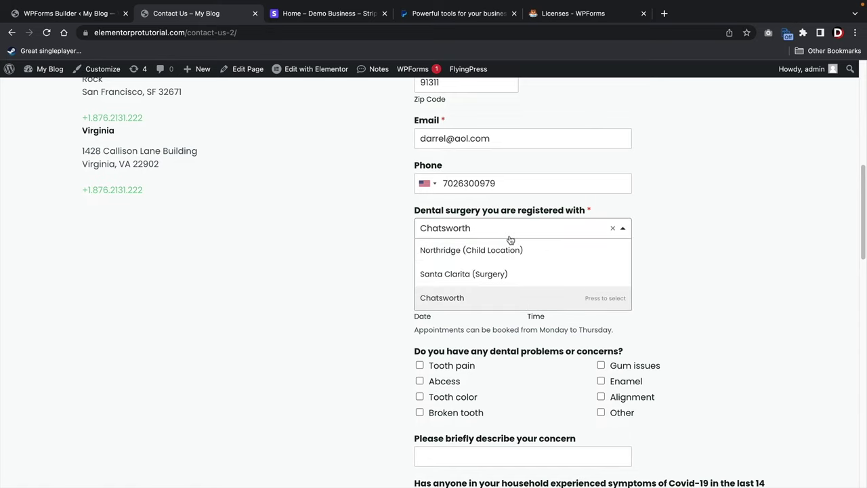
{"action": "left_click", "coordinate": [449, 274]}
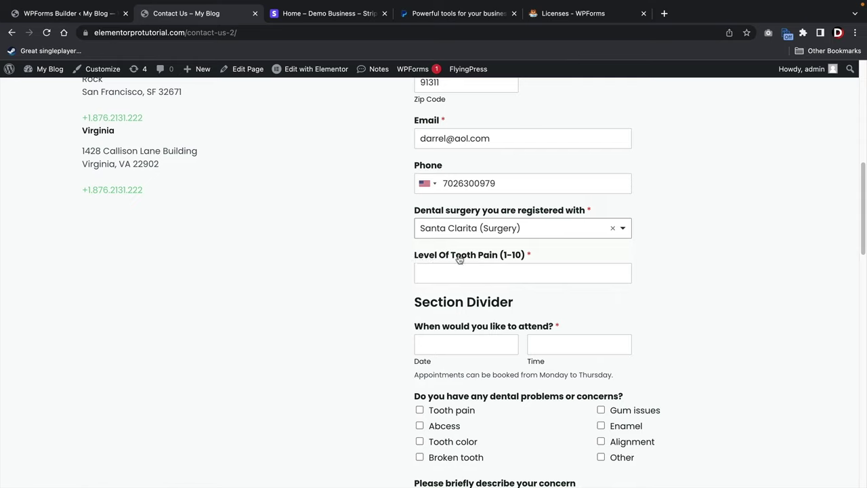
{"action": "left_click", "coordinate": [503, 276]}
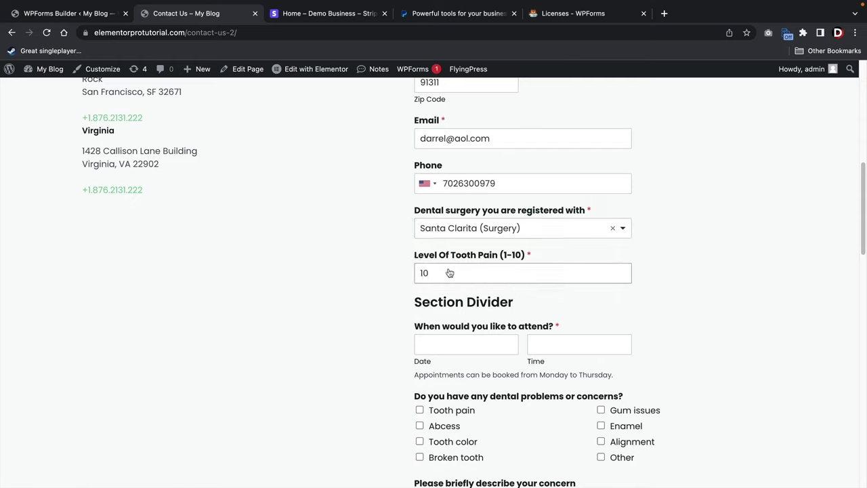
After briefly picking Northridge (Child Location), settle on Santa Clarita (Surgery) and move to Level Of Tooth Pain.
{"action": "left_click", "coordinate": [472, 230]}
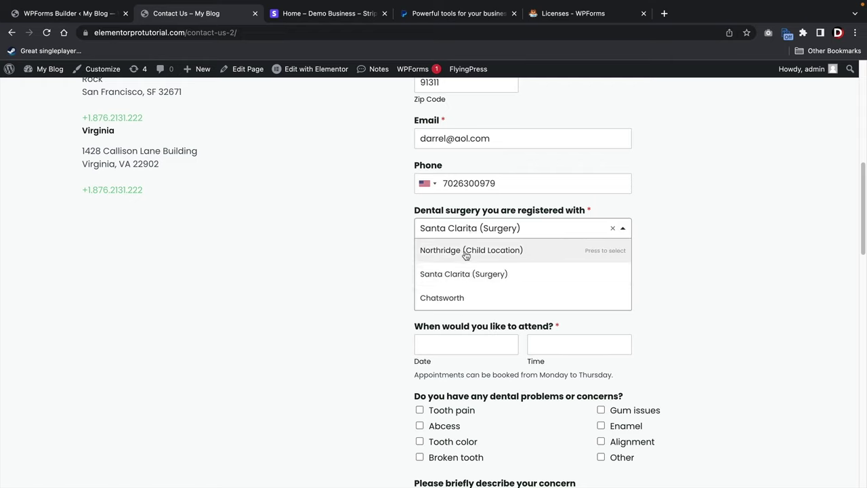
{"action": "left_click", "coordinate": [361, 253]}
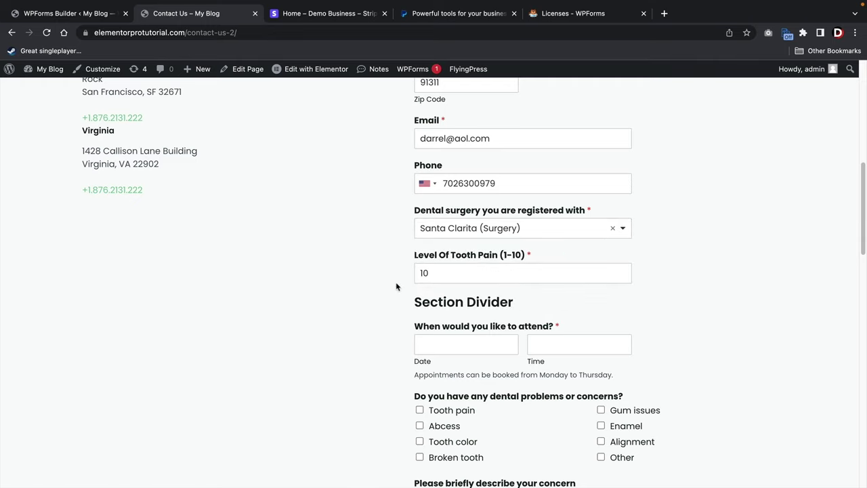
{"action": "left_click", "coordinate": [475, 229]}
{"action": "left_click", "coordinate": [475, 252]}
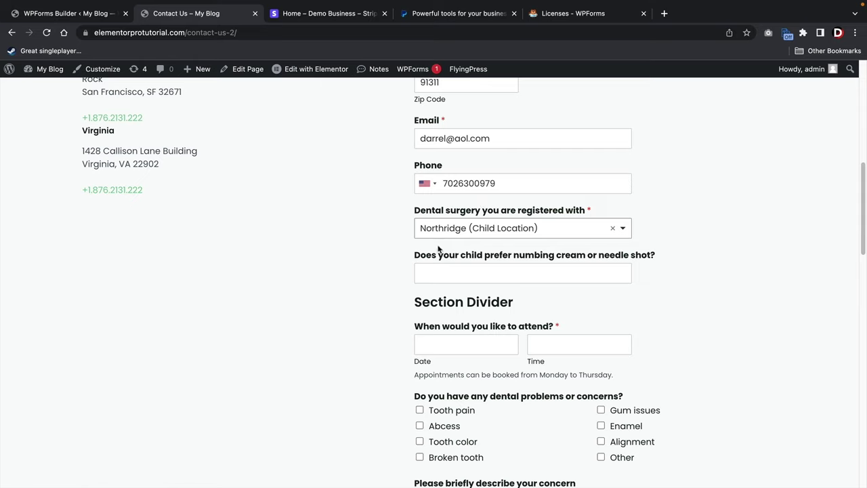
{"action": "left_click", "coordinate": [460, 236]}
{"action": "left_click", "coordinate": [464, 274]}
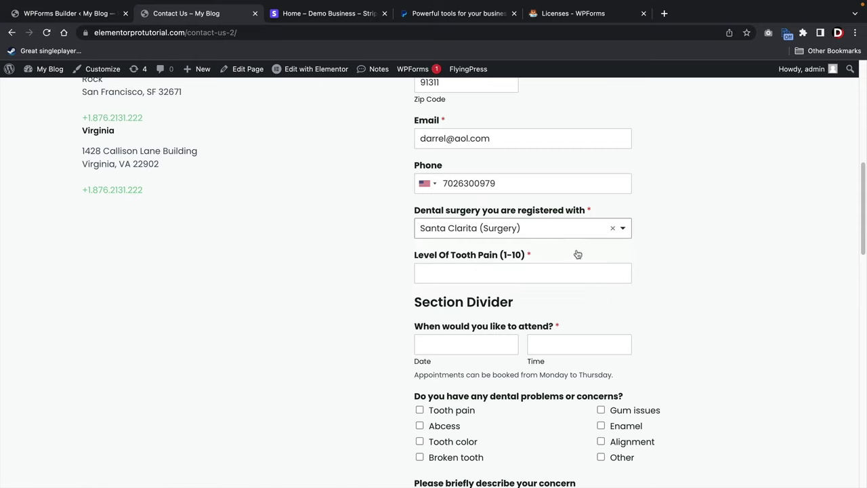
{"action": "left_click", "coordinate": [534, 272]}
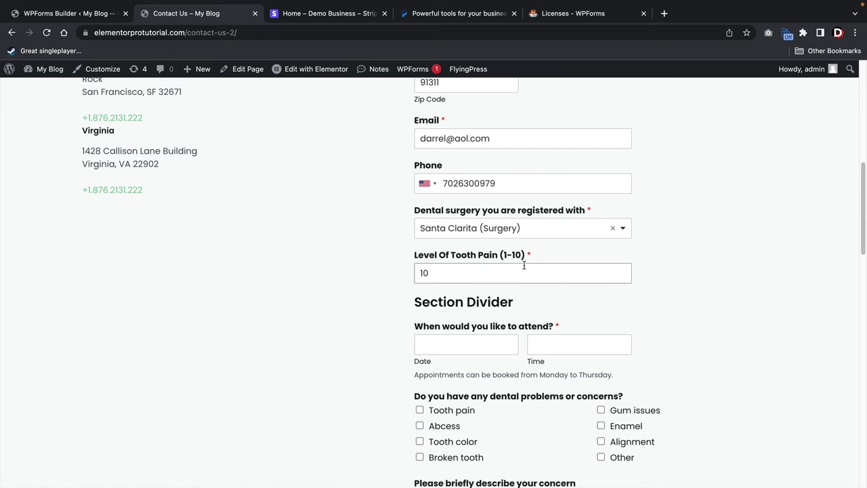
{"action": "scroll", "coordinate": [524, 266], "scroll_direction": "down", "scroll_amount": 3}
Set the appointment date to 22 March 2023 and the time to 6:00 PM.
{"action": "left_click", "coordinate": [494, 267]}
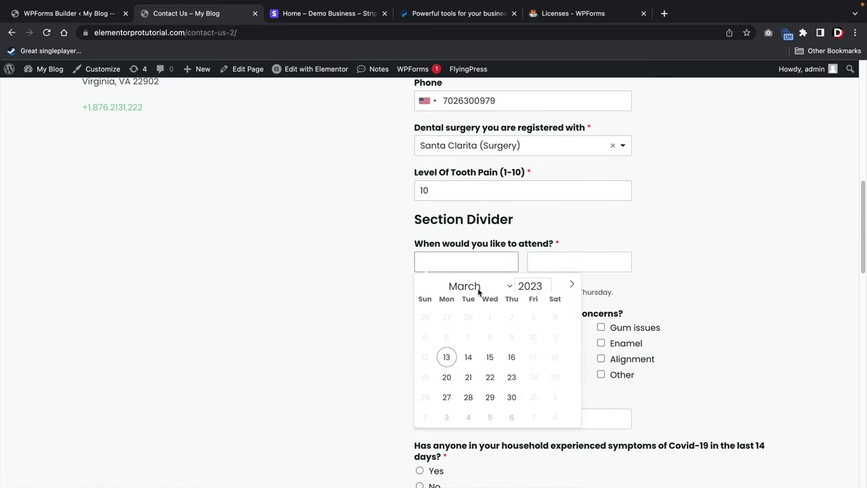
{"action": "left_click", "coordinate": [491, 377]}
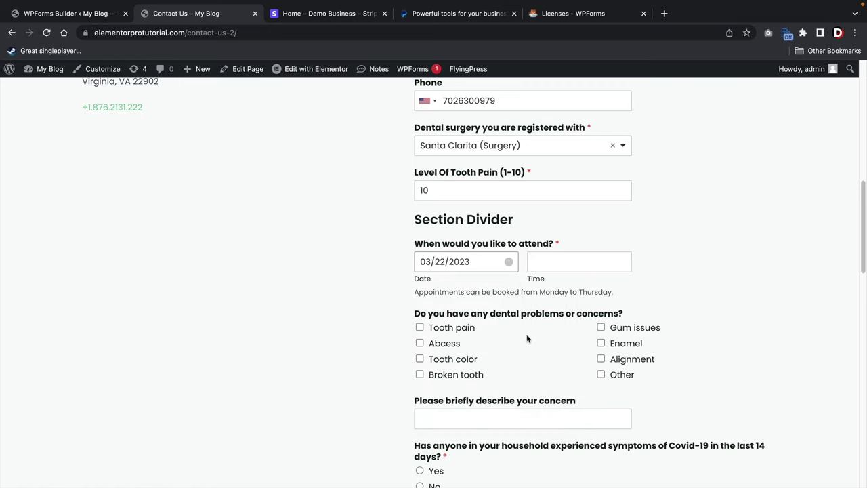
{"action": "left_click", "coordinate": [562, 263]}
{"action": "scroll", "coordinate": [553, 298], "scroll_direction": "up", "scroll_amount": 1}
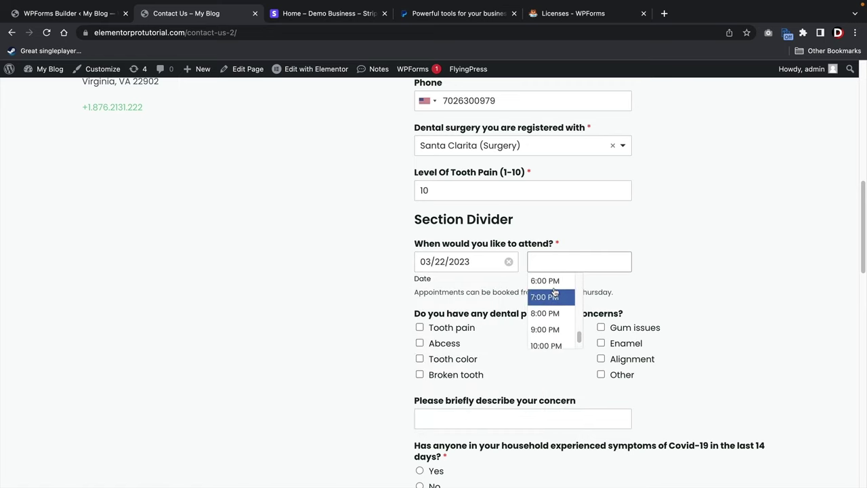
{"action": "left_click", "coordinate": [552, 284]}
Tick Abcess and Tooth color, enter 'i love this' as the concern, answer No to Covid-19, and submit.
{"action": "scroll", "coordinate": [368, 294], "scroll_direction": "down", "scroll_amount": 2}
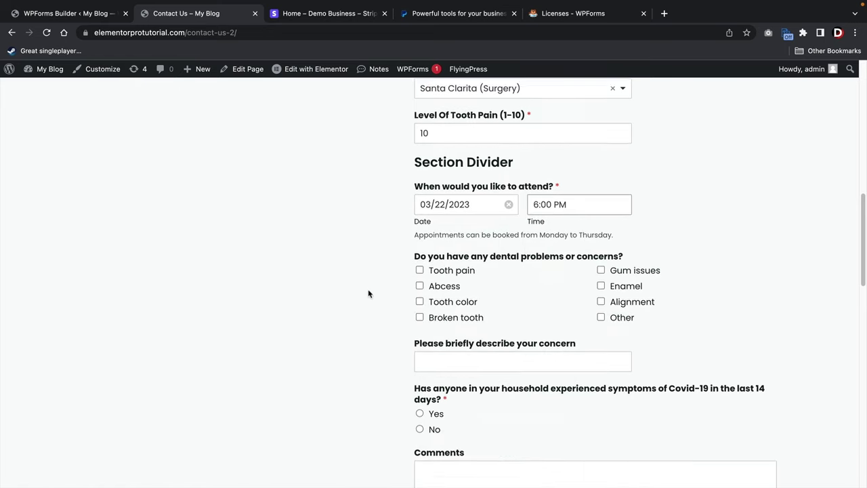
{"action": "left_click", "coordinate": [419, 259]}
{"action": "left_click", "coordinate": [420, 274]}
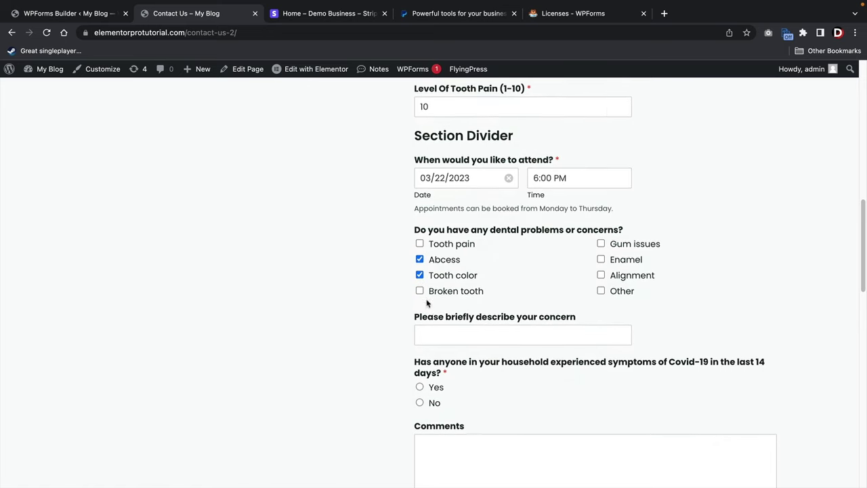
{"action": "scroll", "coordinate": [427, 304], "scroll_direction": "down", "scroll_amount": 1}
{"action": "type", "text": "i love "}
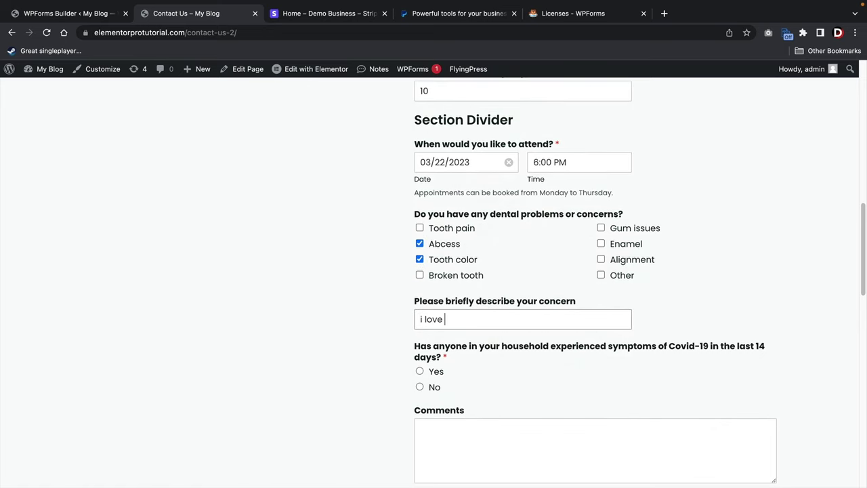
{"action": "type", "text": "this dentist!"}
{"action": "scroll", "coordinate": [413, 352], "scroll_direction": "down", "scroll_amount": 5}
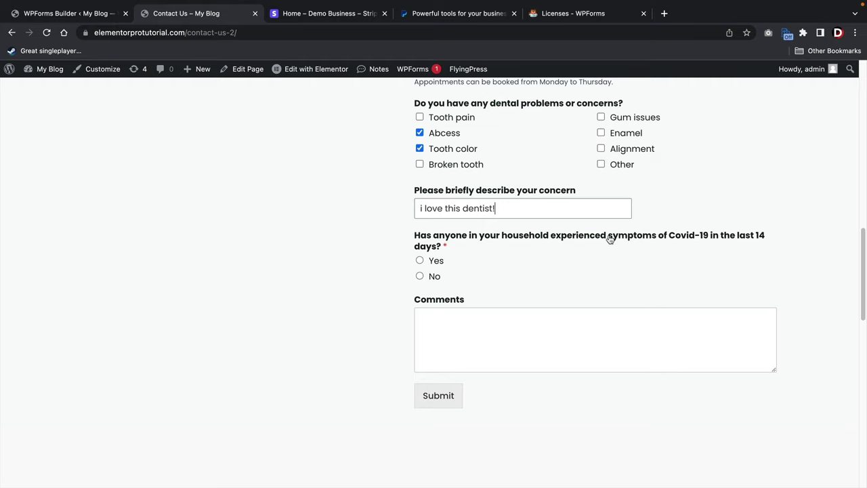
{"action": "left_click", "coordinate": [419, 276]}
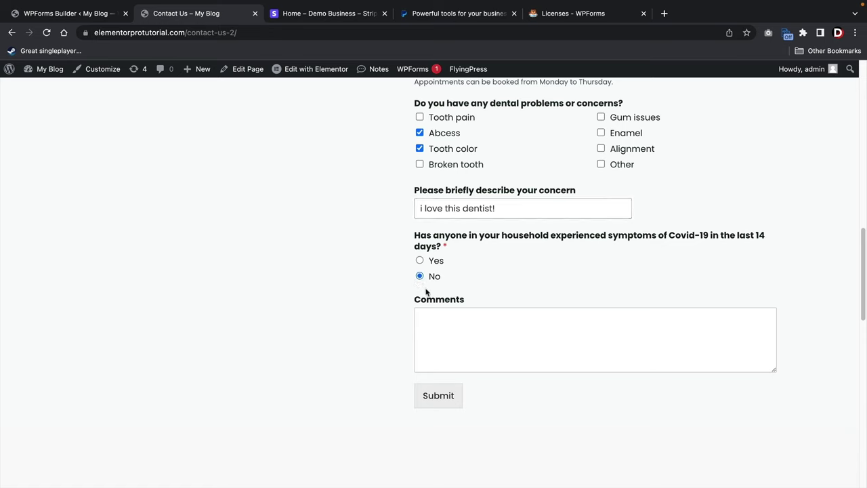
{"action": "left_click", "coordinate": [445, 400]}
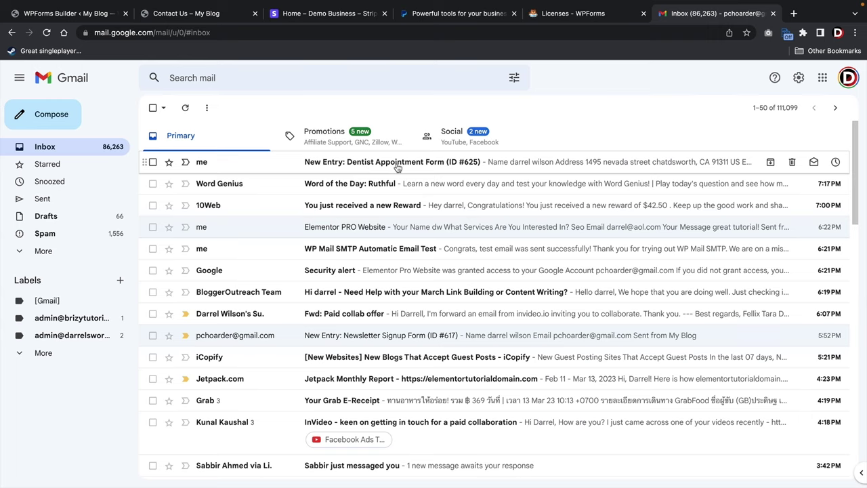
Open the New Entry: Dentist Appointment Form email and scroll through the submitted answers.
{"action": "left_click", "coordinate": [397, 163]}
{"action": "scroll", "coordinate": [476, 217], "scroll_direction": "down", "scroll_amount": 3}
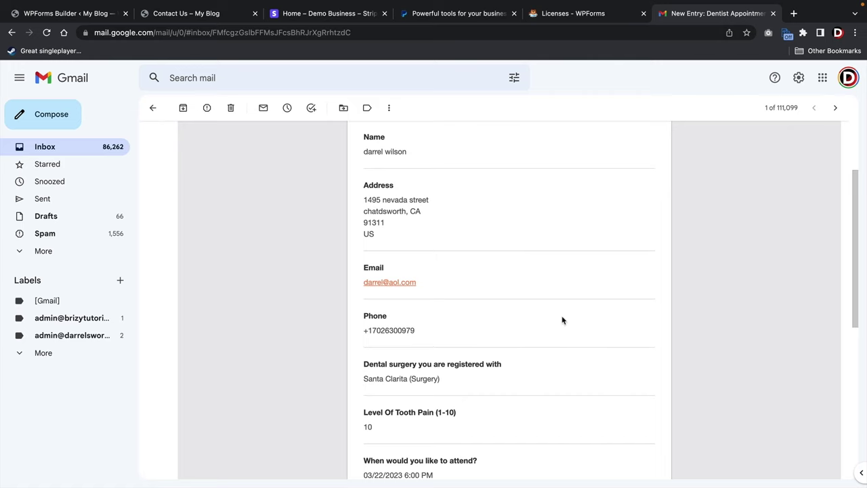
{"action": "scroll", "coordinate": [562, 319], "scroll_direction": "down", "scroll_amount": 3}
{"action": "scroll", "coordinate": [541, 299], "scroll_direction": "down", "scroll_amount": 1}
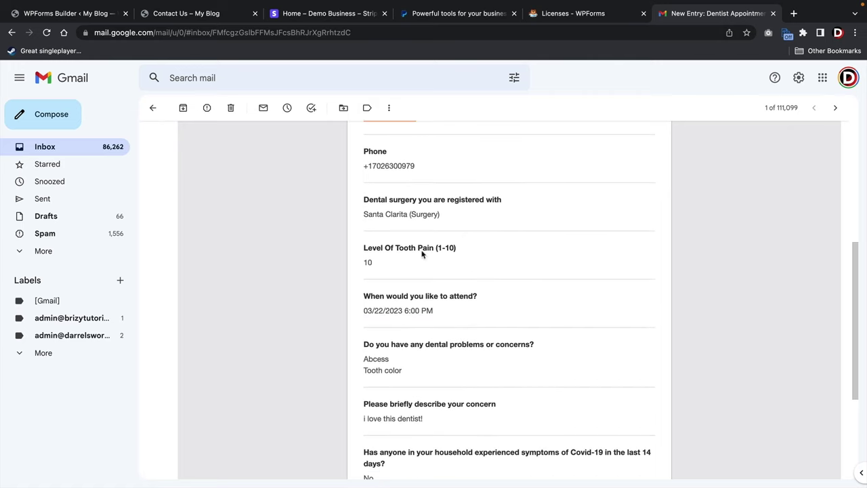
{"action": "scroll", "coordinate": [522, 283], "scroll_direction": "down", "scroll_amount": 2}
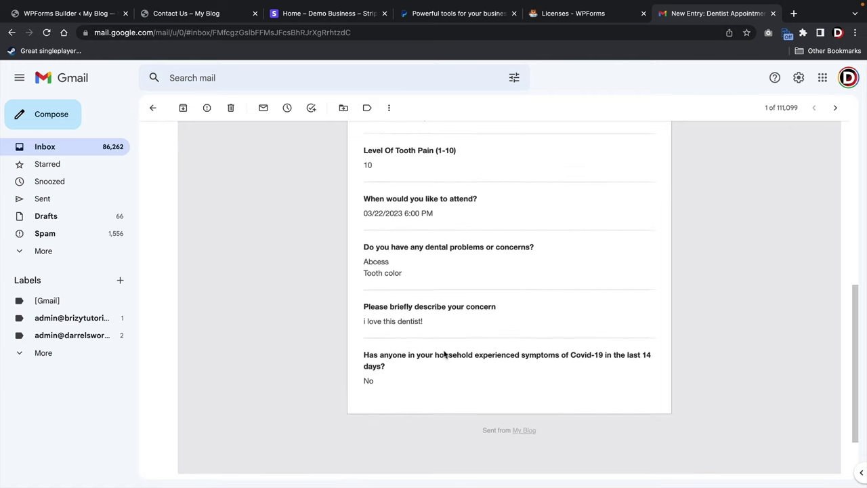
{"action": "scroll", "coordinate": [445, 353], "scroll_direction": "up", "scroll_amount": 6}
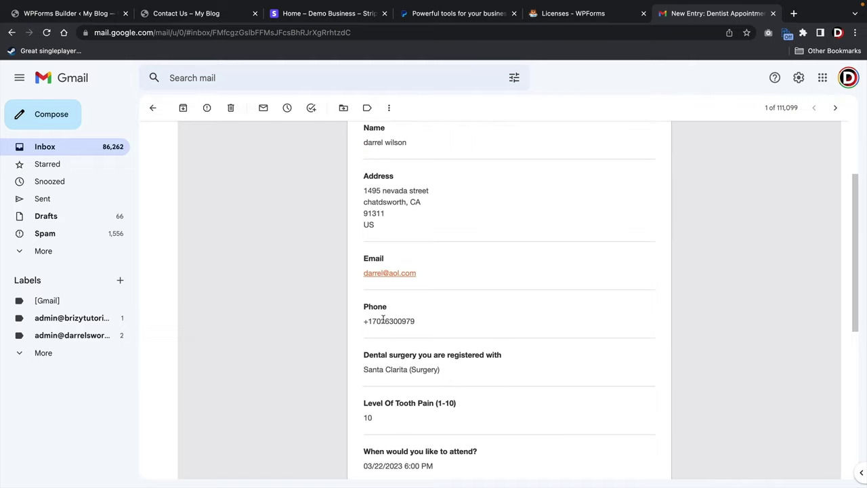
{"action": "scroll", "coordinate": [449, 269], "scroll_direction": "up", "scroll_amount": 2}
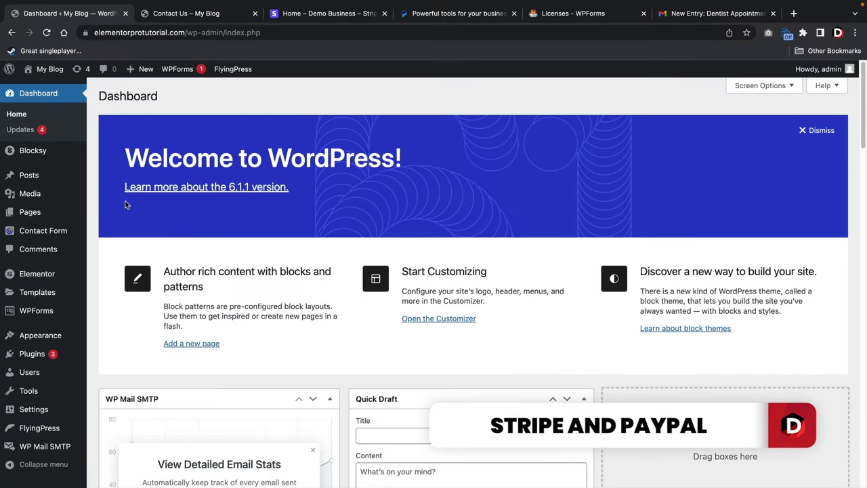
Activate the Stripe Addon on the WPForms Addons page, then go to WPForms Settings.
{"action": "mouse_move", "coordinate": [47, 313]}
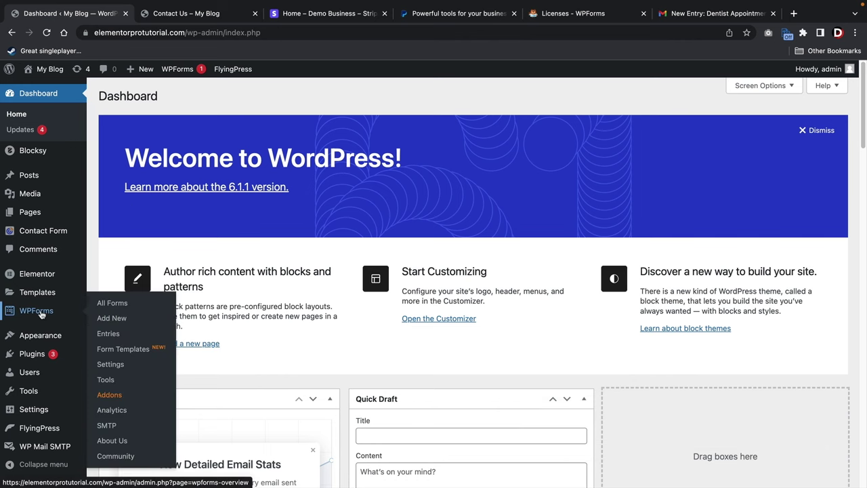
{"action": "left_click", "coordinate": [113, 399]}
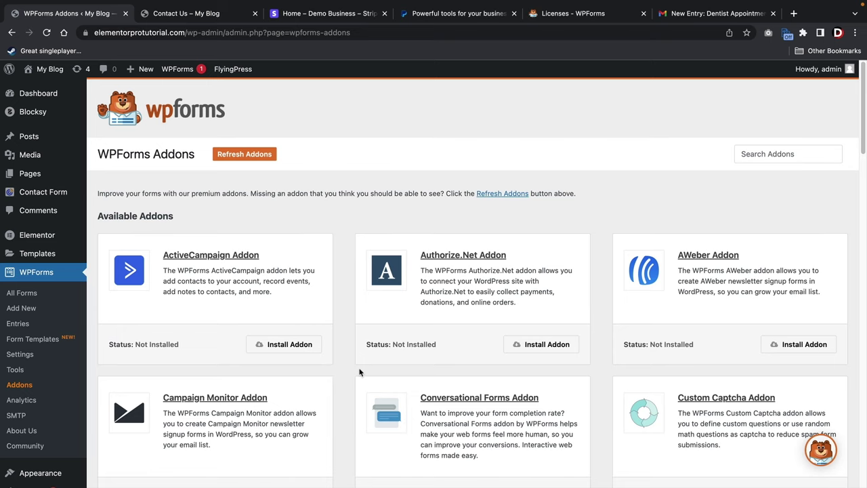
{"action": "scroll", "coordinate": [352, 364], "scroll_direction": "down", "scroll_amount": 5}
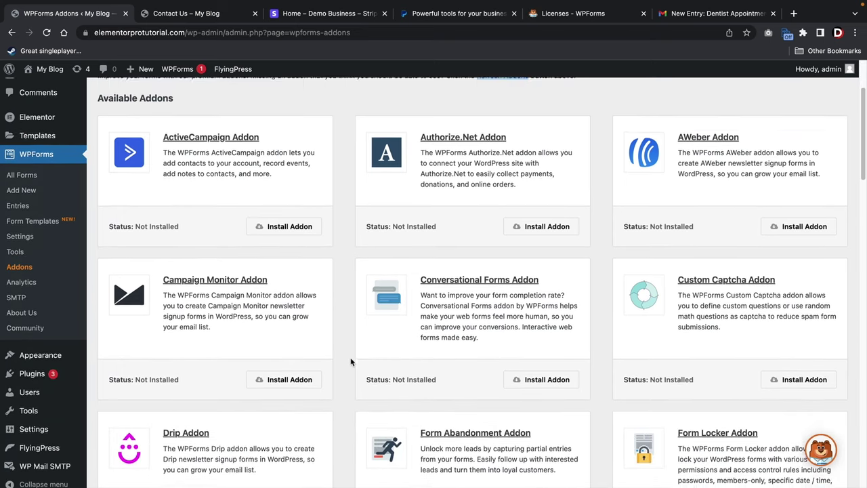
{"action": "scroll", "coordinate": [350, 361], "scroll_direction": "down", "scroll_amount": 8}
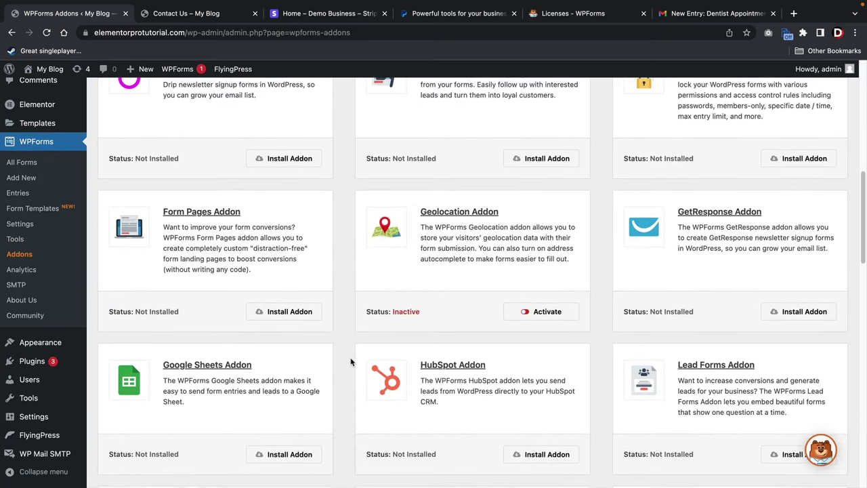
{"action": "scroll", "coordinate": [351, 361], "scroll_direction": "down", "scroll_amount": 2}
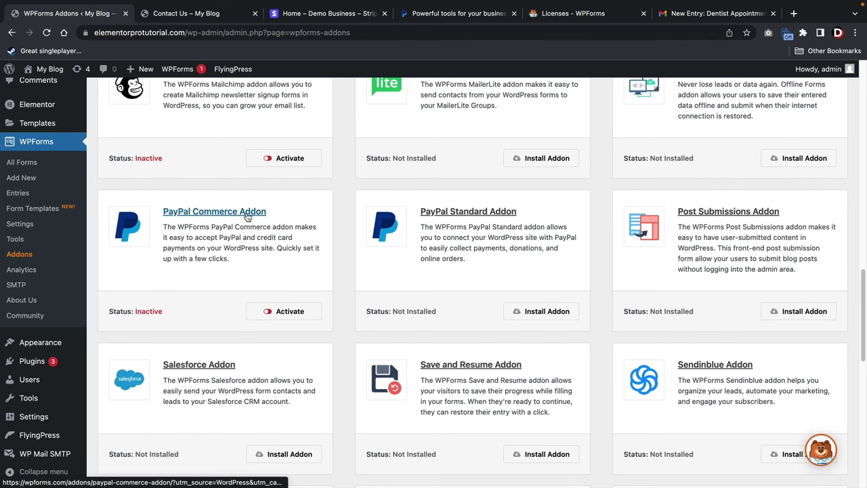
{"action": "scroll", "coordinate": [343, 295], "scroll_direction": "down", "scroll_amount": 6}
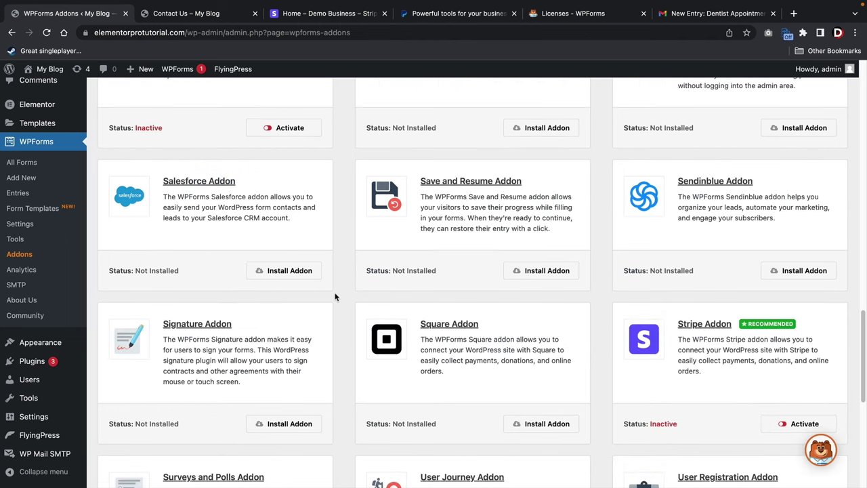
{"action": "scroll", "coordinate": [352, 287], "scroll_direction": "up", "scroll_amount": 1}
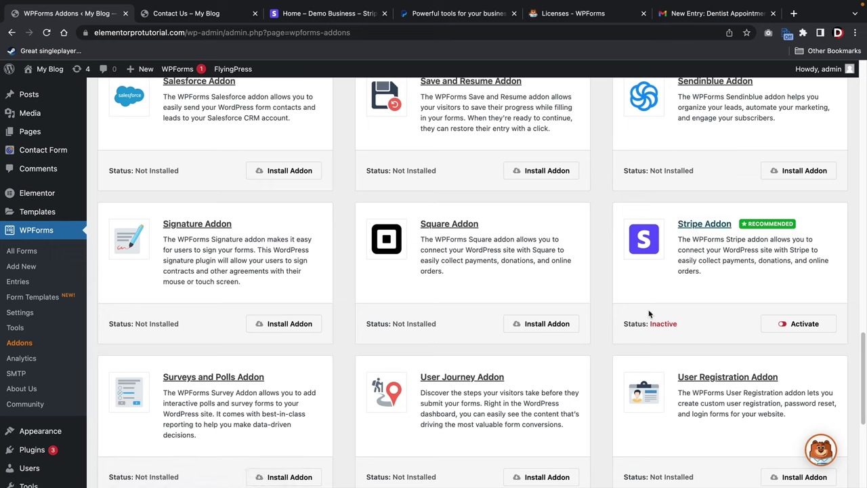
{"action": "left_click", "coordinate": [814, 327]}
{"action": "left_click", "coordinate": [20, 315]}
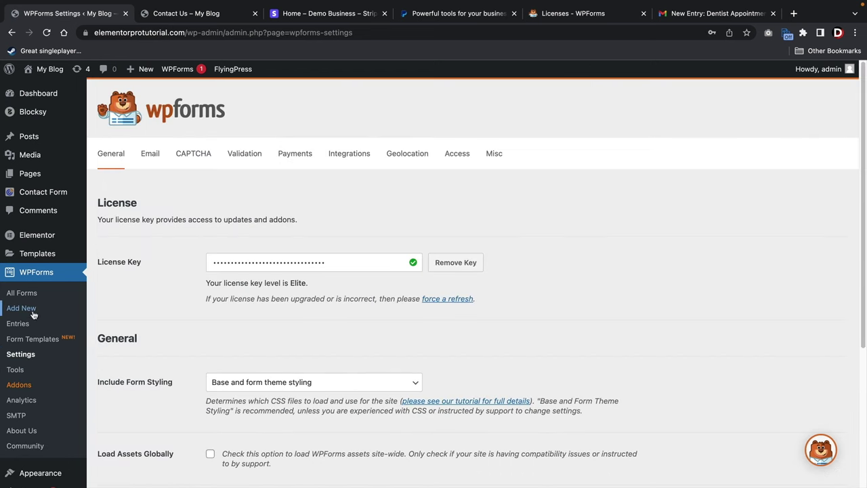
In the Payments settings, choose Switch Accounts to reconnect Stripe with a different account.
{"action": "left_click", "coordinate": [292, 161]}
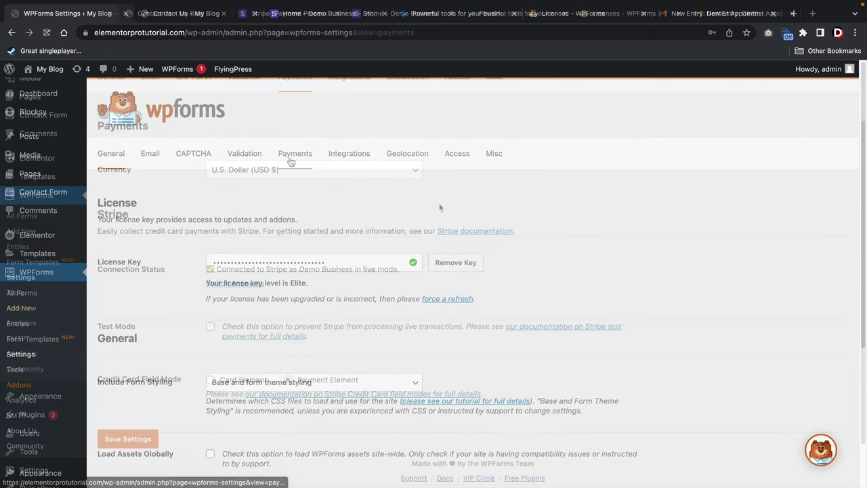
{"action": "scroll", "coordinate": [302, 290], "scroll_direction": "down", "scroll_amount": 2}
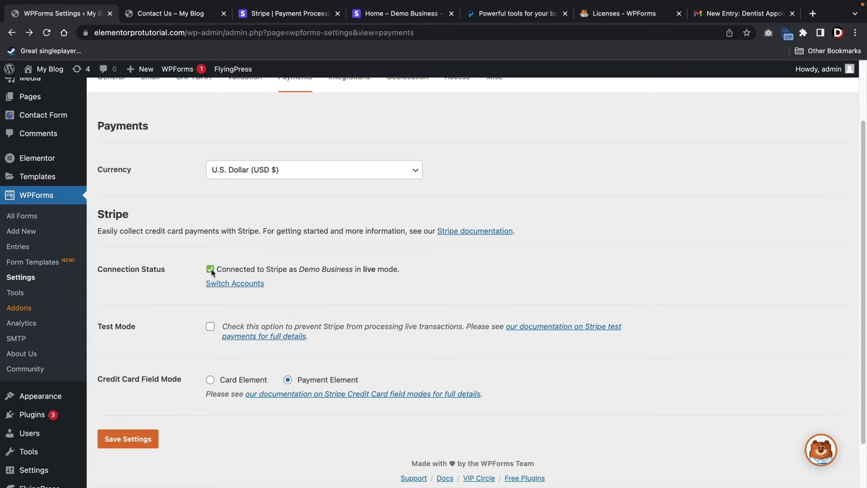
{"action": "left_click", "coordinate": [235, 289]}
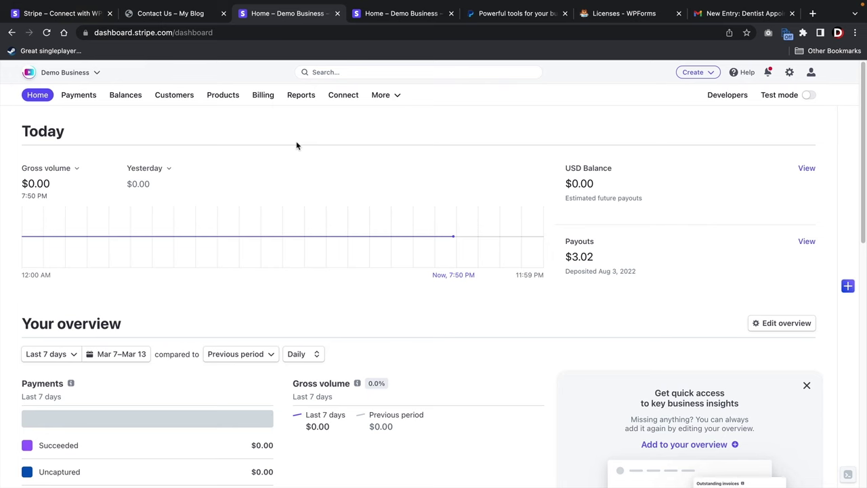
Sign in to Stripe with another login and connect the Demo Business account to WPForms.
{"action": "left_click", "coordinate": [67, 13]}
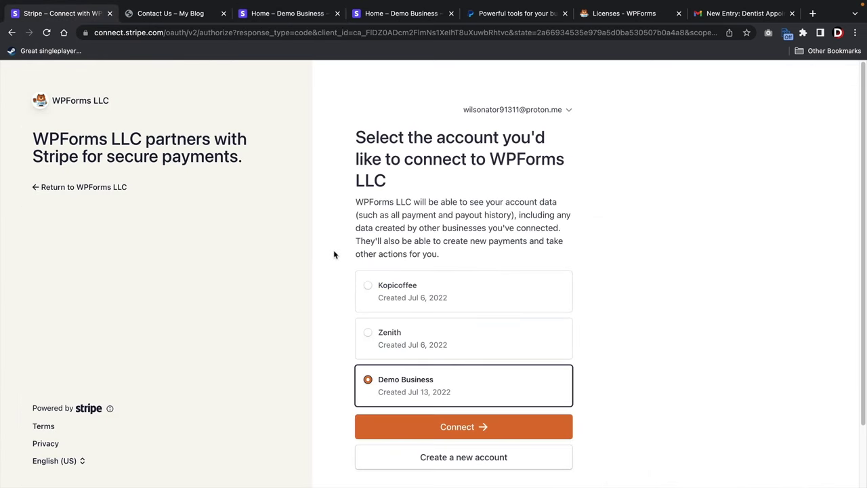
{"action": "left_click", "coordinate": [536, 113]}
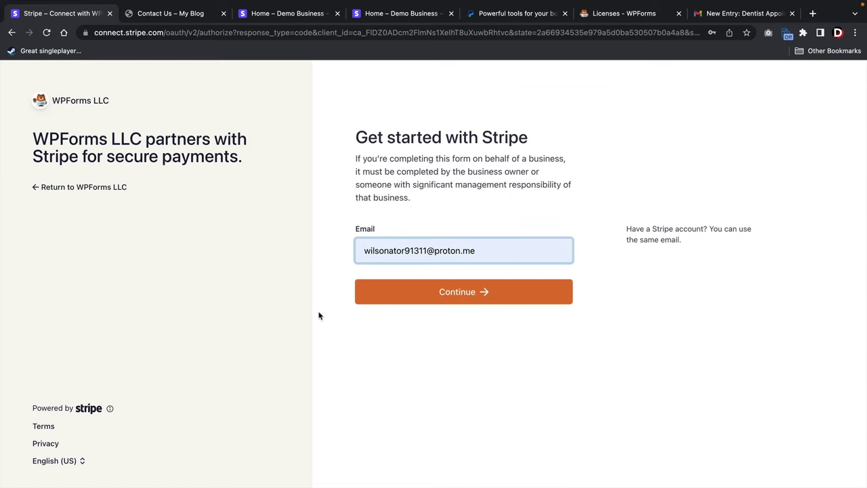
{"action": "left_click", "coordinate": [469, 292]}
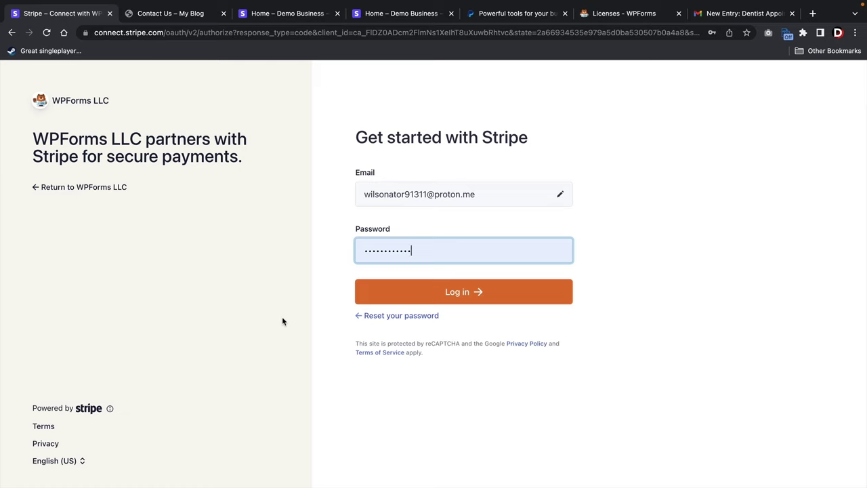
{"action": "left_click", "coordinate": [465, 291]}
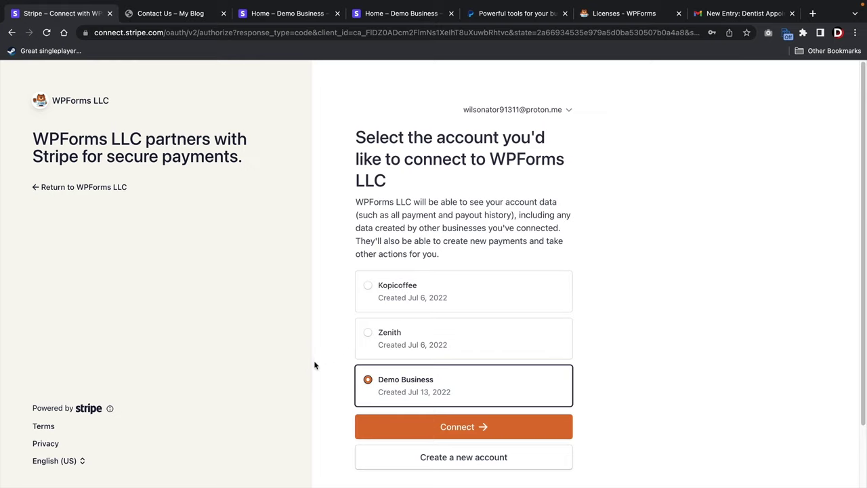
{"action": "left_click", "coordinate": [448, 427]}
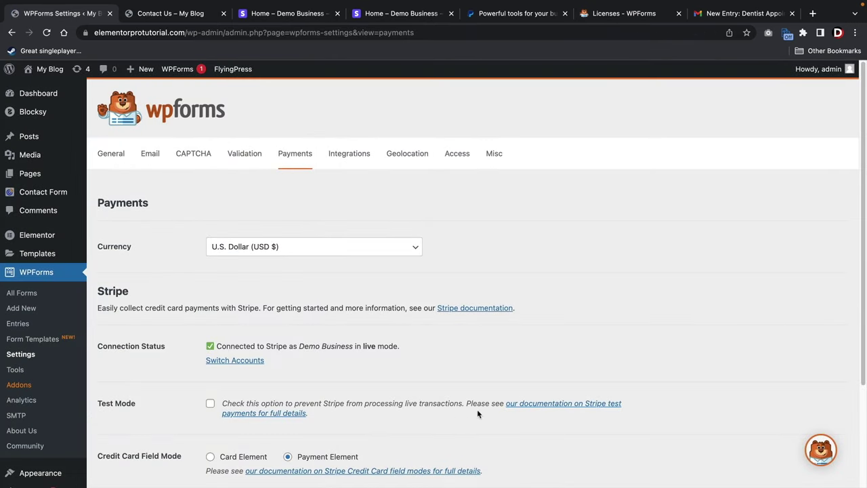
Save the Stripe payment settings and go to the All Forms list showing four forms.
{"action": "scroll", "coordinate": [426, 395], "scroll_direction": "down", "scroll_amount": 3}
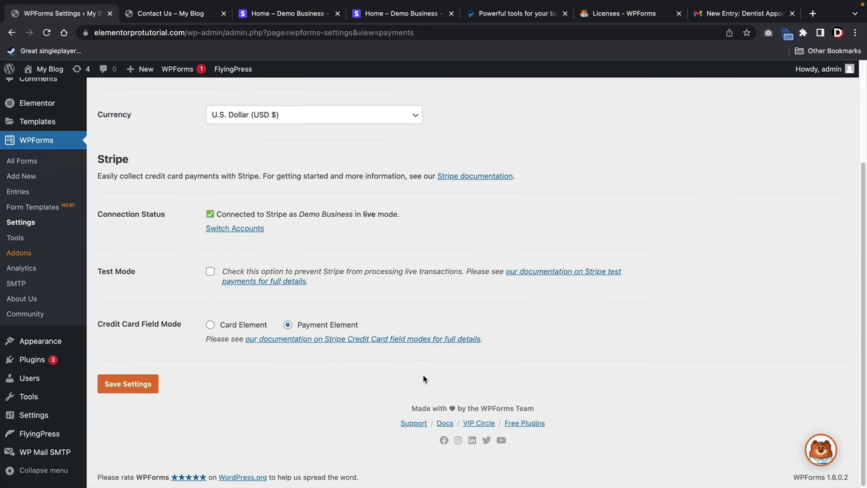
{"action": "left_click", "coordinate": [133, 385]}
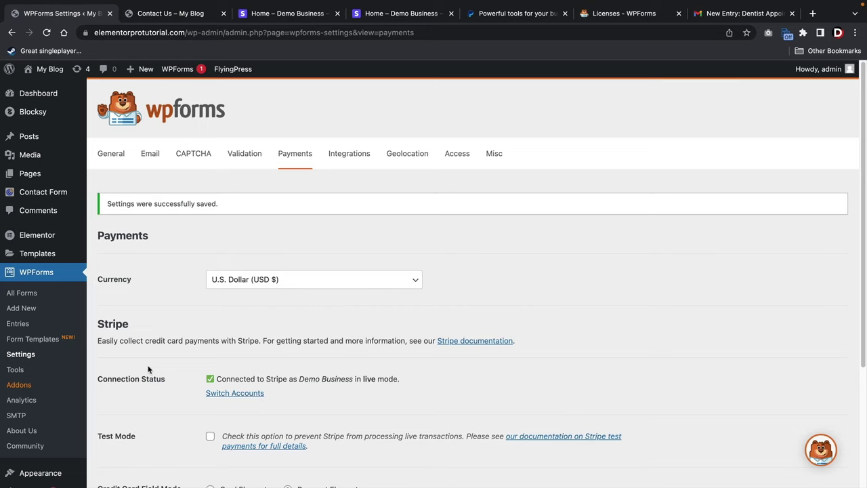
{"action": "left_click", "coordinate": [38, 296]}
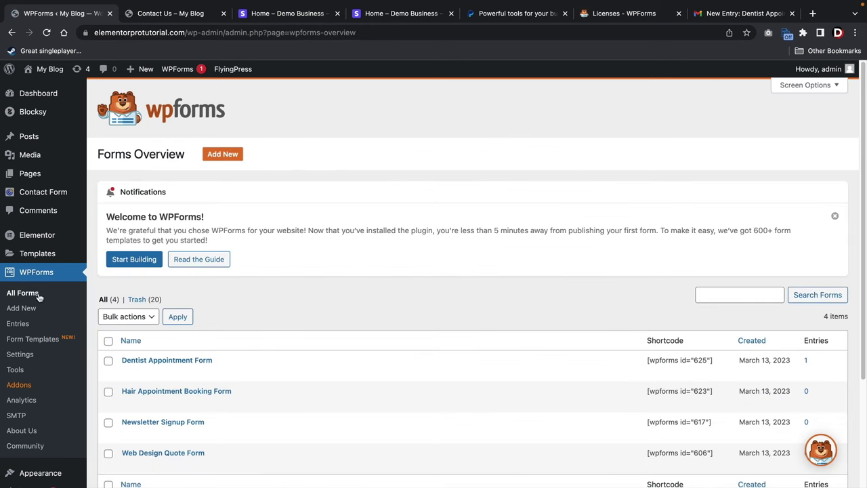
{"action": "scroll", "coordinate": [223, 294], "scroll_direction": "down", "scroll_amount": 3}
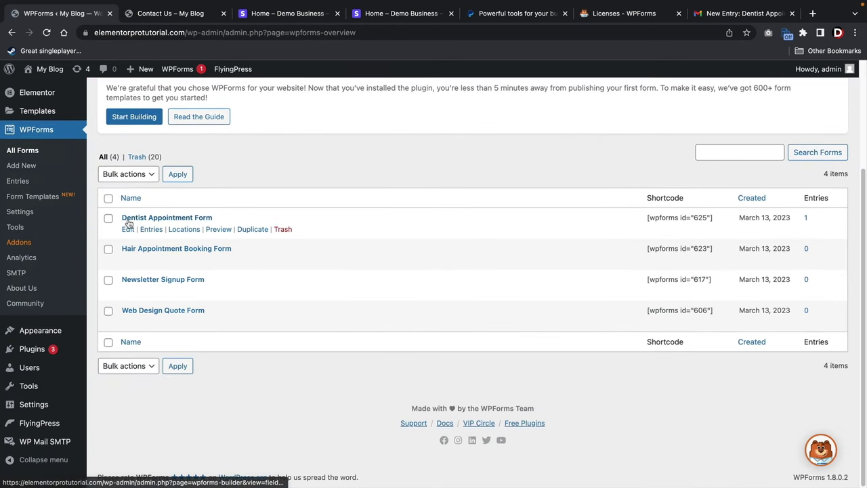
Open the Dentist Appointment Form in the builder and scroll to the Payment Fields list.
{"action": "left_click", "coordinate": [128, 231]}
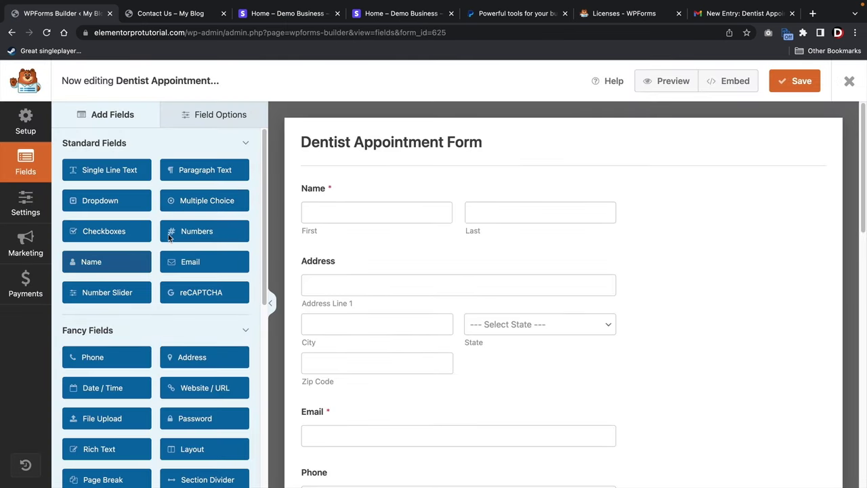
{"action": "scroll", "coordinate": [205, 236], "scroll_direction": "down", "scroll_amount": 10}
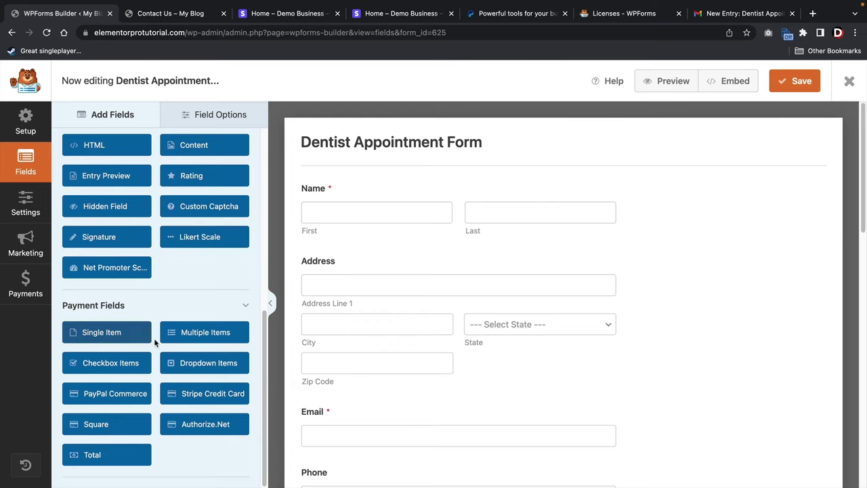
{"action": "left_click", "coordinate": [187, 400]}
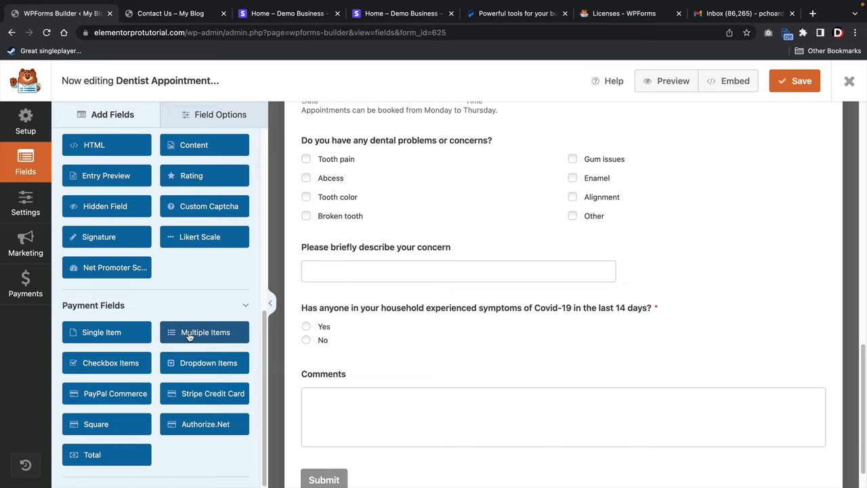
Add a Multiple Items payment field above the concern question and label it Booking Fee.
{"action": "left_click_drag", "start_coordinate": [189, 336], "coordinate": [336, 245]}
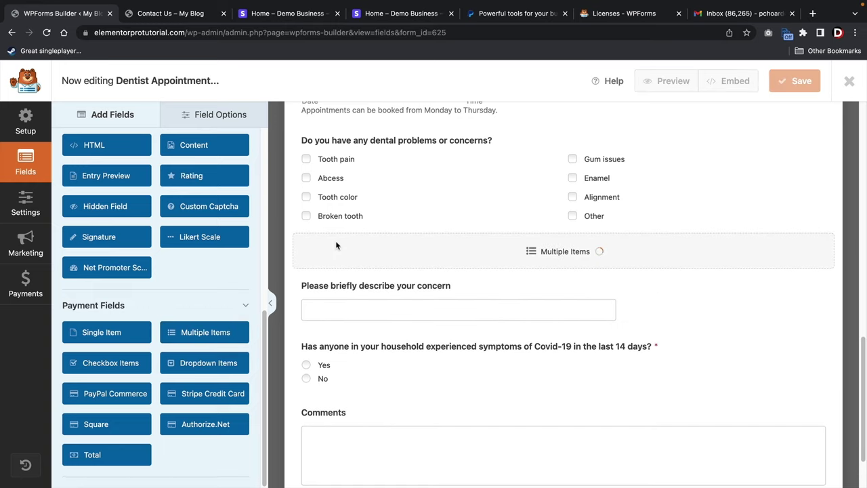
{"action": "left_click", "coordinate": [336, 255]}
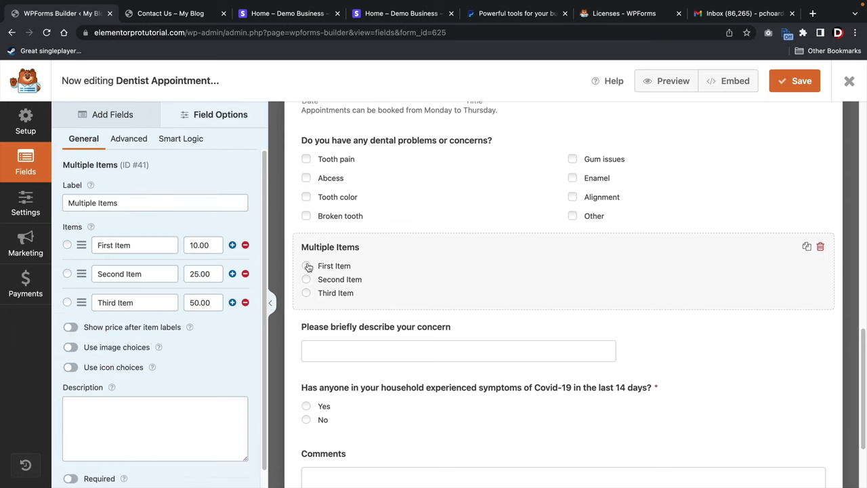
{"action": "triple_click", "coordinate": [213, 204]}
{"action": "type", "text": "B"}
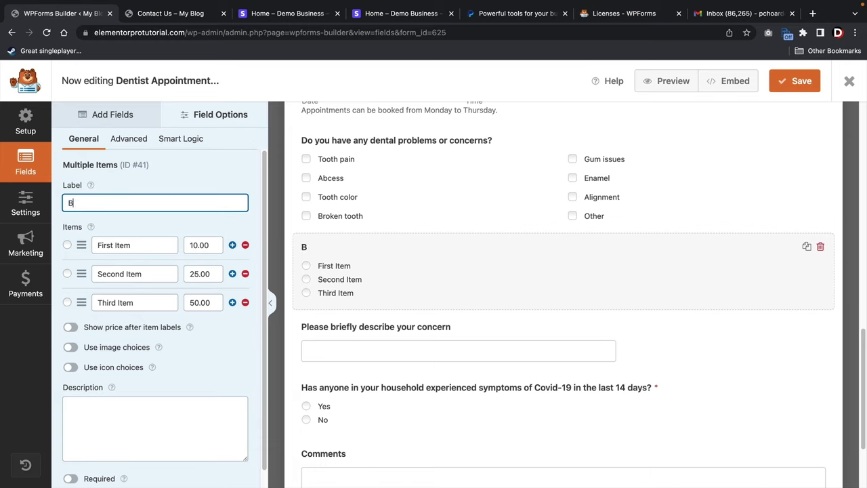
{"action": "type", "text": "ooking Fee"}
Keep a single 'Booking Fee' item priced 50, with its price shown after the label.
{"action": "left_click_drag", "start_coordinate": [96, 245], "coordinate": [206, 240]}
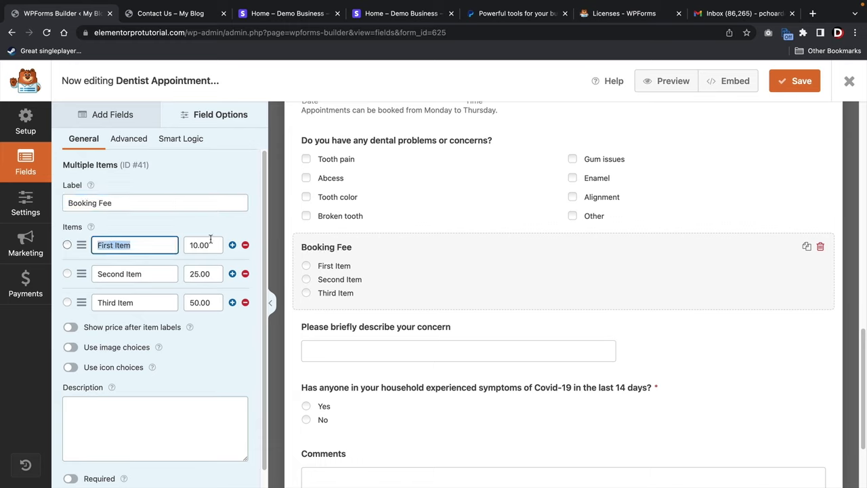
{"action": "type", "text": "Booking Fee"}
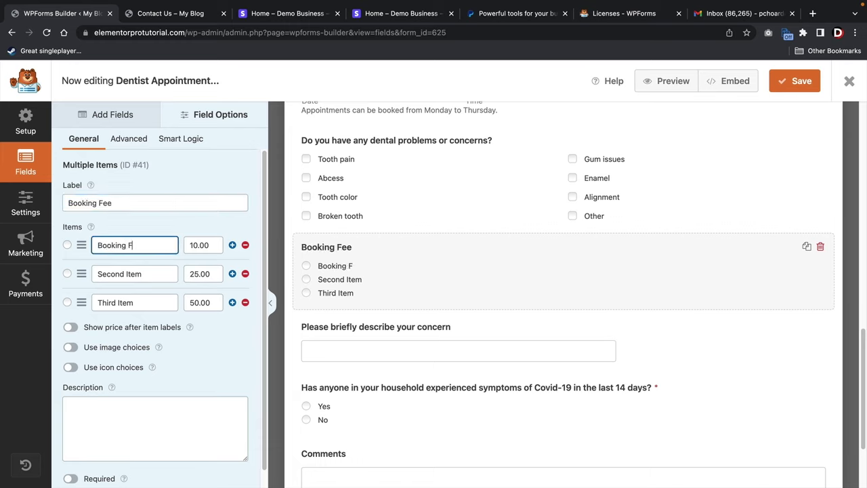
{"action": "key", "text": "Tab"}
{"action": "type", "text": "50"}
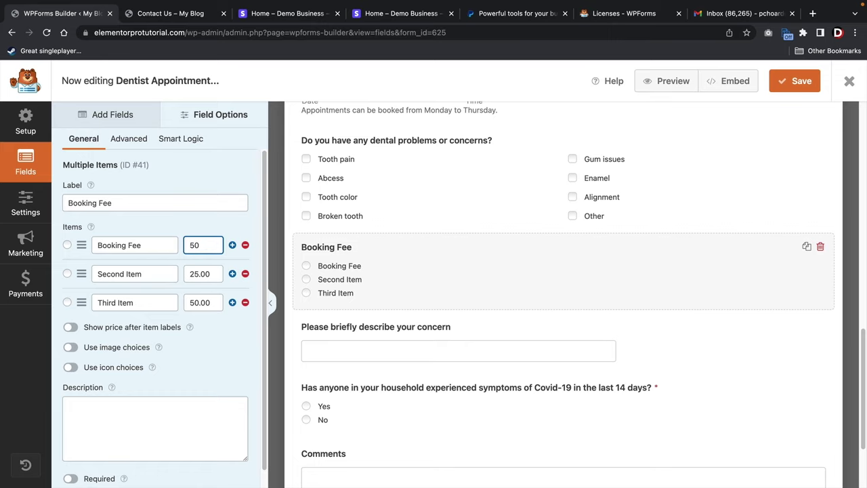
{"action": "left_click", "coordinate": [246, 274]}
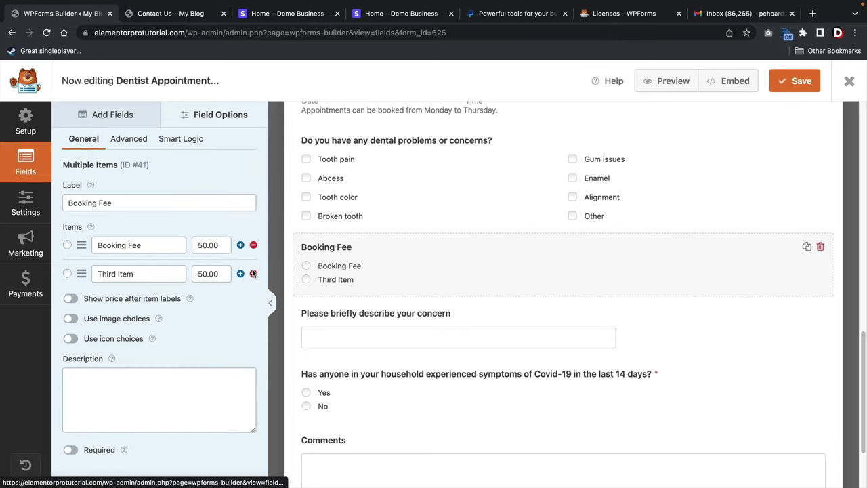
{"action": "left_click", "coordinate": [246, 274]}
{"action": "left_click", "coordinate": [72, 270]}
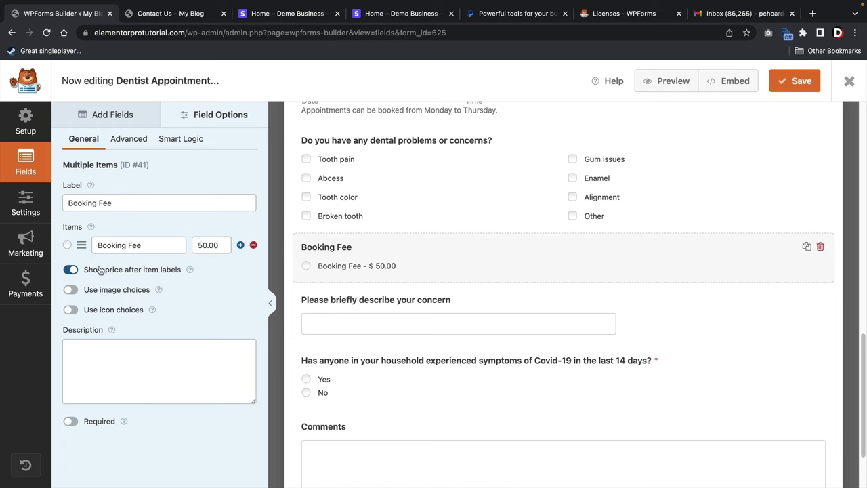
{"action": "left_click", "coordinate": [115, 122]}
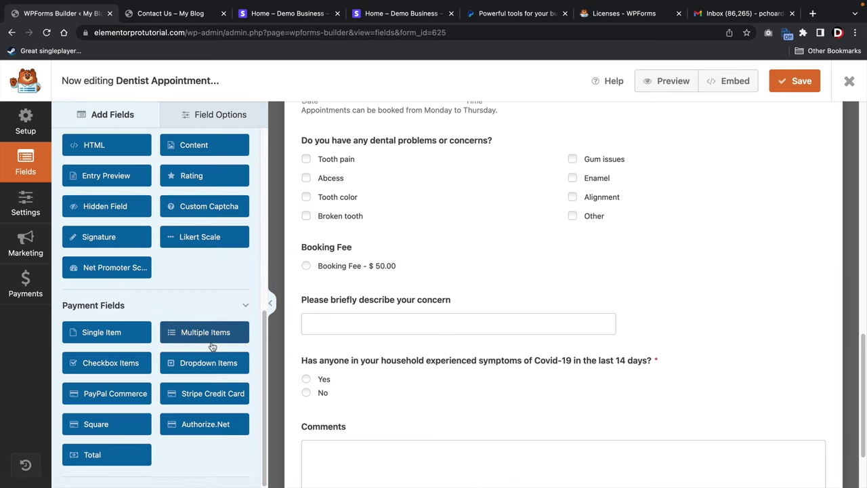
Add Total and Stripe Credit Card fields below Booking Fee, save, and dismiss the Stripe warning.
{"action": "left_click_drag", "start_coordinate": [113, 448], "coordinate": [339, 293]}
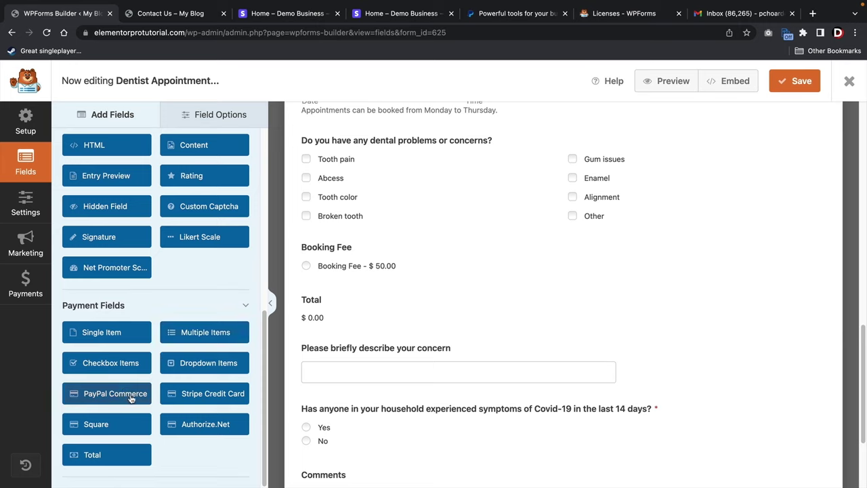
{"action": "left_click_drag", "start_coordinate": [194, 398], "coordinate": [346, 352]}
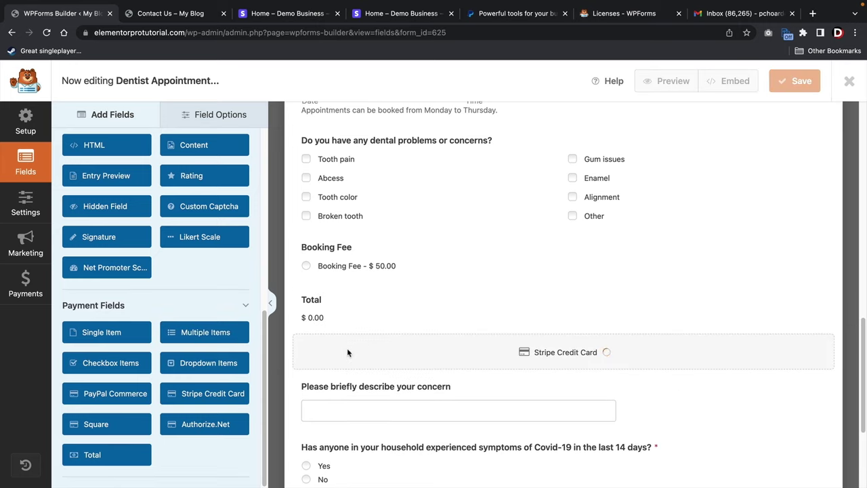
{"action": "scroll", "coordinate": [348, 350], "scroll_direction": "down", "scroll_amount": 2}
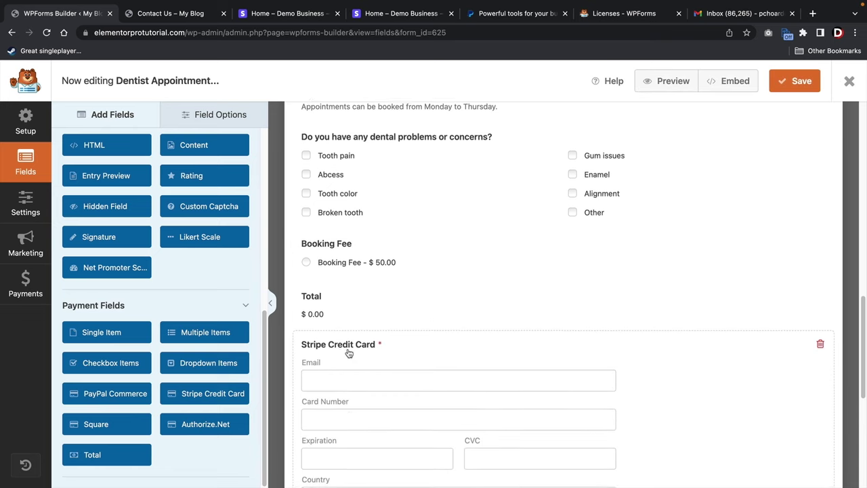
{"action": "scroll", "coordinate": [348, 353], "scroll_direction": "down", "scroll_amount": 3}
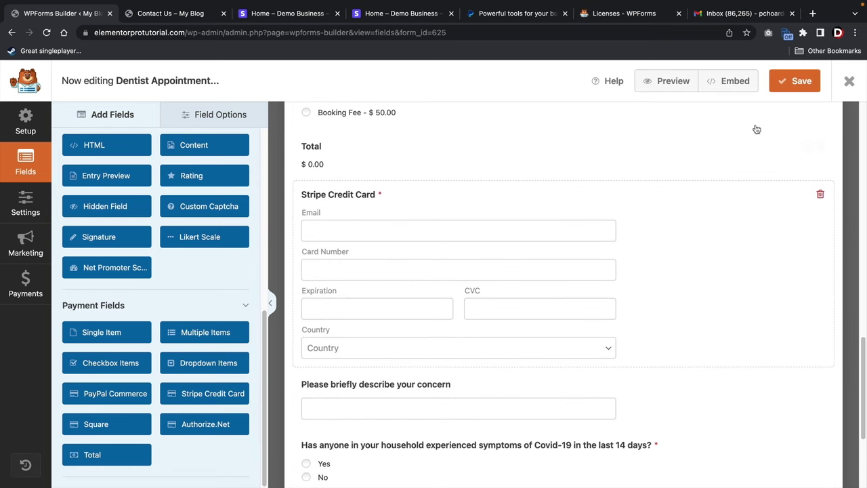
{"action": "left_click", "coordinate": [800, 87]}
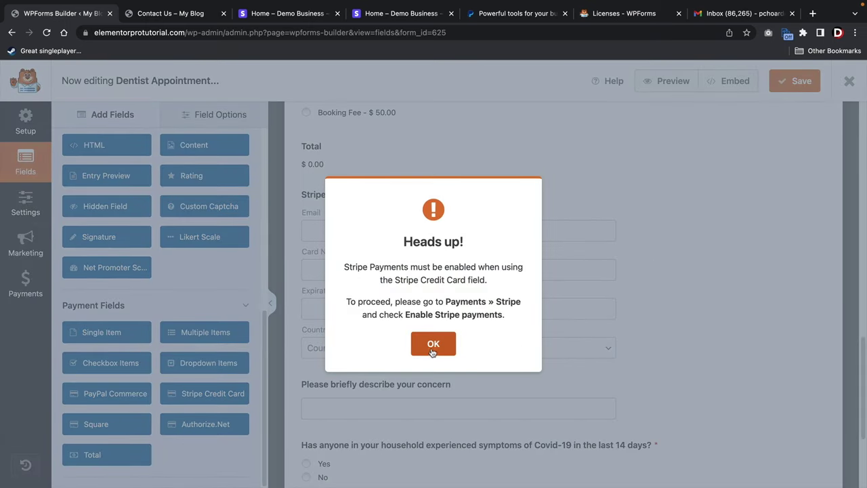
{"action": "left_click", "coordinate": [434, 344]}
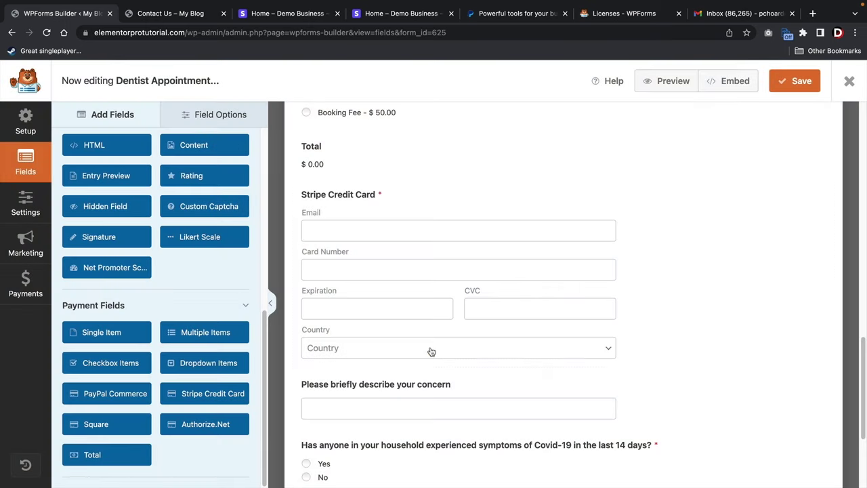
{"action": "left_click", "coordinate": [24, 290]}
Enable Stripe payments with a payment description and Email for receipt and customer email, then save.
{"action": "left_click", "coordinate": [308, 181]}
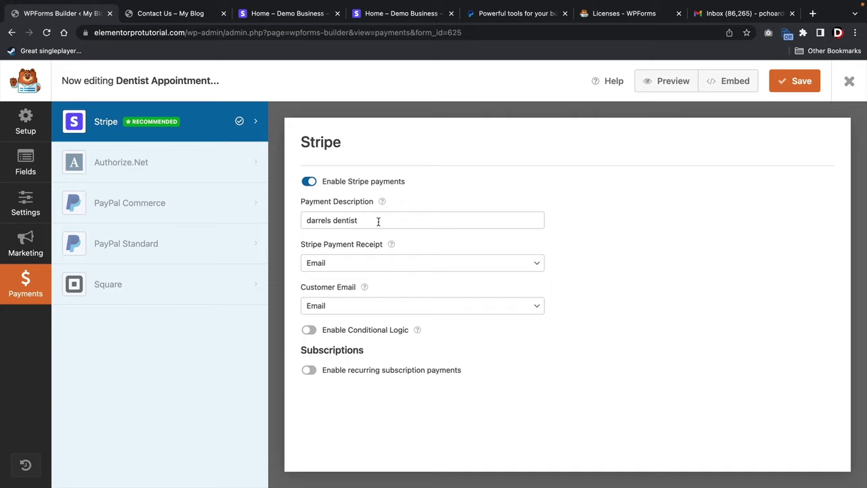
{"action": "left_click_drag", "start_coordinate": [378, 222], "coordinate": [301, 216]}
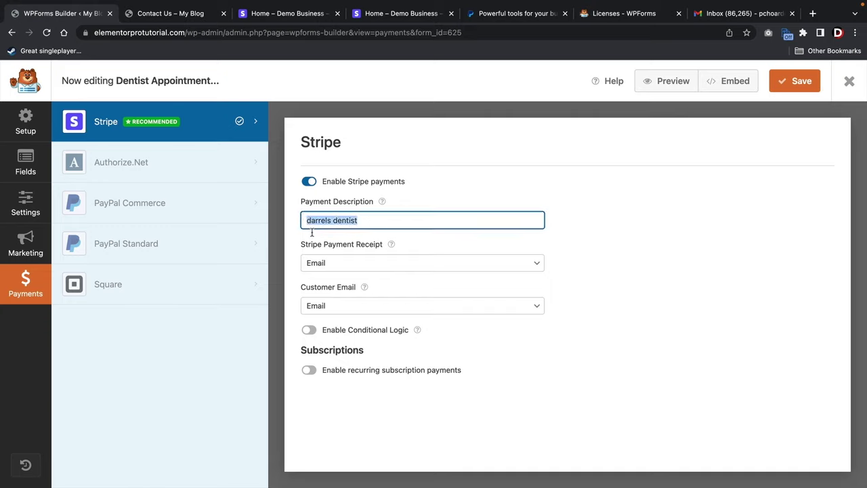
{"action": "left_click", "coordinate": [326, 264]}
{"action": "left_click", "coordinate": [325, 264]}
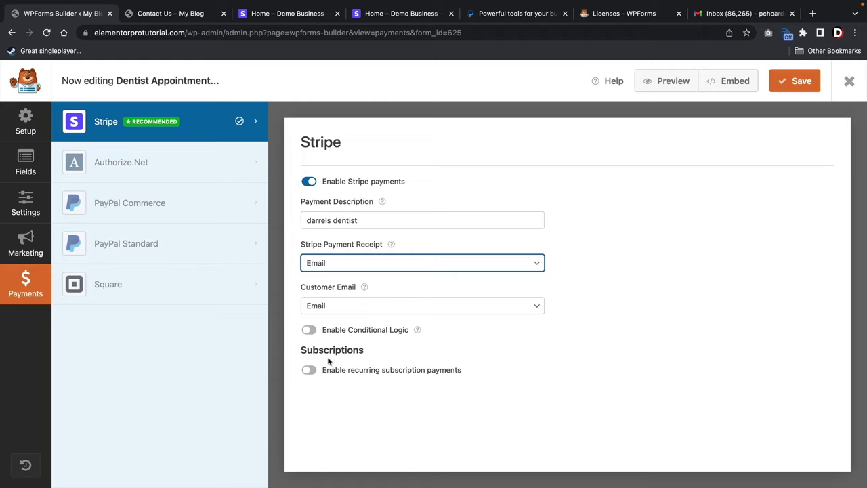
{"action": "left_click", "coordinate": [800, 81]}
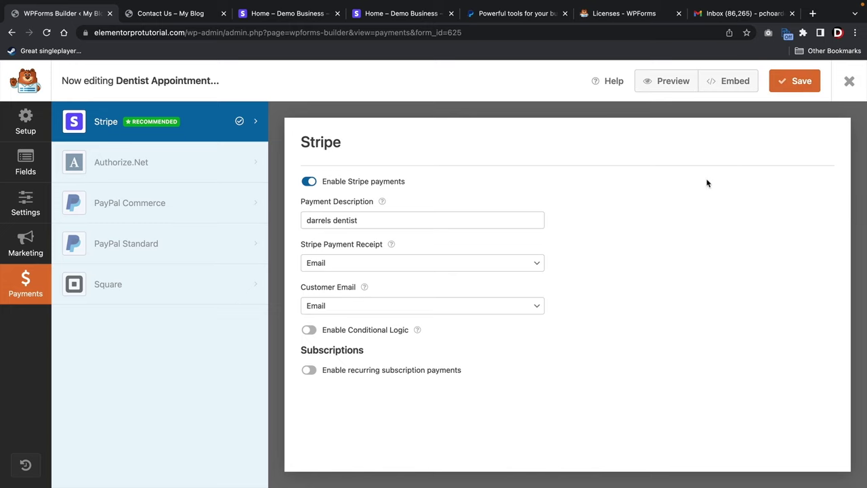
On the Contact Us page, enter the test customer's first name, last name and email.
{"action": "key", "text": "ctrl+Tab"}
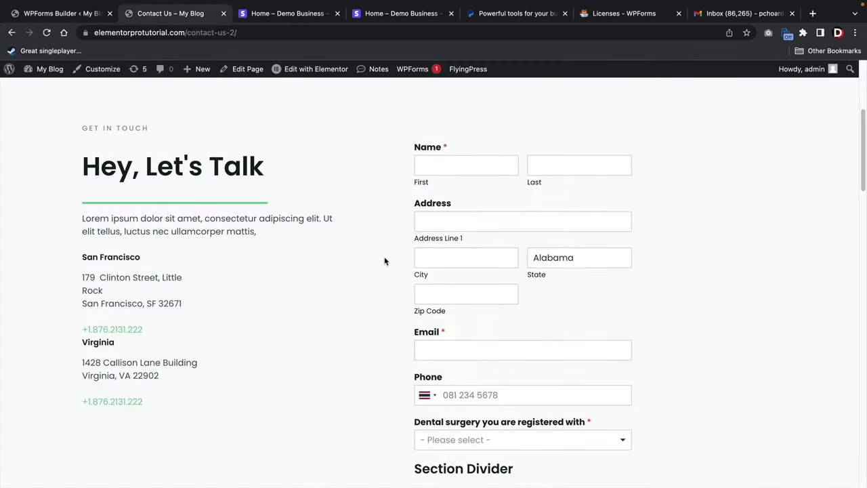
{"action": "type", "text": "darrel"}
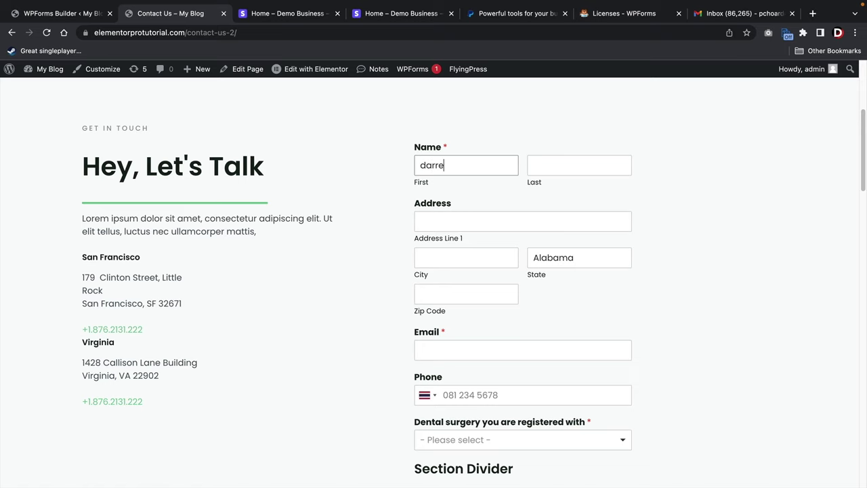
{"action": "key", "text": "Tab"}
{"action": "type", "text": "wilson"}
{"action": "scroll", "coordinate": [486, 188], "scroll_direction": "down", "scroll_amount": 5}
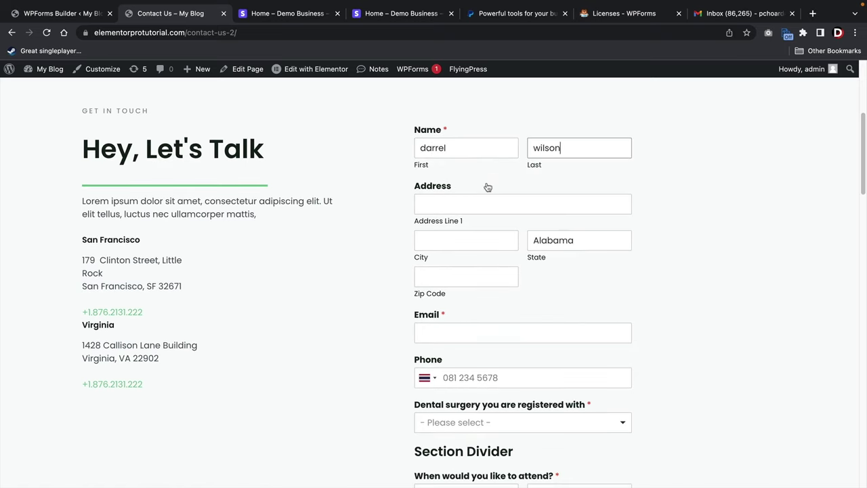
{"action": "left_click", "coordinate": [486, 245]}
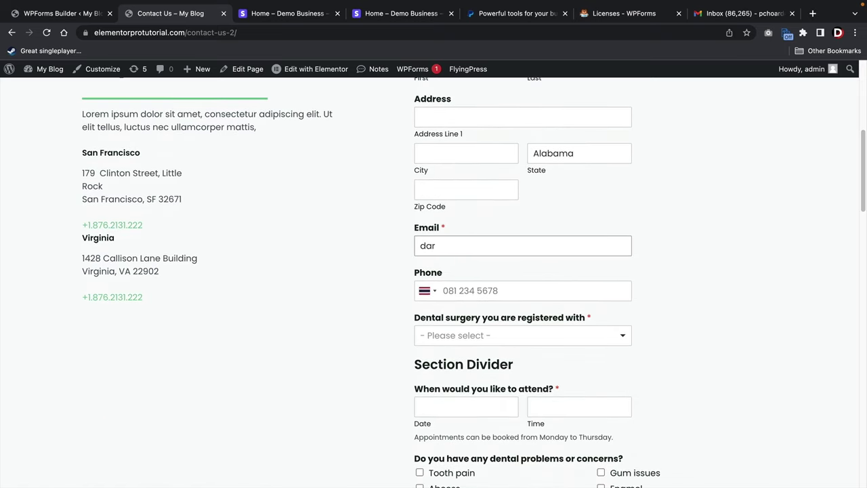
Choose Northridge (Child Location) as the surgery and answer the child preference question.
{"action": "scroll", "coordinate": [476, 242], "scroll_direction": "down", "scroll_amount": 3}
{"action": "left_click", "coordinate": [482, 245]}
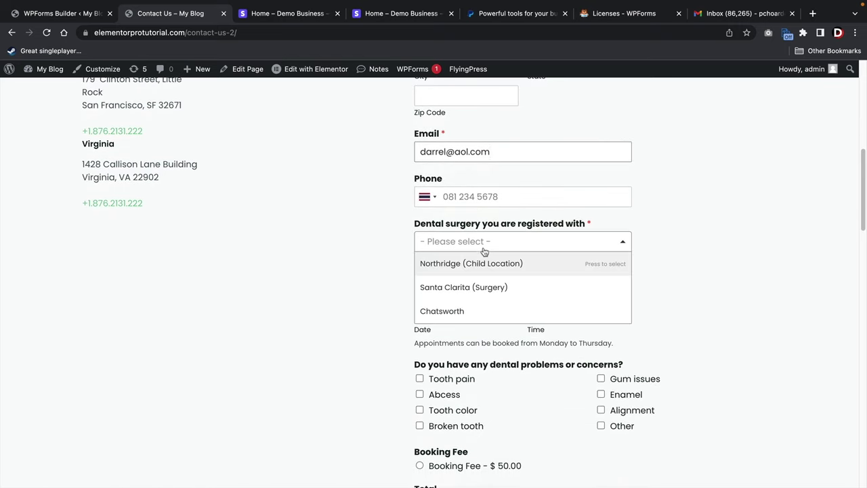
{"action": "left_click", "coordinate": [481, 269]}
{"action": "left_click", "coordinate": [480, 287]}
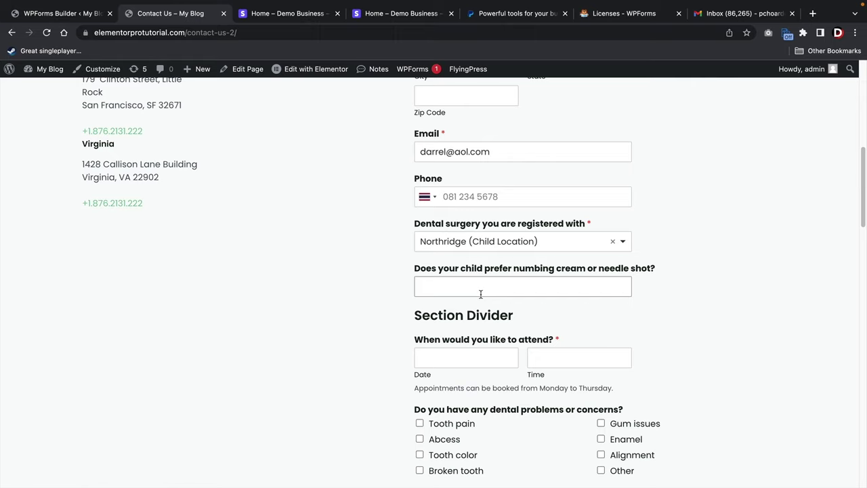
{"action": "type", "text": "needle!"}
Set the appointment date to 03/14/2023 and the time to 9:00 PM.
{"action": "scroll", "coordinate": [480, 309], "scroll_direction": "down", "scroll_amount": 2}
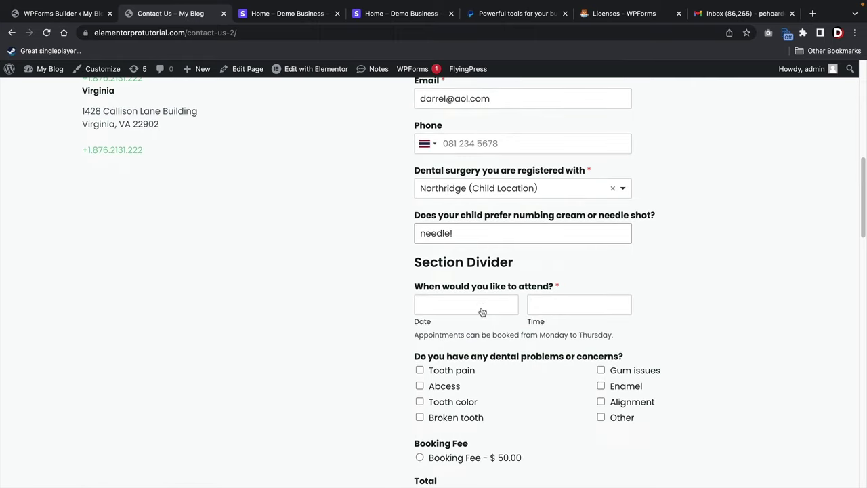
{"action": "left_click", "coordinate": [482, 292]}
{"action": "left_click", "coordinate": [469, 382]}
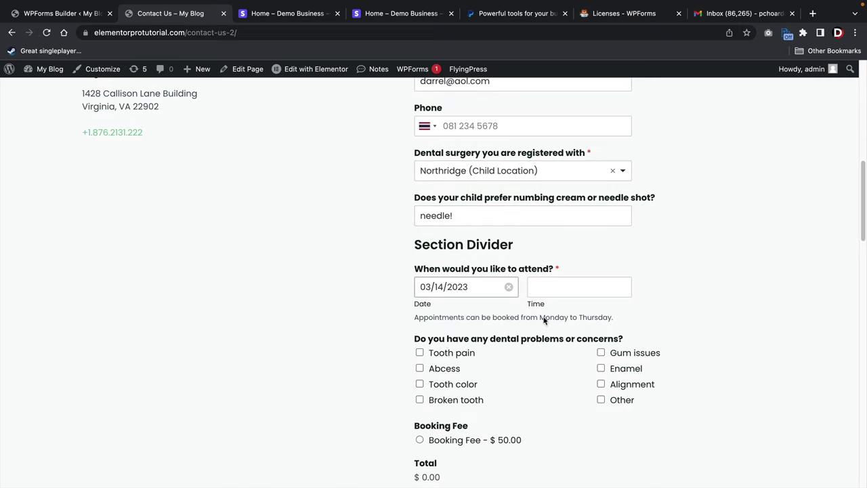
{"action": "left_click", "coordinate": [562, 287]}
{"action": "left_click", "coordinate": [553, 339]}
Tick Tooth color as a concern and select the $50.00 Booking Fee, making the Total $50.00.
{"action": "scroll", "coordinate": [551, 338], "scroll_direction": "down", "scroll_amount": 2}
{"action": "left_click", "coordinate": [466, 299]}
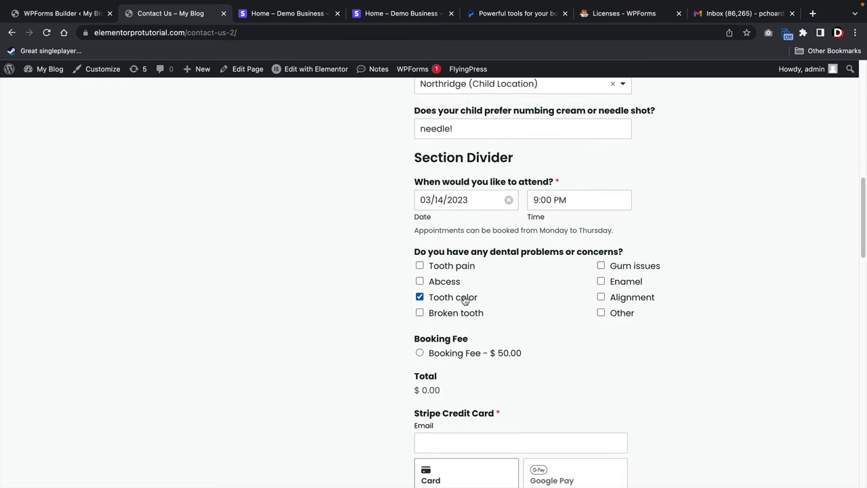
{"action": "scroll", "coordinate": [467, 305], "scroll_direction": "down", "scroll_amount": 2}
{"action": "left_click", "coordinate": [420, 281]}
{"action": "scroll", "coordinate": [471, 275], "scroll_direction": "down", "scroll_amount": 5}
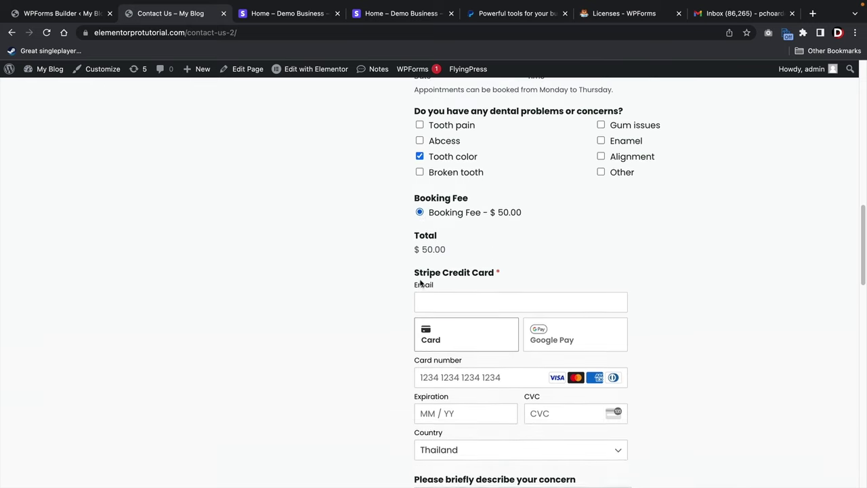
{"action": "left_click", "coordinate": [459, 198]}
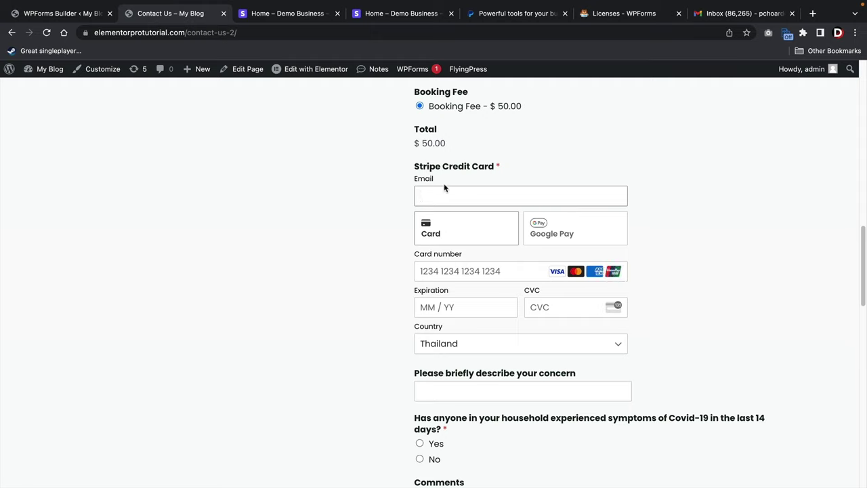
{"action": "left_click", "coordinate": [62, 14]}
Switch the Stripe credit card mode to Card Element, save, and reload the Contact Us page.
{"action": "left_click", "coordinate": [849, 81]}
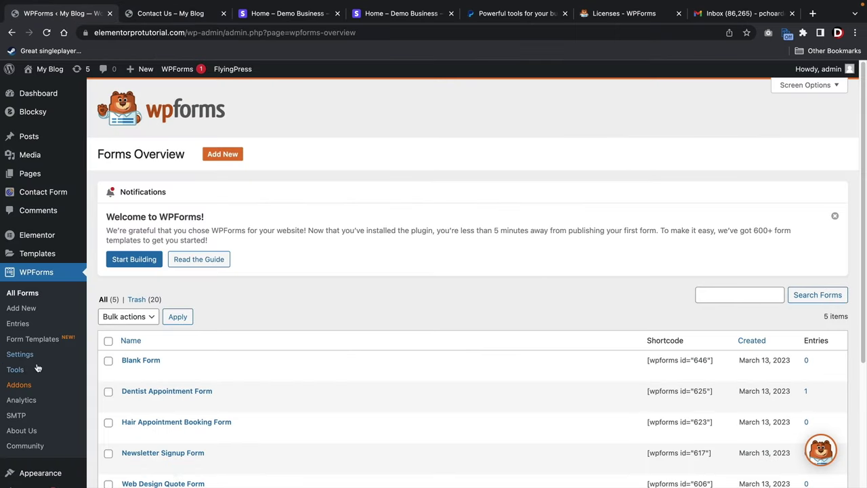
{"action": "left_click", "coordinate": [27, 355]}
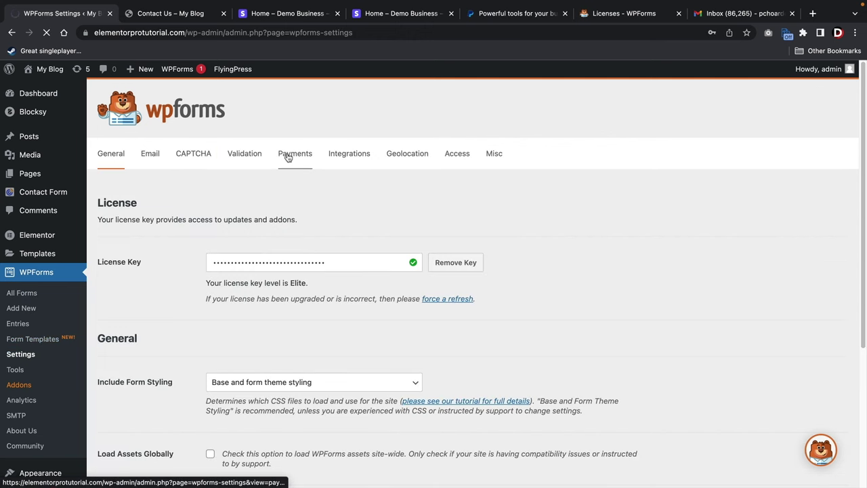
{"action": "left_click", "coordinate": [287, 157]}
{"action": "scroll", "coordinate": [286, 156], "scroll_direction": "down", "scroll_amount": 4}
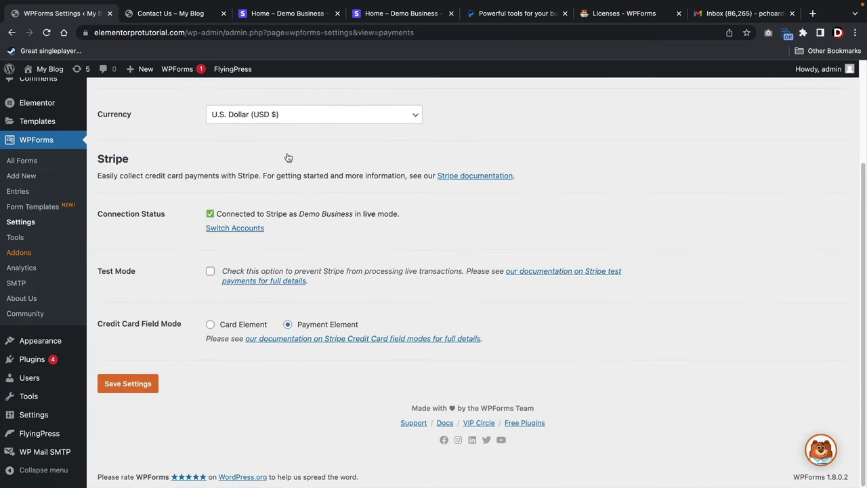
{"action": "left_click", "coordinate": [210, 324]}
{"action": "left_click", "coordinate": [136, 384]}
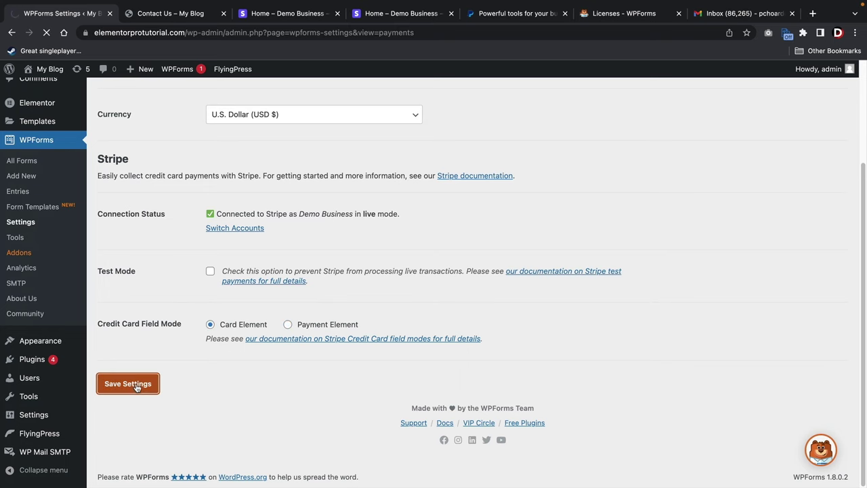
{"action": "left_click", "coordinate": [187, 16]}
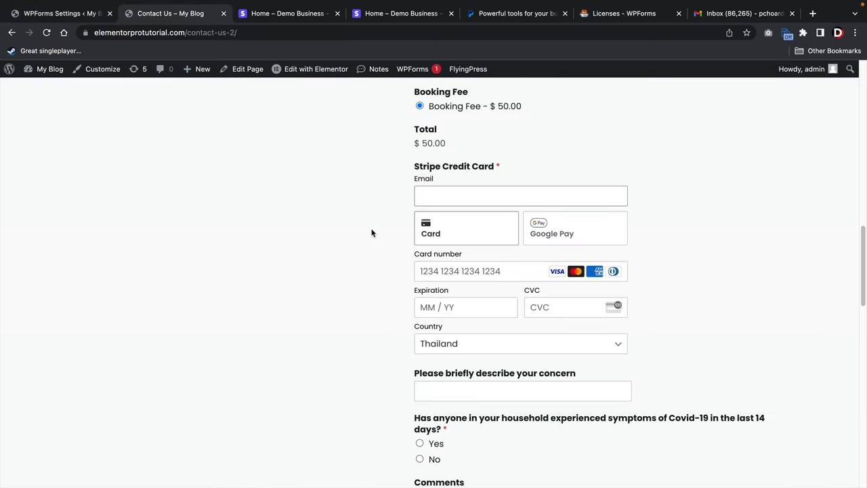
{"action": "left_click", "coordinate": [47, 34]}
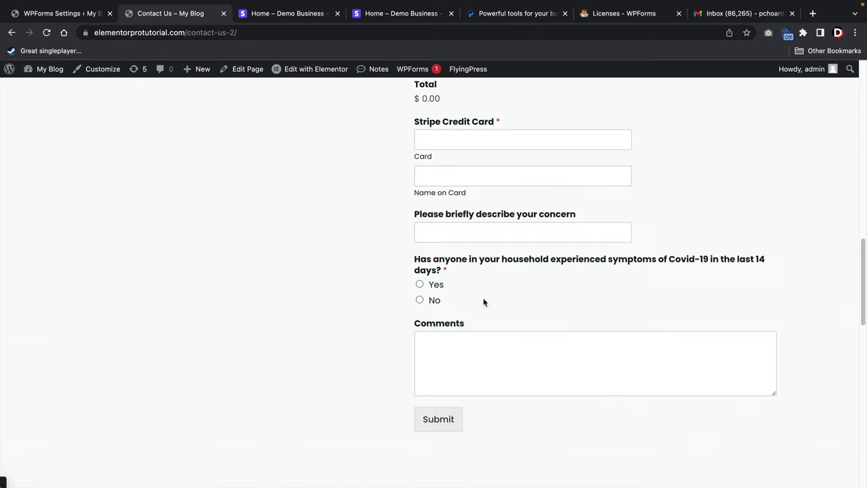
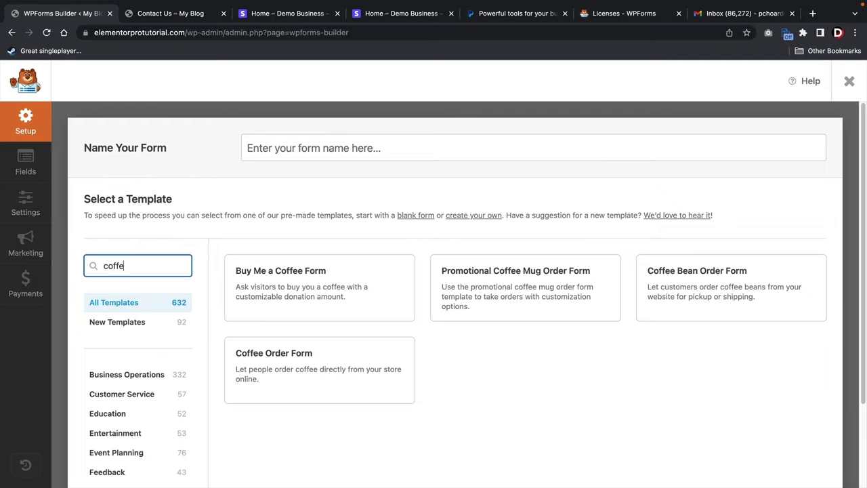
Start a form from the Buy Me a Coffee template, check its Email, coffee price and Stripe card fields, then view Payments.
{"action": "left_click", "coordinate": [265, 303]}
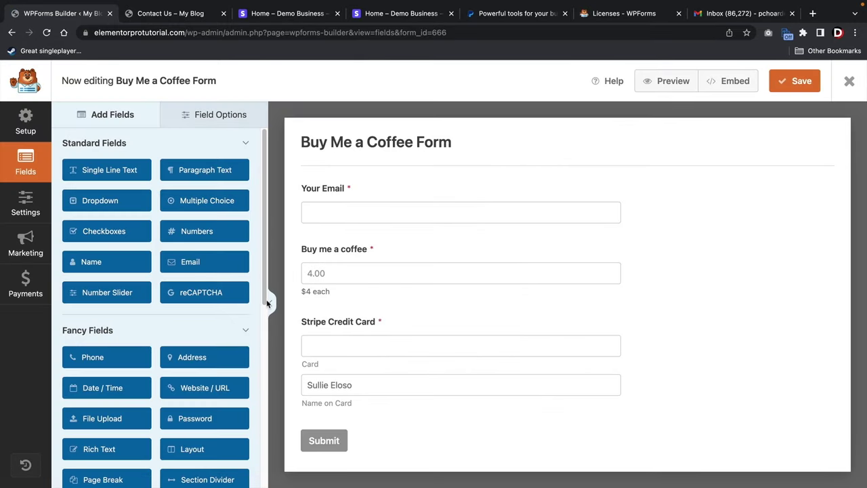
{"action": "left_click", "coordinate": [360, 195]}
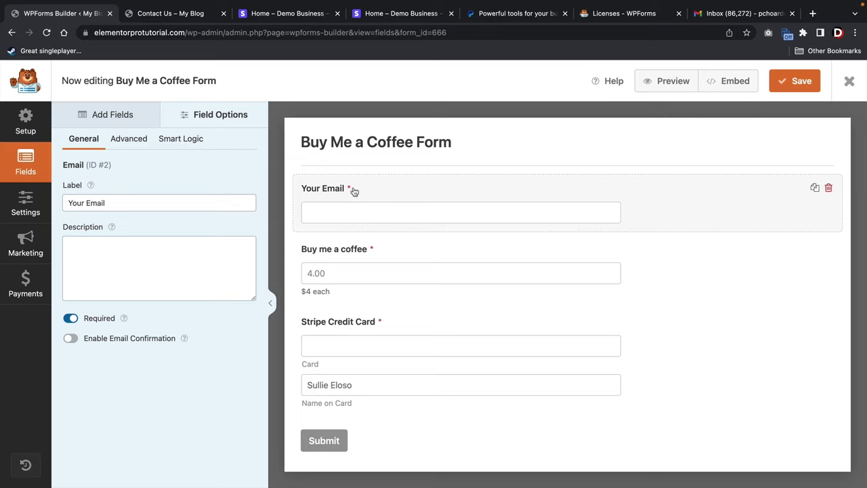
{"action": "left_click", "coordinate": [373, 248]}
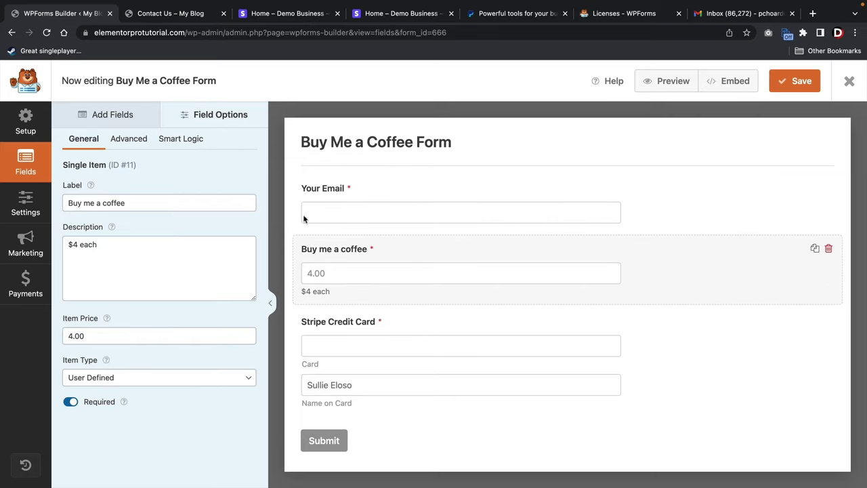
{"action": "left_click", "coordinate": [371, 326]}
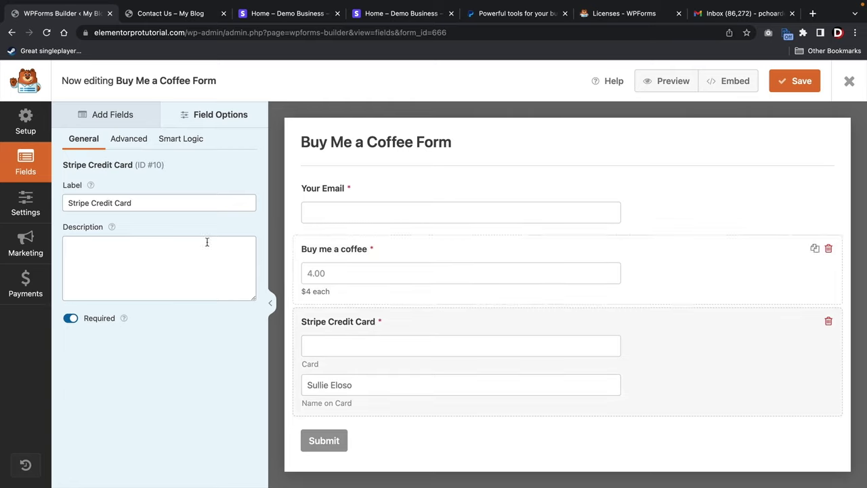
{"action": "left_click", "coordinate": [25, 280]}
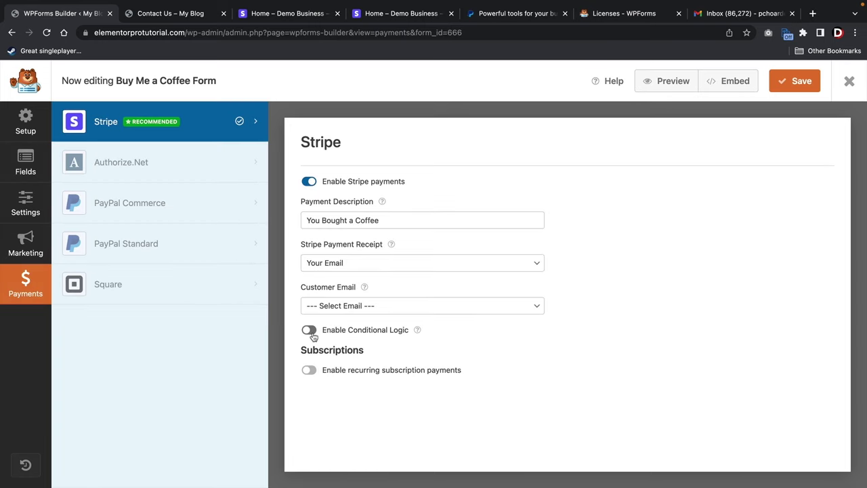
Enable recurring Stripe payments with plan 'Monthly Support', Monthly period, customer email Your Email.
{"action": "left_click", "coordinate": [310, 372]}
{"action": "scroll", "coordinate": [315, 370], "scroll_direction": "down", "scroll_amount": 2}
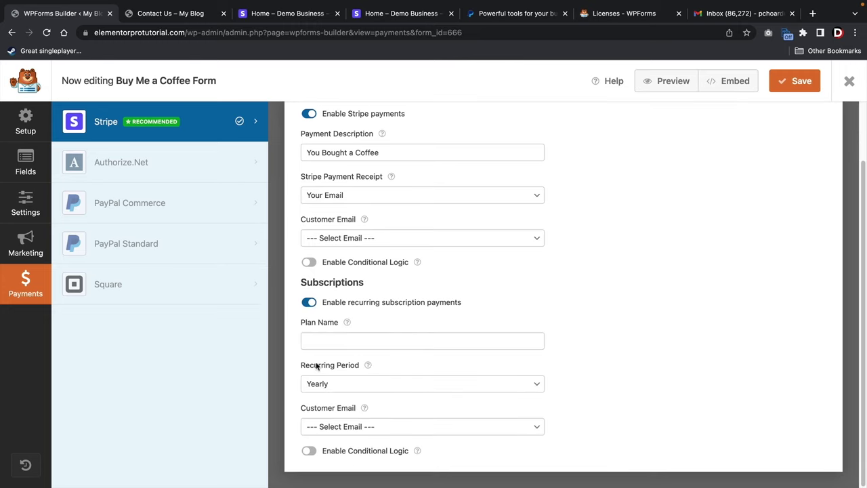
{"action": "left_click", "coordinate": [337, 346]}
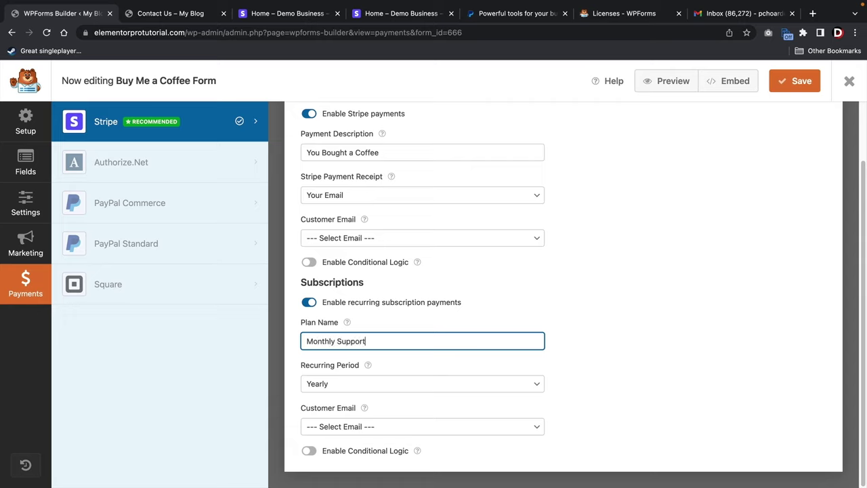
{"action": "key", "text": "Tab"}
{"action": "left_click", "coordinate": [348, 386]}
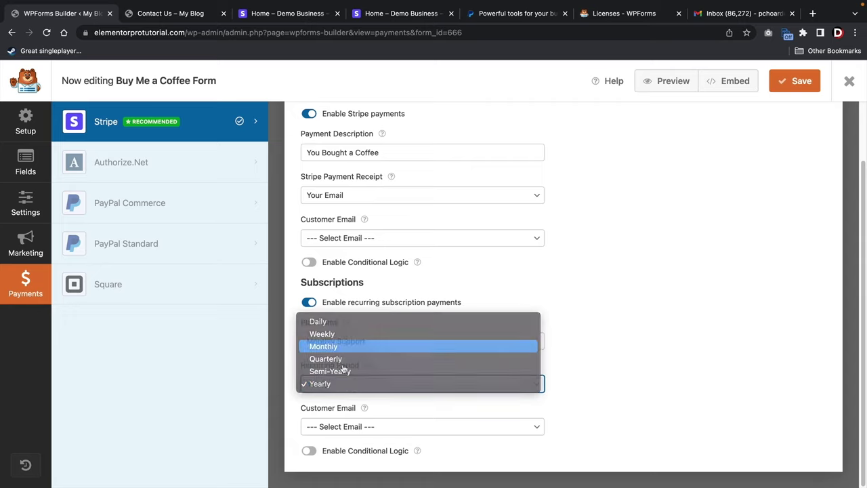
{"action": "key", "text": "Return"}
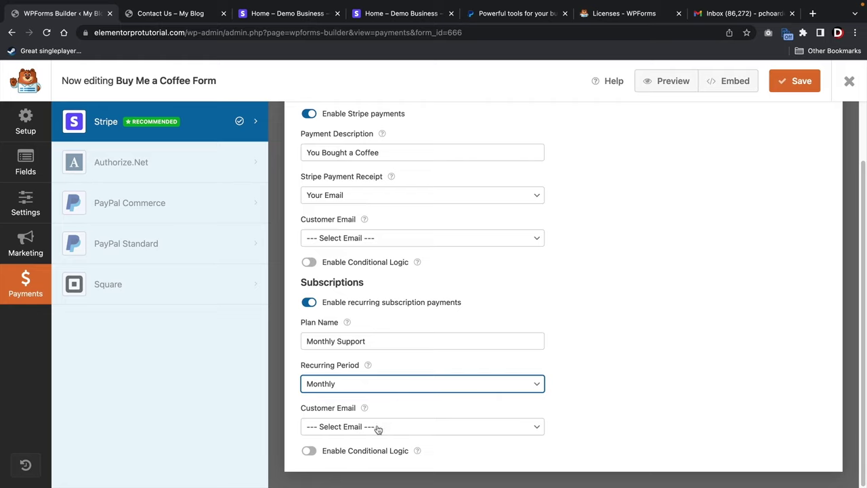
{"action": "left_click", "coordinate": [378, 429]}
{"action": "left_click", "coordinate": [372, 439]}
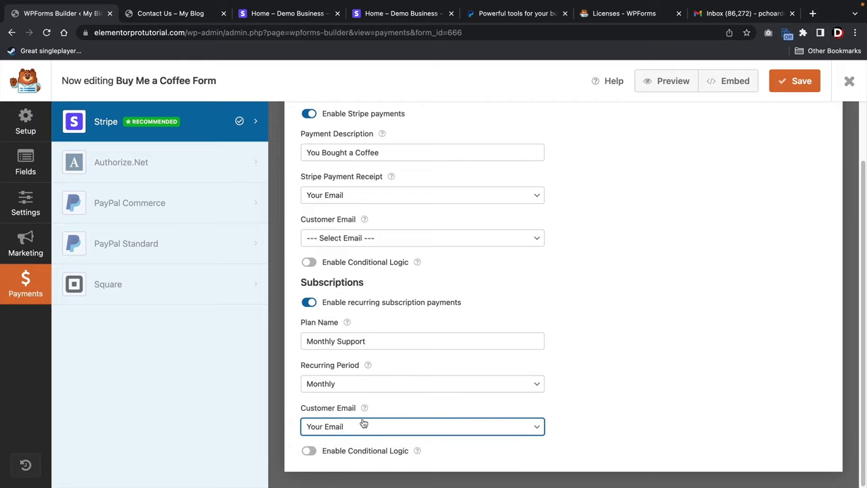
Save the form and exit the builder to the forms list.
{"action": "left_click", "coordinate": [790, 85]}
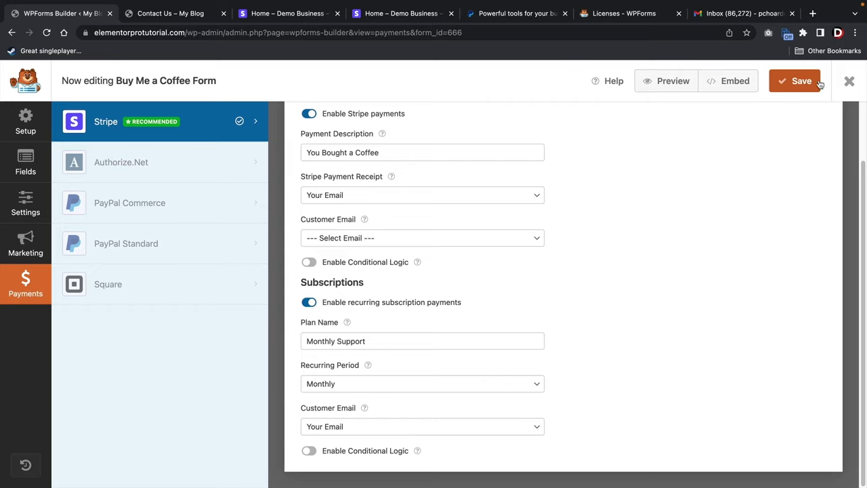
{"action": "left_click", "coordinate": [848, 81]}
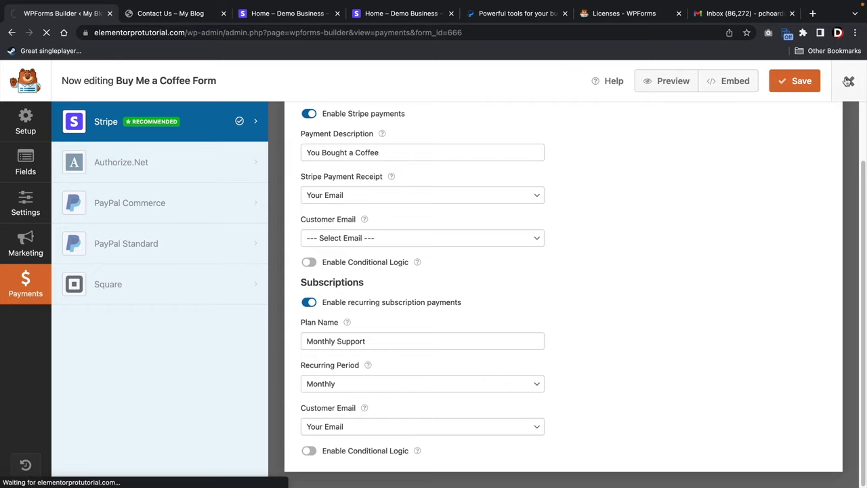
{"action": "scroll", "coordinate": [767, 140], "scroll_direction": "down", "scroll_amount": 3}
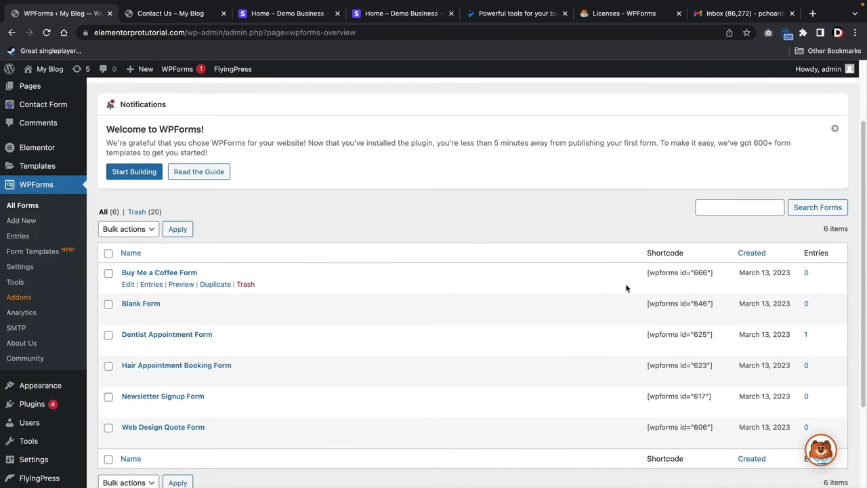
Copy the Buy Me a Coffee form's shortcode.
{"action": "triple_click", "coordinate": [659, 275]}
{"action": "right_click", "coordinate": [655, 271]}
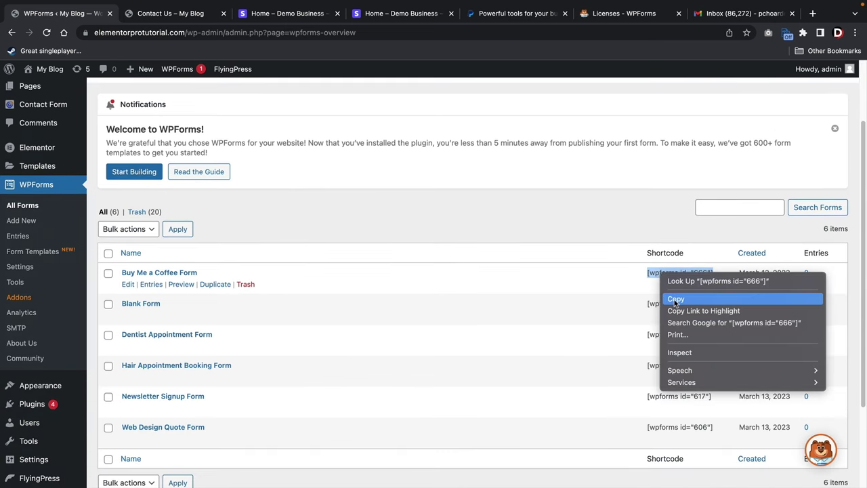
{"action": "left_click", "coordinate": [678, 299]}
Visit the site's Blog, open the Delta Variant, Inflation Weigh On Stocks post, and go to Theme Builder.
{"action": "mouse_move", "coordinate": [49, 69]}
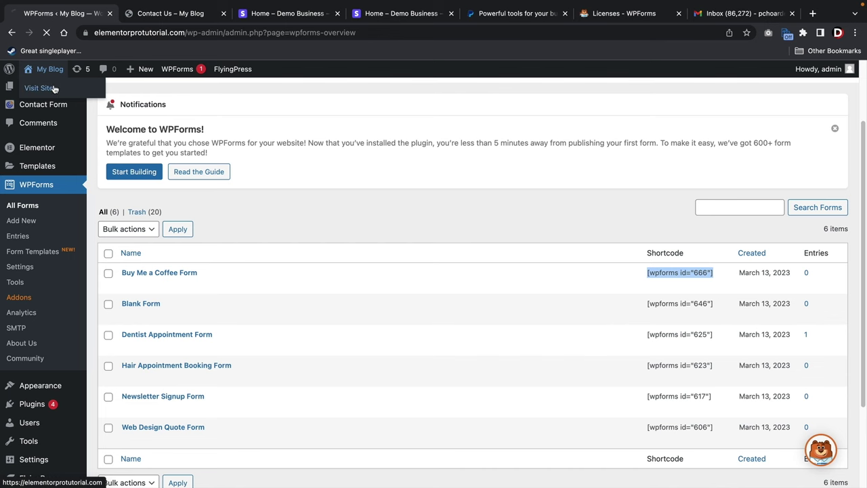
{"action": "left_click", "coordinate": [41, 88]}
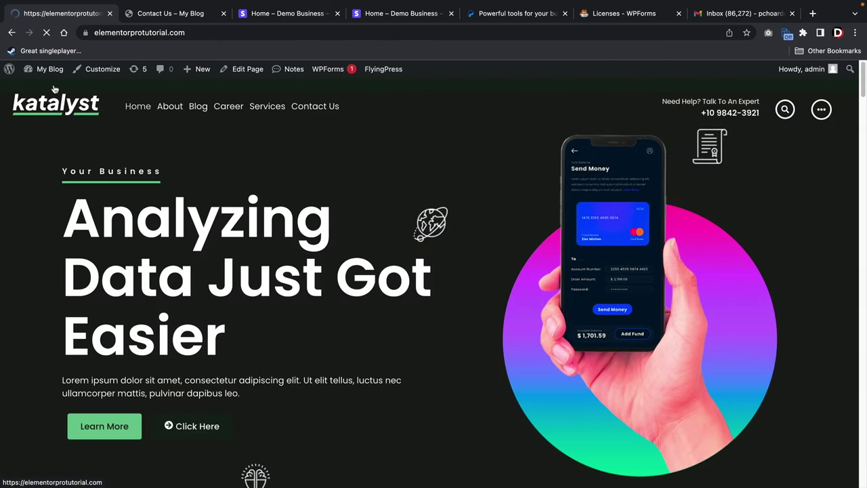
{"action": "left_click", "coordinate": [199, 106]}
{"action": "scroll", "coordinate": [313, 198], "scroll_direction": "down", "scroll_amount": 7}
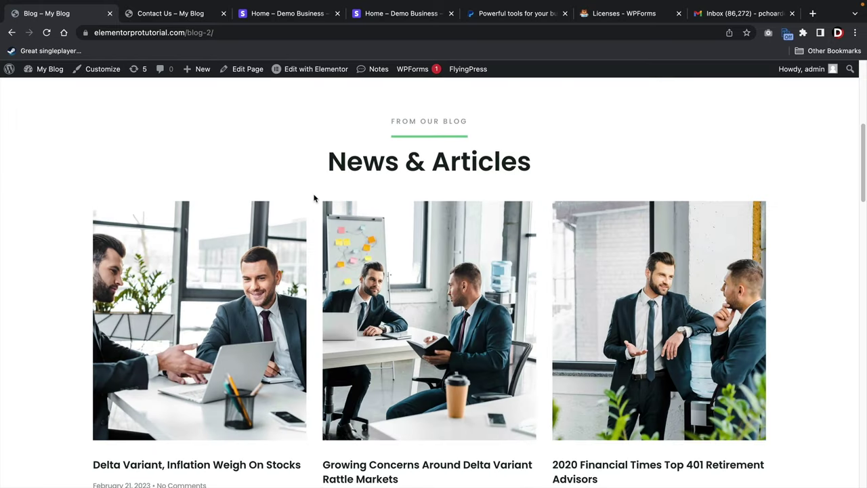
{"action": "scroll", "coordinate": [313, 198], "scroll_direction": "up", "scroll_amount": 1}
{"action": "left_click", "coordinate": [256, 197]}
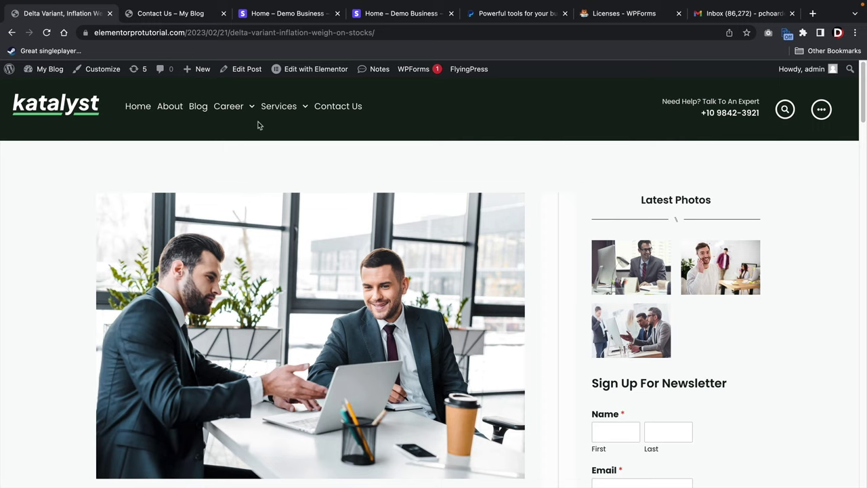
{"action": "mouse_move", "coordinate": [312, 68]}
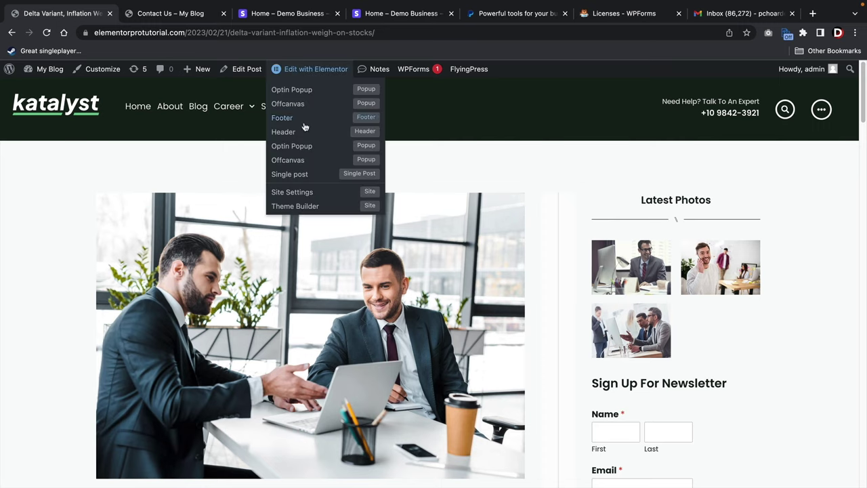
{"action": "left_click", "coordinate": [307, 206]}
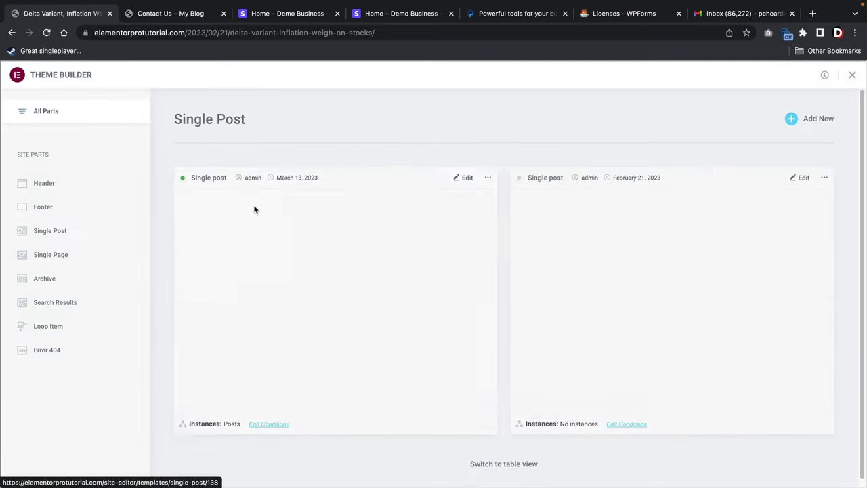
Open the active Single Post template in the Elementor editor.
{"action": "scroll", "coordinate": [255, 209], "scroll_direction": "down", "scroll_amount": 1}
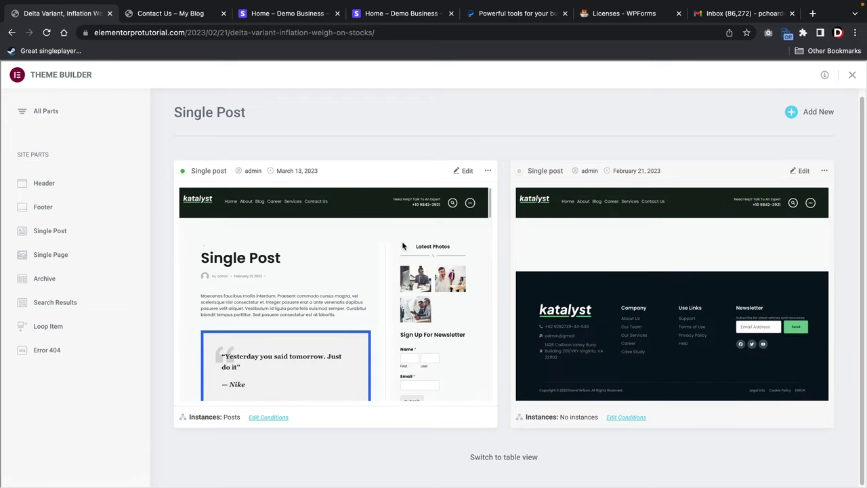
{"action": "left_click", "coordinate": [461, 171]}
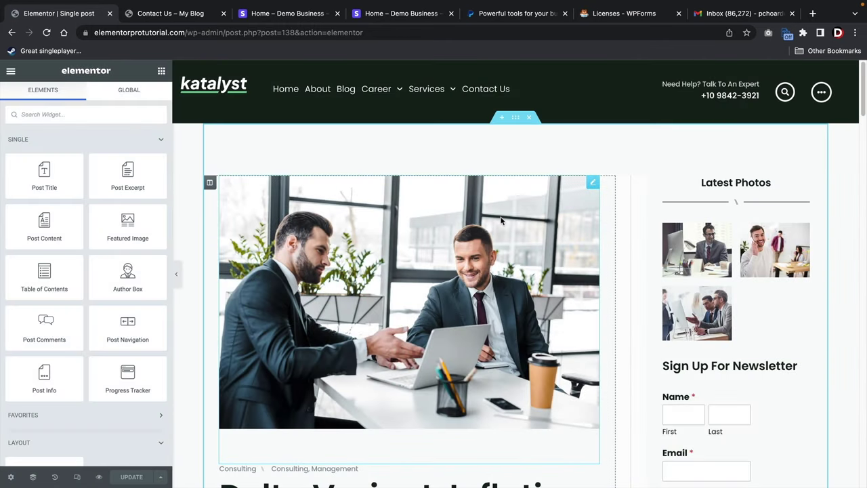
{"action": "scroll", "coordinate": [502, 216], "scroll_direction": "down", "scroll_amount": 8}
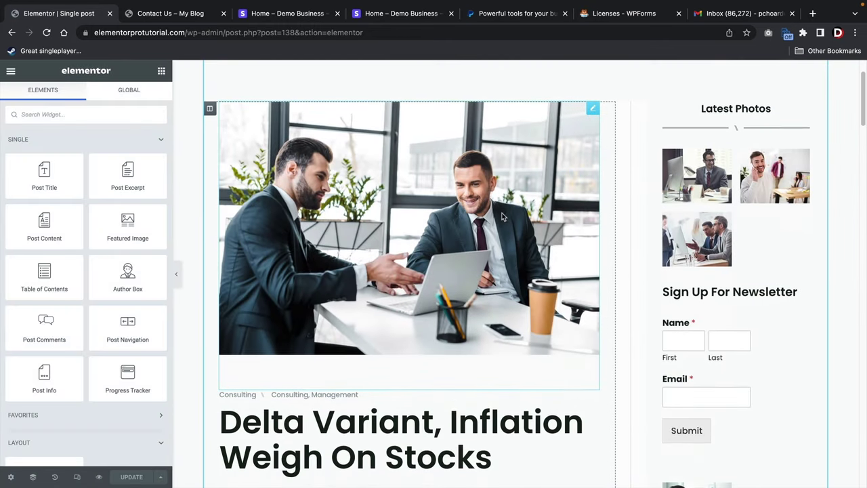
{"action": "scroll", "coordinate": [532, 215], "scroll_direction": "down", "scroll_amount": 4}
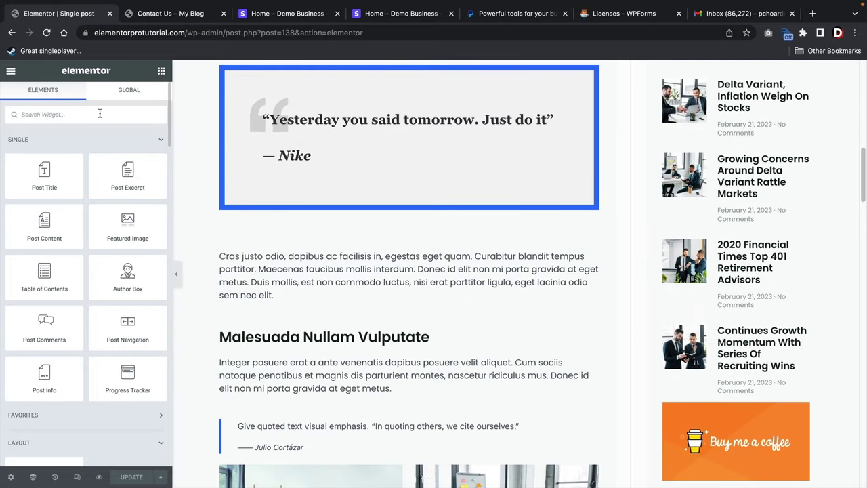
Add a Shortcode widget under Latest Posts in the sidebar with the pasted coffee form shortcode.
{"action": "type", "text": "short"}
{"action": "left_click_drag", "start_coordinate": [76, 149], "coordinate": [486, 285]}
{"action": "left_click_drag", "start_coordinate": [68, 160], "coordinate": [707, 168]}
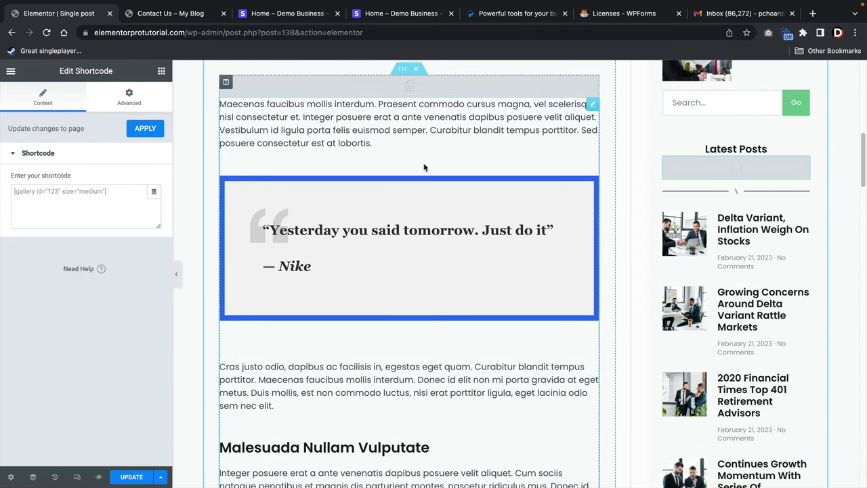
{"action": "left_click", "coordinate": [86, 198]}
{"action": "right_click", "coordinate": [59, 193]}
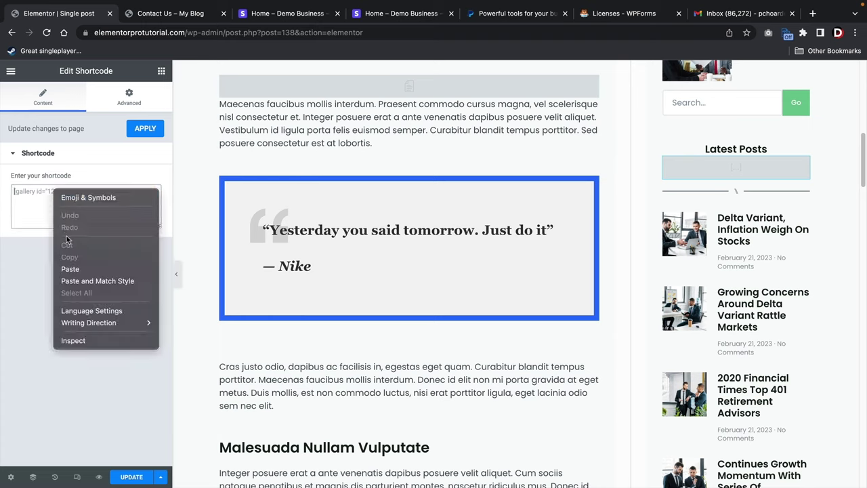
{"action": "left_click", "coordinate": [70, 269]}
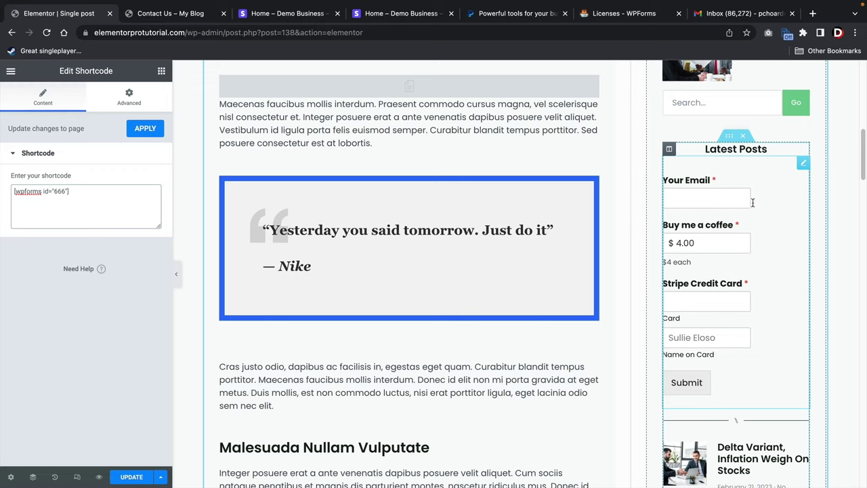
Delete the form widget from the sidebar and select the Buy me a coffee image.
{"action": "right_click", "coordinate": [803, 166]}
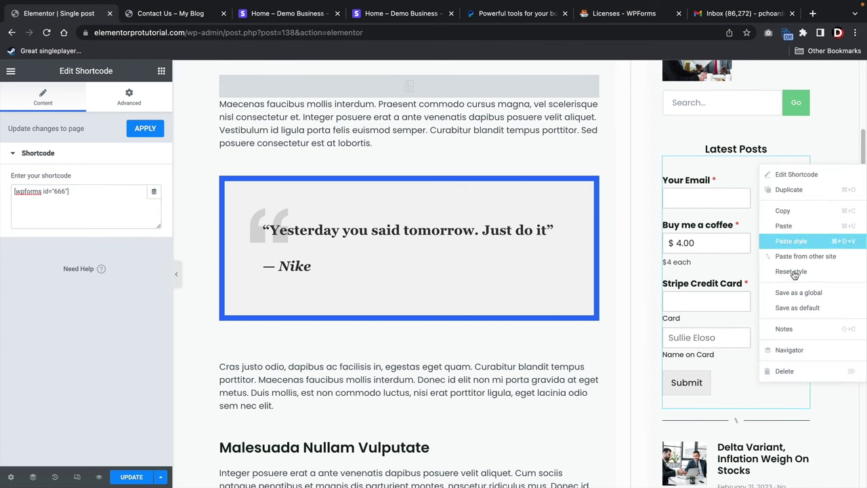
{"action": "left_click", "coordinate": [795, 375]}
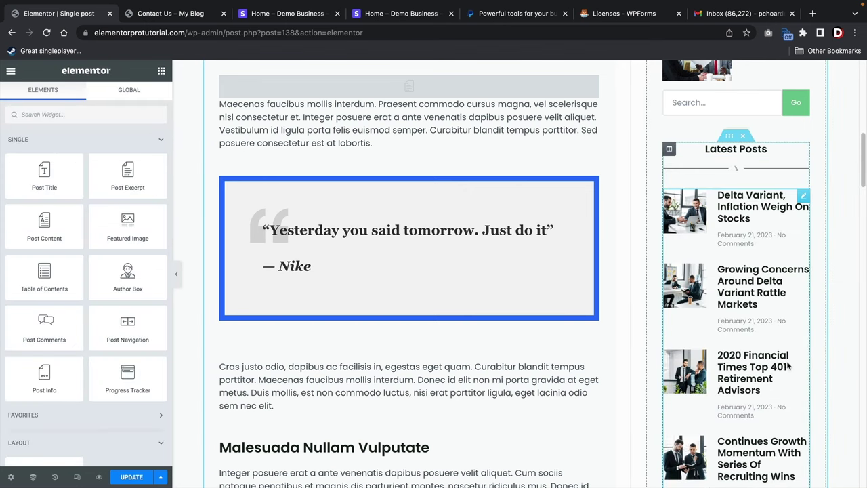
{"action": "scroll", "coordinate": [740, 256], "scroll_direction": "down", "scroll_amount": 4}
{"action": "left_click", "coordinate": [740, 256]}
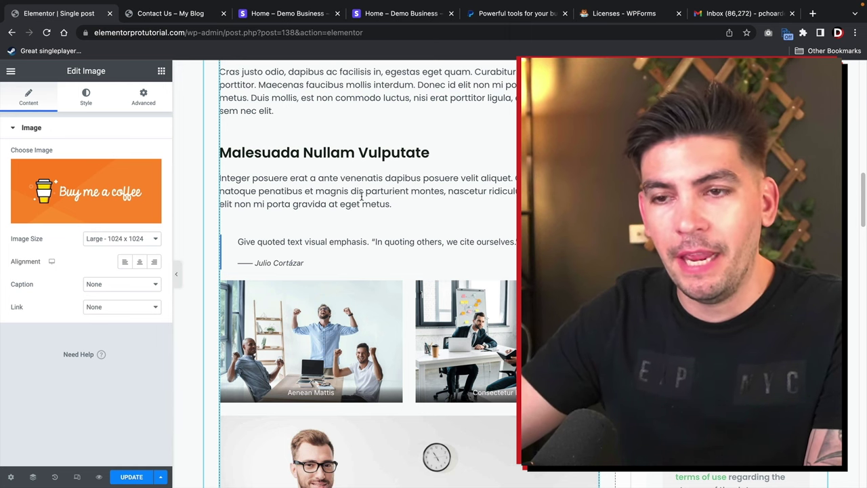
Link the Buy me a coffee image to the Contact Us page via Custom URL and update the post.
{"action": "left_click", "coordinate": [145, 307]}
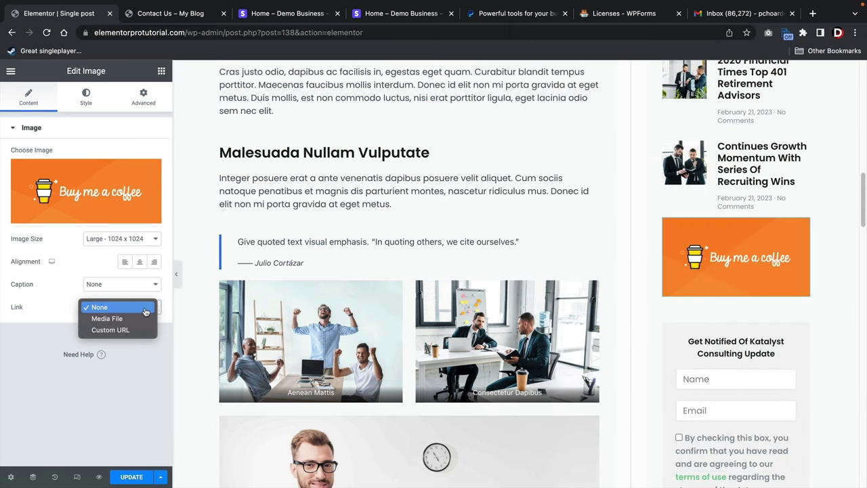
{"action": "left_click", "coordinate": [126, 330]}
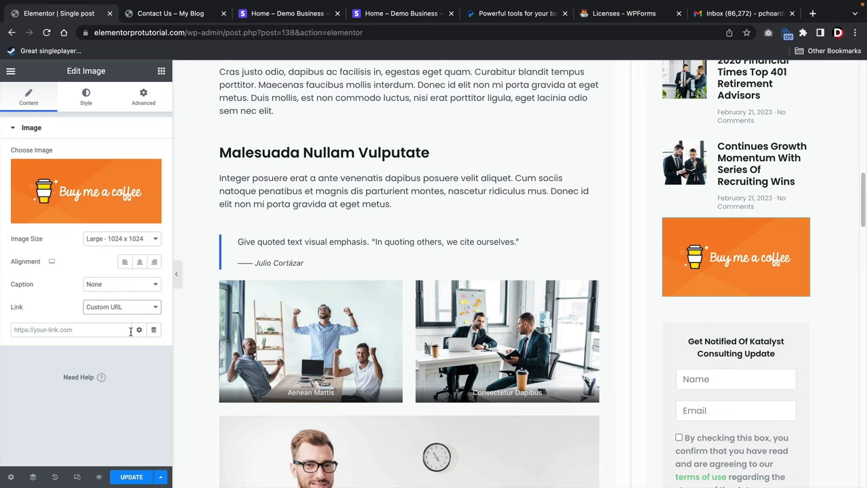
{"action": "left_click", "coordinate": [125, 330]}
{"action": "type", "text": "conta"}
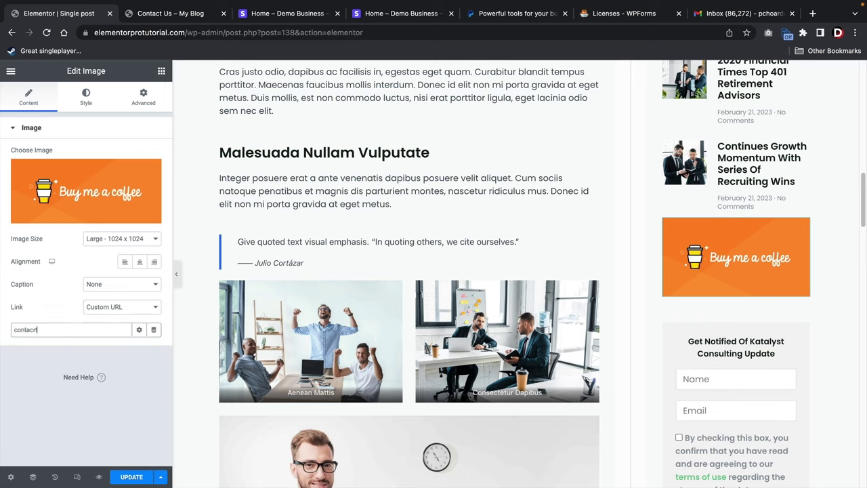
{"action": "type", "text": "ct"}
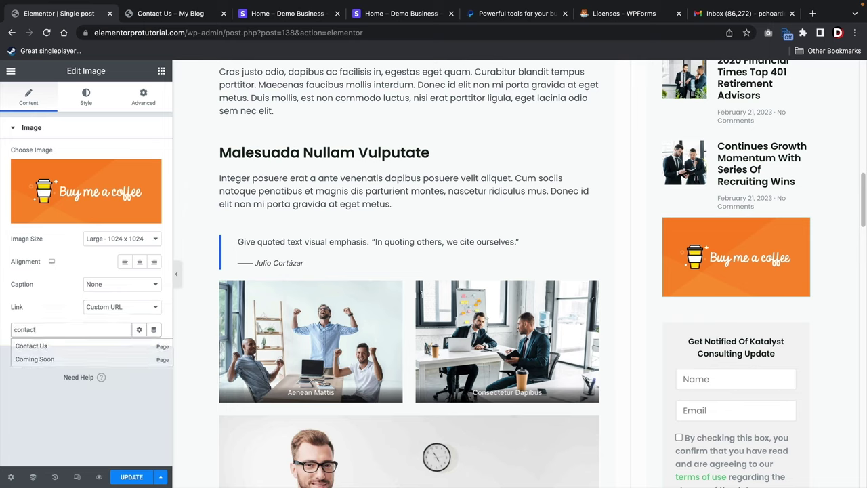
{"action": "left_click", "coordinate": [49, 351]}
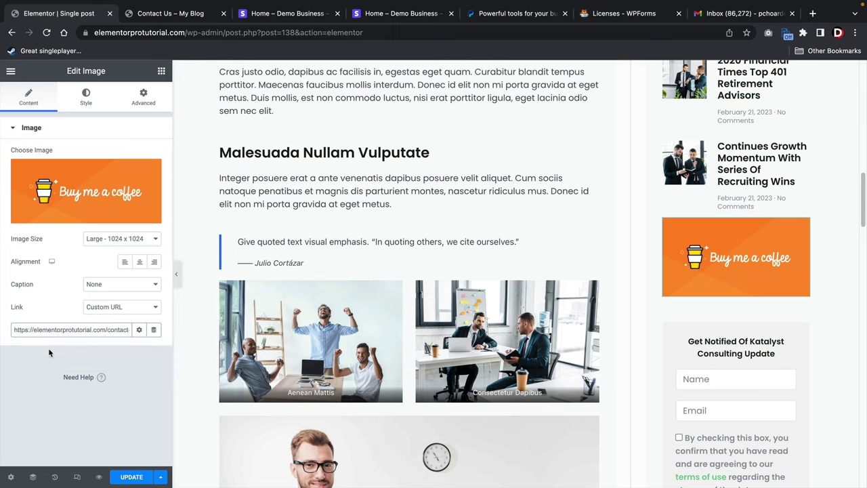
{"action": "left_click", "coordinate": [123, 478]}
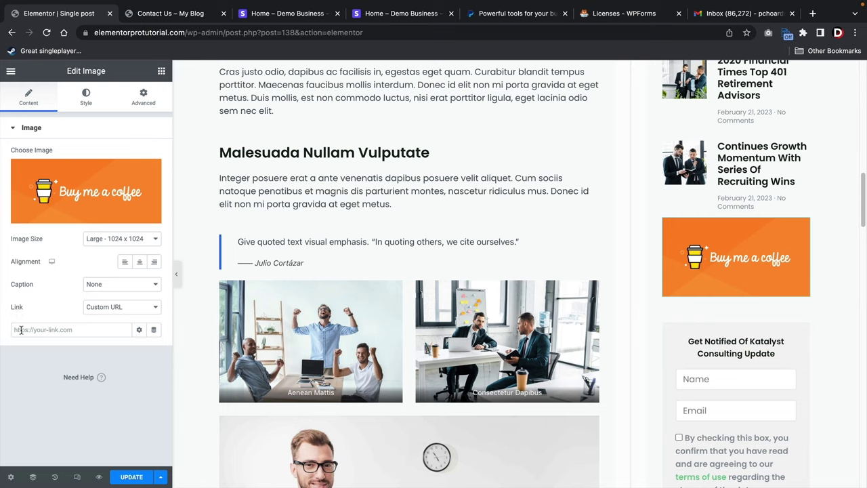
{"action": "left_click", "coordinate": [204, 13]}
Create a new page titled 'Donation' and paste the coffee form shortcode into its body.
{"action": "mouse_move", "coordinate": [208, 76]}
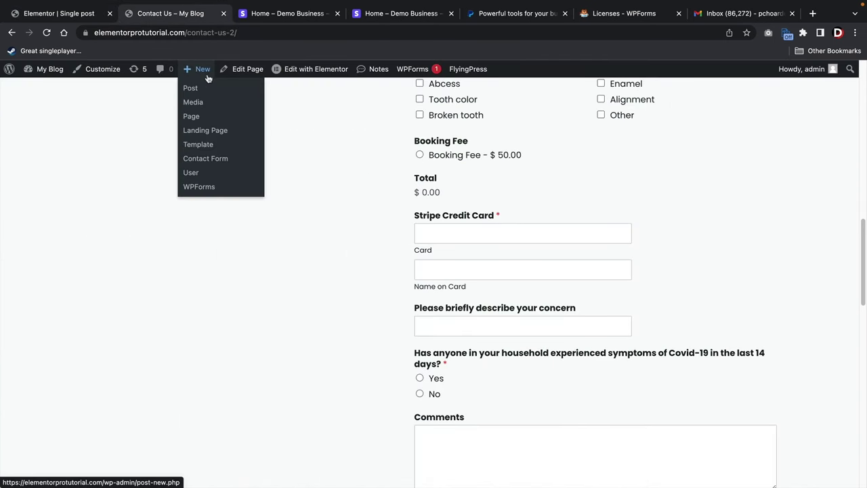
{"action": "left_click", "coordinate": [195, 117]}
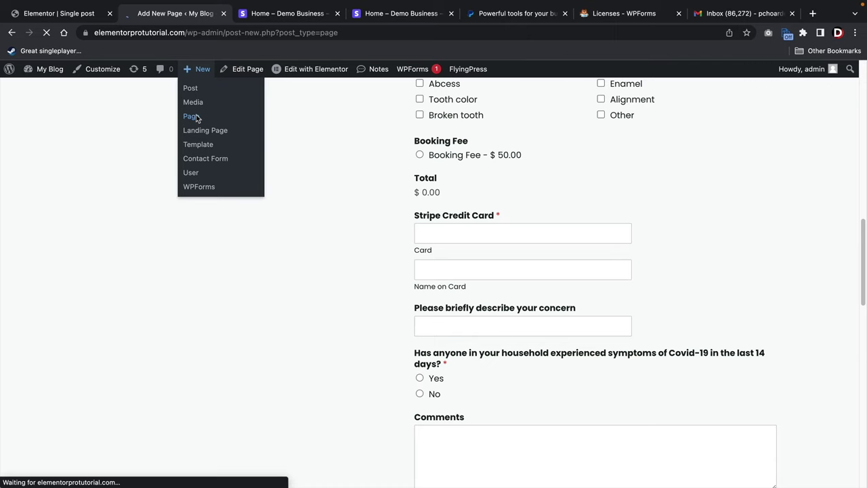
{"action": "type", "text": "Do"}
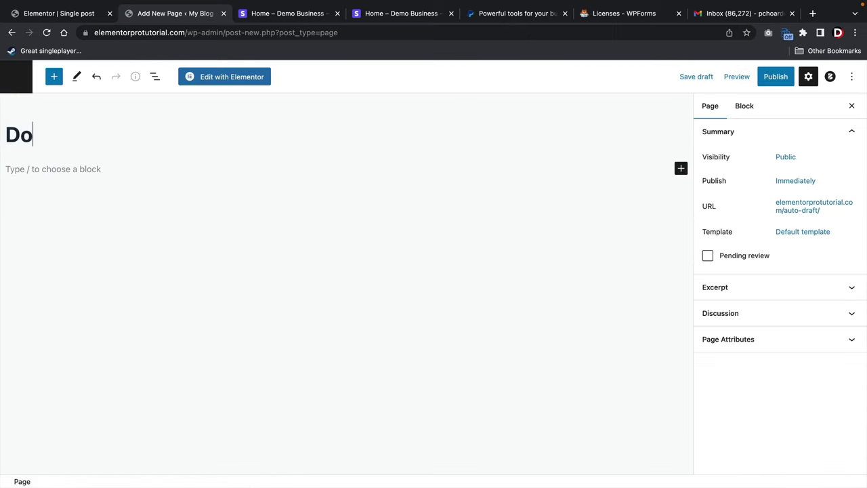
{"action": "type", "text": "nation"}
{"action": "key", "text": "Return"}
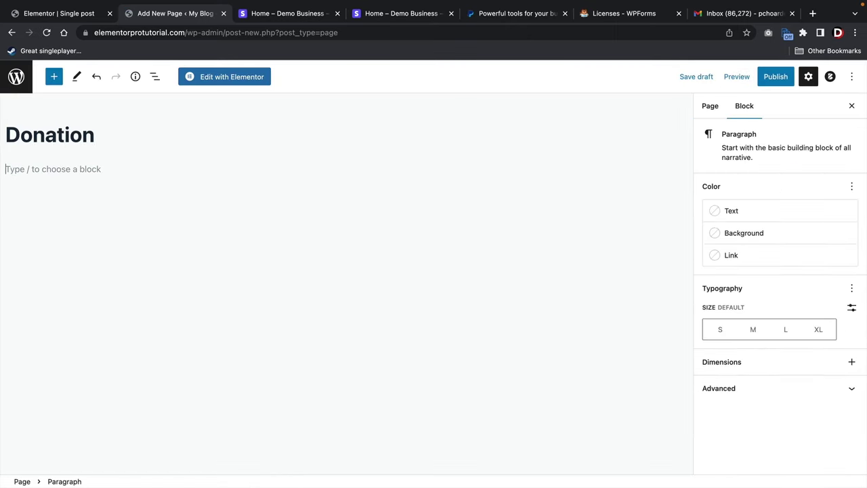
{"action": "right_click", "coordinate": [57, 169]}
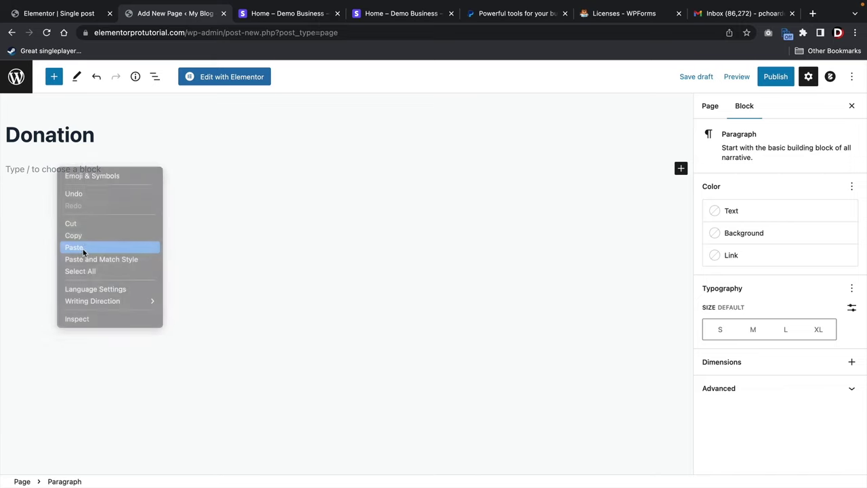
{"action": "left_click", "coordinate": [84, 248]}
Publish the Donation page.
{"action": "left_click", "coordinate": [126, 231]}
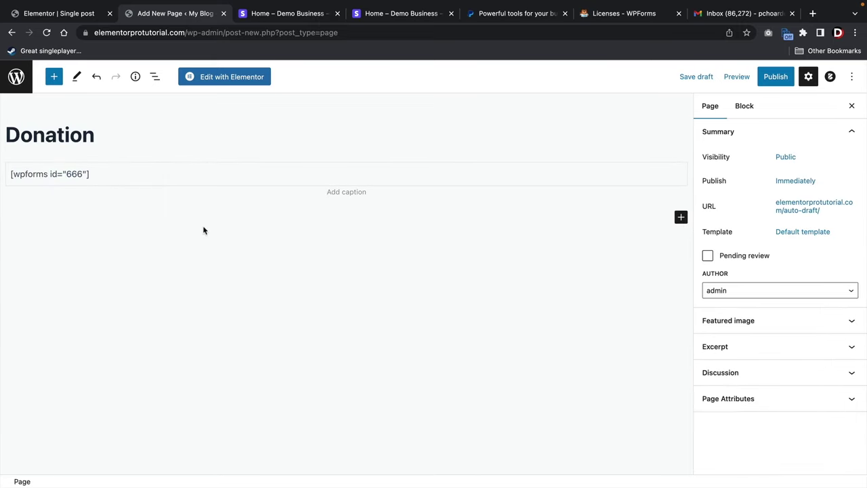
{"action": "left_click", "coordinate": [773, 79]}
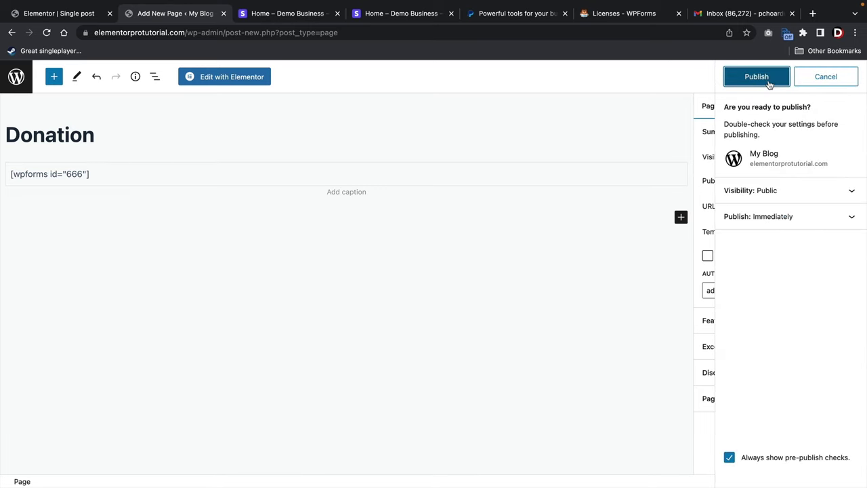
{"action": "left_click", "coordinate": [769, 81]}
View the published Donation page and copy its URL.
{"action": "left_click", "coordinate": [116, 454]}
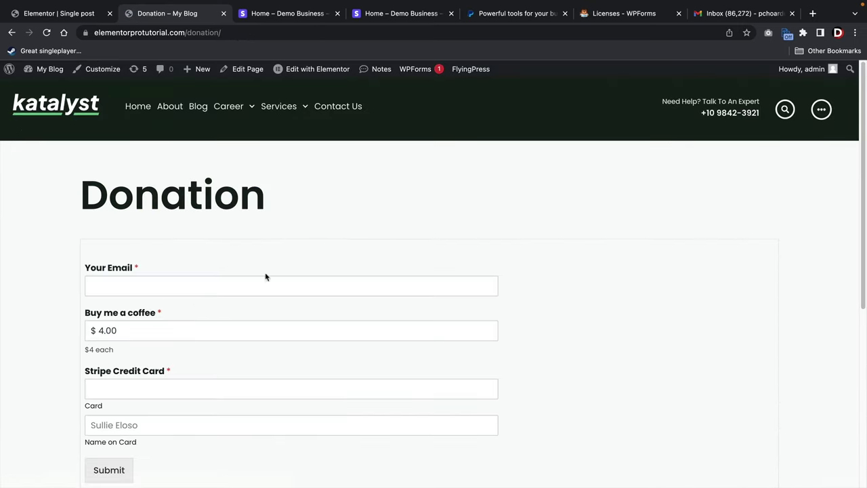
{"action": "left_click", "coordinate": [164, 38]}
{"action": "right_click", "coordinate": [164, 38]}
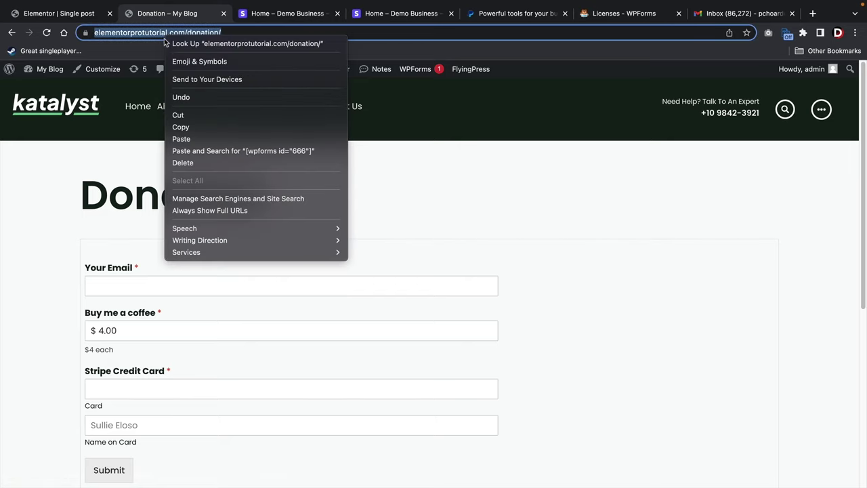
{"action": "left_click", "coordinate": [183, 129]}
{"action": "scroll", "coordinate": [312, 231], "scroll_direction": "down", "scroll_amount": 2}
{"action": "scroll", "coordinate": [234, 219], "scroll_direction": "up", "scroll_amount": 3}
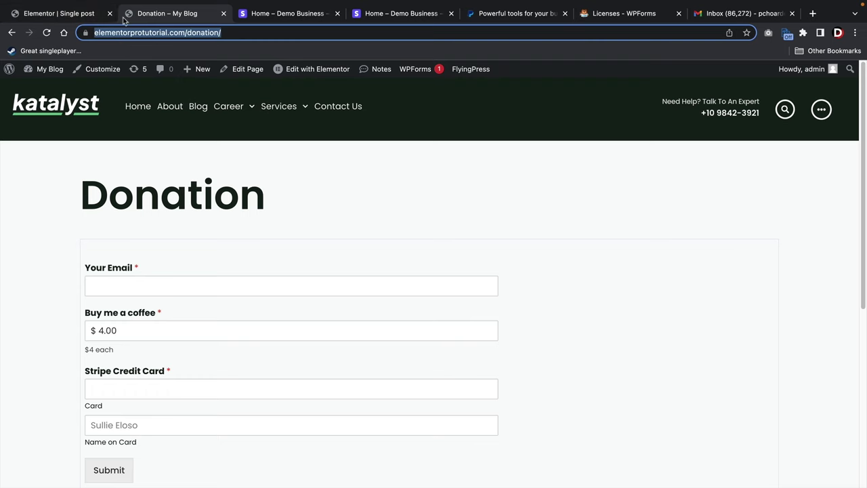
Paste the Donation URL as the image's link, update, and view the template on the site.
{"action": "left_click", "coordinate": [71, 14]}
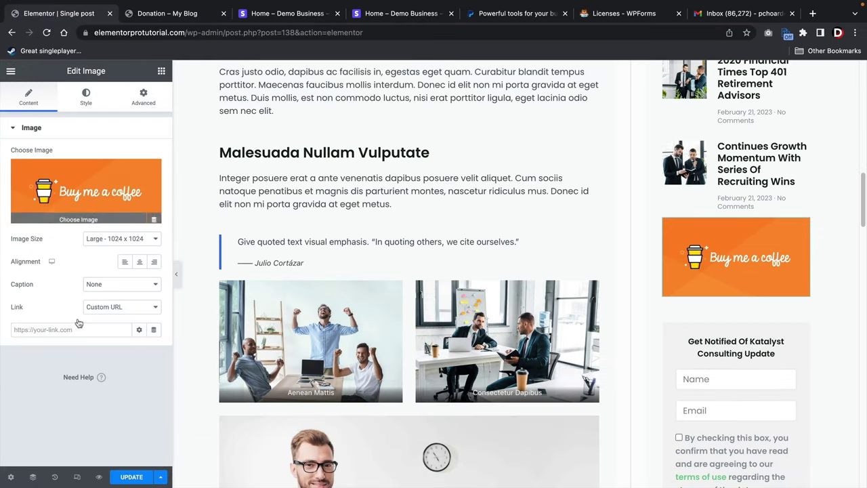
{"action": "left_click", "coordinate": [41, 329]}
{"action": "right_click", "coordinate": [41, 329]}
{"action": "left_click", "coordinate": [59, 404]}
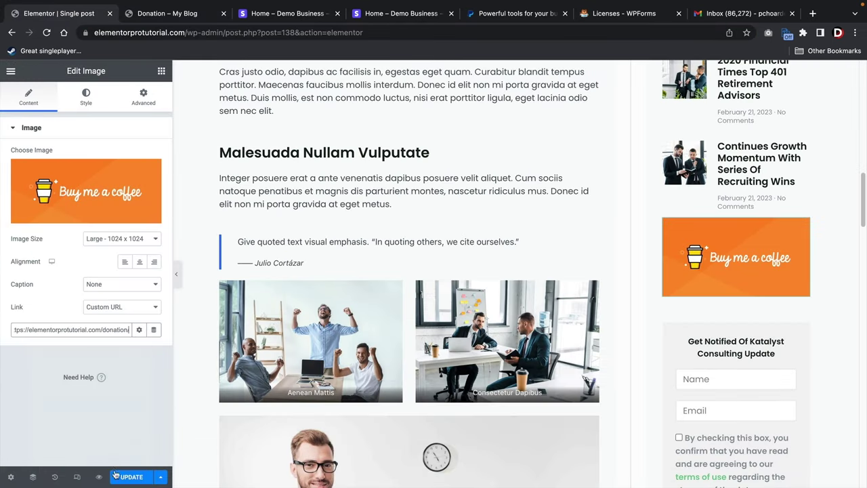
{"action": "left_click", "coordinate": [125, 477]}
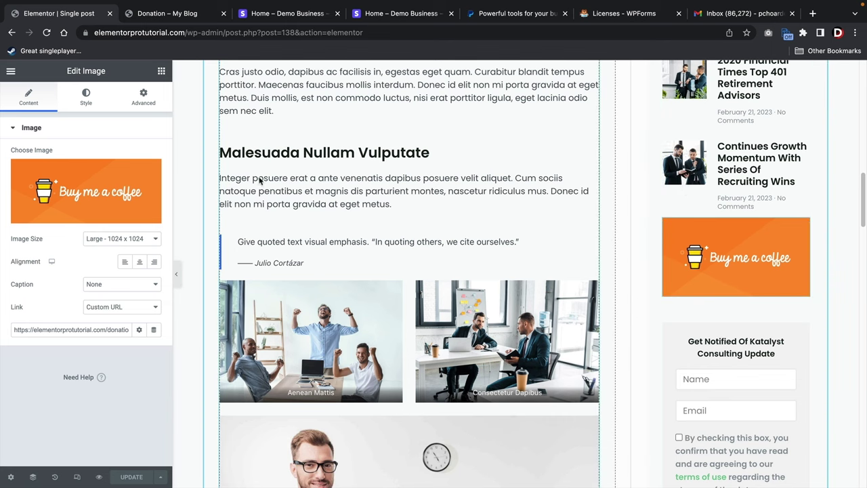
{"action": "left_click", "coordinate": [11, 70]}
{"action": "left_click", "coordinate": [52, 258]}
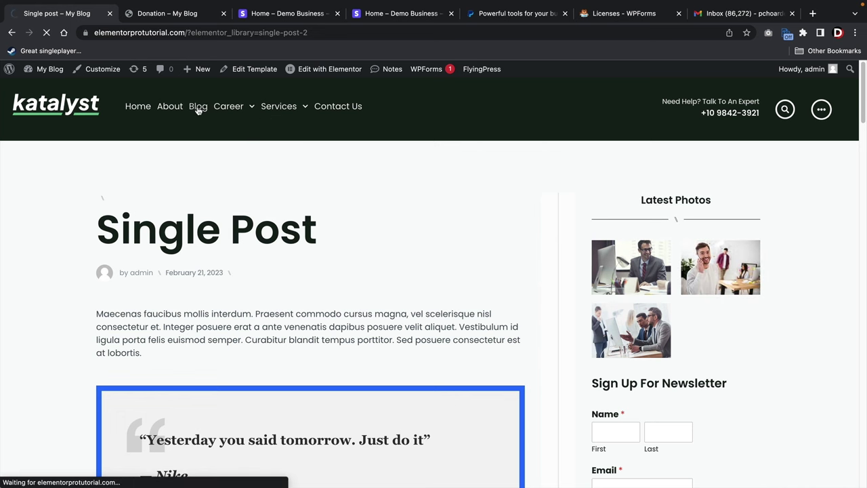
Open the Delta Variant post from the blog and test that the coffee banner opens the Donation page.
{"action": "left_click", "coordinate": [198, 108]}
{"action": "scroll", "coordinate": [197, 110], "scroll_direction": "down", "scroll_amount": 10}
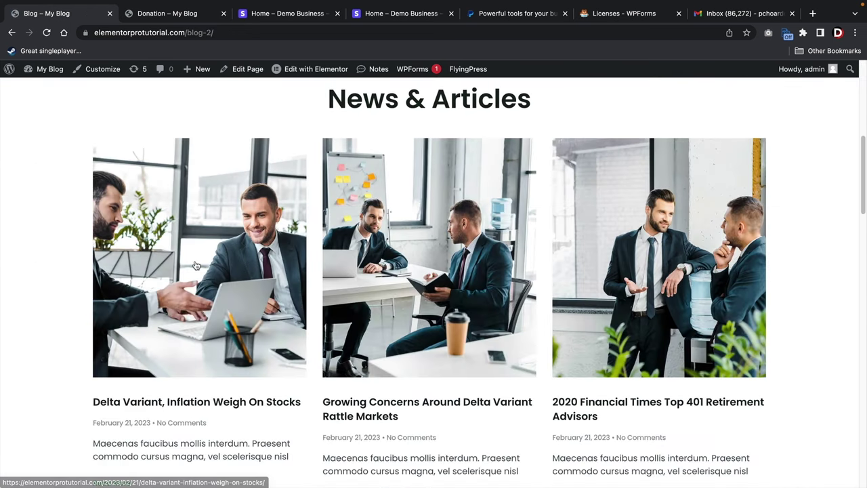
{"action": "left_click", "coordinate": [195, 265]}
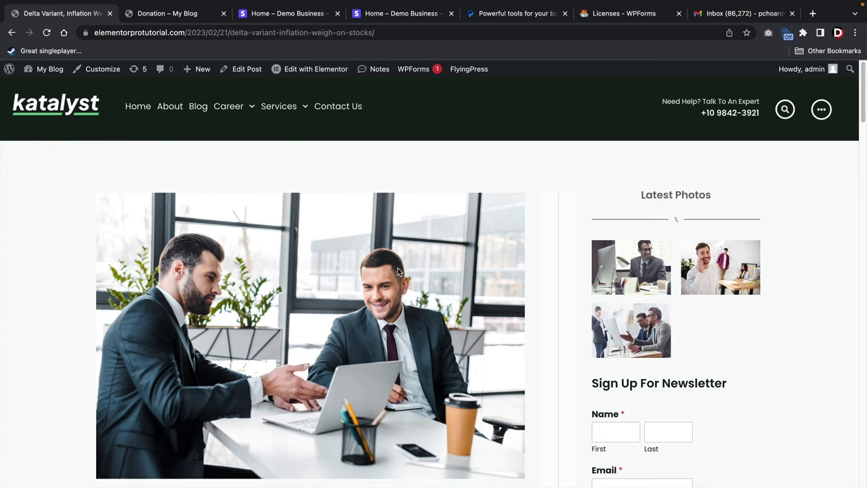
{"action": "scroll", "coordinate": [398, 267], "scroll_direction": "down", "scroll_amount": 5}
{"action": "scroll", "coordinate": [401, 266], "scroll_direction": "down", "scroll_amount": 8}
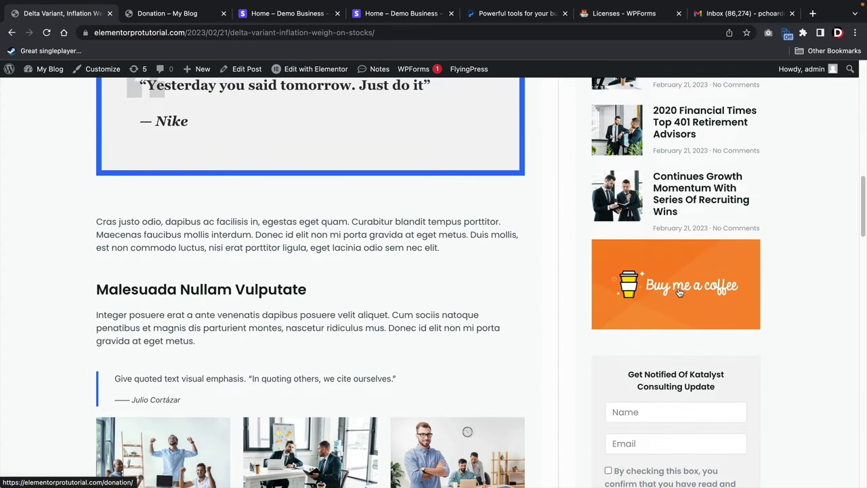
{"action": "left_click", "coordinate": [680, 291]}
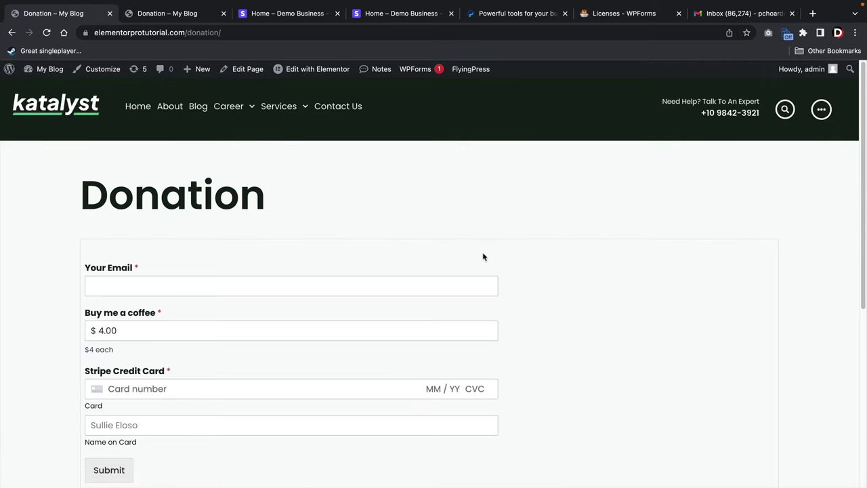
{"action": "scroll", "coordinate": [483, 257], "scroll_direction": "down", "scroll_amount": 3}
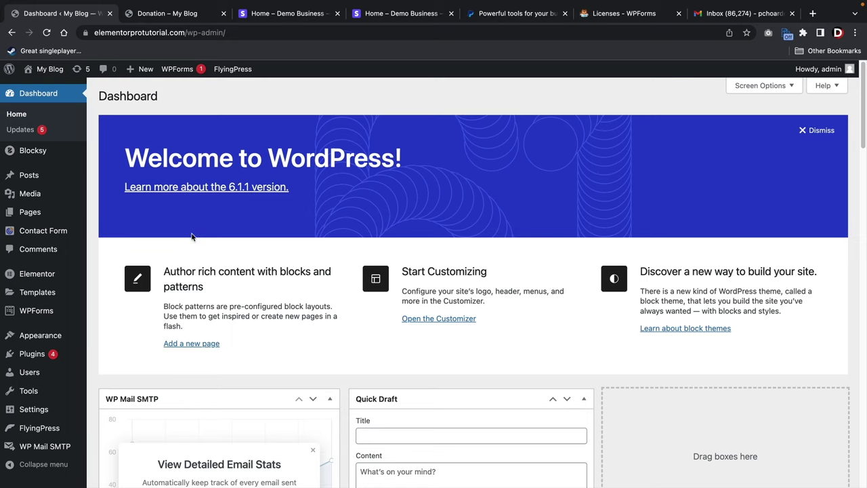
Create a new WPForms form from the eCommerce Form template, found by searching 'ecom'.
{"action": "mouse_move", "coordinate": [40, 310]}
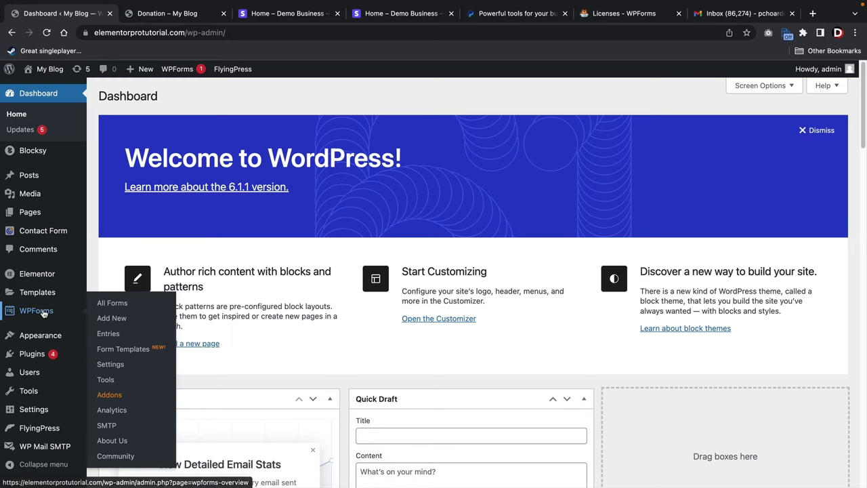
{"action": "left_click", "coordinate": [108, 322]}
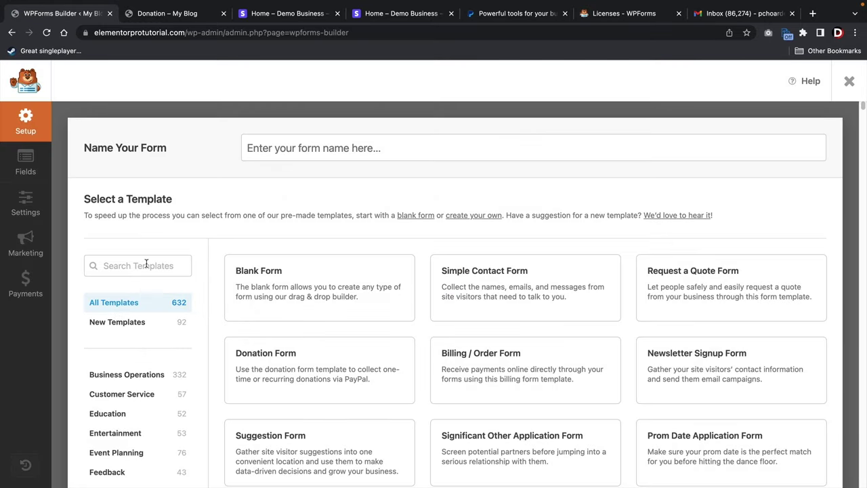
{"action": "left_click", "coordinate": [147, 265]}
{"action": "scroll", "coordinate": [204, 278], "scroll_direction": "down", "scroll_amount": 2}
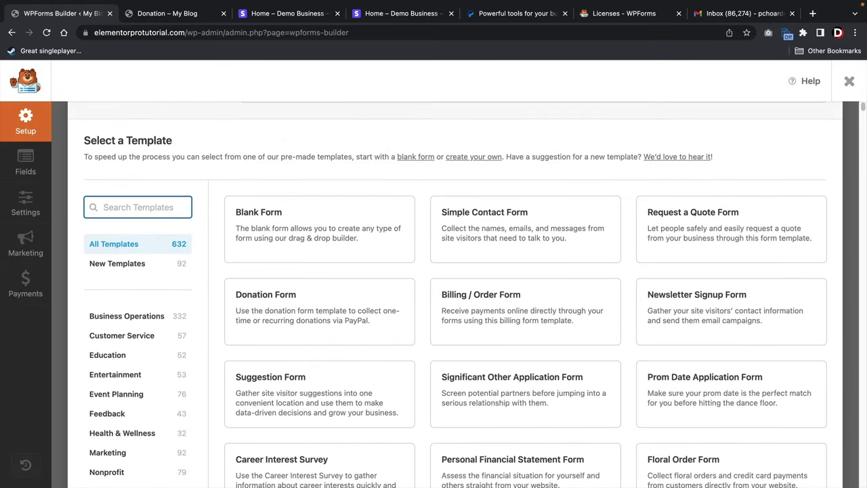
{"action": "type", "text": "ecomm"}
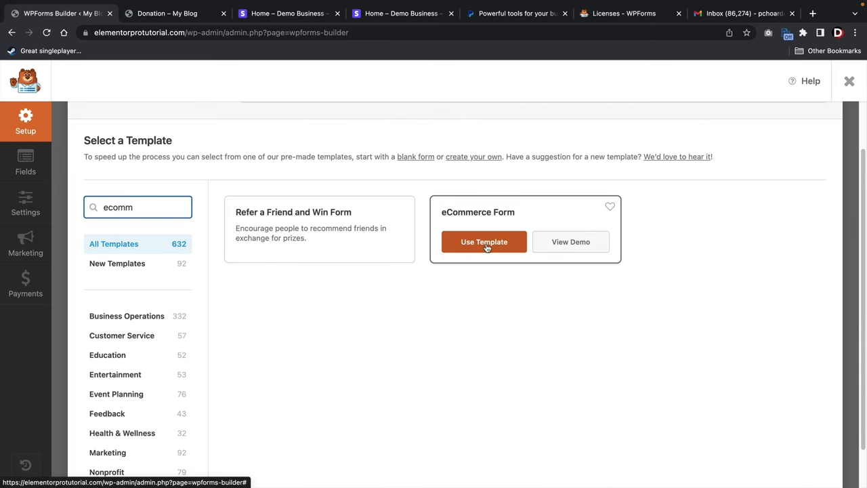
{"action": "left_click", "coordinate": [487, 247]}
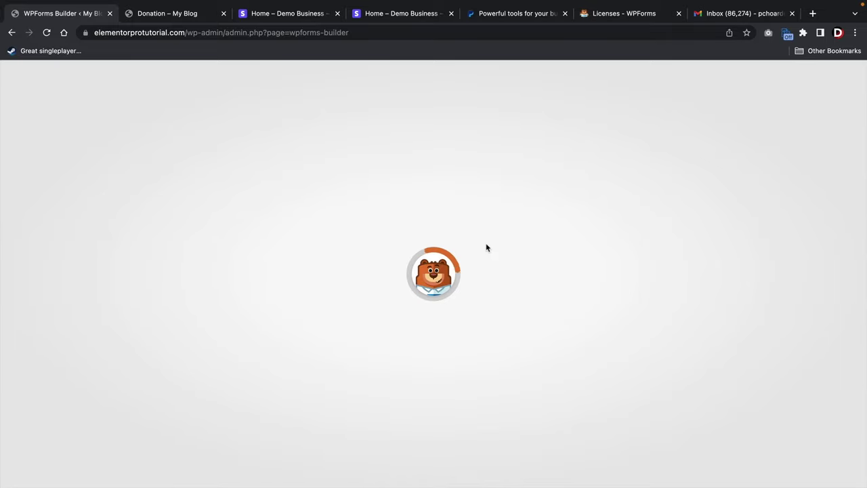
Delete the Select eCommerce Product field and add a Multiple Items field above Extras.
{"action": "scroll", "coordinate": [463, 308], "scroll_direction": "down", "scroll_amount": 5}
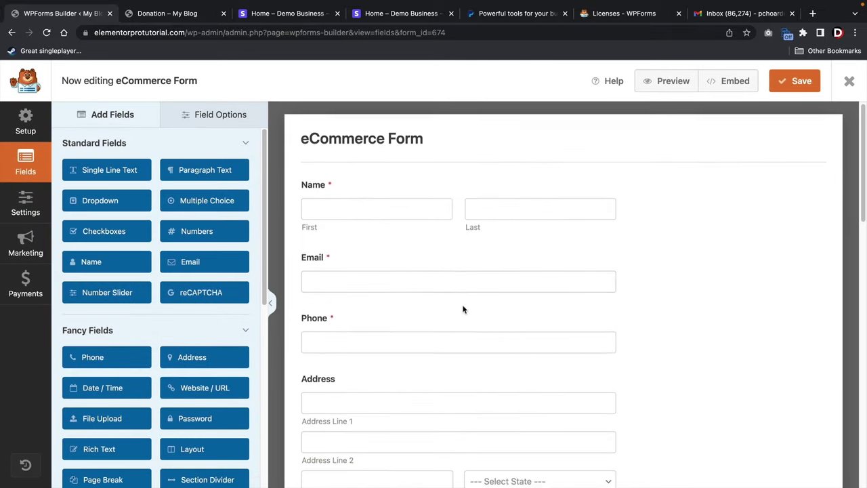
{"action": "scroll", "coordinate": [465, 305], "scroll_direction": "down", "scroll_amount": 2}
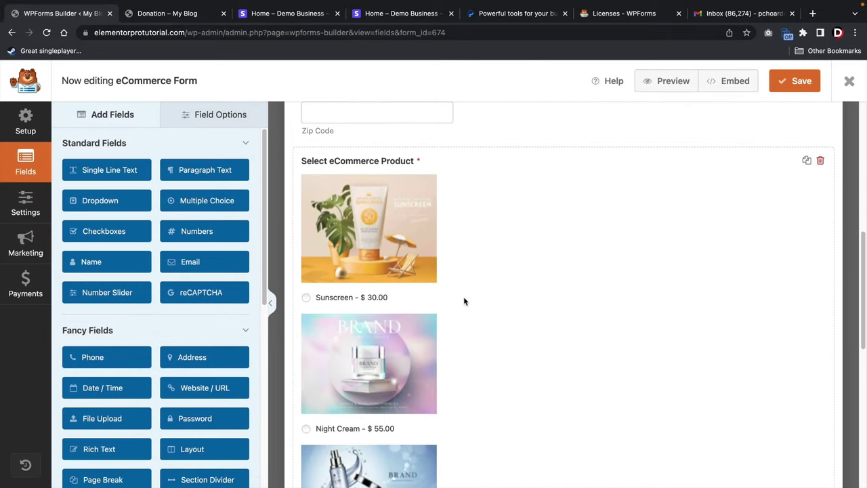
{"action": "left_click", "coordinate": [429, 261]}
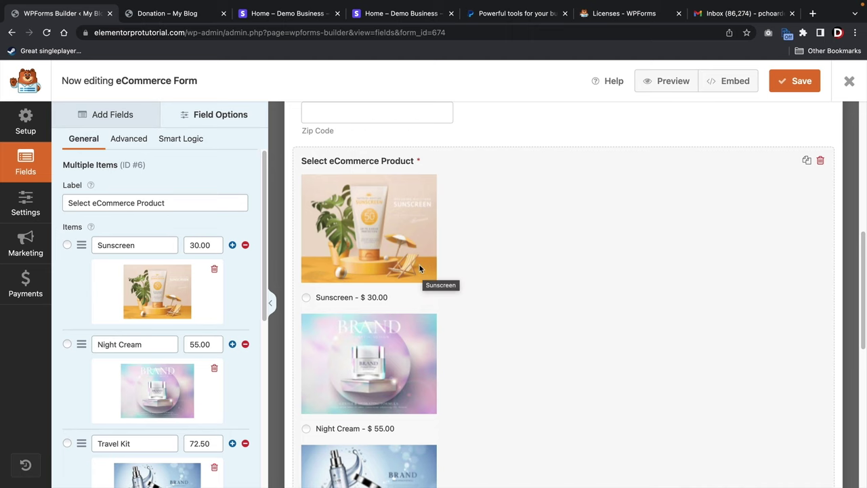
{"action": "left_click", "coordinate": [822, 164]}
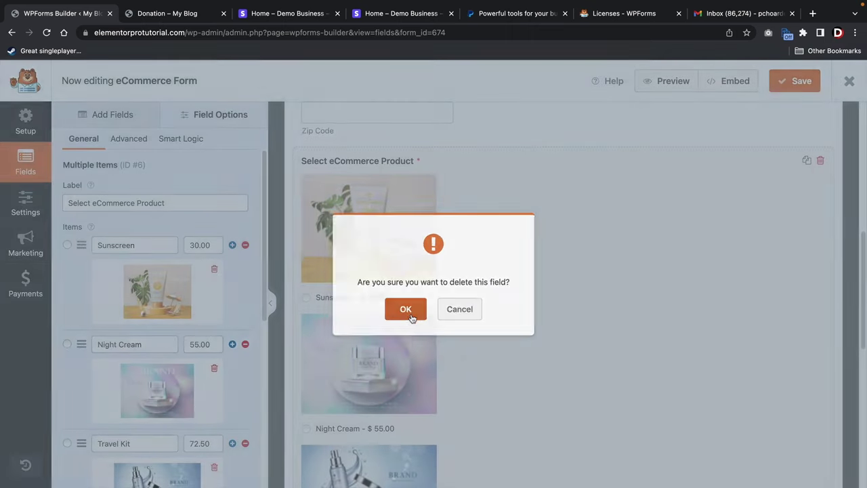
{"action": "left_click", "coordinate": [410, 311]}
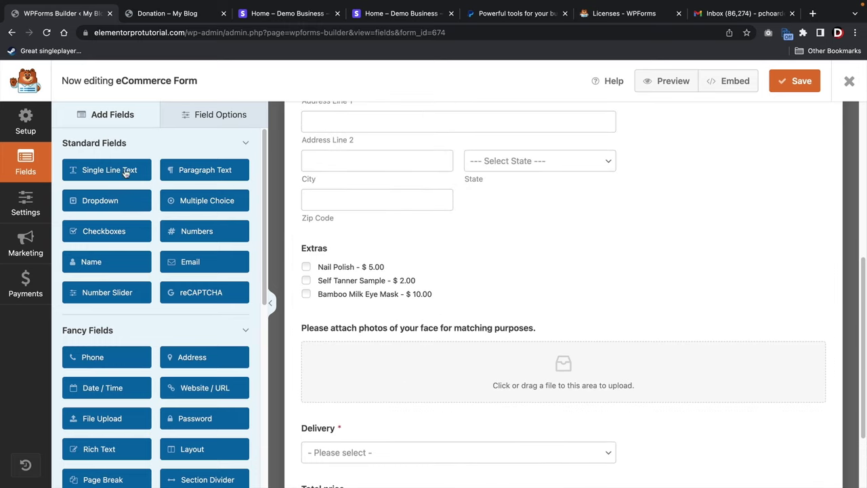
{"action": "scroll", "coordinate": [135, 189], "scroll_direction": "down", "scroll_amount": 5}
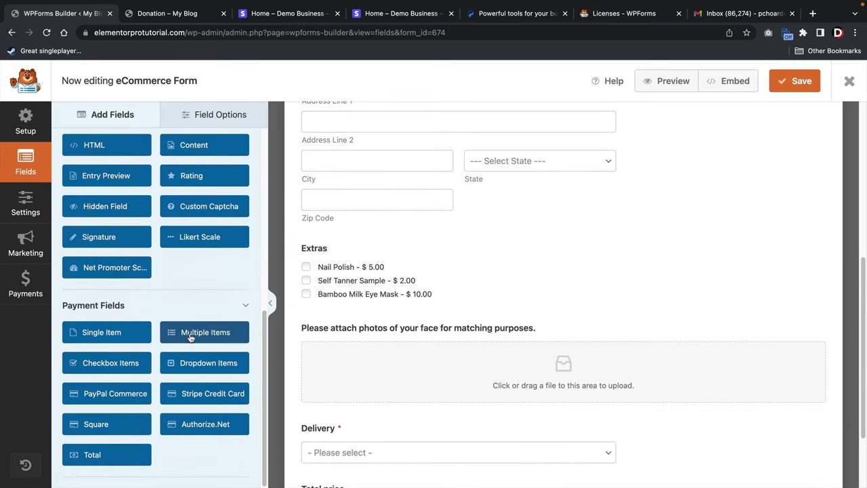
{"action": "left_click_drag", "start_coordinate": [190, 336], "coordinate": [328, 246]}
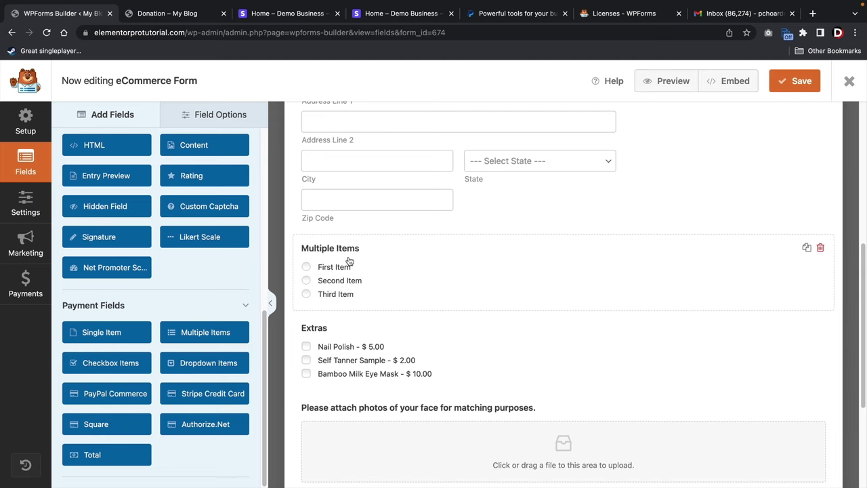
Rename the items to Computer, Phone and SEO Services, and turn on image choices.
{"action": "left_click", "coordinate": [349, 262]}
{"action": "left_click", "coordinate": [159, 245]}
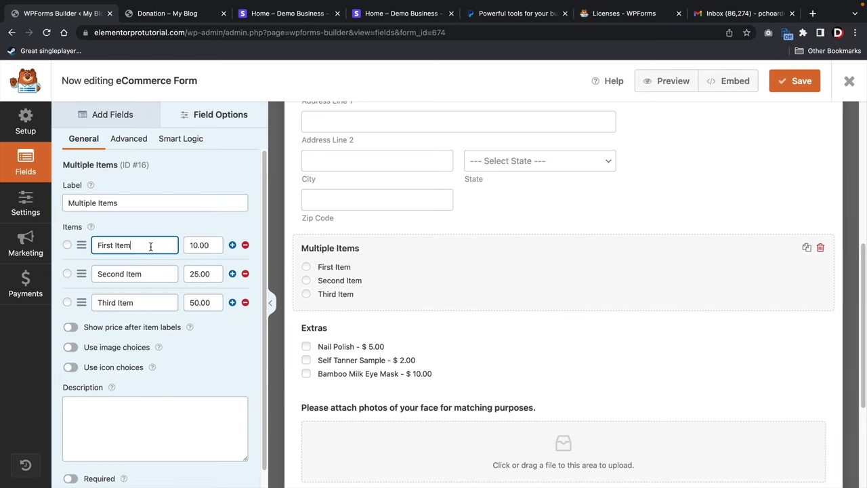
{"action": "triple_click", "coordinate": [151, 245]}
{"action": "type", "text": "Computer"}
{"action": "key", "text": "Tab"}
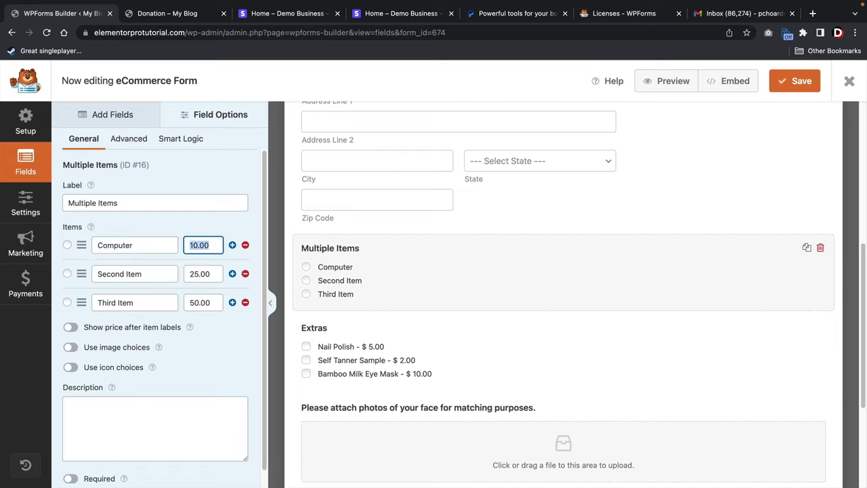
{"action": "key", "text": "Tab"}
{"action": "triple_click", "coordinate": [154, 280]}
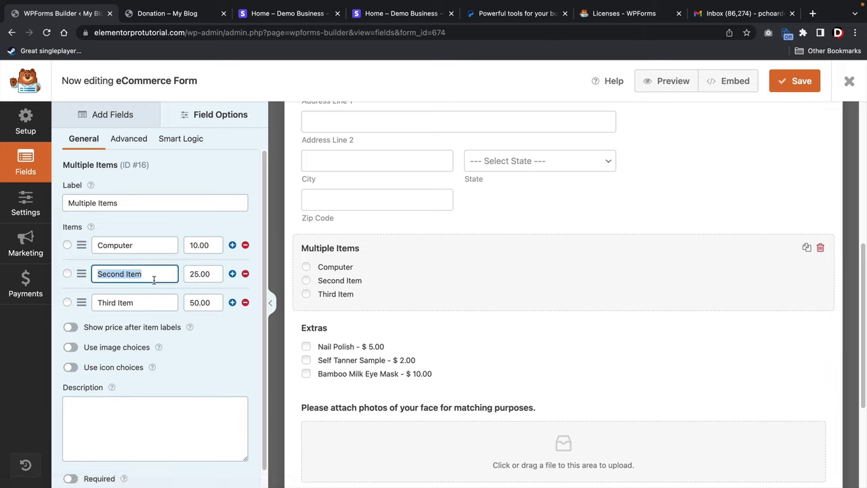
{"action": "type", "text": "Phone"}
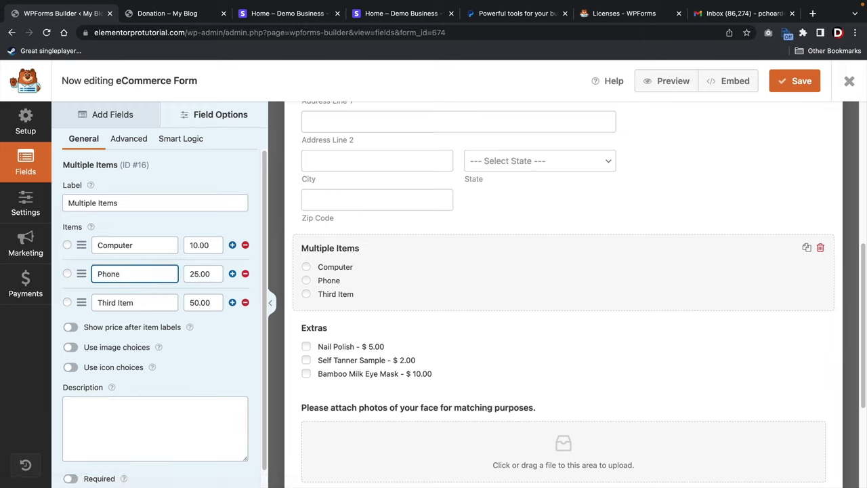
{"action": "triple_click", "coordinate": [128, 308]}
{"action": "type", "text": "SEO Services"}
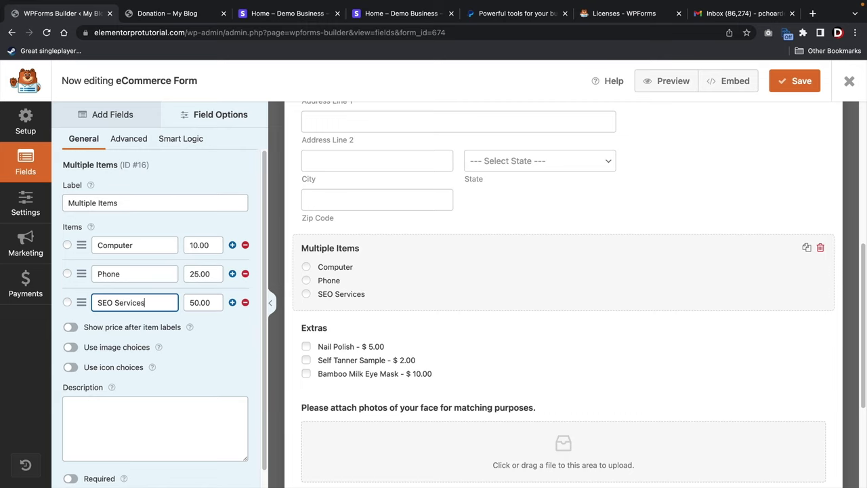
{"action": "triple_click", "coordinate": [152, 203]}
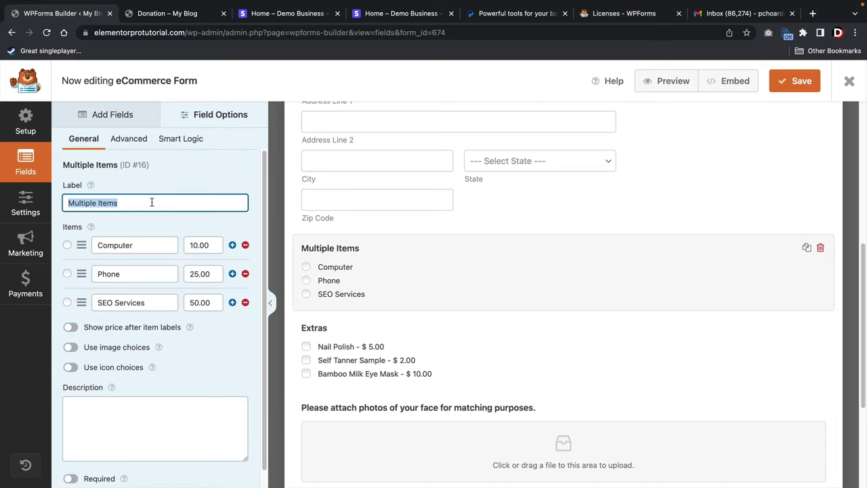
{"action": "left_click", "coordinate": [71, 347]}
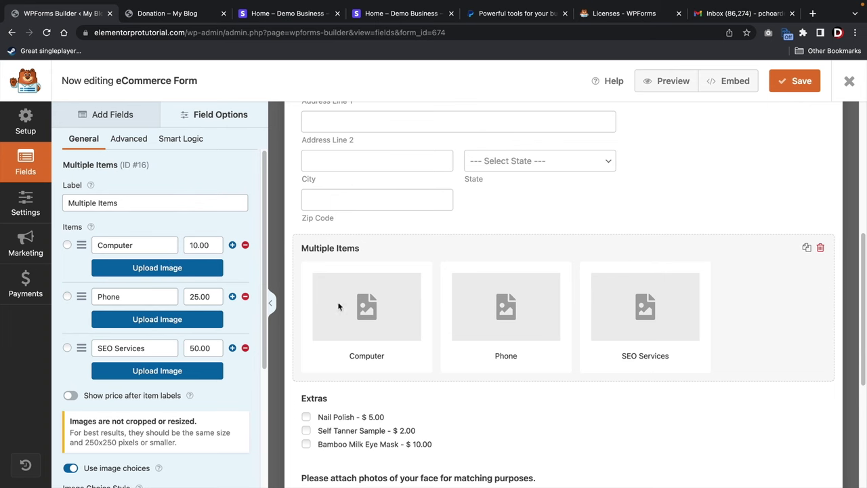
Give Computer the laptop picture, Phone the hand-holding-phone picture and SEO Services the meeting photo.
{"action": "left_click", "coordinate": [140, 268]}
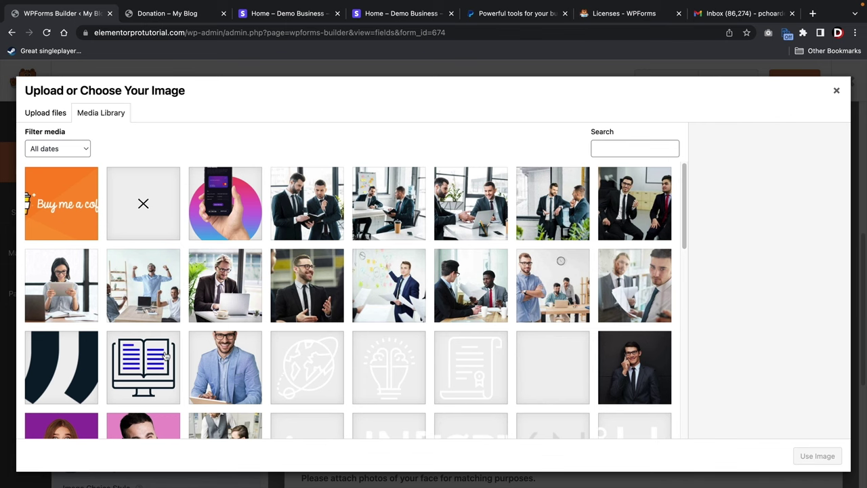
{"action": "scroll", "coordinate": [464, 291], "scroll_direction": "down", "scroll_amount": 5}
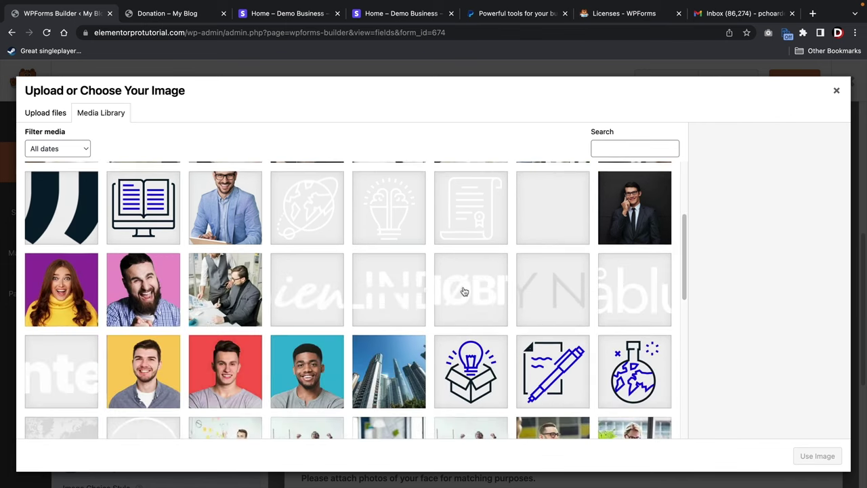
{"action": "scroll", "coordinate": [464, 291], "scroll_direction": "down", "scroll_amount": 5}
{"action": "left_click", "coordinate": [392, 247]}
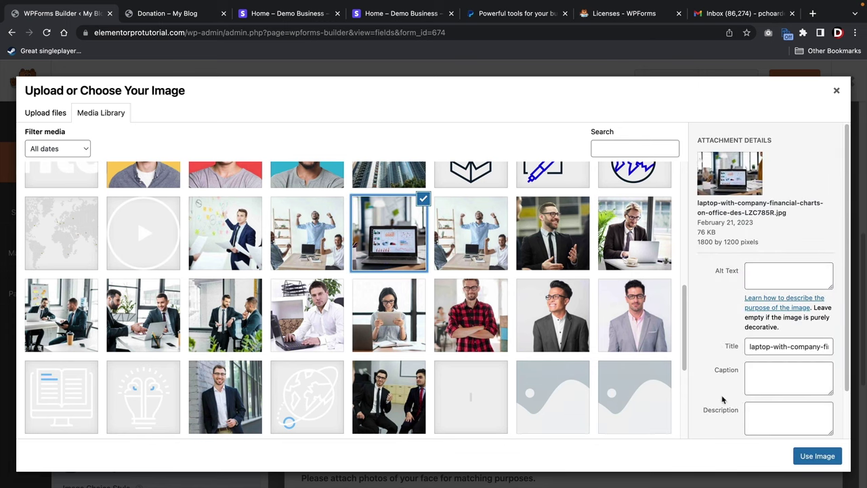
{"action": "left_click", "coordinate": [803, 455]}
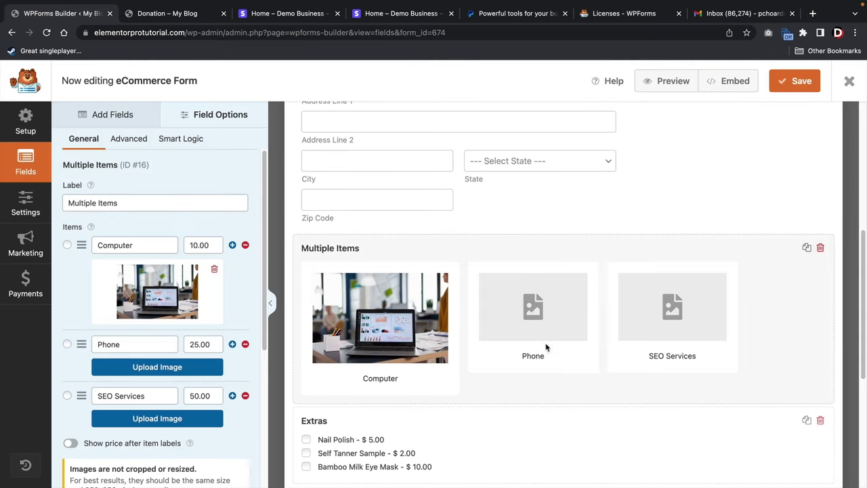
{"action": "left_click", "coordinate": [186, 364]}
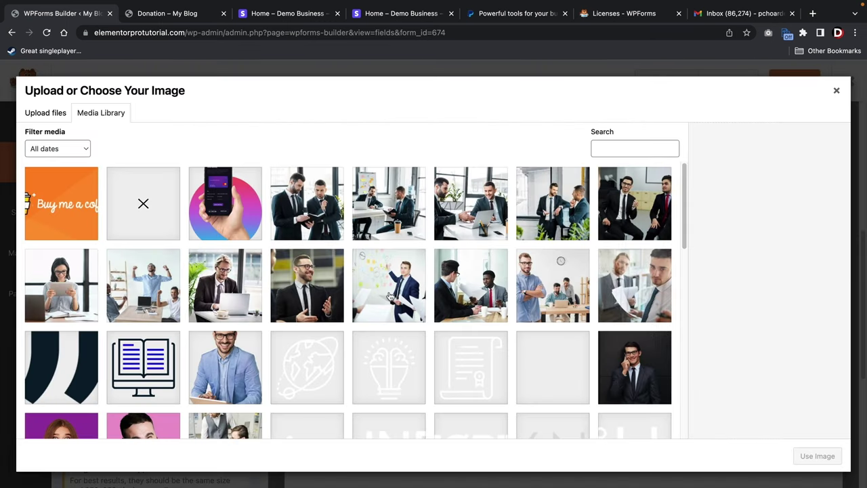
{"action": "left_click", "coordinate": [234, 203]}
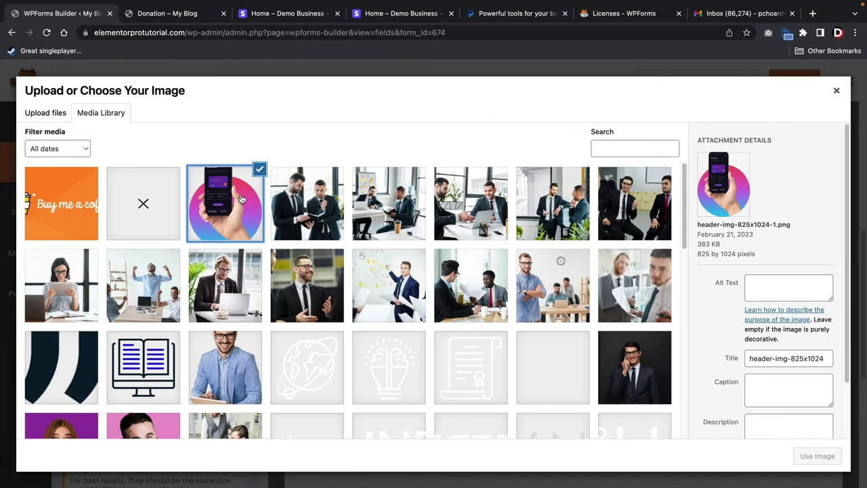
{"action": "left_click", "coordinate": [818, 455]}
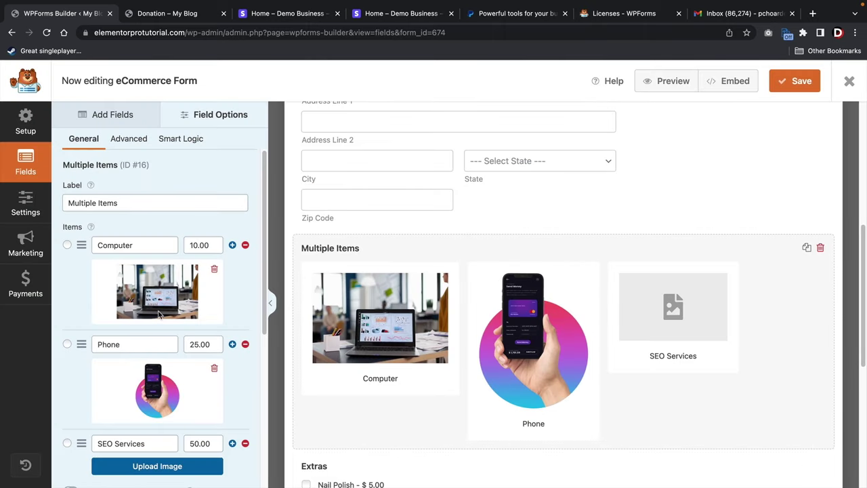
{"action": "scroll", "coordinate": [162, 349], "scroll_direction": "down", "scroll_amount": 3}
{"action": "left_click", "coordinate": [157, 388]}
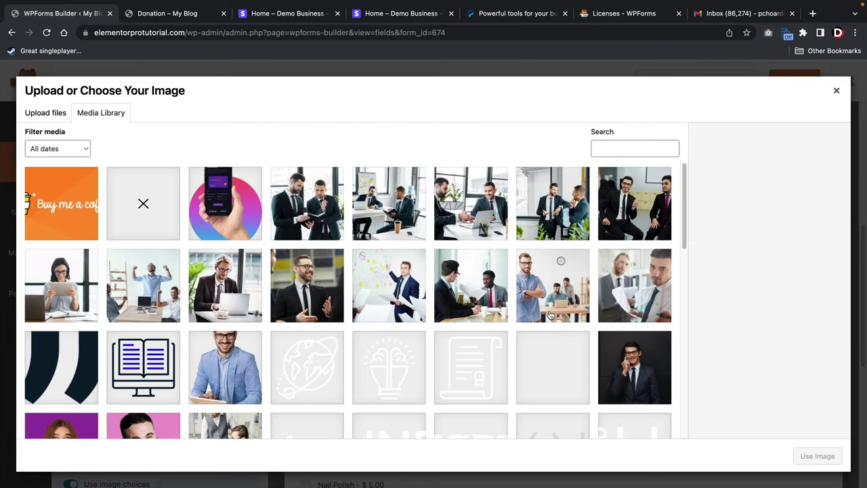
{"action": "left_click", "coordinate": [494, 220]}
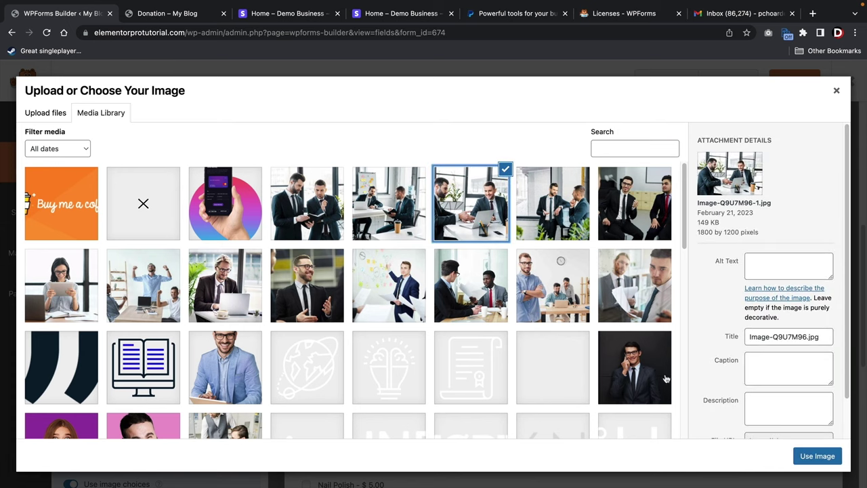
{"action": "left_click", "coordinate": [817, 456]}
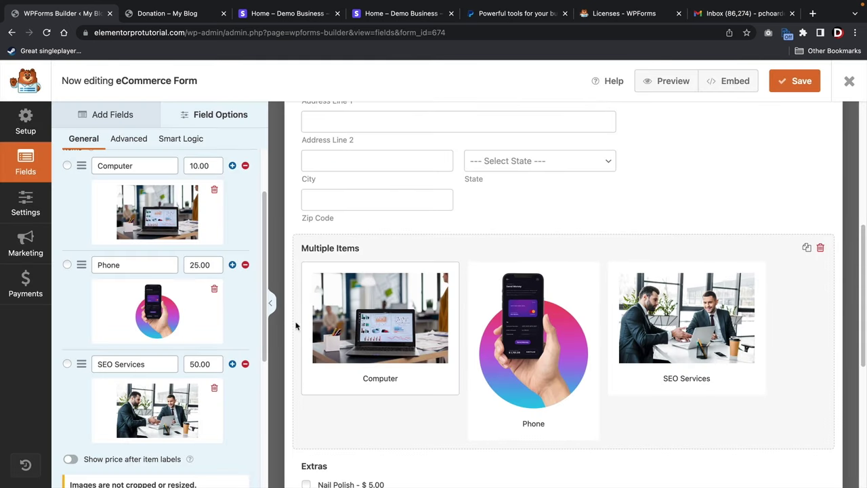
Try the Classic image choice style, then switch back to Modern.
{"action": "scroll", "coordinate": [192, 265], "scroll_direction": "down", "scroll_amount": 2}
{"action": "scroll", "coordinate": [193, 264], "scroll_direction": "down", "scroll_amount": 4}
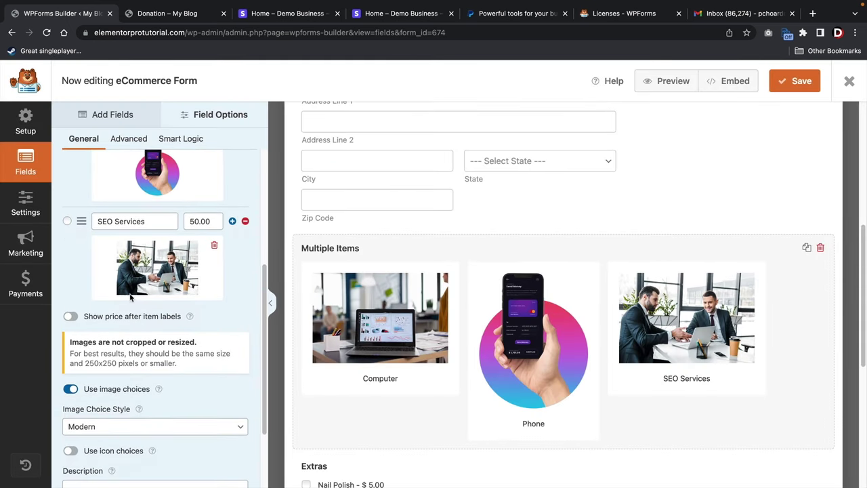
{"action": "scroll", "coordinate": [126, 305], "scroll_direction": "down", "scroll_amount": 2}
{"action": "left_click", "coordinate": [116, 326]}
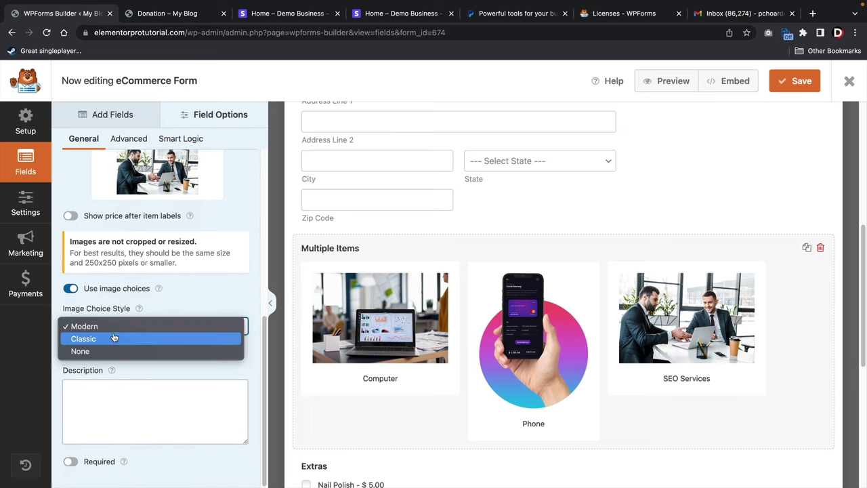
{"action": "left_click", "coordinate": [114, 337]}
{"action": "left_click", "coordinate": [115, 326]}
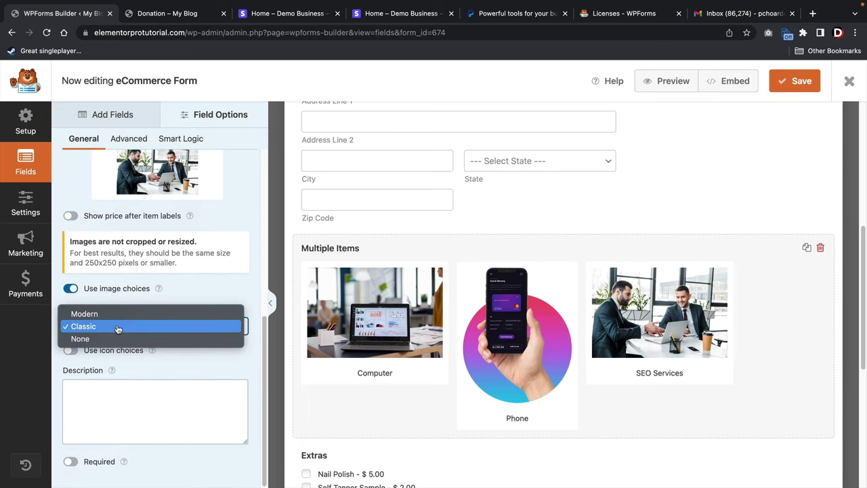
{"action": "left_click", "coordinate": [122, 312]}
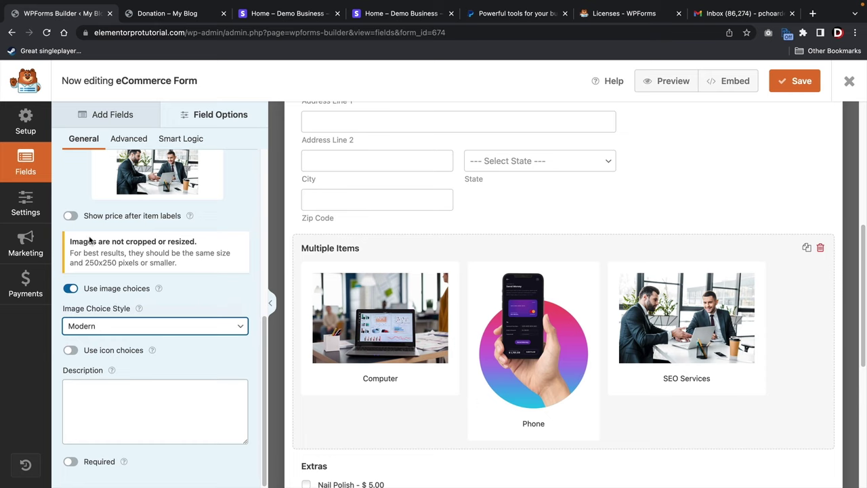
Turn on 'Show price after item labels' for the Multiple Items field.
{"action": "left_click", "coordinate": [72, 216]}
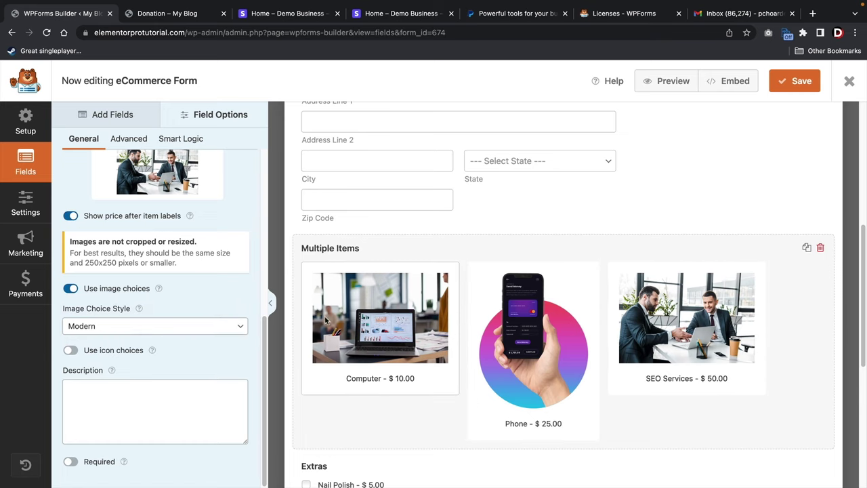
{"action": "scroll", "coordinate": [326, 318], "scroll_direction": "down", "scroll_amount": 2}
{"action": "scroll", "coordinate": [257, 312], "scroll_direction": "up", "scroll_amount": 1}
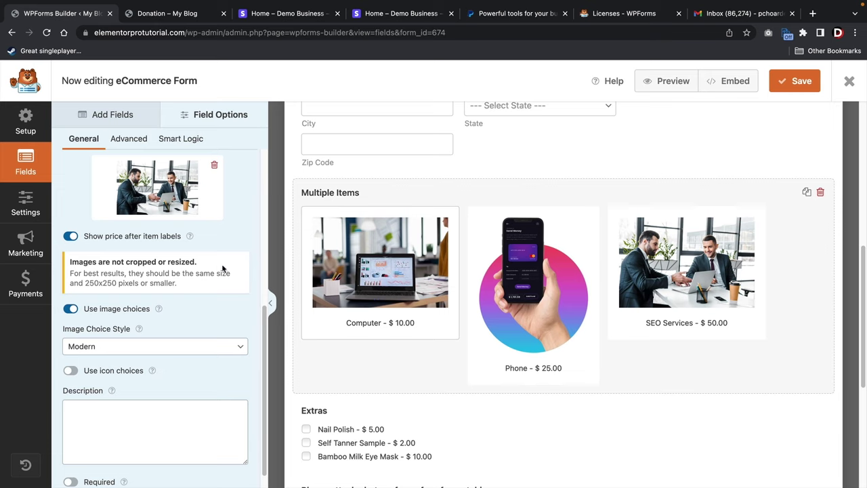
{"action": "scroll", "coordinate": [181, 275], "scroll_direction": "up", "scroll_amount": 4}
{"action": "scroll", "coordinate": [182, 275], "scroll_direction": "up", "scroll_amount": 4}
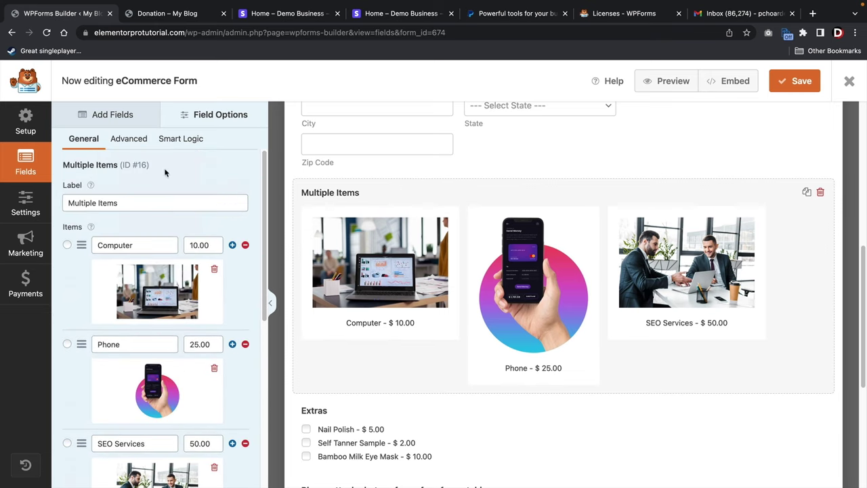
Test One, Two and Three Column choice layouts in Advanced settings, leaving the items Inline.
{"action": "left_click", "coordinate": [128, 139]}
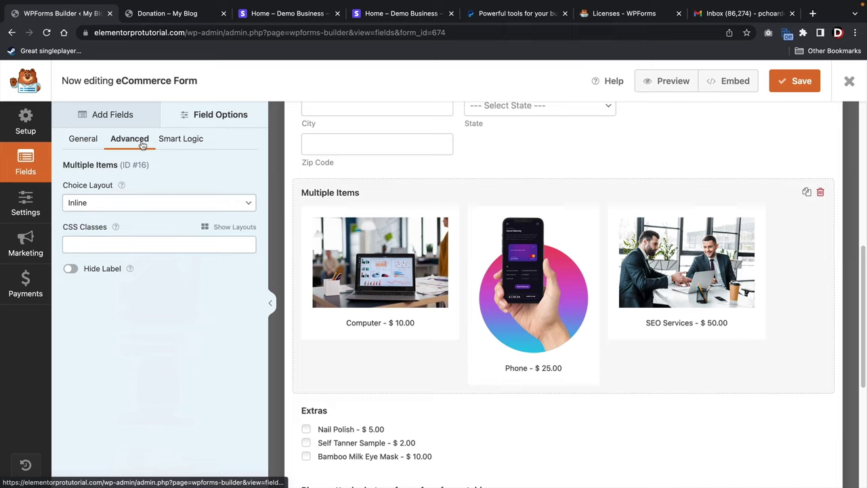
{"action": "left_click", "coordinate": [125, 207]}
{"action": "left_click", "coordinate": [120, 169]}
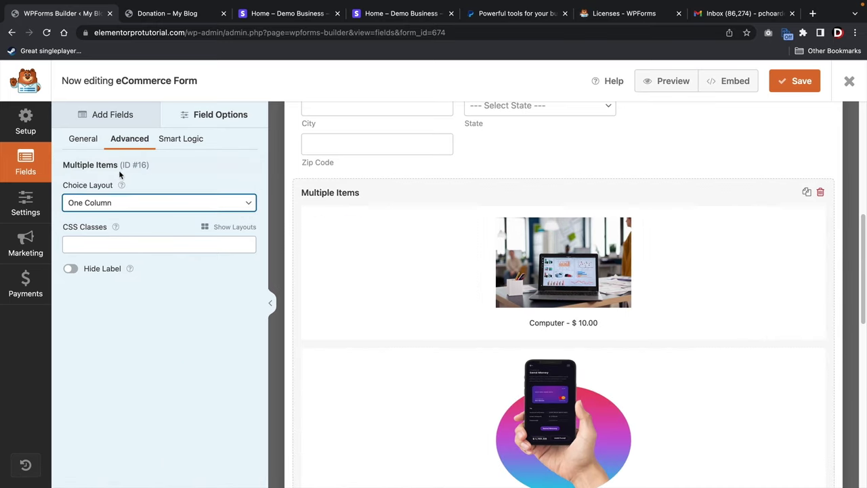
{"action": "left_click", "coordinate": [122, 205]}
{"action": "left_click", "coordinate": [122, 215]}
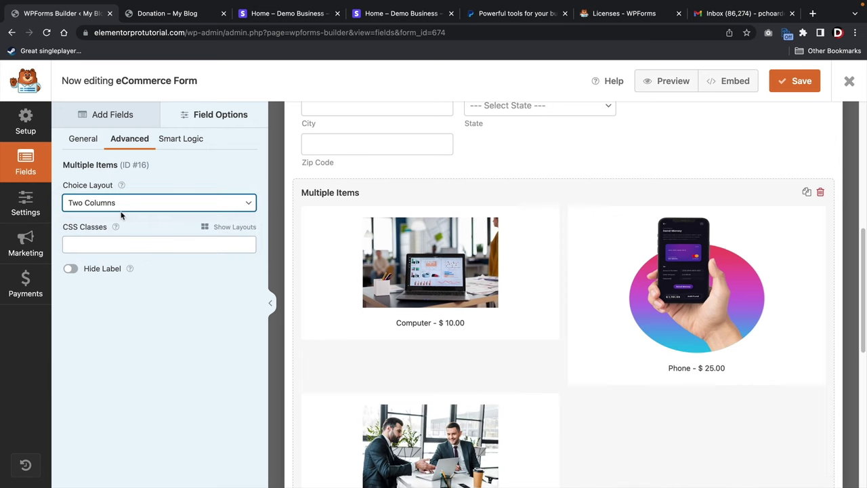
{"action": "left_click", "coordinate": [125, 207]}
{"action": "left_click", "coordinate": [126, 214]}
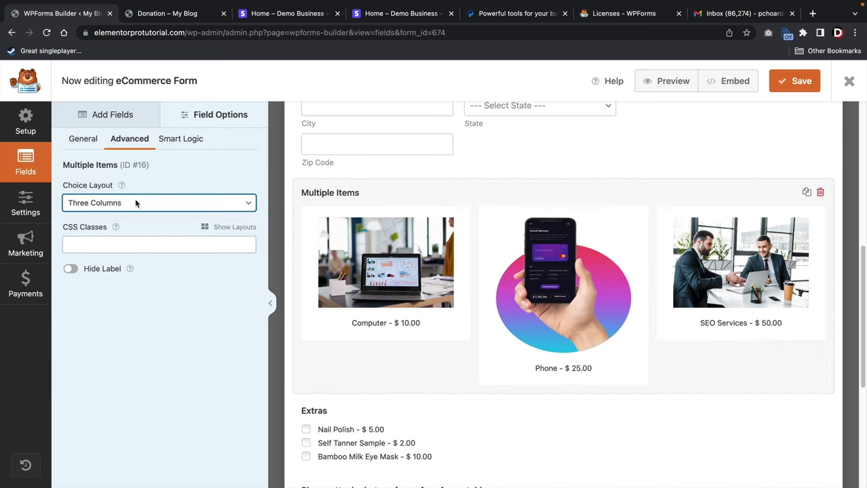
{"action": "left_click", "coordinate": [134, 203]}
{"action": "left_click", "coordinate": [134, 225]}
{"action": "left_click", "coordinate": [134, 205]}
{"action": "left_click", "coordinate": [134, 215]}
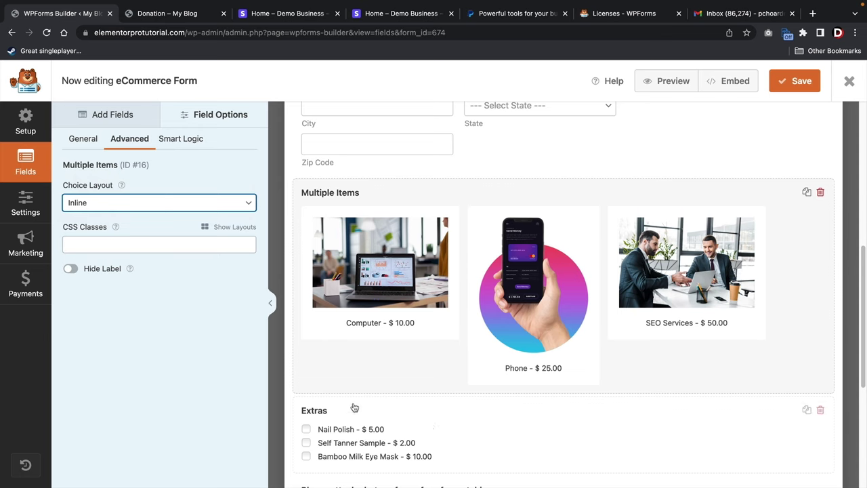
{"action": "left_click", "coordinate": [451, 426]}
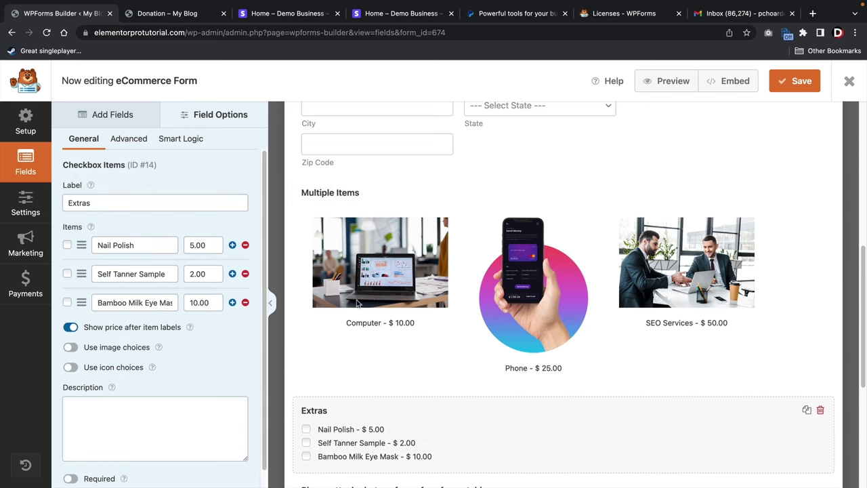
Open the Delivery dropdown's options: Local pick up 0.00, Local delivery 10.00, Courier shipping 30.00.
{"action": "scroll", "coordinate": [406, 400], "scroll_direction": "down", "scroll_amount": 1}
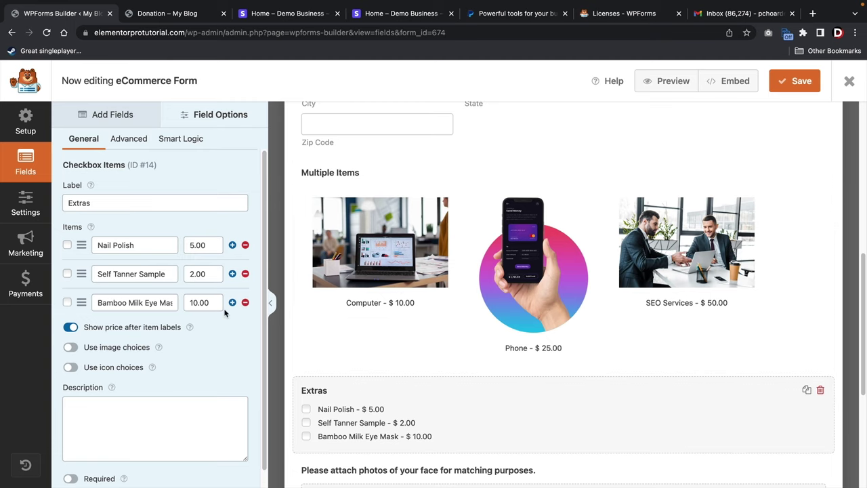
{"action": "scroll", "coordinate": [389, 350], "scroll_direction": "down", "scroll_amount": 3}
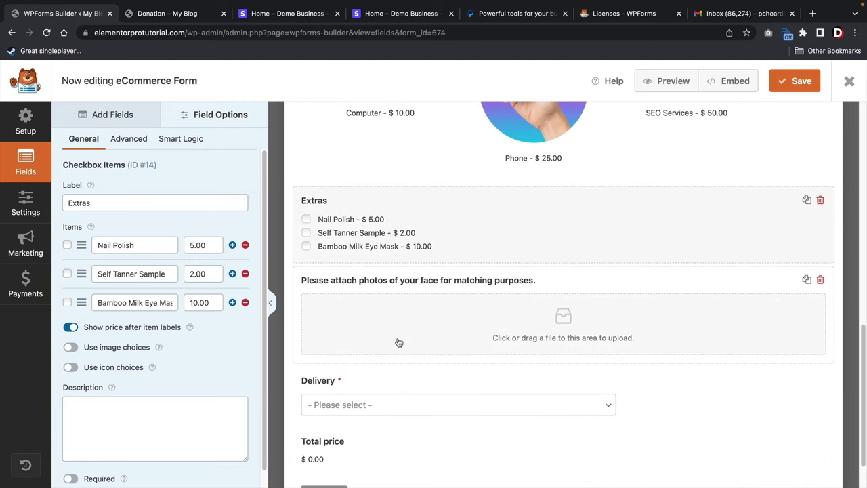
{"action": "left_click", "coordinate": [420, 283]}
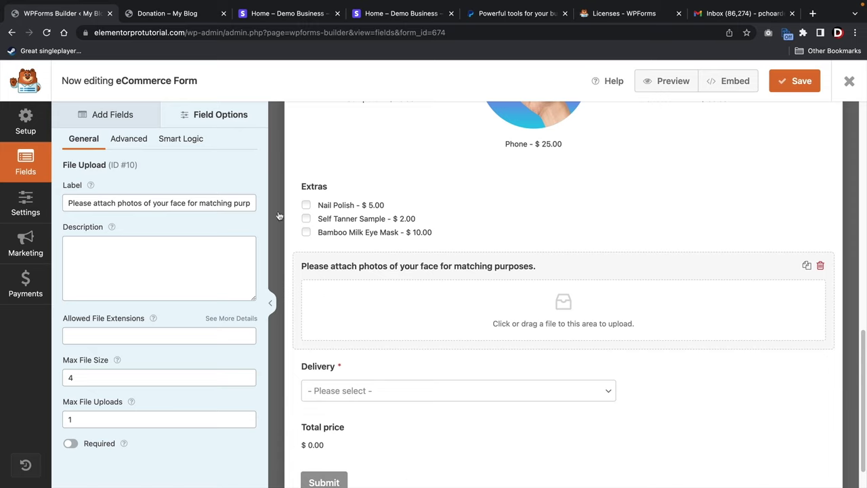
{"action": "left_click", "coordinate": [124, 124]}
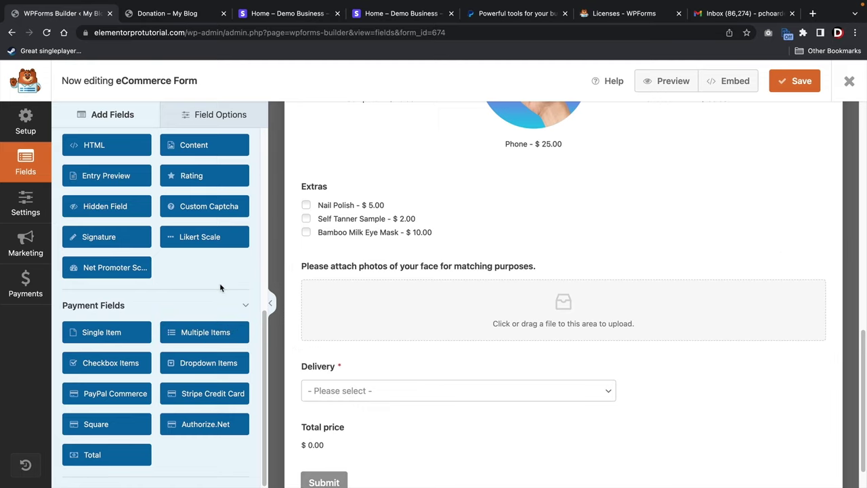
{"action": "scroll", "coordinate": [219, 288], "scroll_direction": "up", "scroll_amount": 4}
{"action": "scroll", "coordinate": [219, 288], "scroll_direction": "up", "scroll_amount": 5}
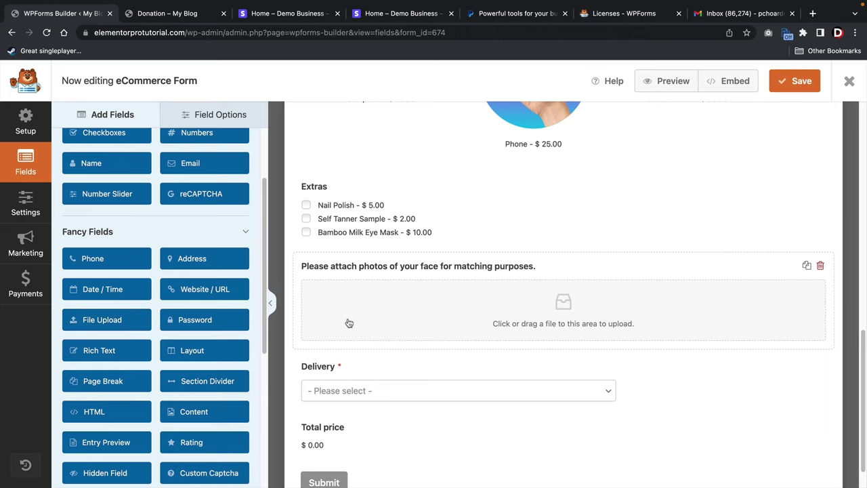
{"action": "scroll", "coordinate": [349, 323], "scroll_direction": "down", "scroll_amount": 1}
{"action": "left_click", "coordinate": [556, 361]}
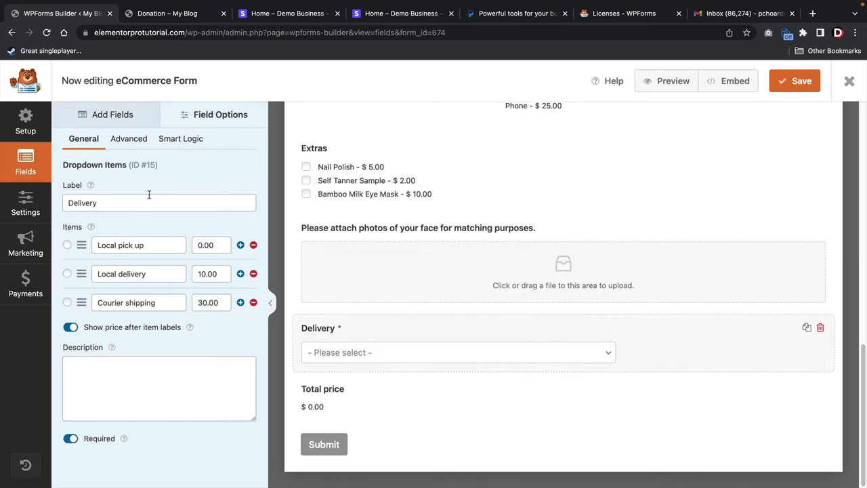
{"action": "left_click_drag", "start_coordinate": [155, 244], "coordinate": [99, 243]}
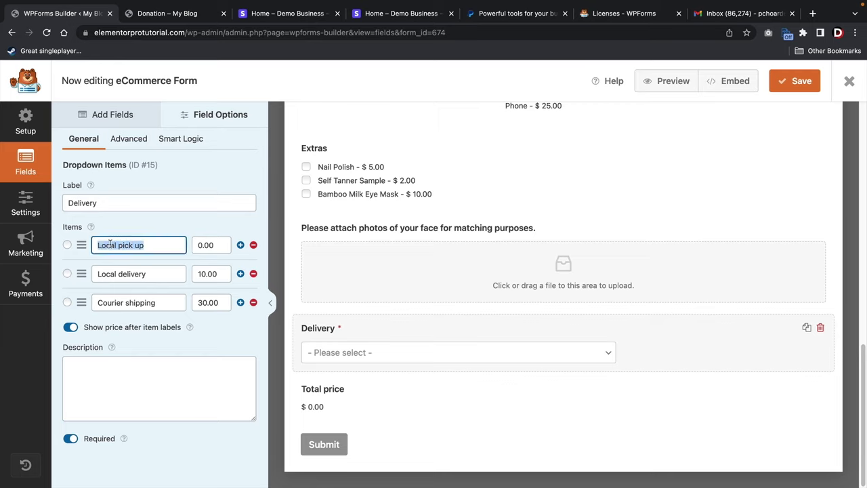
{"action": "left_click", "coordinate": [122, 116]}
{"action": "scroll", "coordinate": [198, 278], "scroll_direction": "down", "scroll_amount": 5}
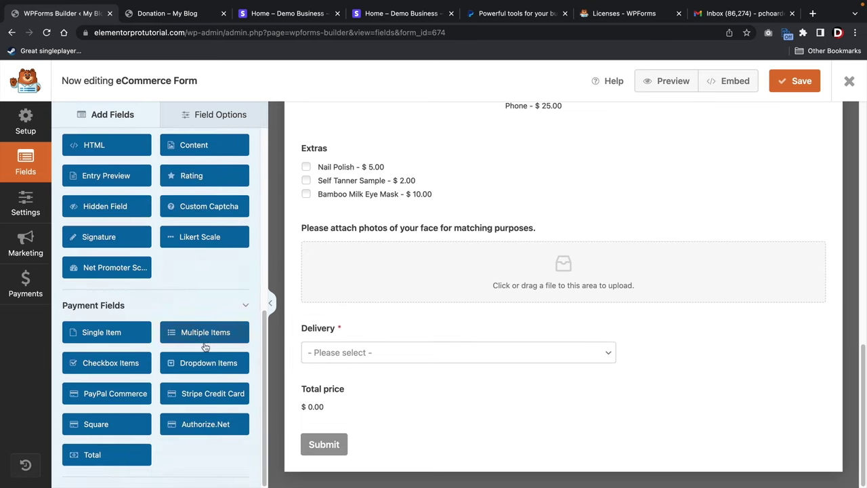
{"action": "left_click_drag", "start_coordinate": [203, 369], "coordinate": [357, 399]}
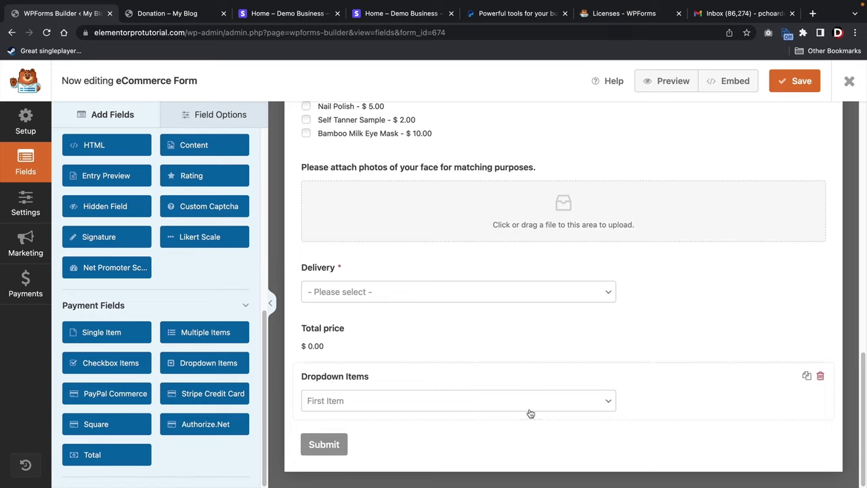
{"action": "left_click", "coordinate": [822, 378]}
{"action": "left_click", "coordinate": [405, 313]}
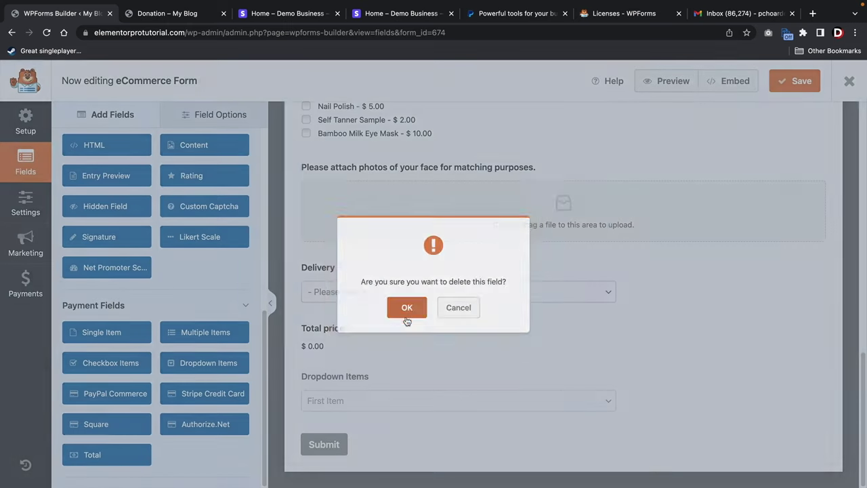
{"action": "scroll", "coordinate": [427, 331], "scroll_direction": "up", "scroll_amount": 4}
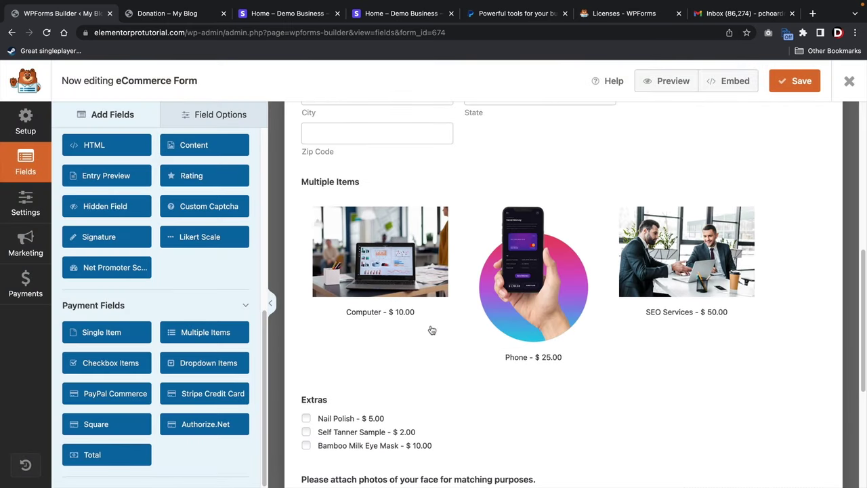
{"action": "scroll", "coordinate": [431, 329], "scroll_direction": "up", "scroll_amount": 2}
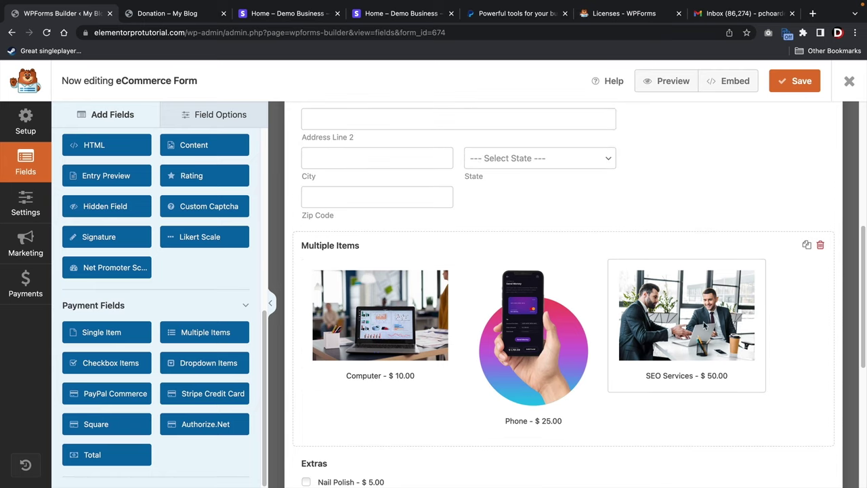
{"action": "scroll", "coordinate": [386, 312], "scroll_direction": "down", "scroll_amount": 3}
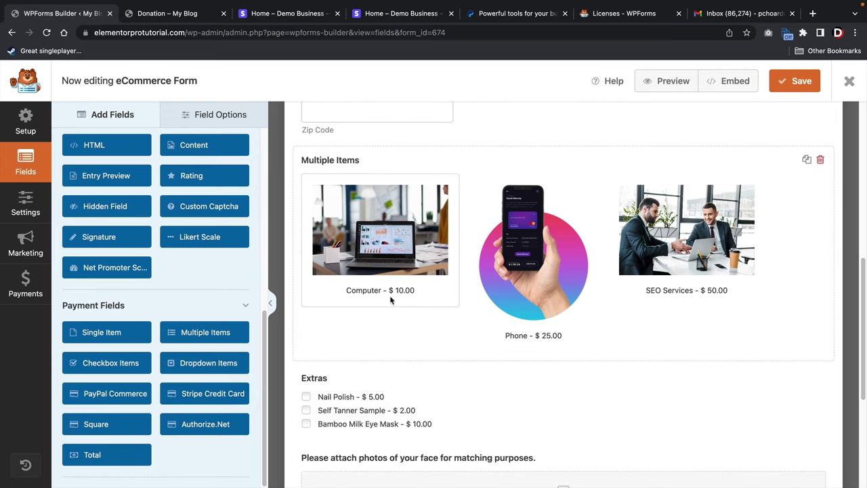
{"action": "scroll", "coordinate": [395, 304], "scroll_direction": "down", "scroll_amount": 3}
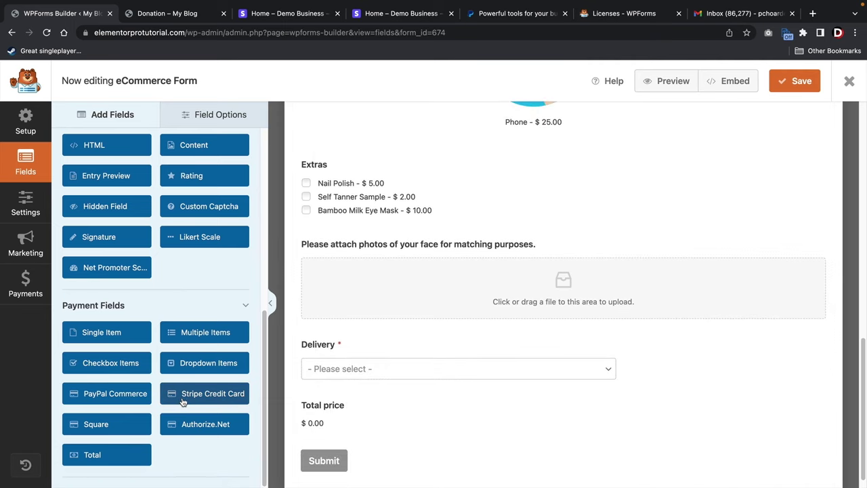
Place a Stripe Credit Card field below Delivery and enable Stripe payments under Payments.
{"action": "left_click_drag", "start_coordinate": [178, 403], "coordinate": [347, 406]}
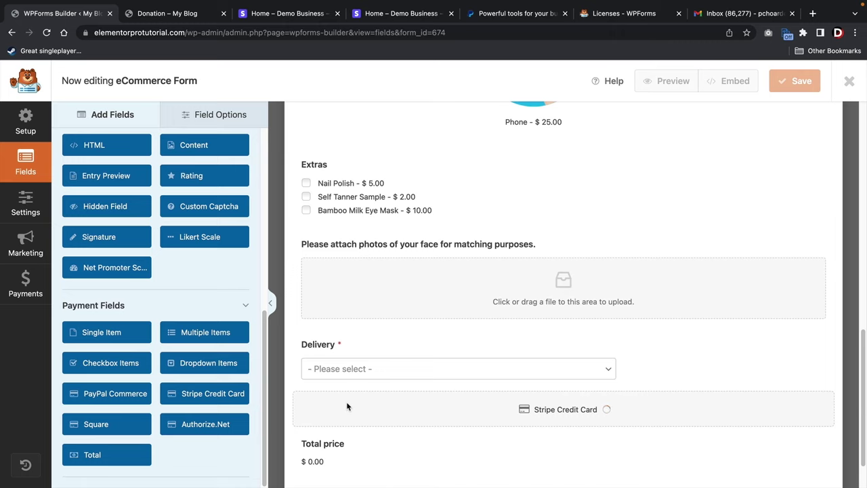
{"action": "scroll", "coordinate": [347, 406], "scroll_direction": "down", "scroll_amount": 2}
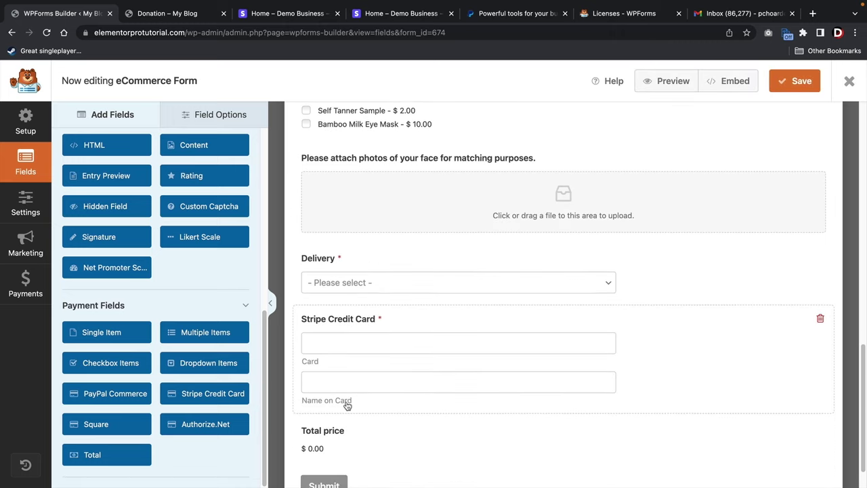
{"action": "left_click", "coordinate": [17, 284]}
{"action": "left_click", "coordinate": [309, 183]}
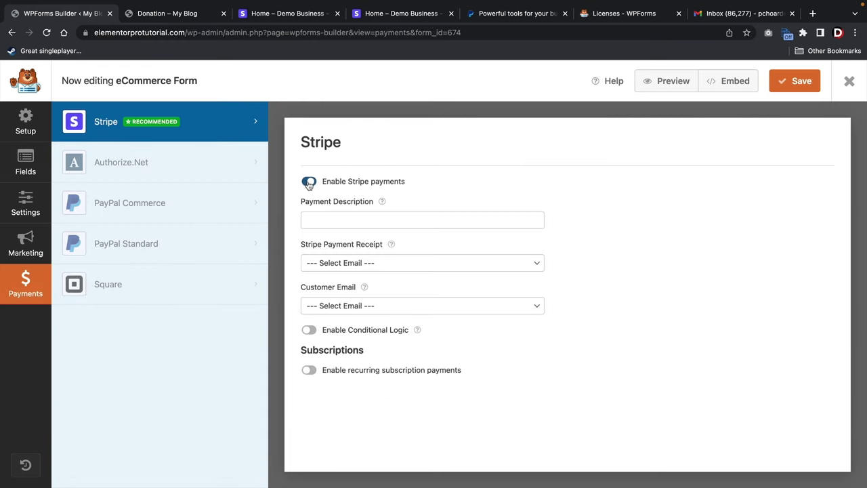
Enter the store name as payment description, set receipt and customer email to Email, and save.
{"action": "left_click", "coordinate": [336, 219]}
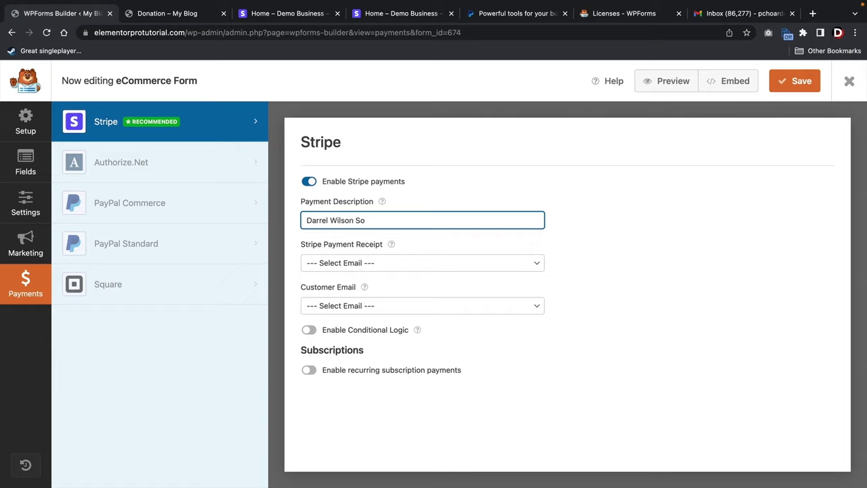
{"action": "type", "text": "Darrel Wilson Store"}
{"action": "key", "text": "Tab"}
{"action": "left_click", "coordinate": [327, 263]}
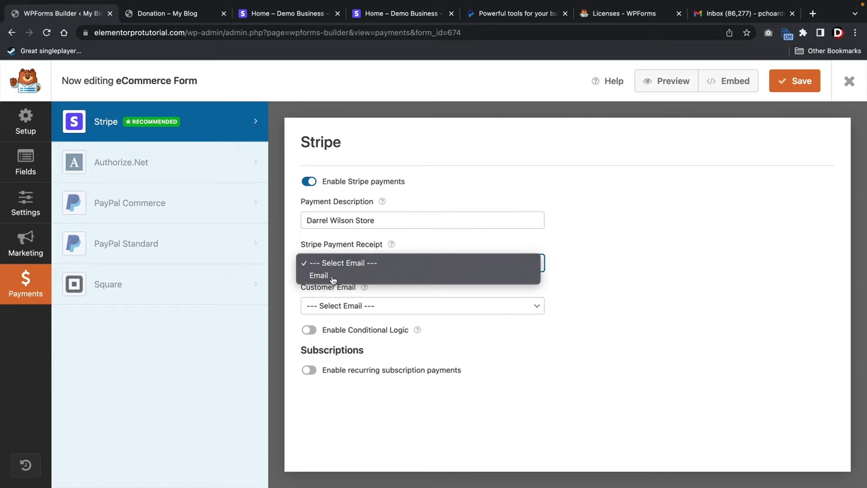
{"action": "left_click", "coordinate": [332, 276]}
{"action": "left_click", "coordinate": [344, 306]}
{"action": "left_click", "coordinate": [411, 319]}
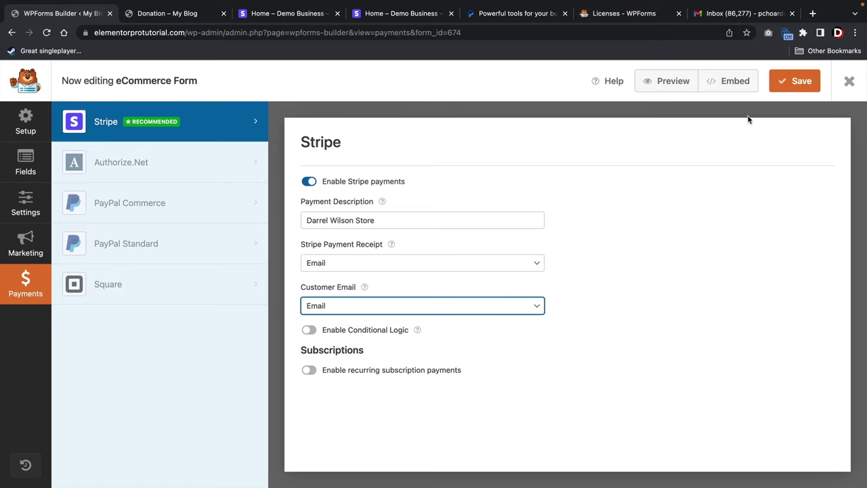
{"action": "left_click", "coordinate": [788, 81]}
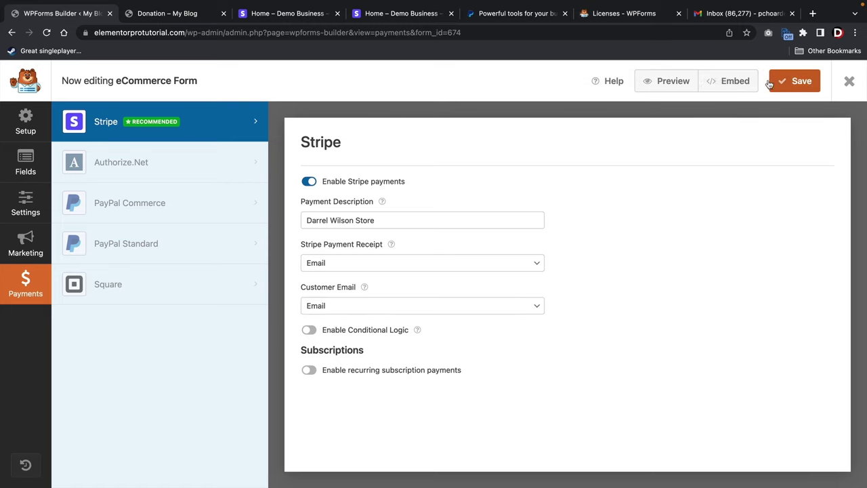
{"action": "left_click", "coordinate": [170, 14]}
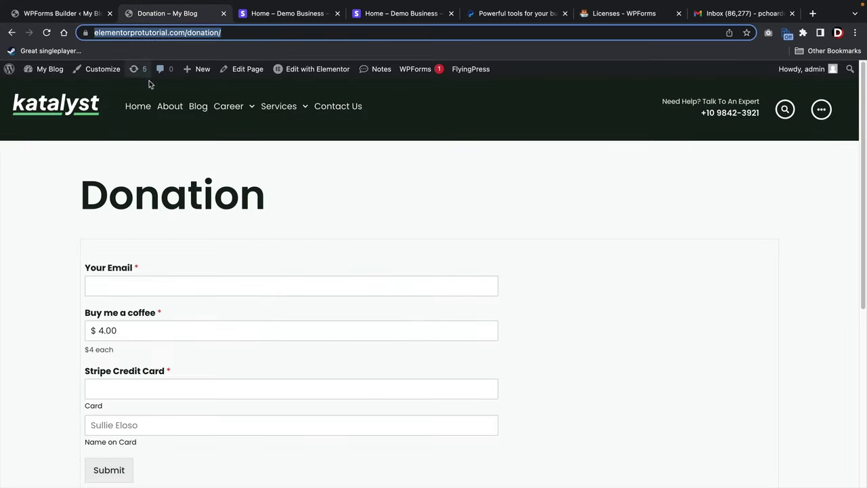
Reload the site, open the Contact Us page and select SEO Services as the product.
{"action": "key", "text": "super+r"}
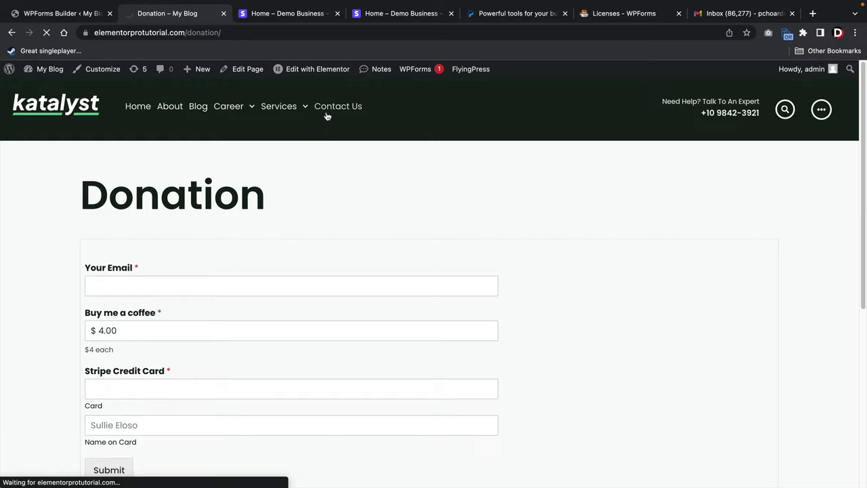
{"action": "left_click", "coordinate": [326, 114]}
{"action": "scroll", "coordinate": [337, 190], "scroll_direction": "down", "scroll_amount": 3}
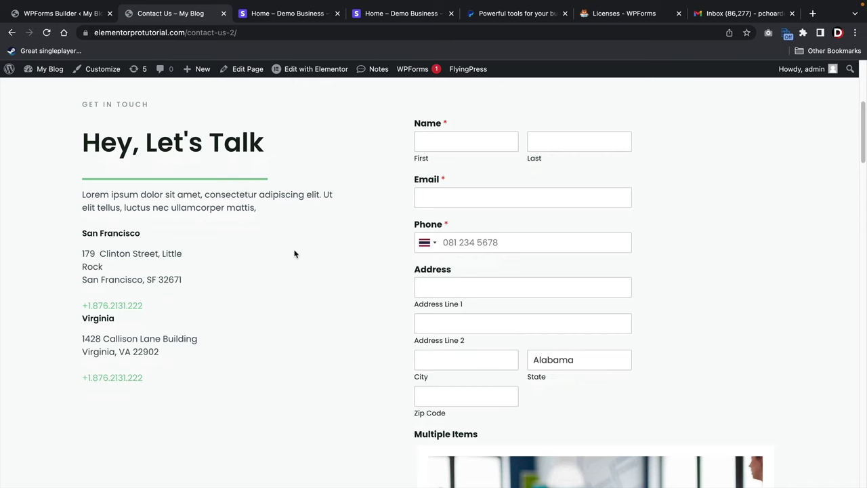
{"action": "scroll", "coordinate": [322, 252], "scroll_direction": "down", "scroll_amount": 6}
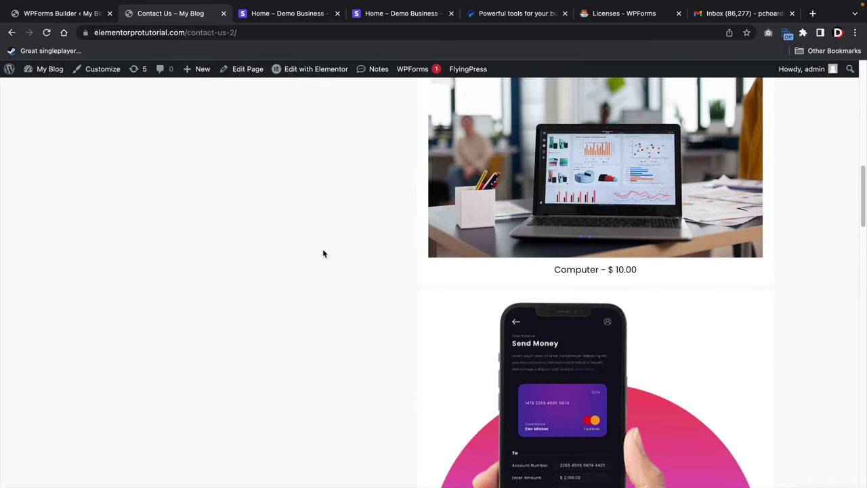
{"action": "scroll", "coordinate": [331, 254], "scroll_direction": "up", "scroll_amount": 2}
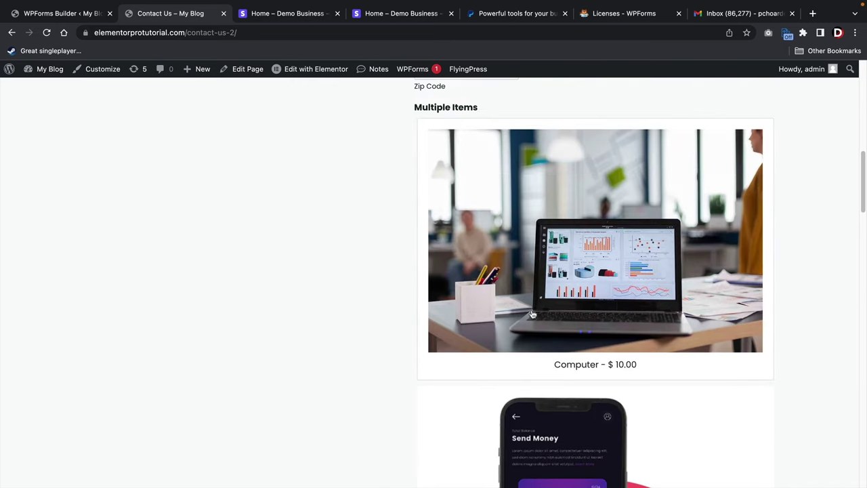
{"action": "scroll", "coordinate": [579, 349], "scroll_direction": "down", "scroll_amount": 2}
{"action": "scroll", "coordinate": [577, 351], "scroll_direction": "down", "scroll_amount": 5}
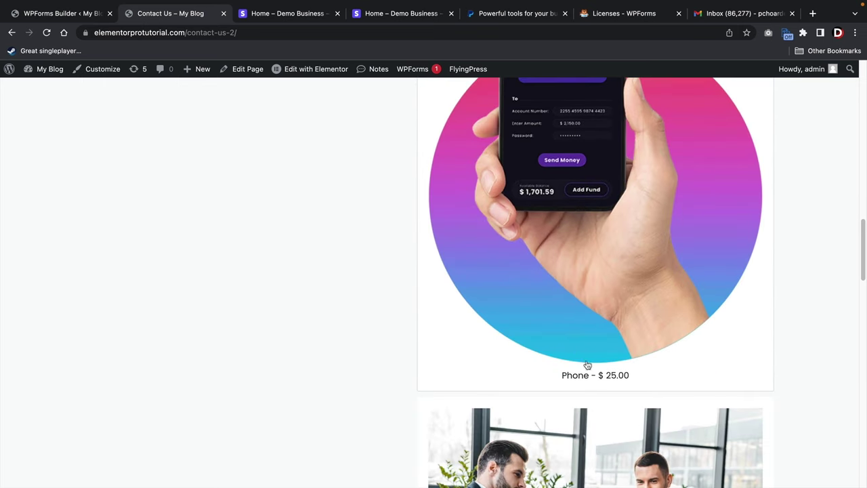
{"action": "scroll", "coordinate": [587, 363], "scroll_direction": "down", "scroll_amount": 5}
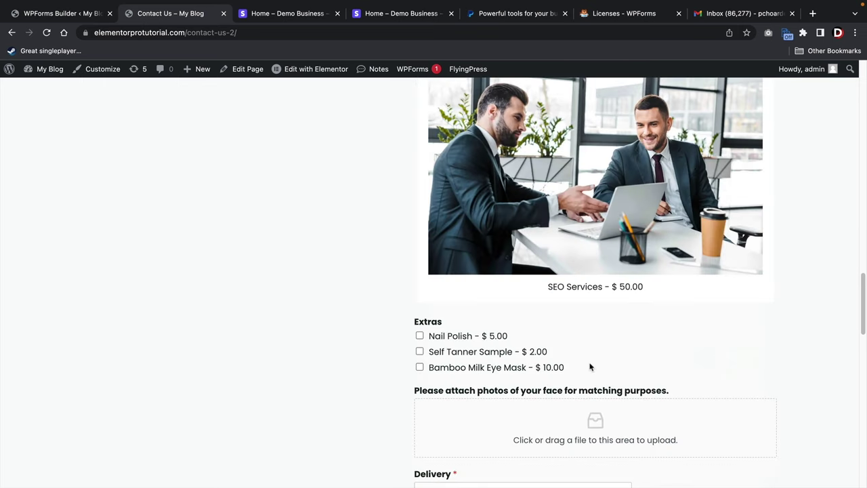
{"action": "left_click", "coordinate": [576, 273]}
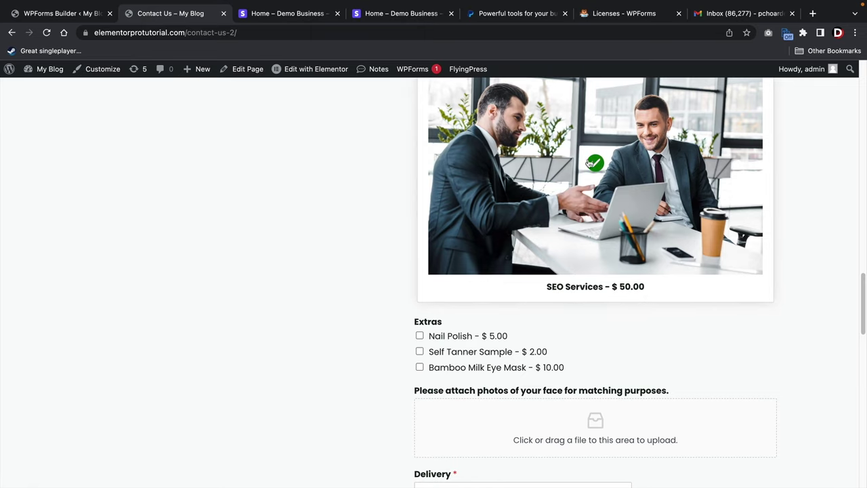
Tick the Nail Polish and Self Tanner Sample extras and choose Local delivery ($10.00), totalling $77.00.
{"action": "scroll", "coordinate": [481, 248], "scroll_direction": "down", "scroll_amount": 3}
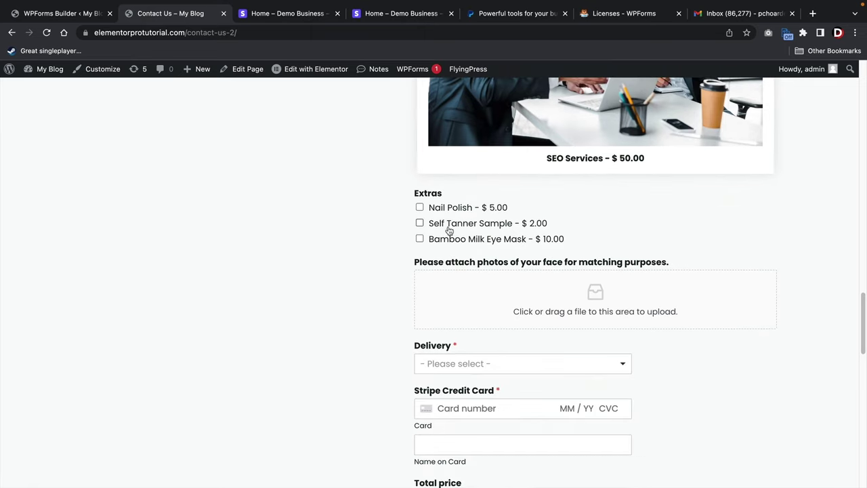
{"action": "left_click", "coordinate": [420, 208]}
{"action": "left_click", "coordinate": [419, 223]}
{"action": "scroll", "coordinate": [475, 224], "scroll_direction": "down", "scroll_amount": 2}
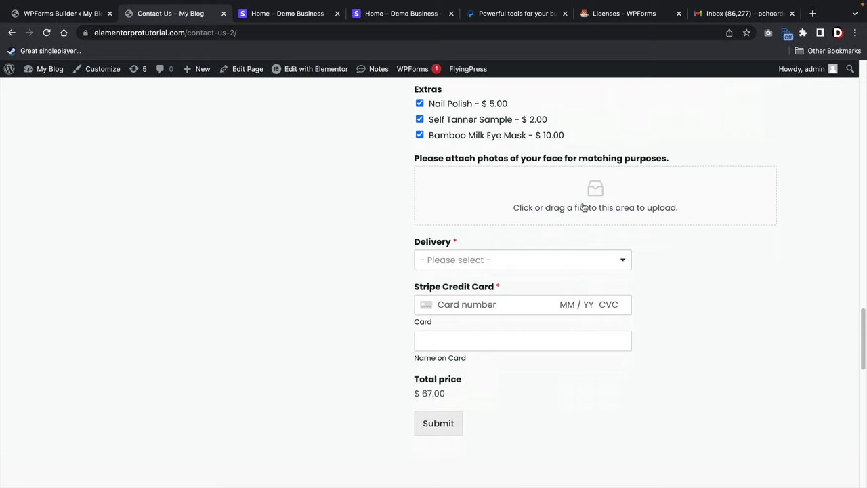
{"action": "left_click", "coordinate": [536, 261]}
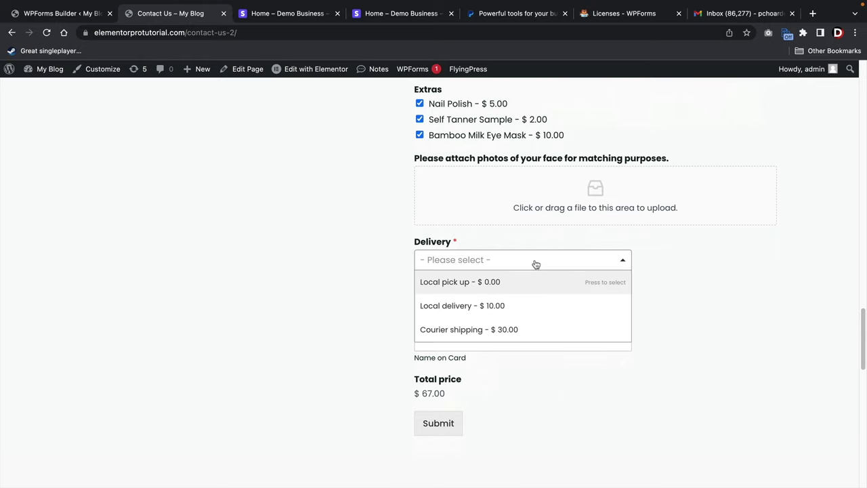
{"action": "key", "text": "Escape"}
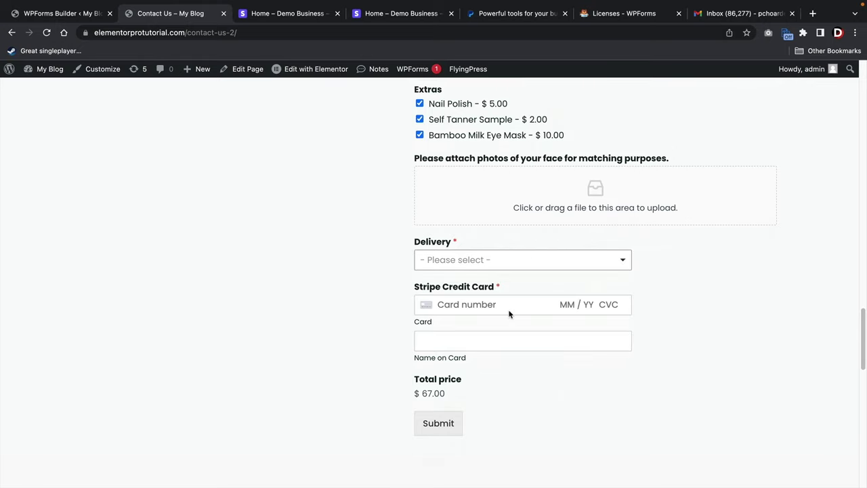
{"action": "left_click", "coordinate": [494, 265]}
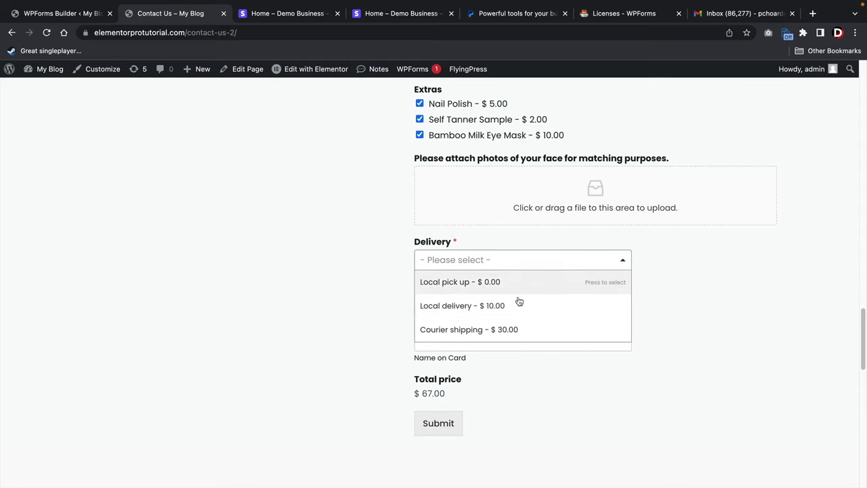
{"action": "left_click", "coordinate": [504, 314]}
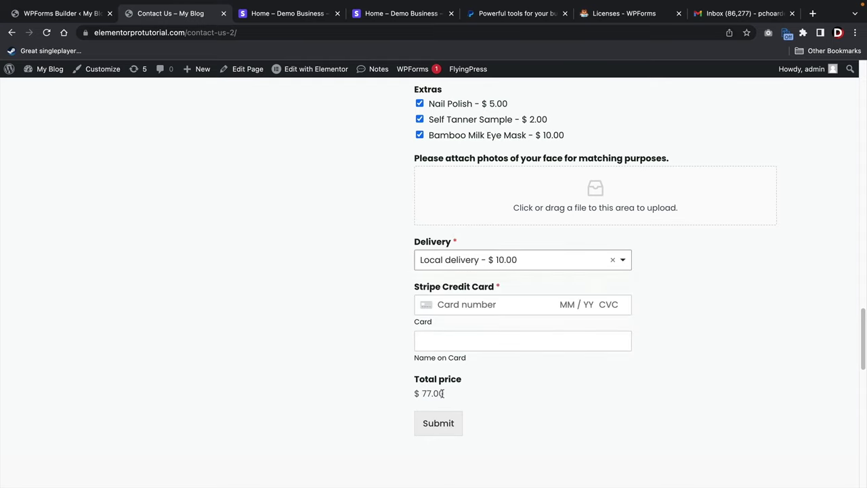